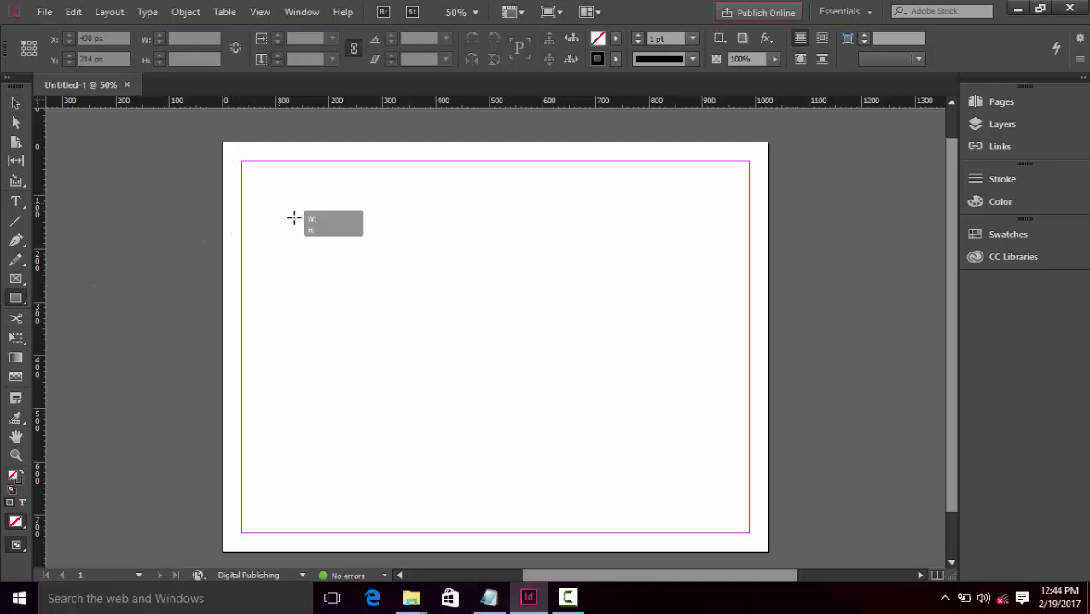
Delete the large margin-sized text frame and the two small rectangles from the page
key(v)
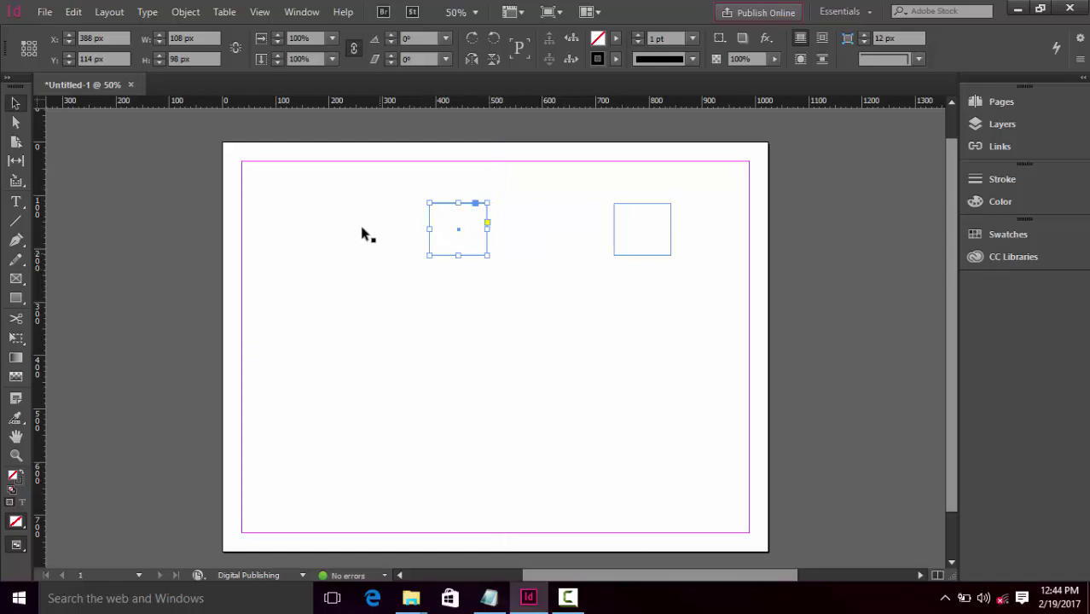
drag(382, 194, 523, 264)
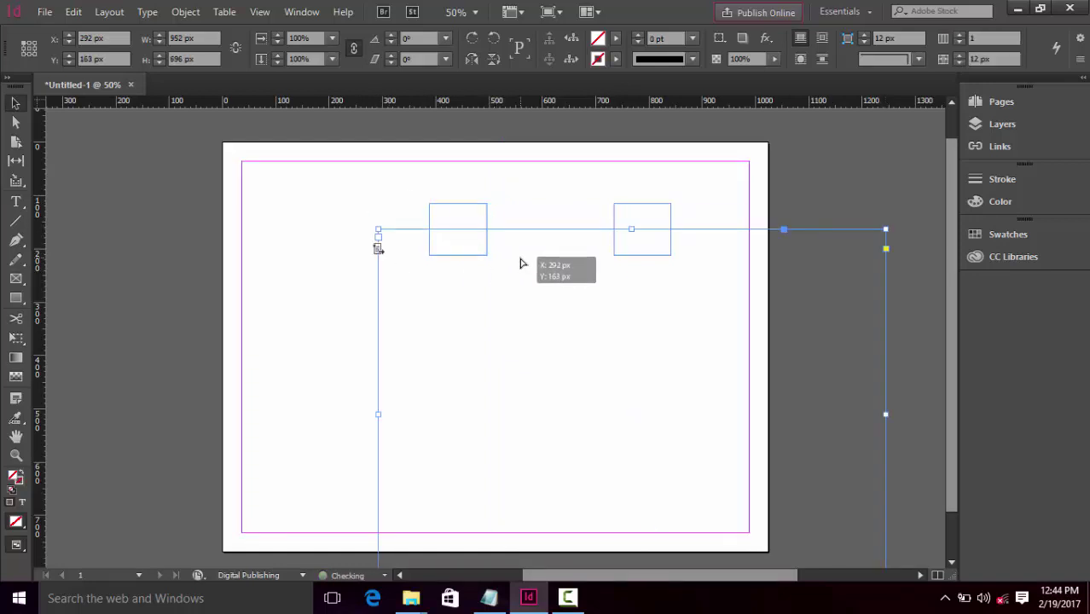
key(Delete)
drag(415, 189, 554, 277)
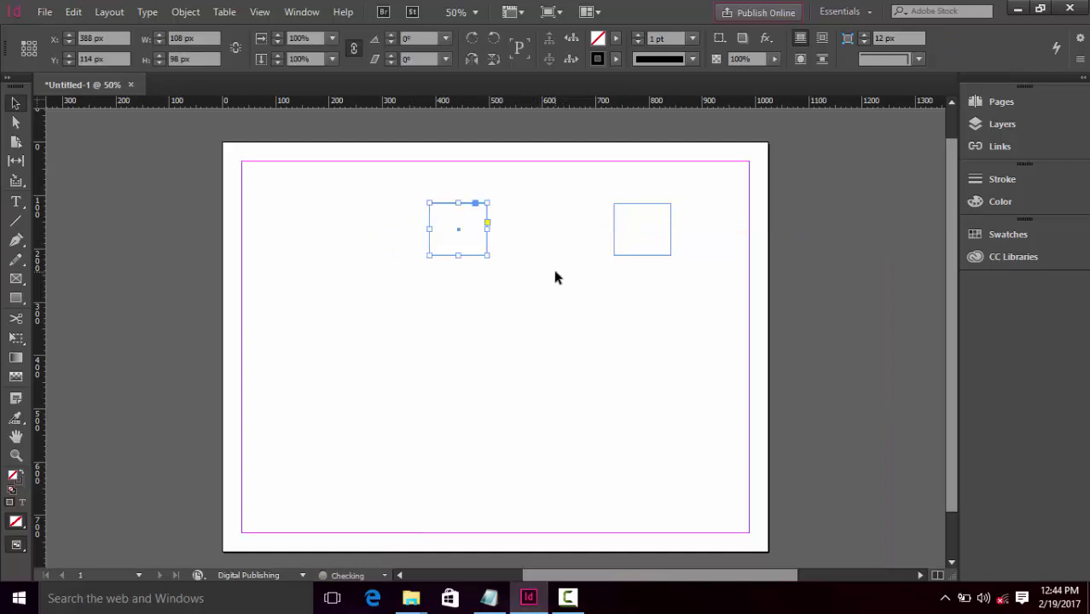
key(Delete)
drag(582, 182, 673, 275)
key(Delete)
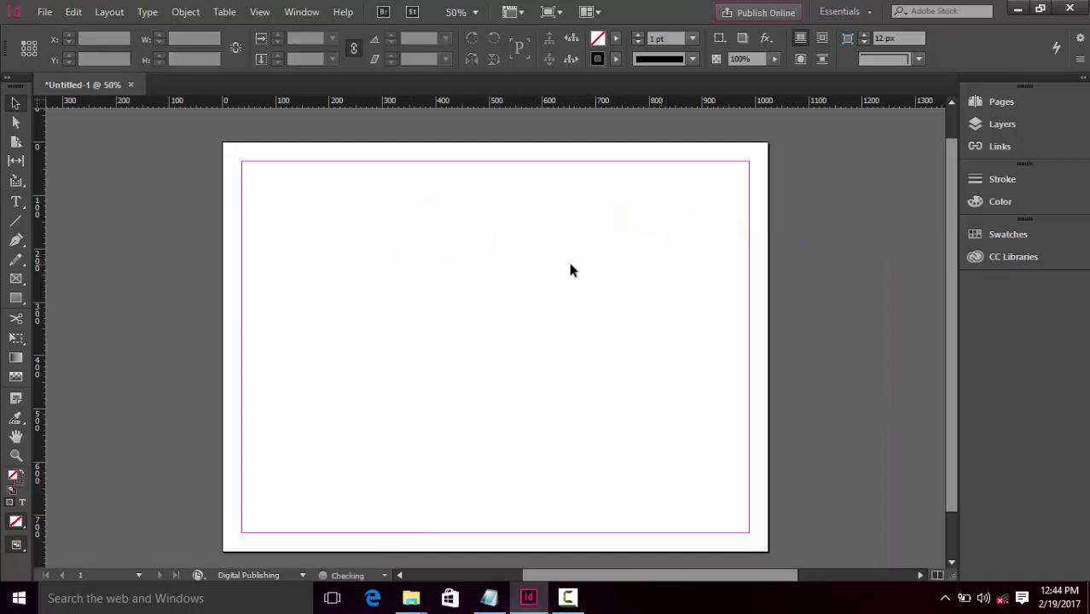
Draw a square about 450 px wide and an overlapping circle about 502 px in diameter on the page
click(16, 297)
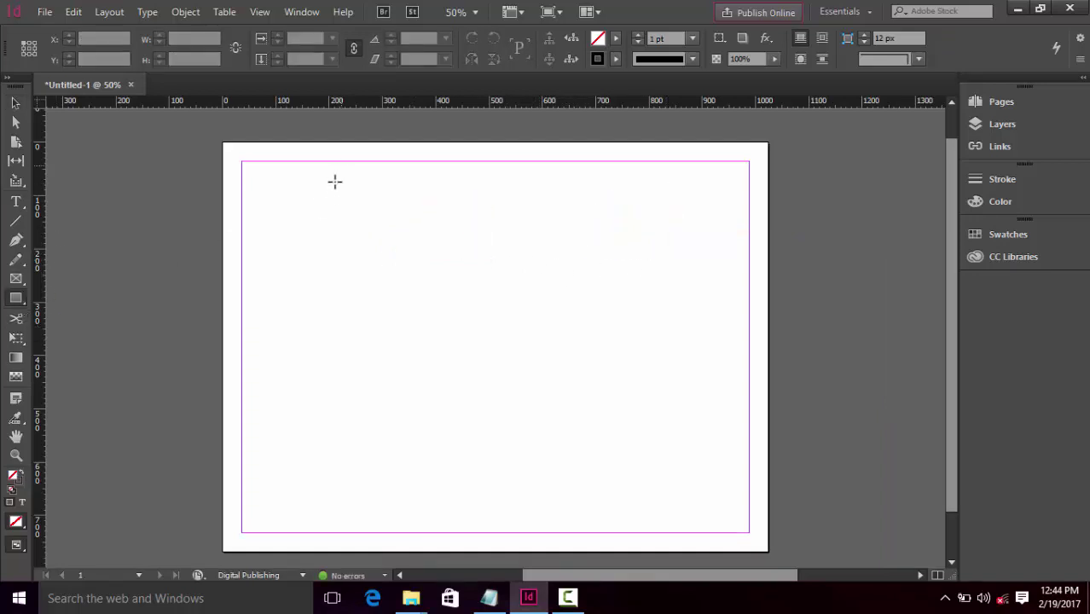
drag(335, 180, 601, 421)
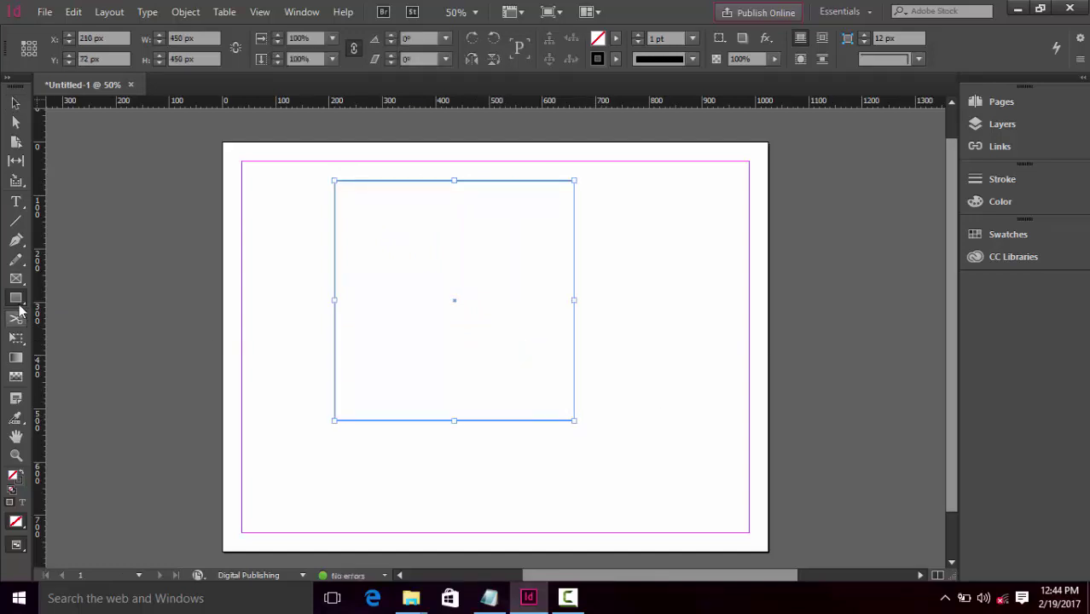
click(17, 300)
click(74, 315)
drag(291, 200, 618, 466)
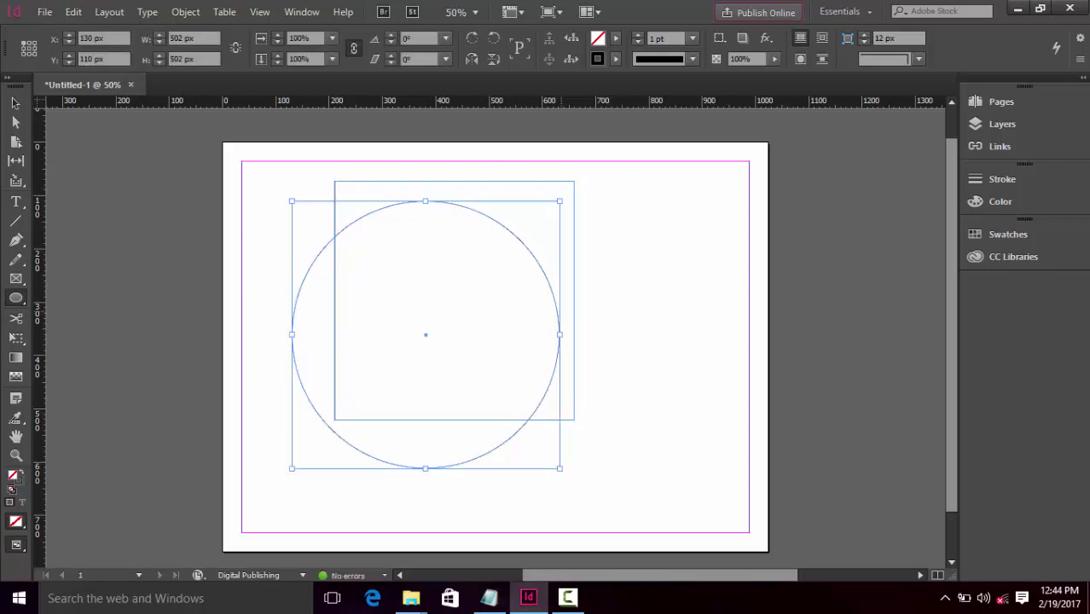
Delete the overlapping square and circle from the page
click(15, 103)
drag(300, 167, 384, 284)
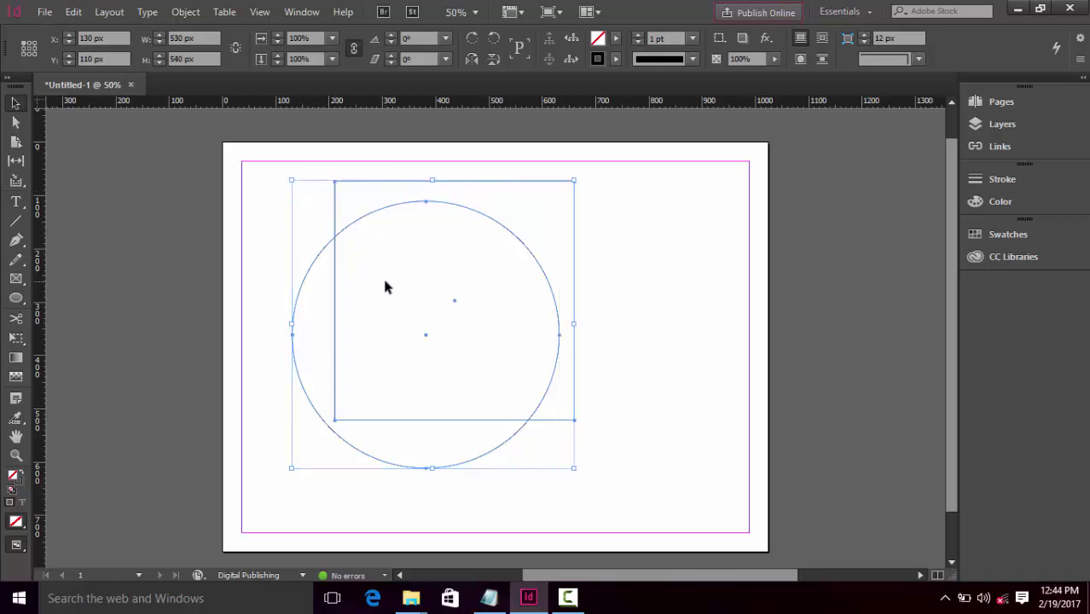
key(Delete)
Draw a rectangle about 224 px wide and 264 px high in the middle of the page
drag(12, 300, 53, 297)
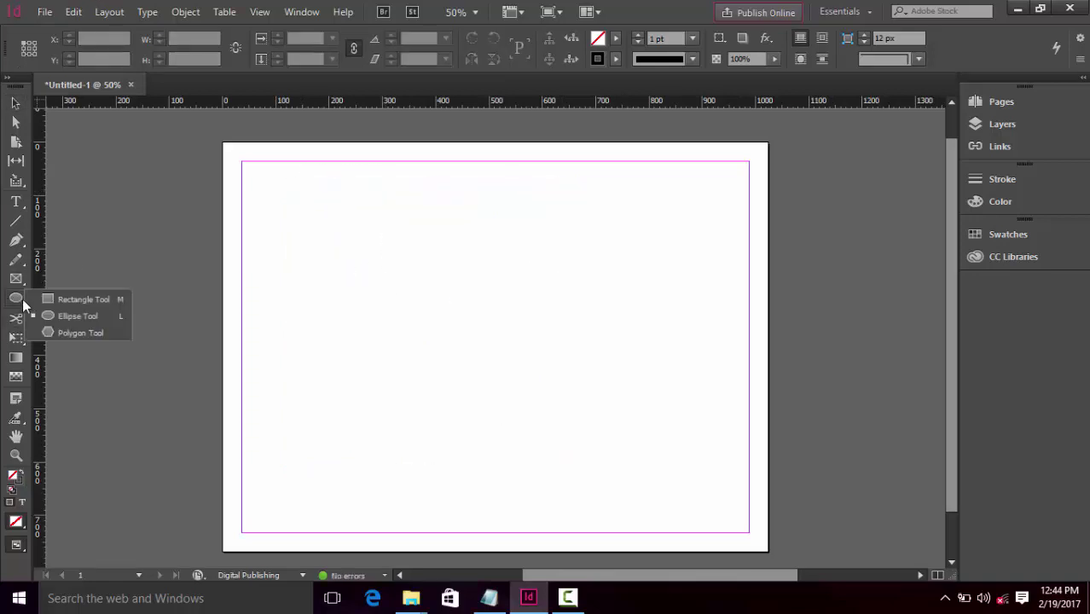
drag(430, 266, 550, 406)
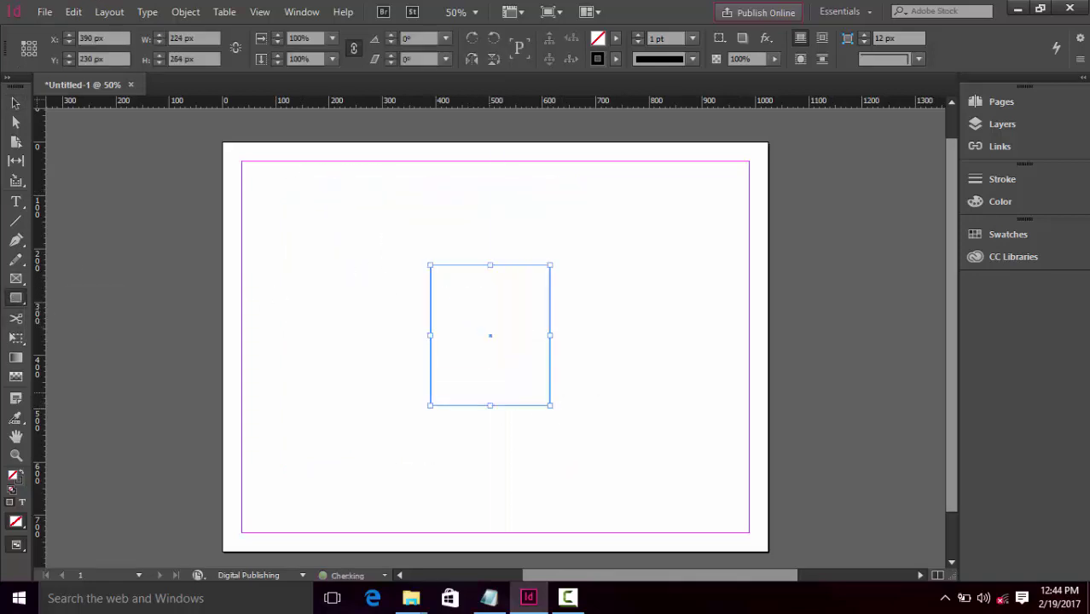
click(16, 103)
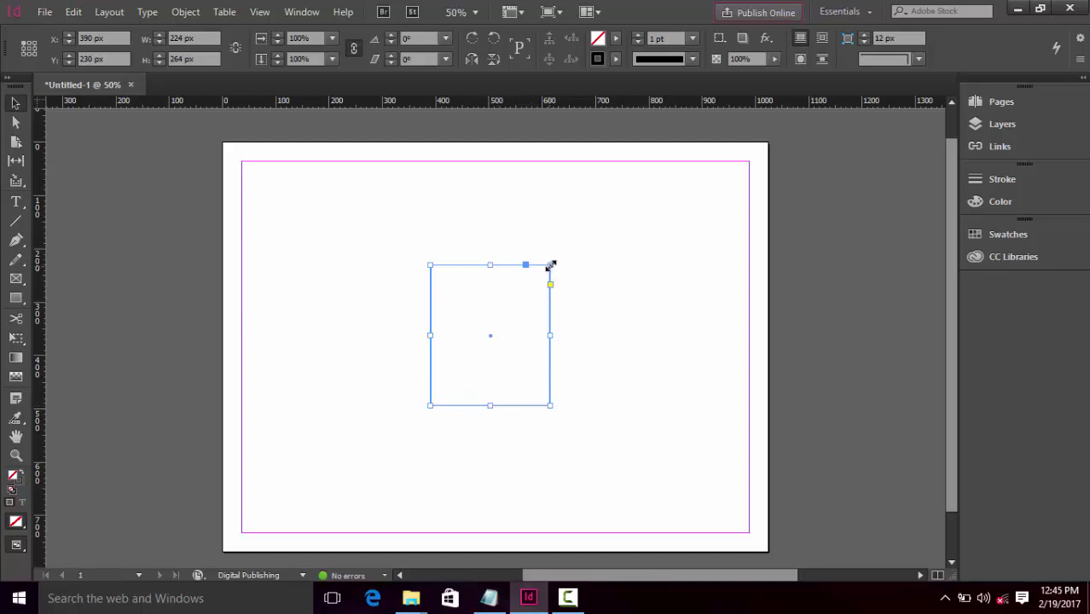
Resize the rectangle by its corner and side handles to about 1104 by 446 px, and delete it
drag(550, 266, 582, 329)
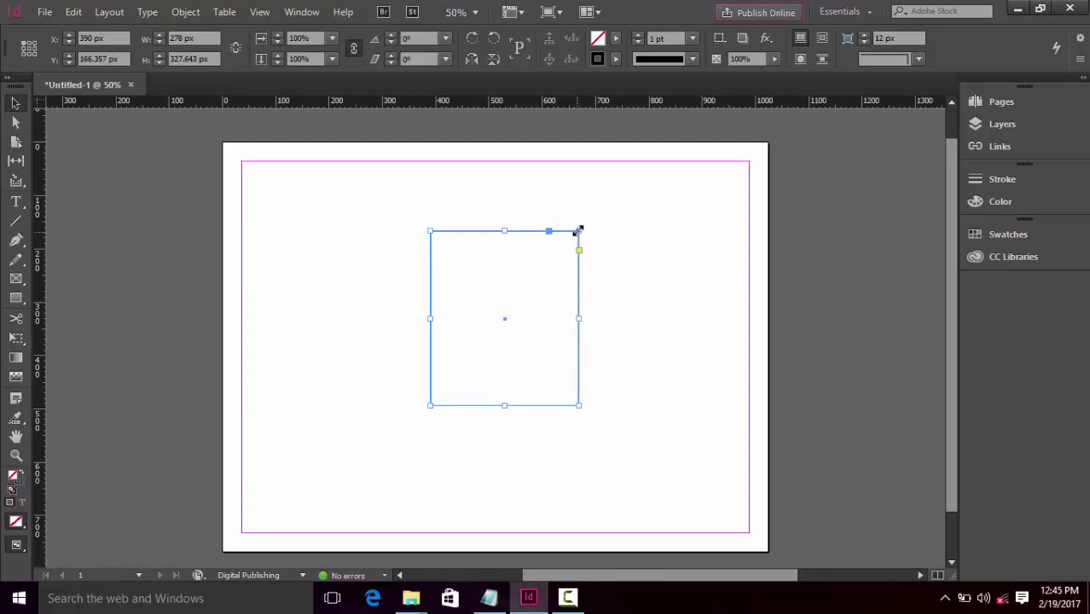
drag(577, 231, 578, 273)
drag(504, 231, 504, 167)
drag(578, 286, 824, 298)
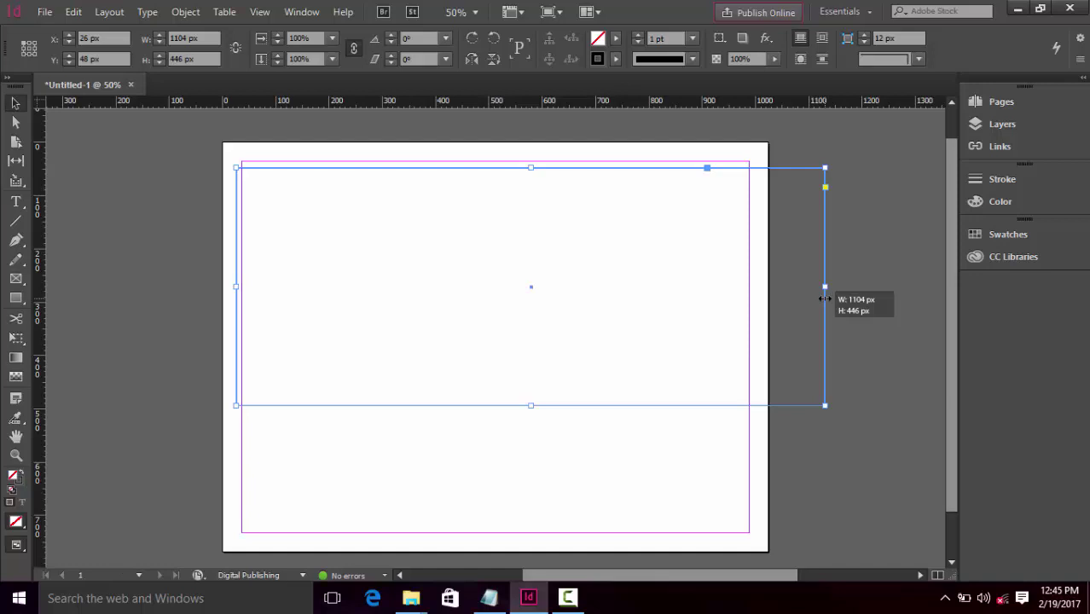
key(Delete)
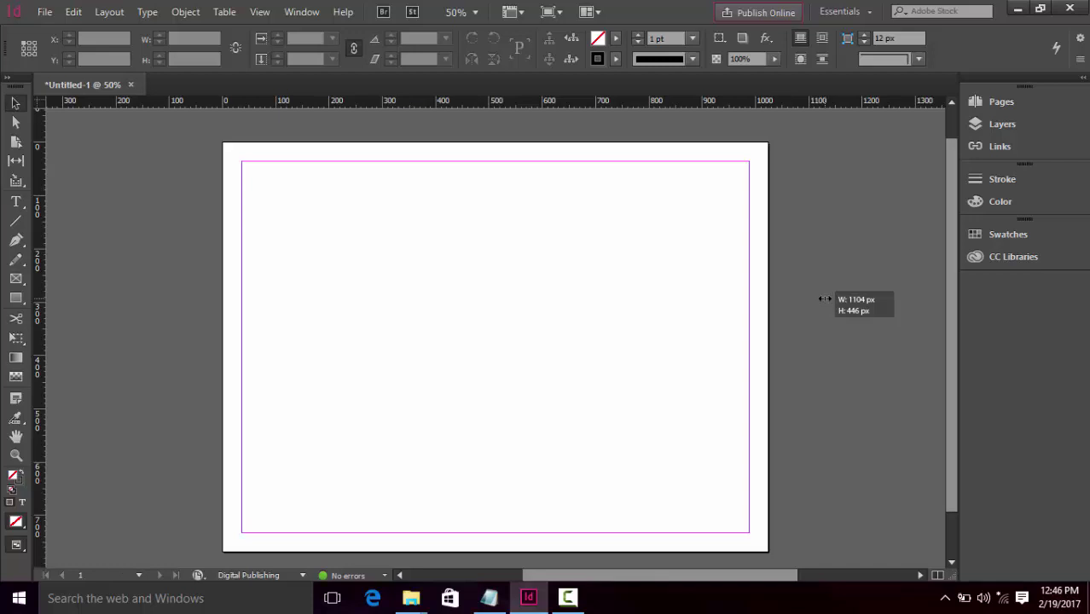
Start placing a file and browse to the References folder on the Desktop
click(44, 12)
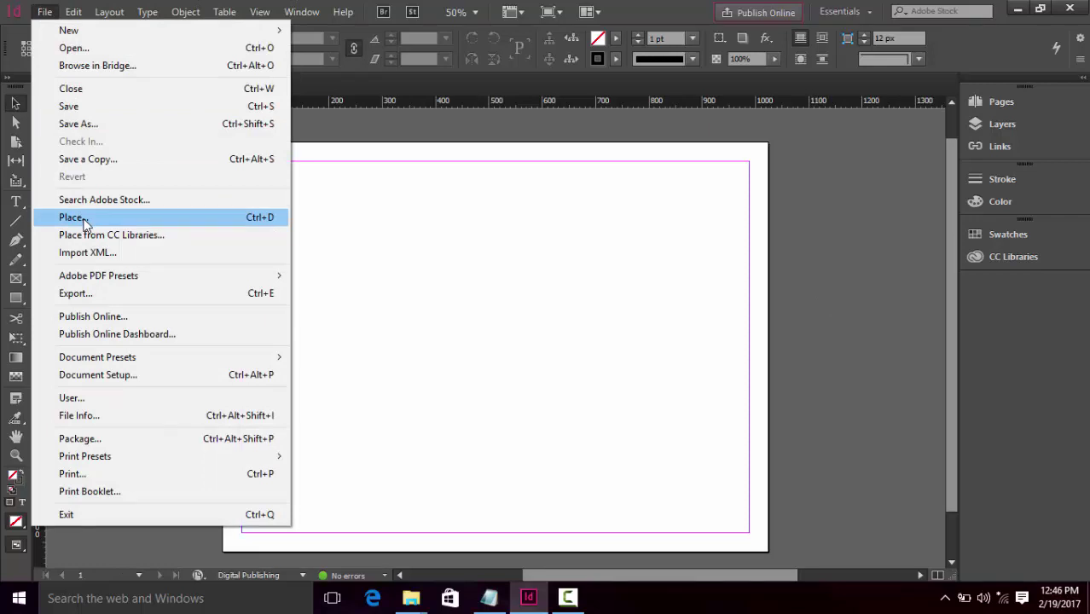
click(635, 283)
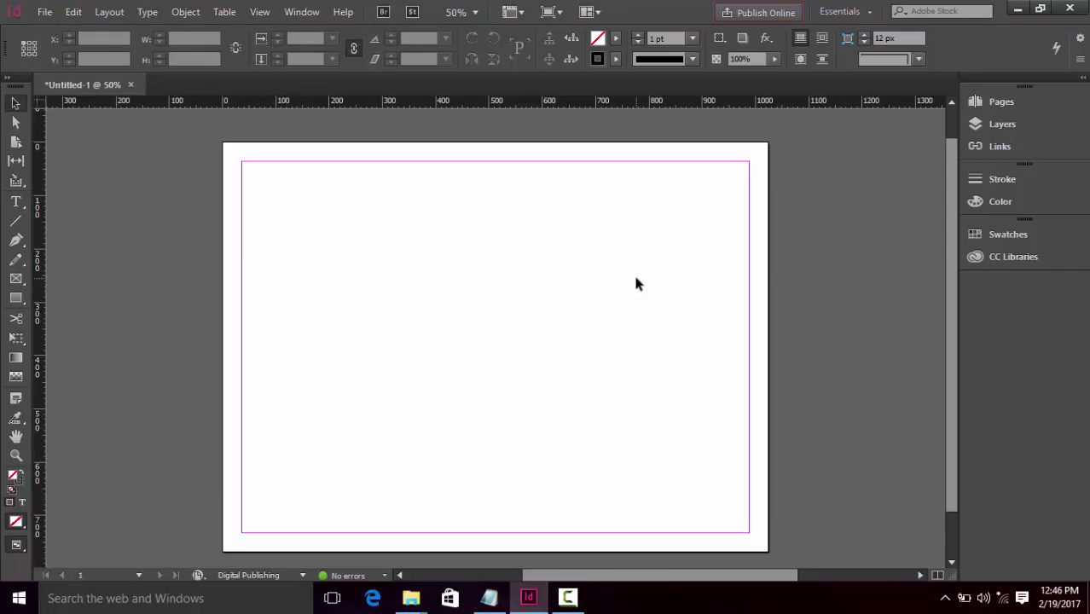
key(ctrl+d)
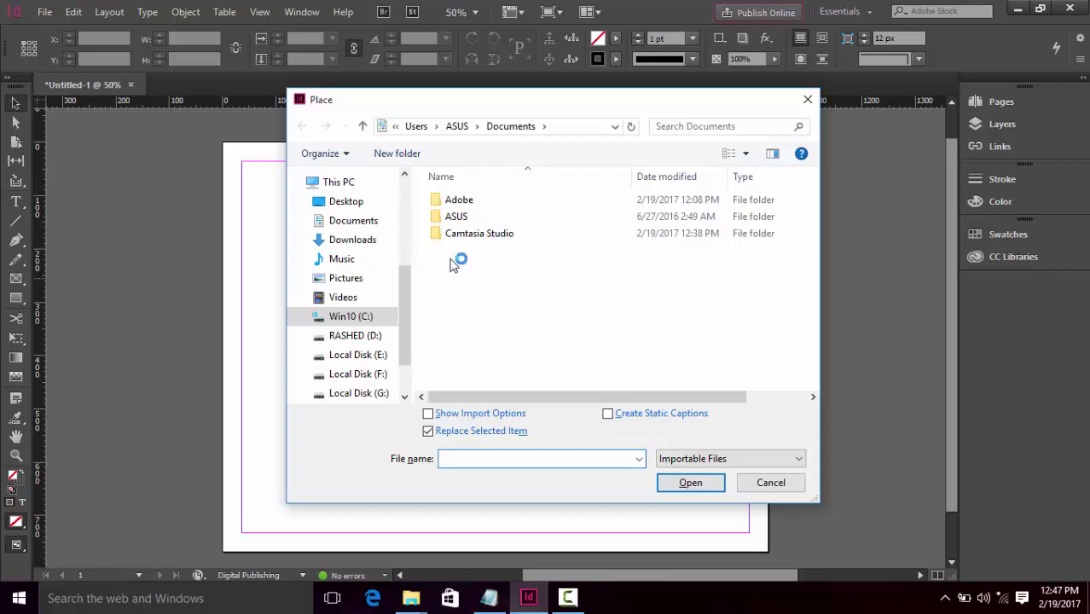
click(361, 207)
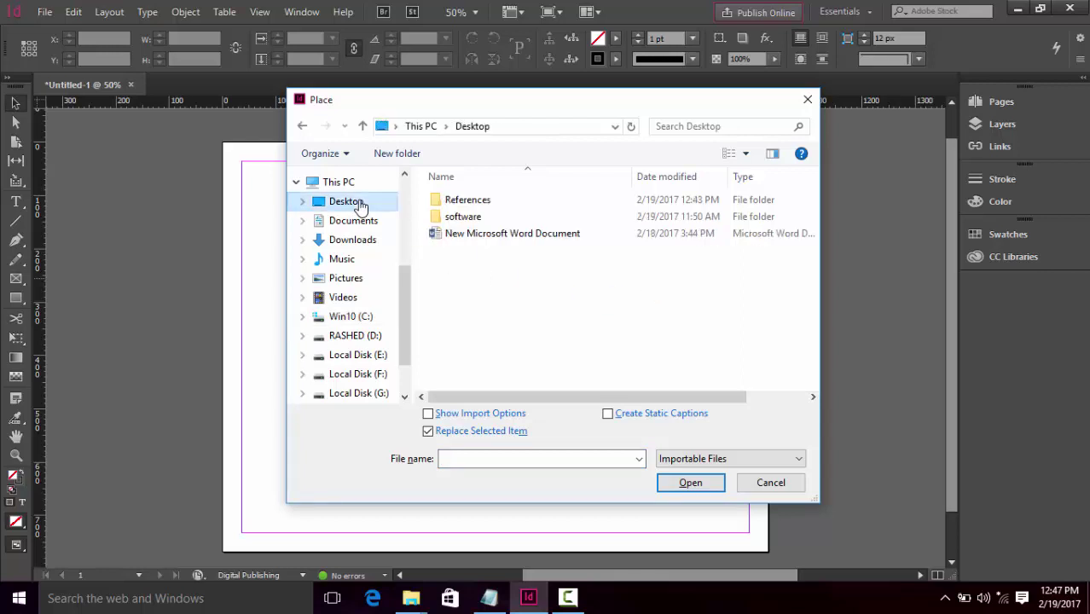
double_click(467, 202)
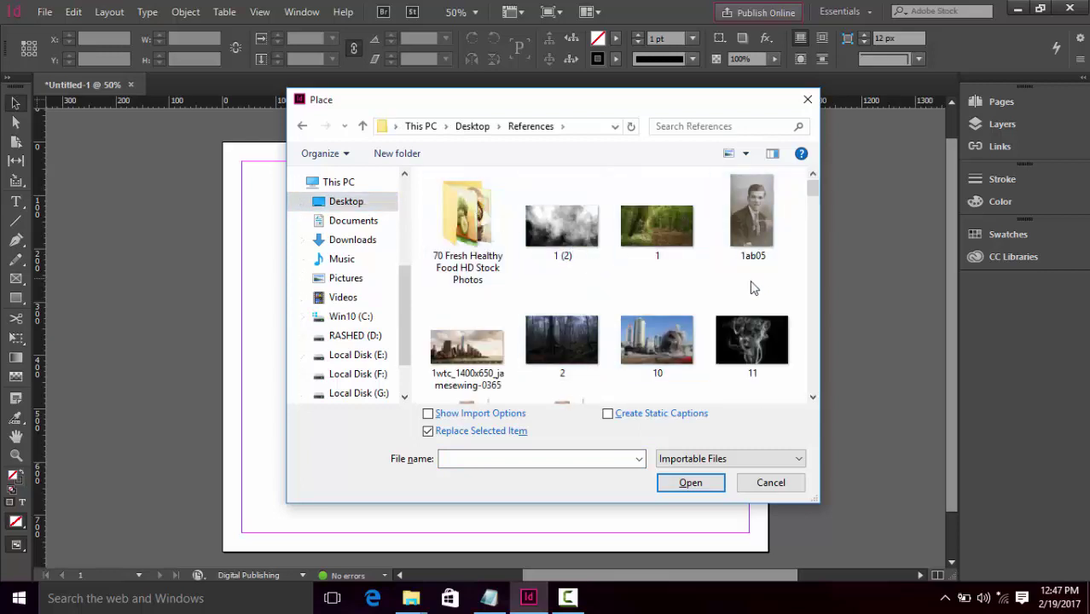
Show the files of the References folder as large icons
click(746, 153)
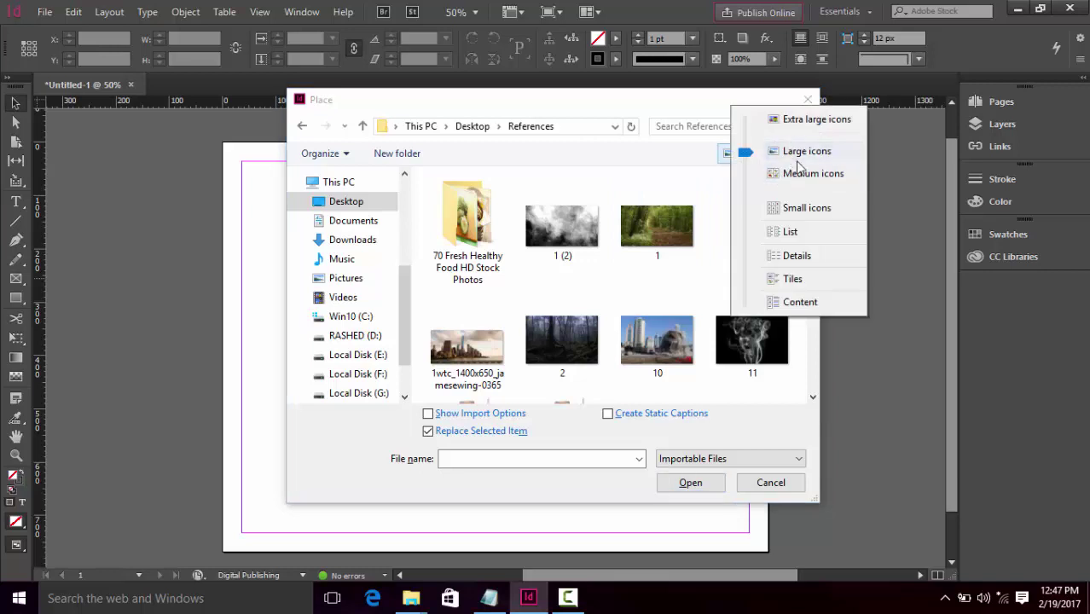
click(800, 152)
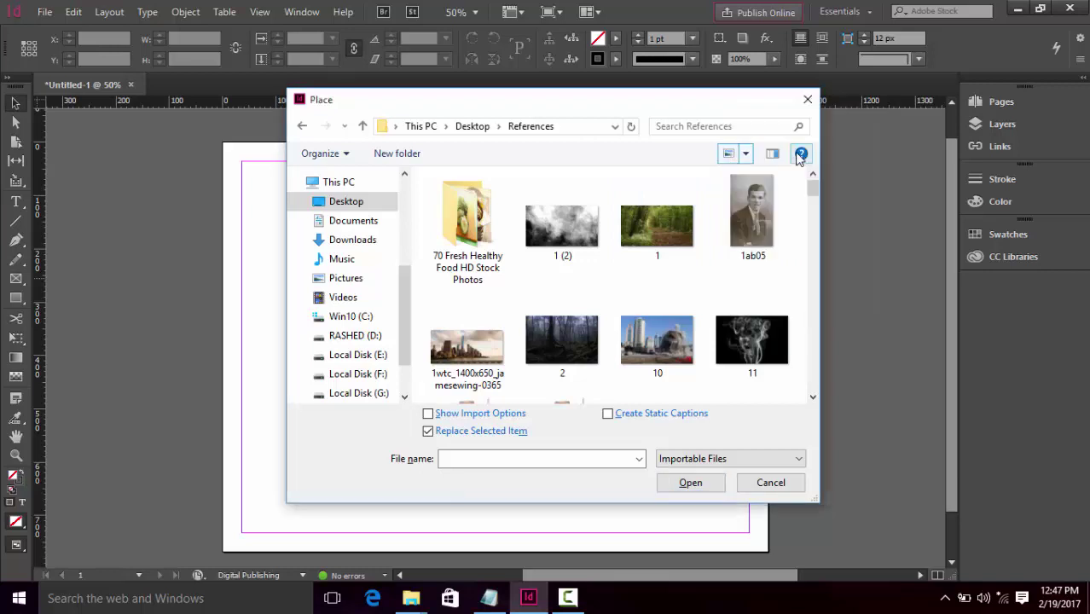
click(730, 153)
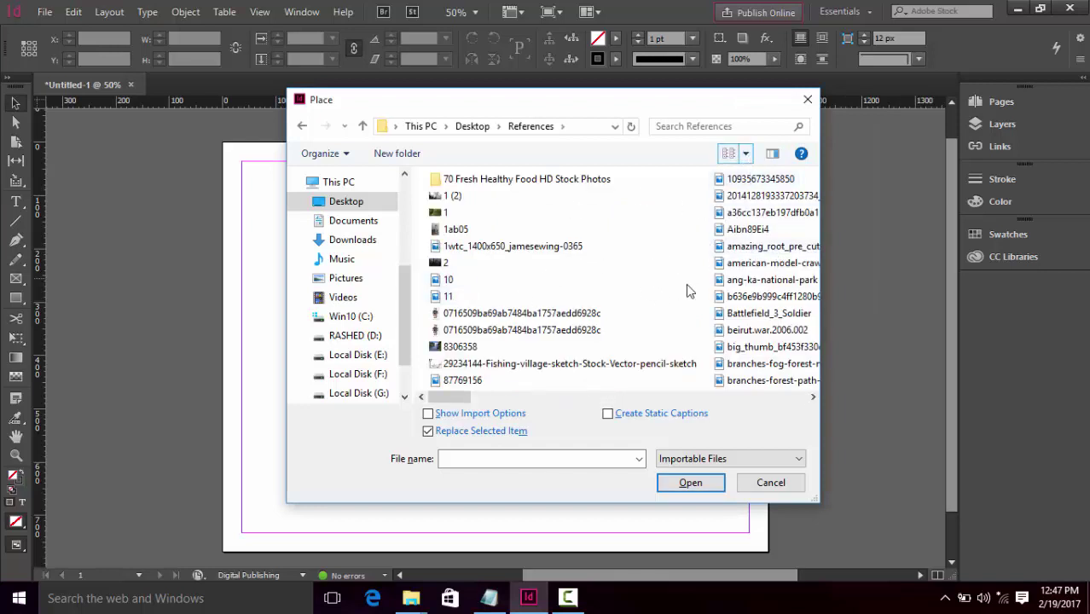
click(745, 154)
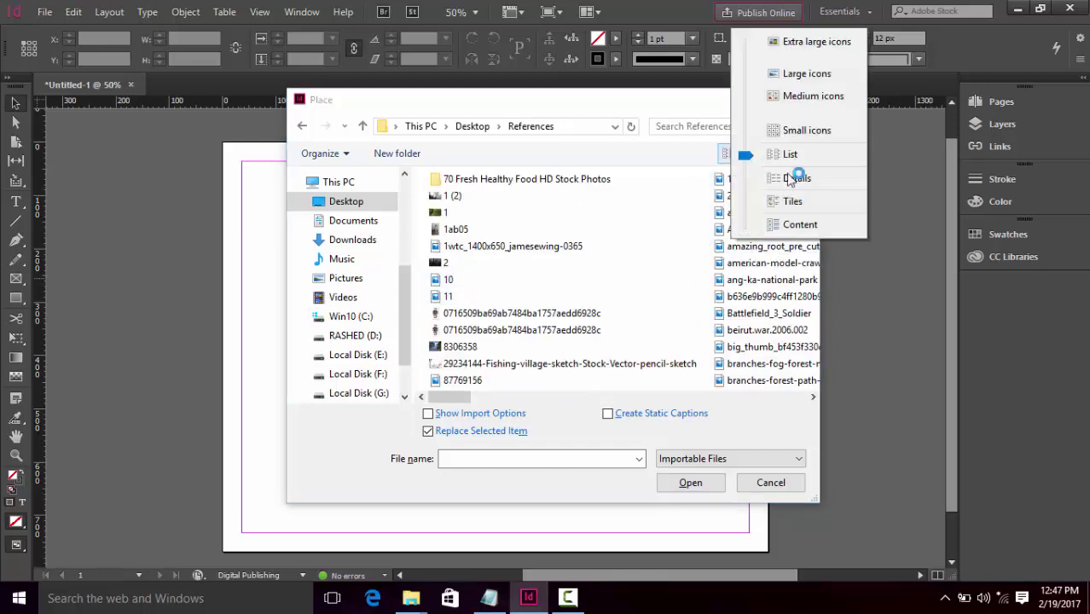
click(786, 81)
mouse_move(812, 192)
mouse_down()
mouse_move(812, 243)
mouse_move(808, 190)
mouse_up()
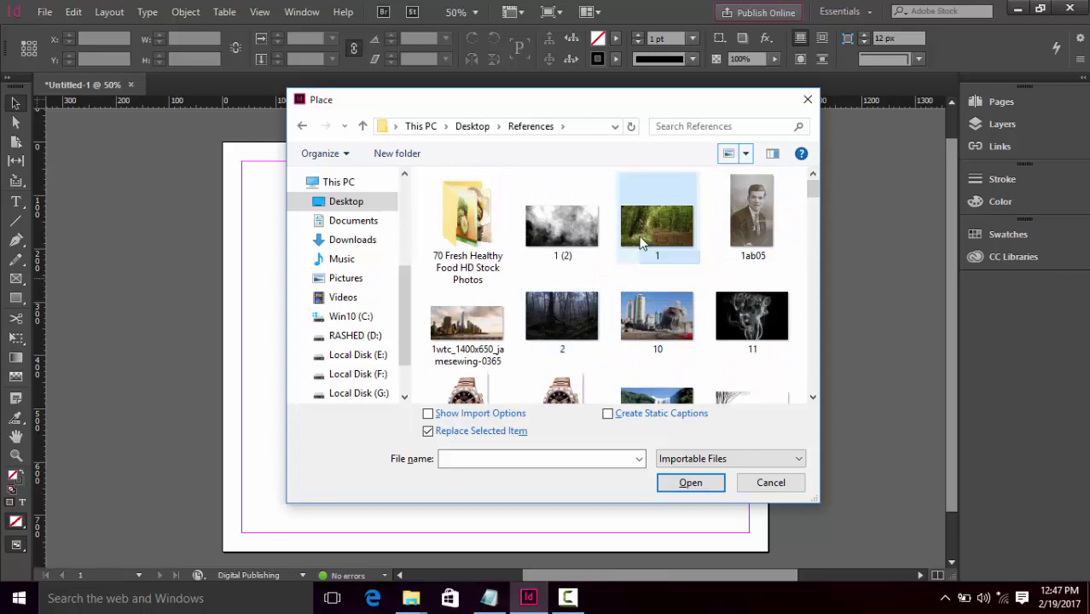
Place the forest path image "1" on the page at about 886 by 499 px, and delete it
click(644, 243)
click(687, 484)
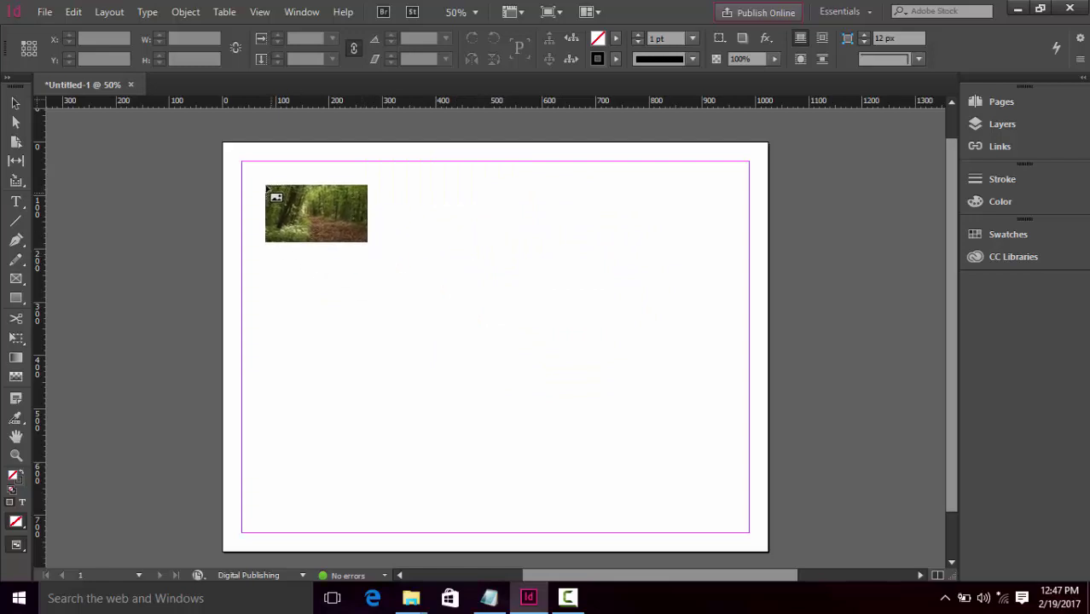
drag(264, 180, 735, 438)
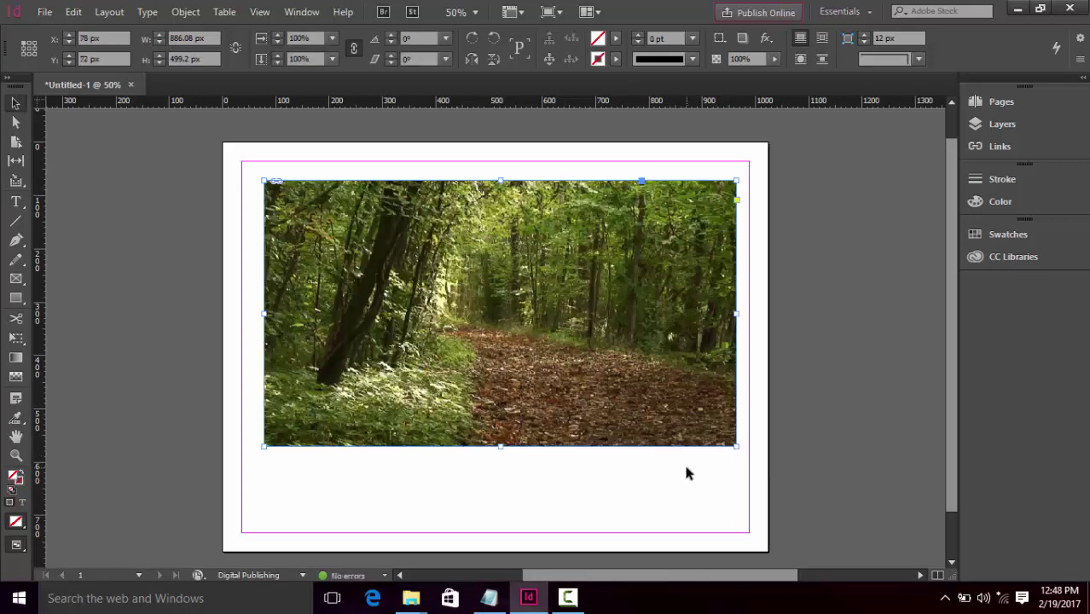
key(Delete)
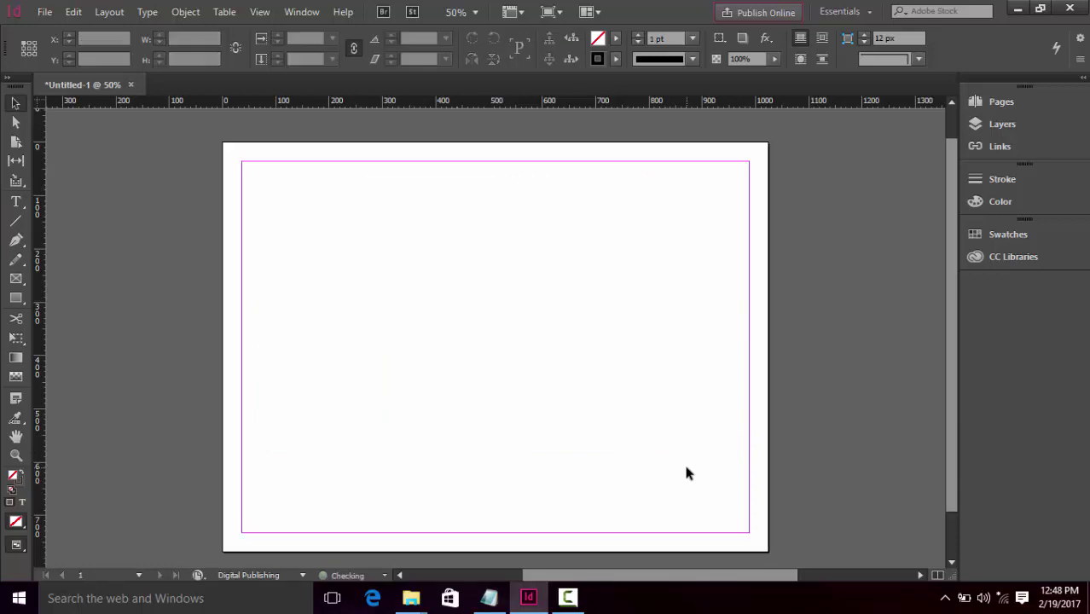
Place the portrait image "1ab05" on the page at about 398 by 669 px, and delete it
key(ctrl+d)
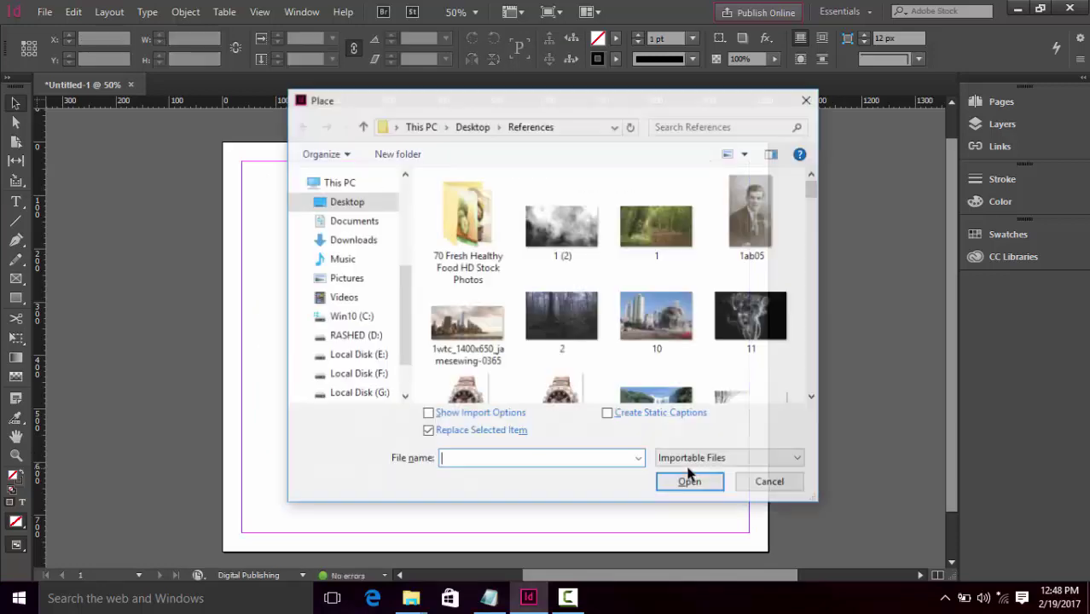
click(752, 247)
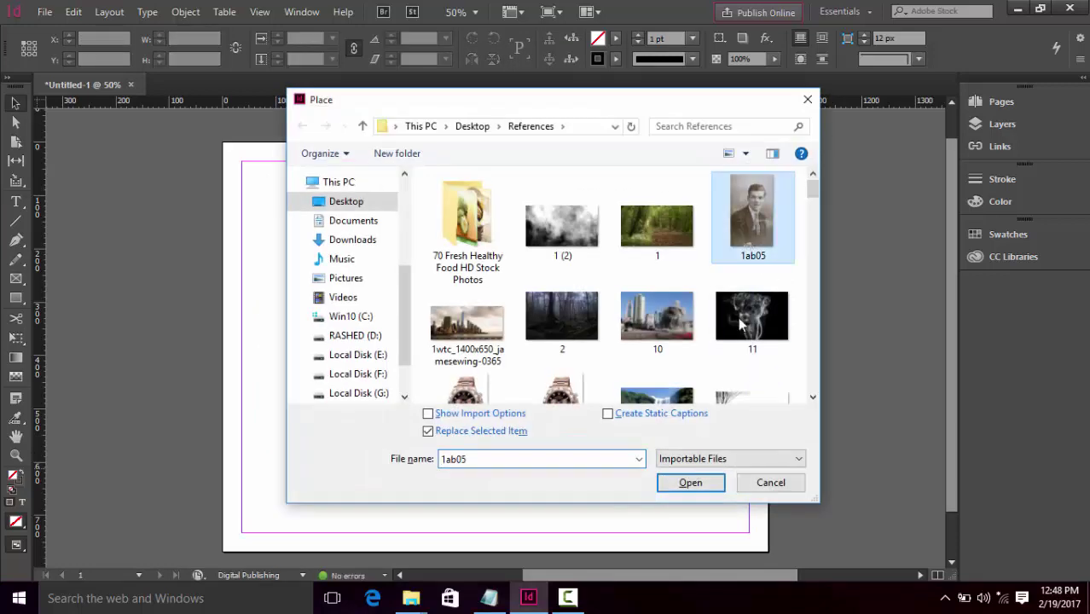
click(690, 483)
drag(272, 166, 490, 522)
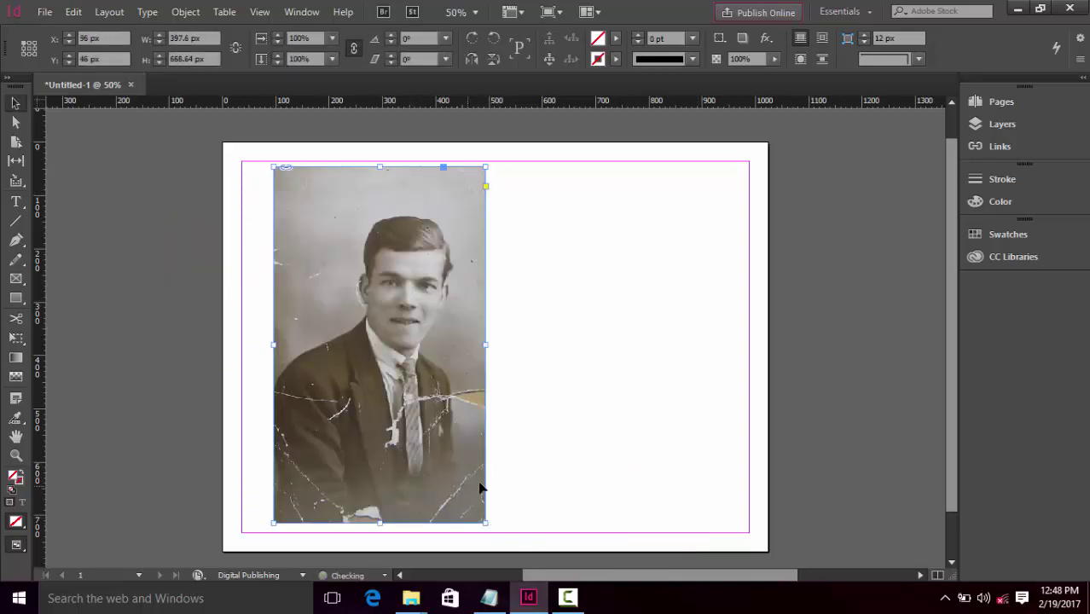
key(Delete)
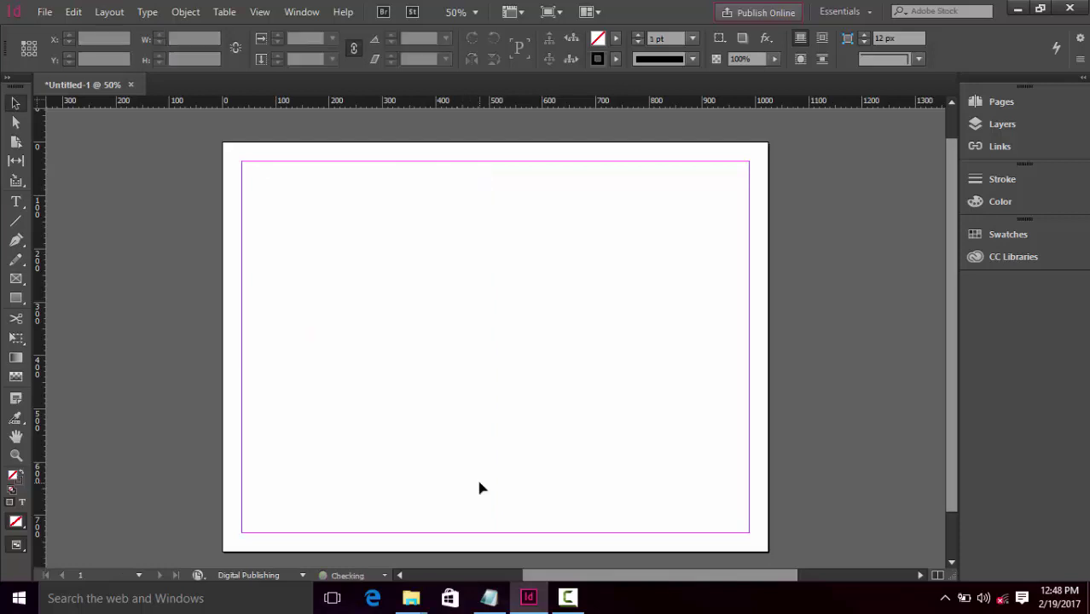
Place the forest path image "1" from the References folder on the page at about 814 by 459 px
key(ctrl+d)
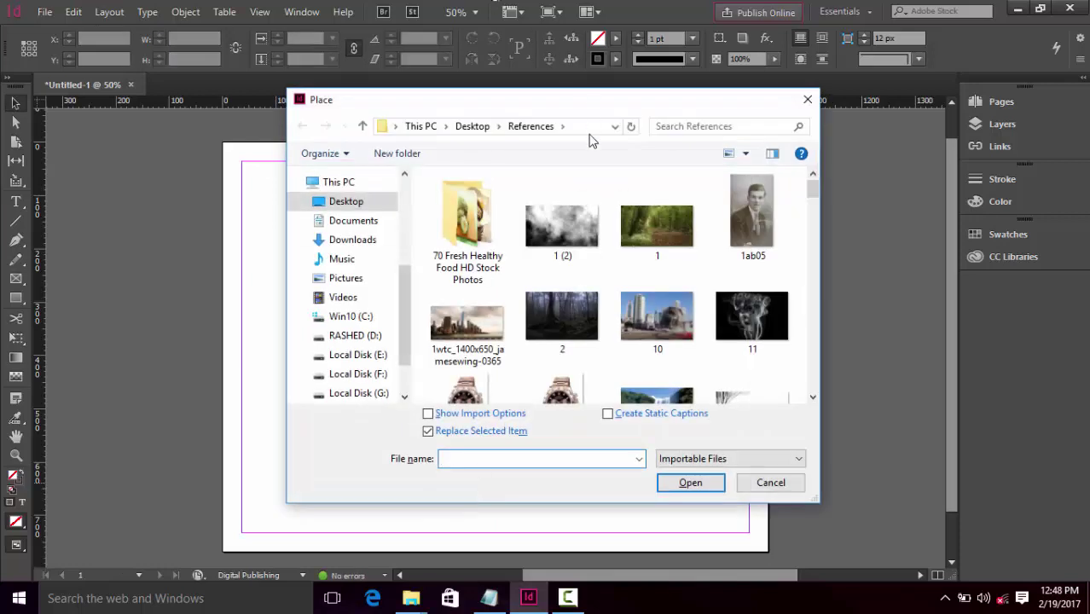
click(624, 207)
key(2)
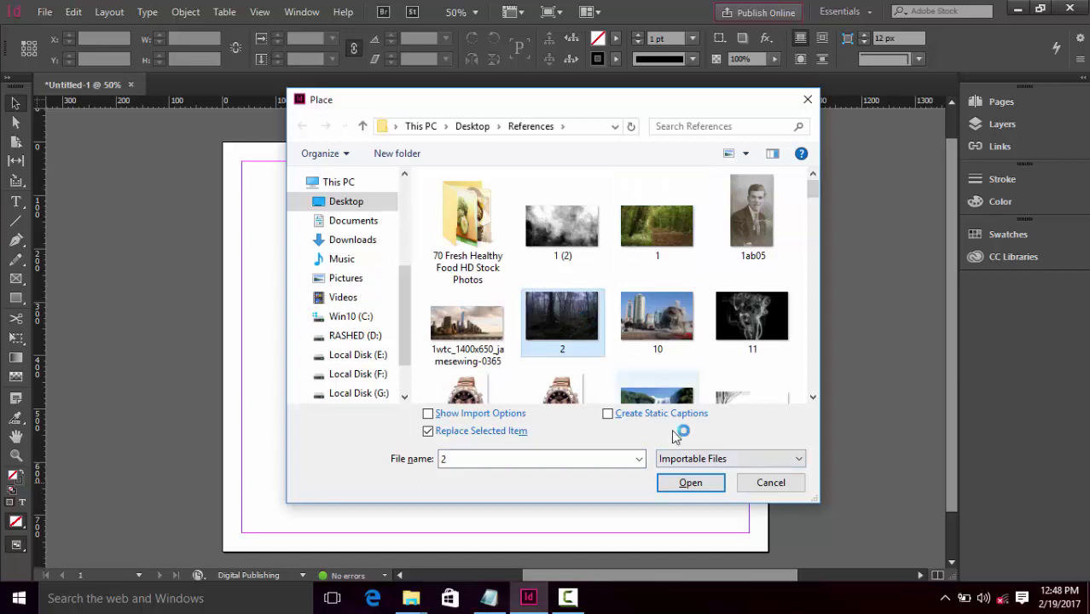
key(Right)
key(Up)
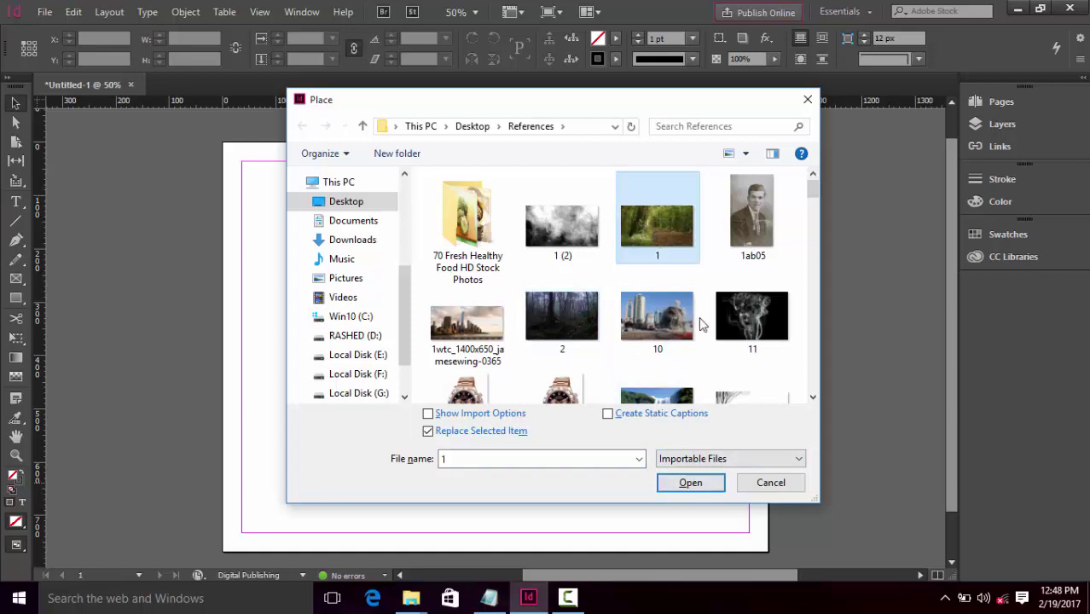
click(690, 483)
drag(296, 209, 731, 533)
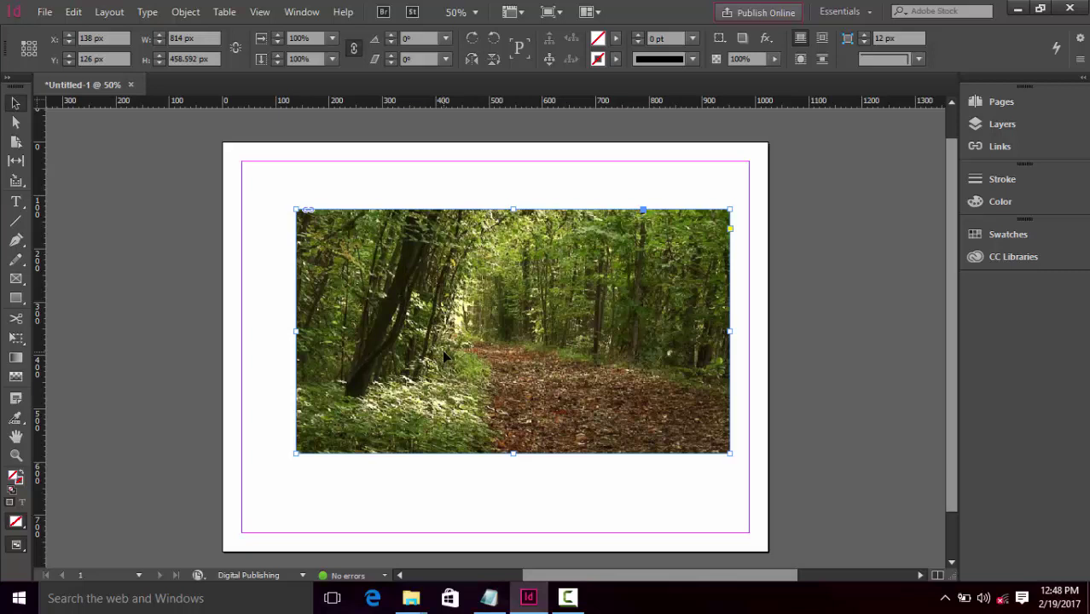
key(ctrl+d)
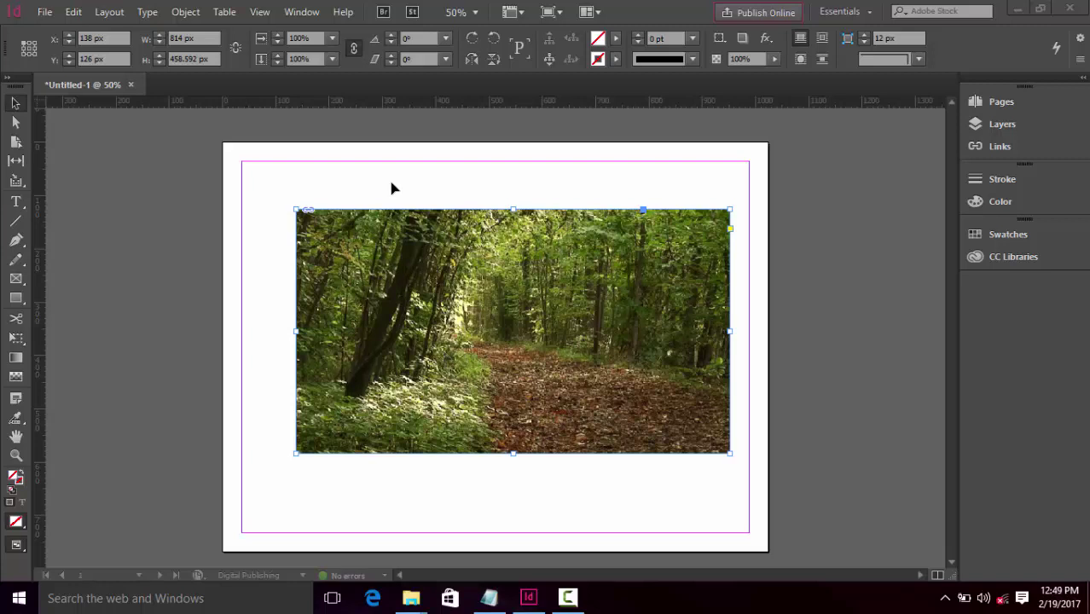
click(326, 199)
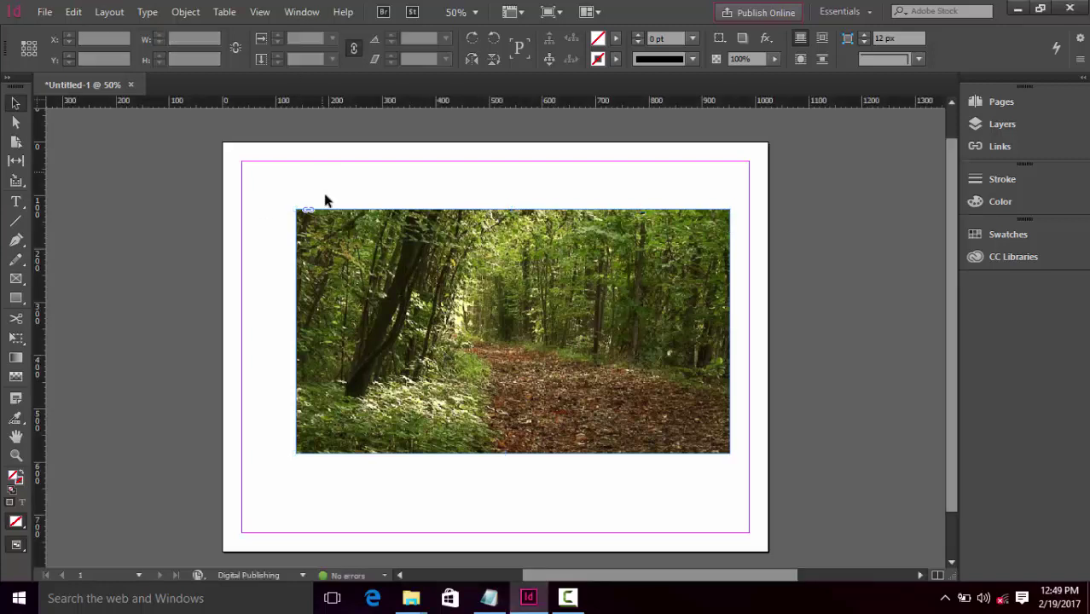
click(14, 103)
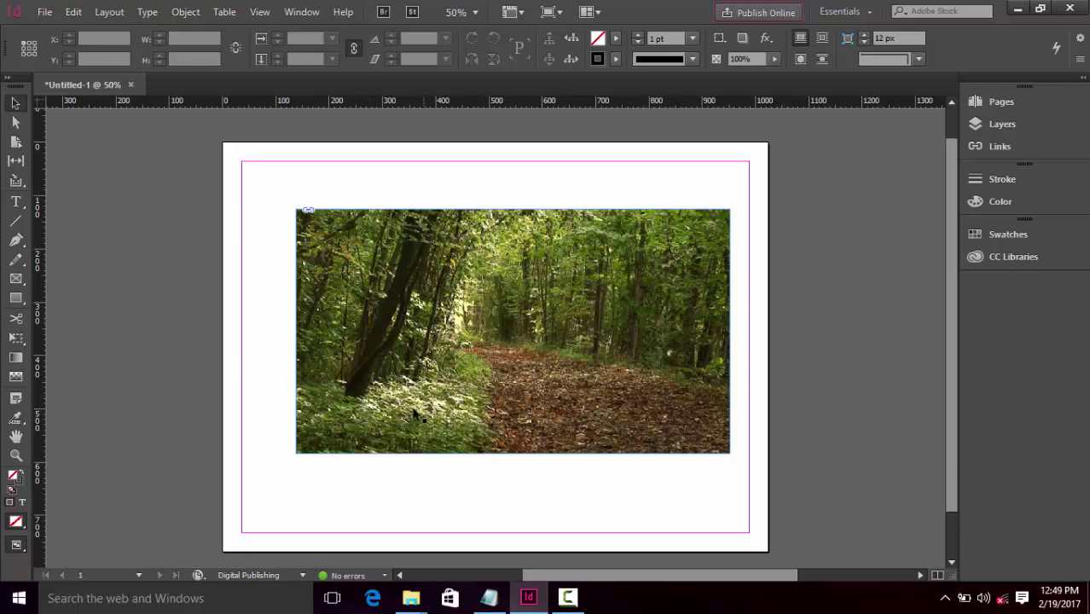
Crop the forest image by moving all four sides of its frame to a size of about 364 by 344 px
click(363, 265)
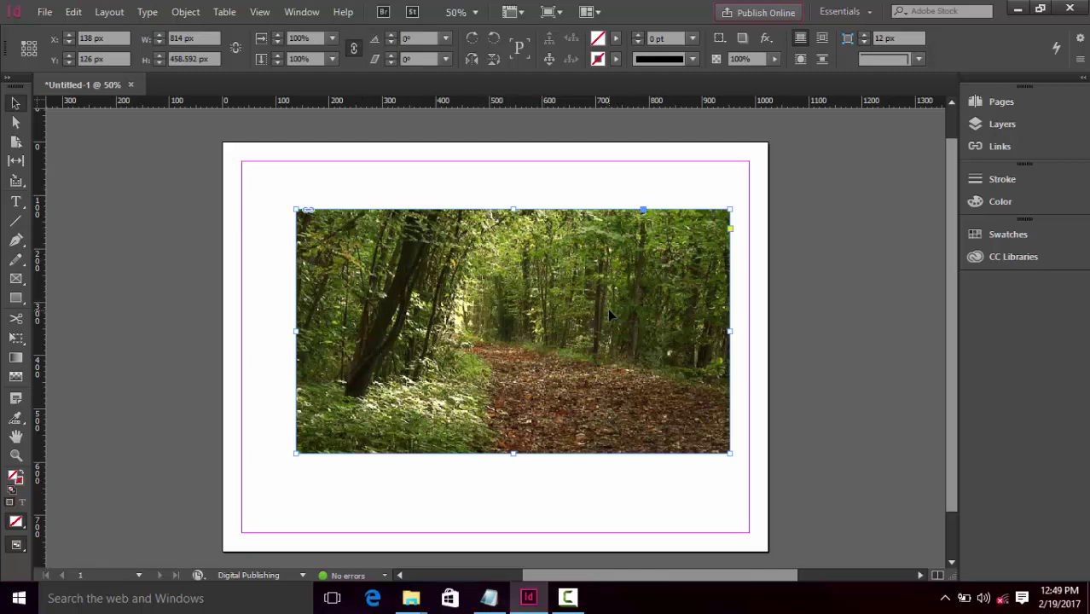
drag(296, 331, 386, 335)
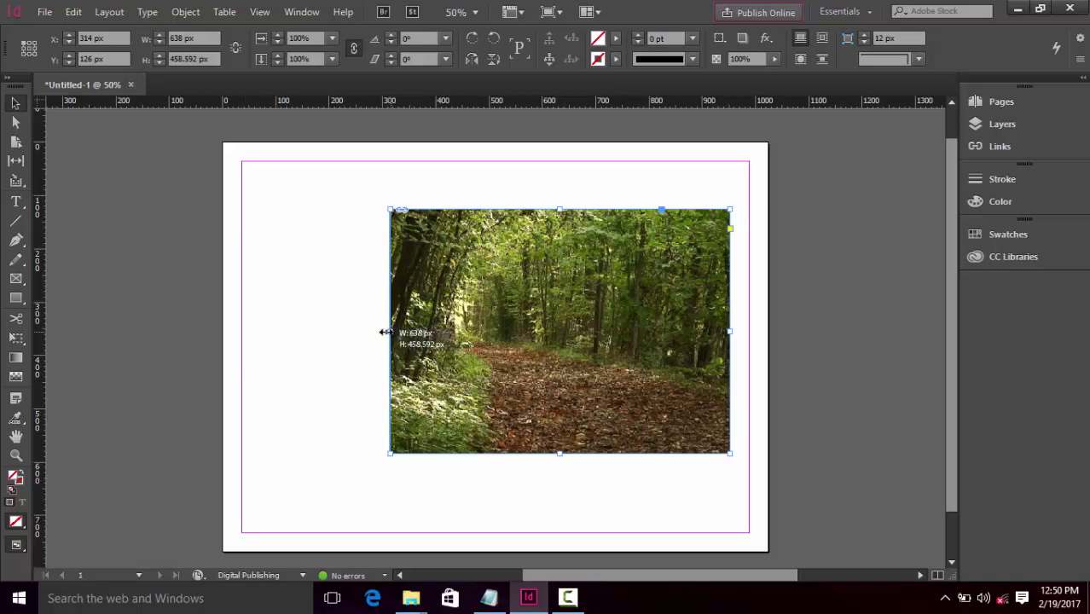
drag(386, 331, 338, 332)
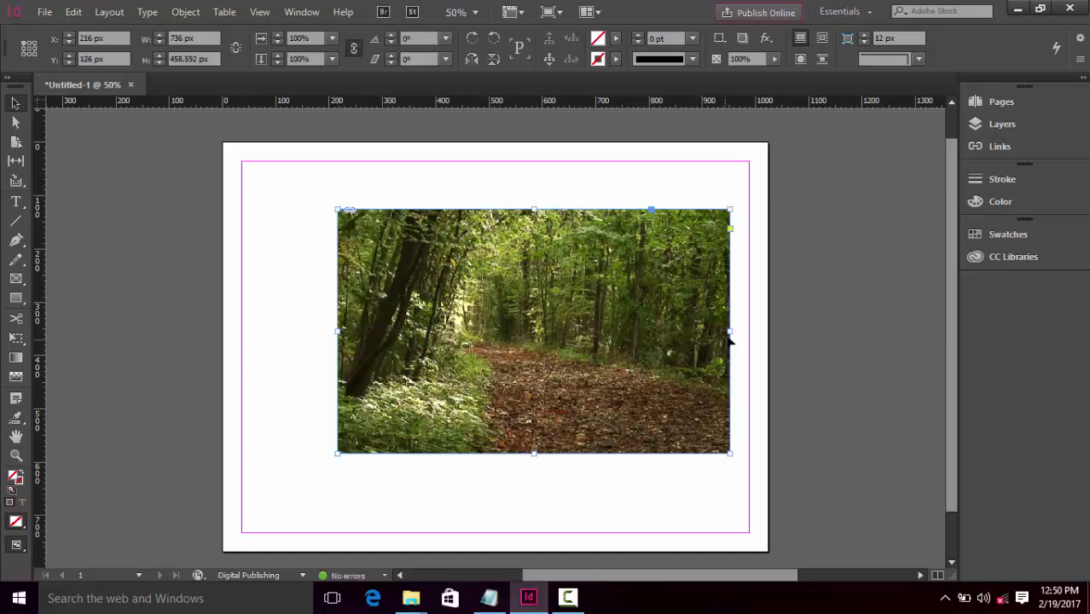
drag(728, 338, 532, 332)
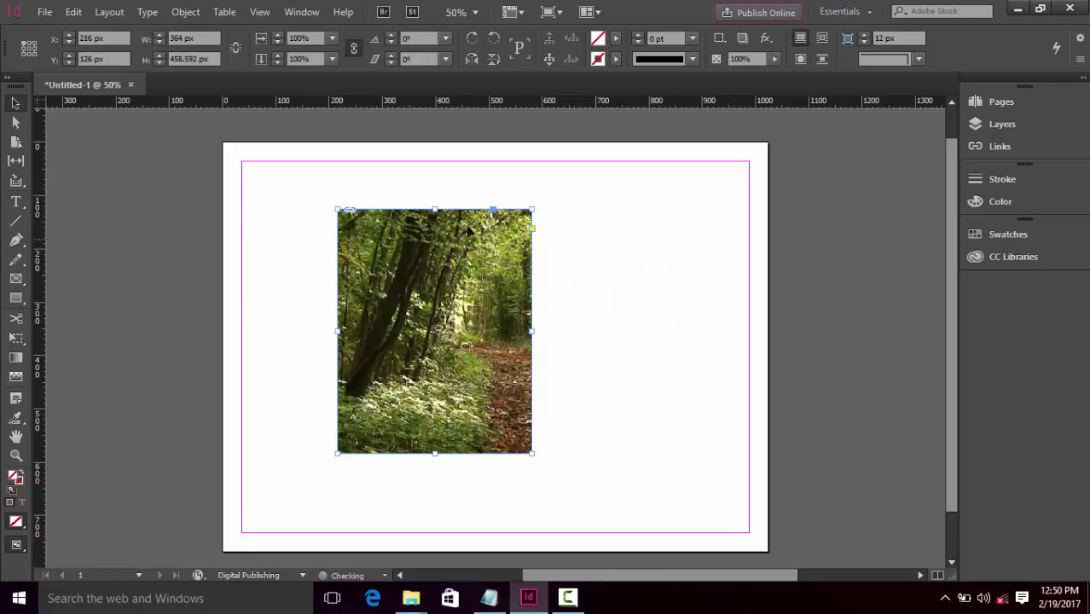
drag(436, 208, 436, 218)
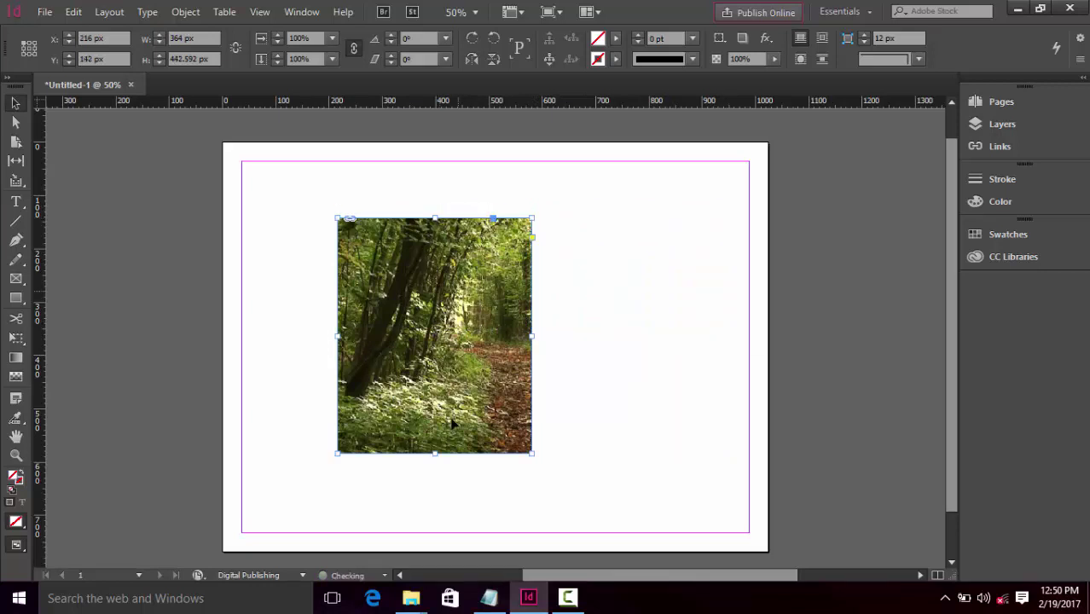
drag(435, 454, 438, 402)
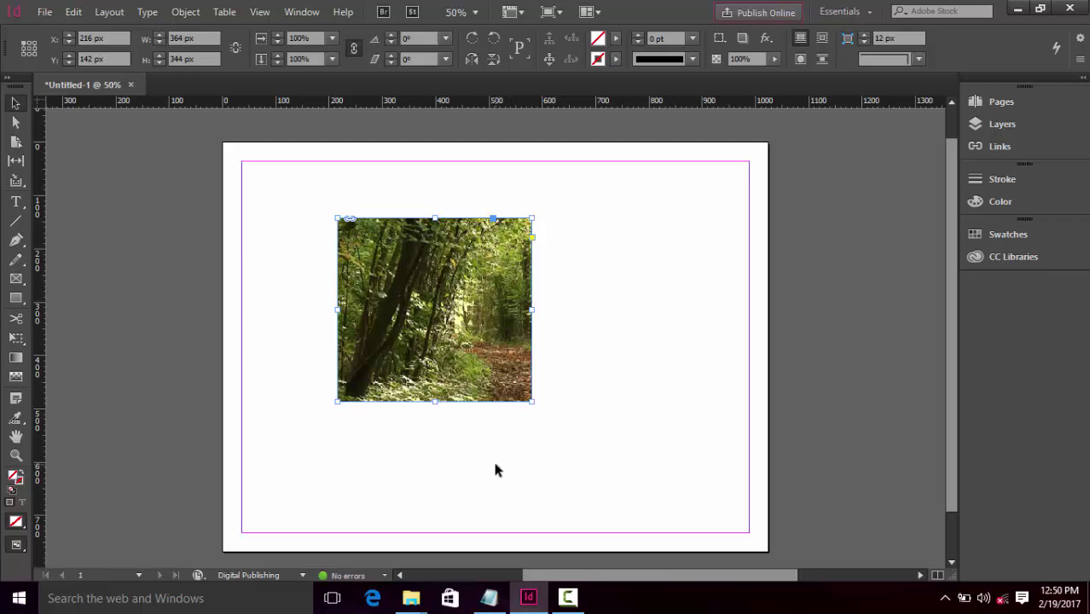
Undo all the cropping changes made to the forest image's frame
key(ctrl+alt+c)
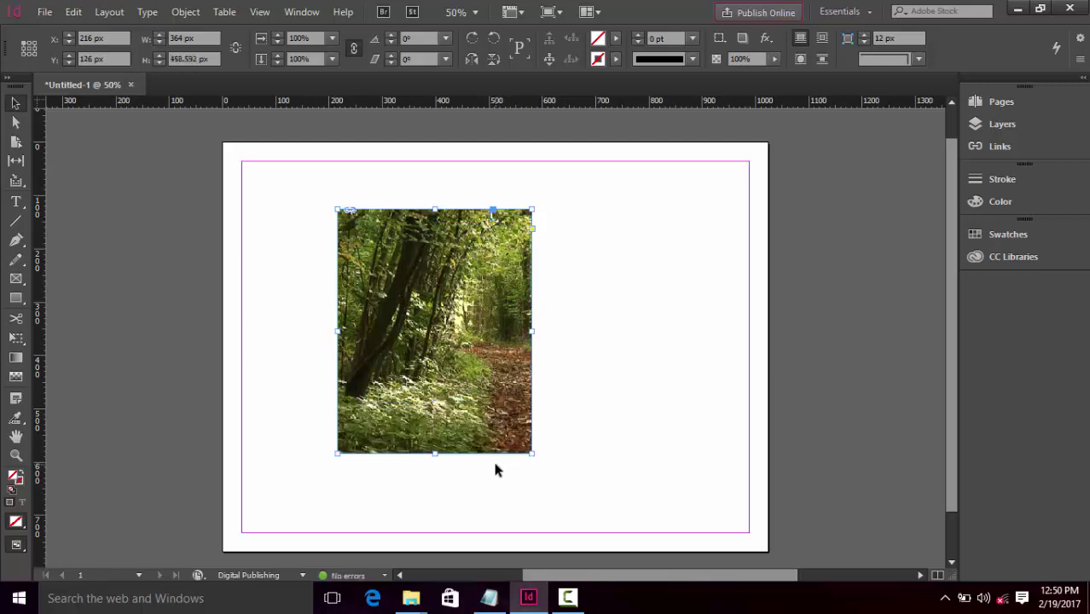
key(ctrl+alt+c)
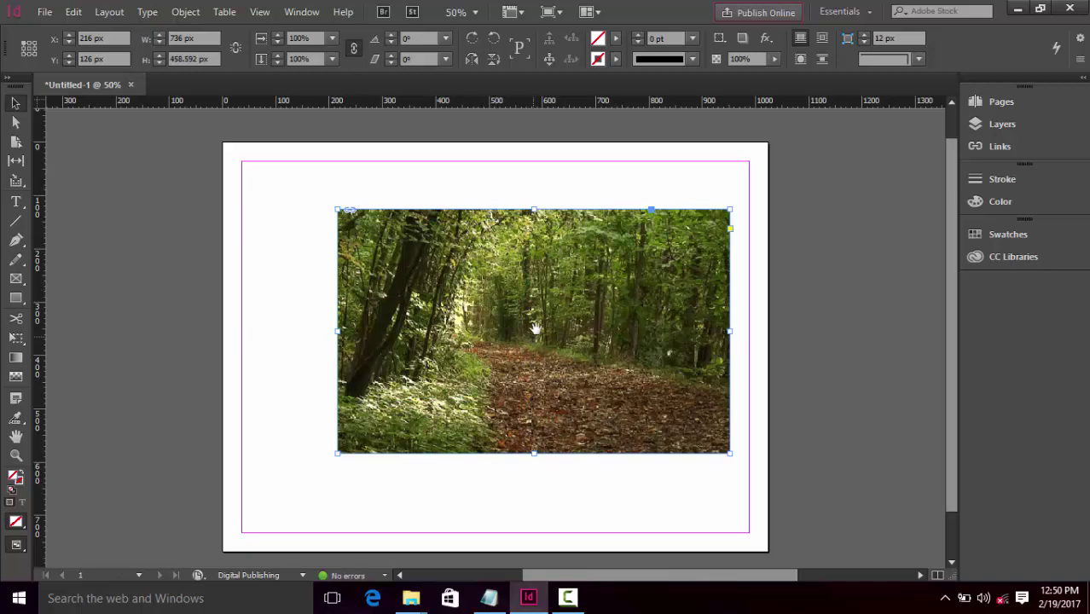
click(294, 342)
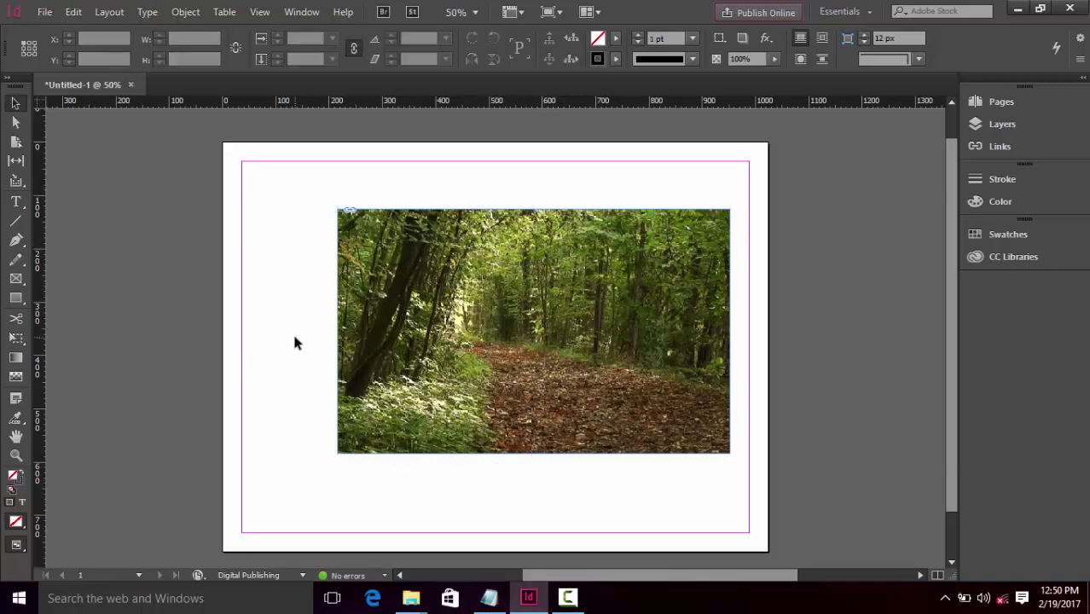
key(ctrl+z)
key(ctrl+z)
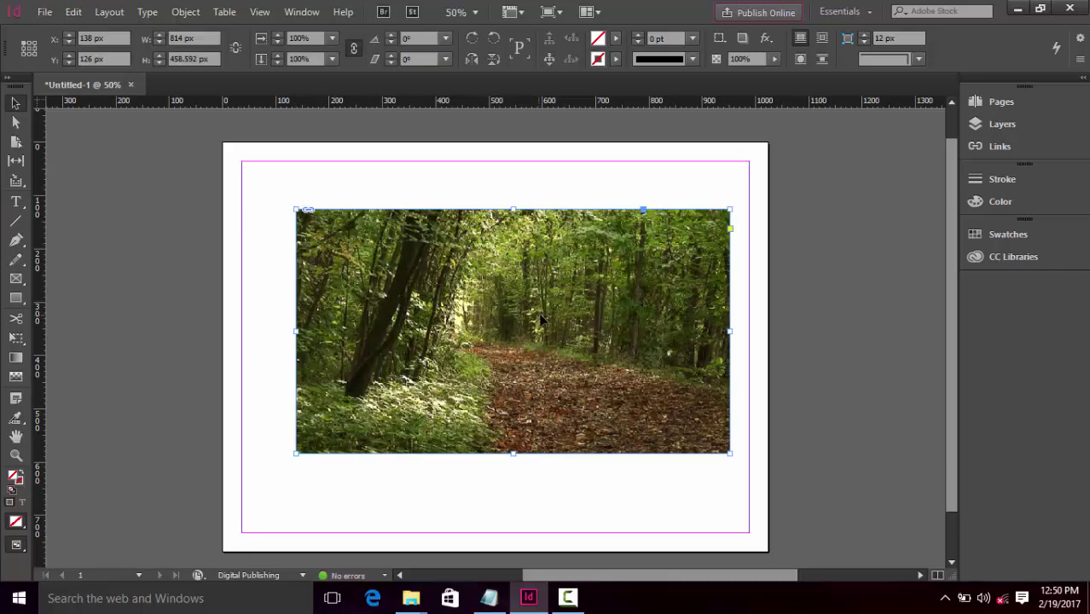
Select the image content inside the frame and enlarge it proportionally about its centre to about 1268 by 715 px
click(520, 323)
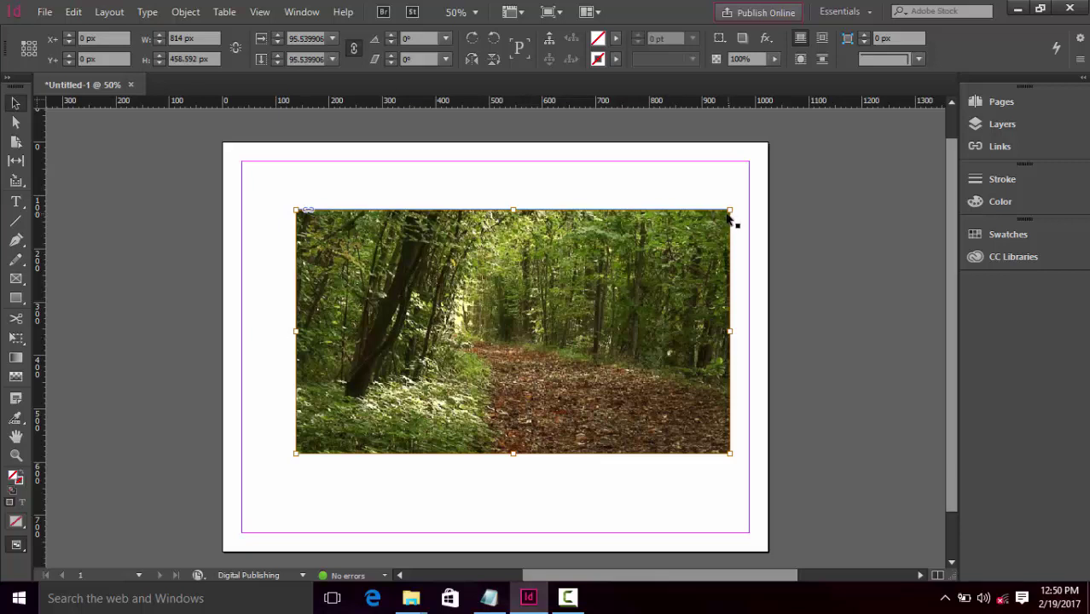
click(661, 184)
click(683, 220)
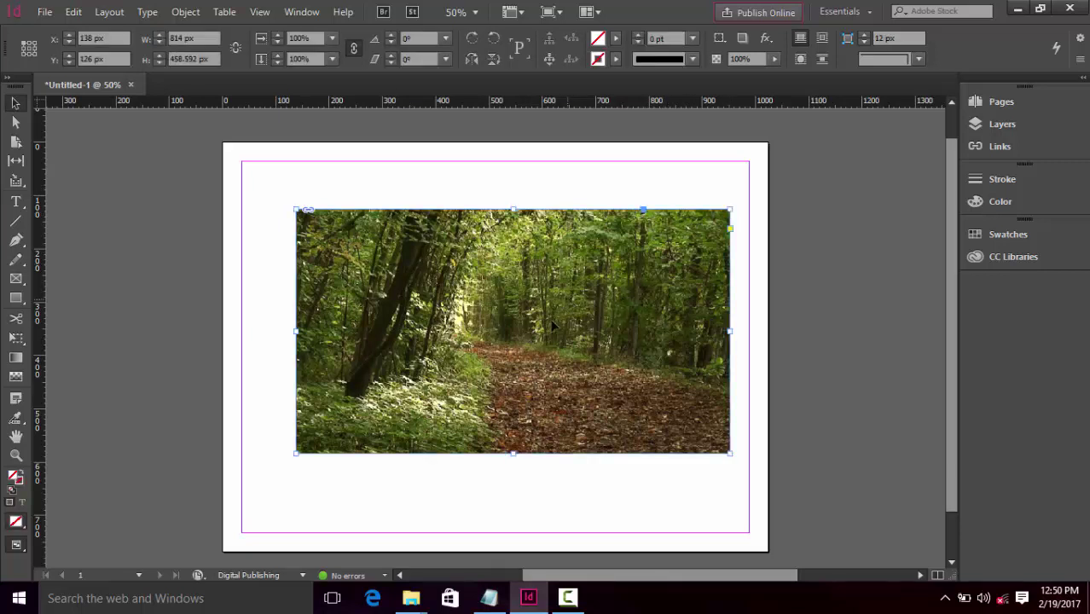
click(514, 337)
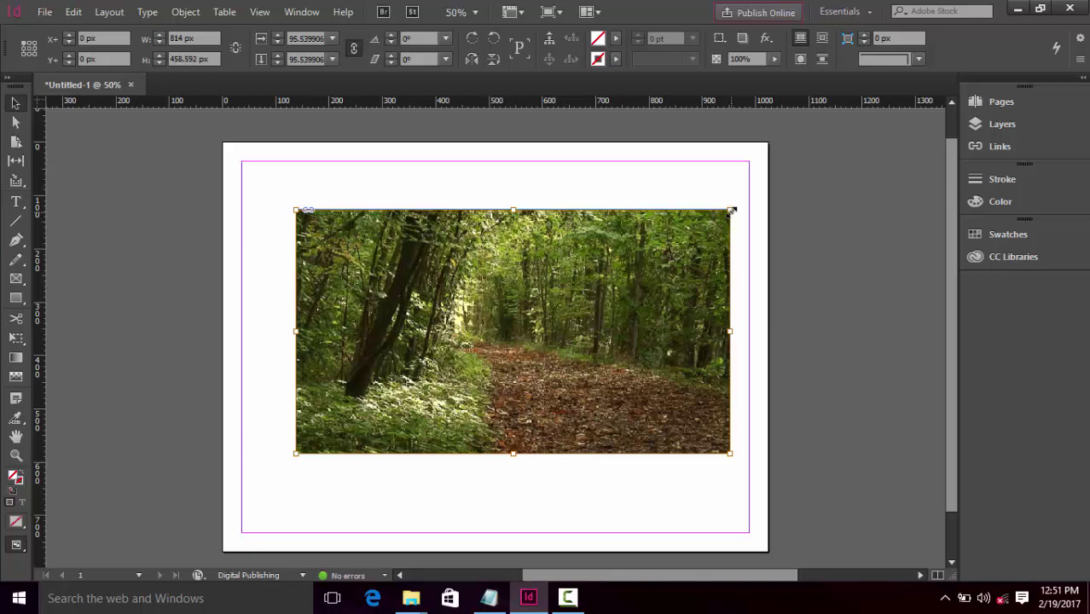
drag(730, 210, 850, 142)
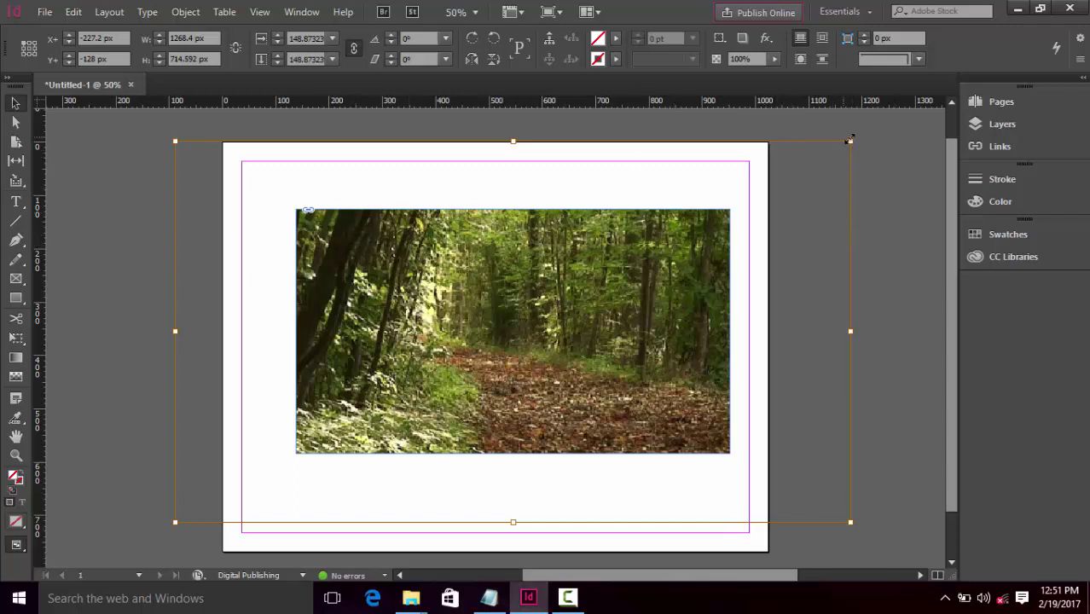
Shrink the image content proportionally about its centre to about 666 by 375 px within its frame, and deselect it
drag(850, 140, 691, 233)
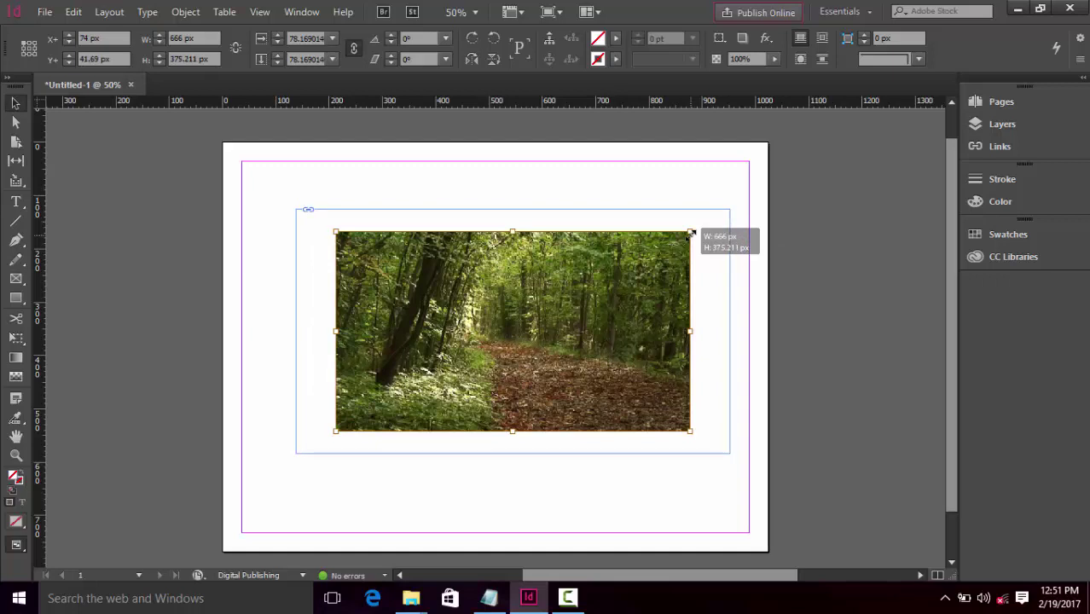
drag(691, 233, 691, 232)
click(629, 168)
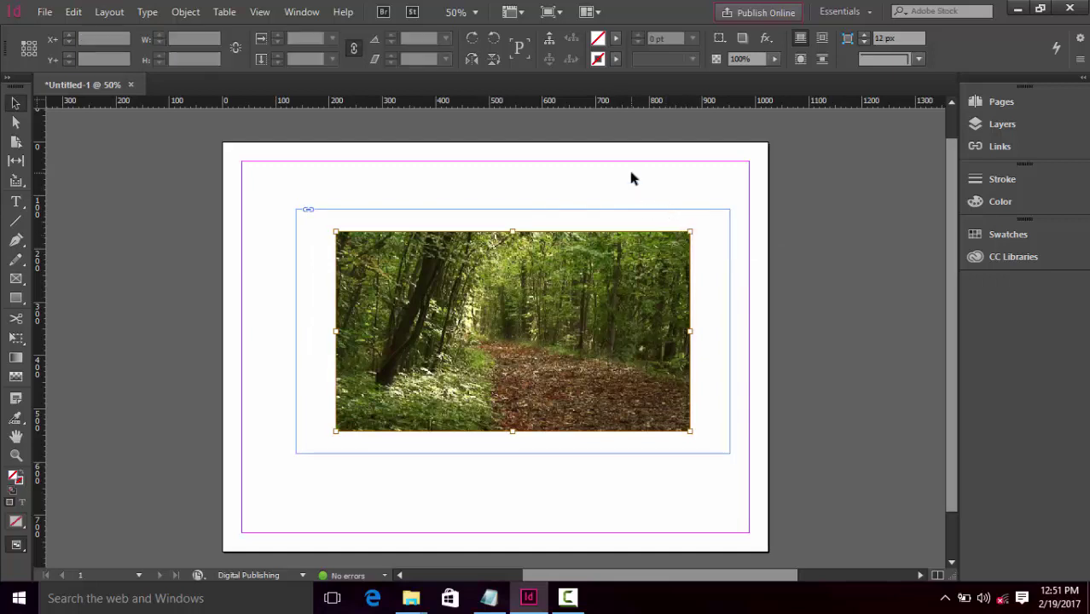
Scale the image content proportionally about its centre to about 842 by 475 px so it fills the frame
click(511, 226)
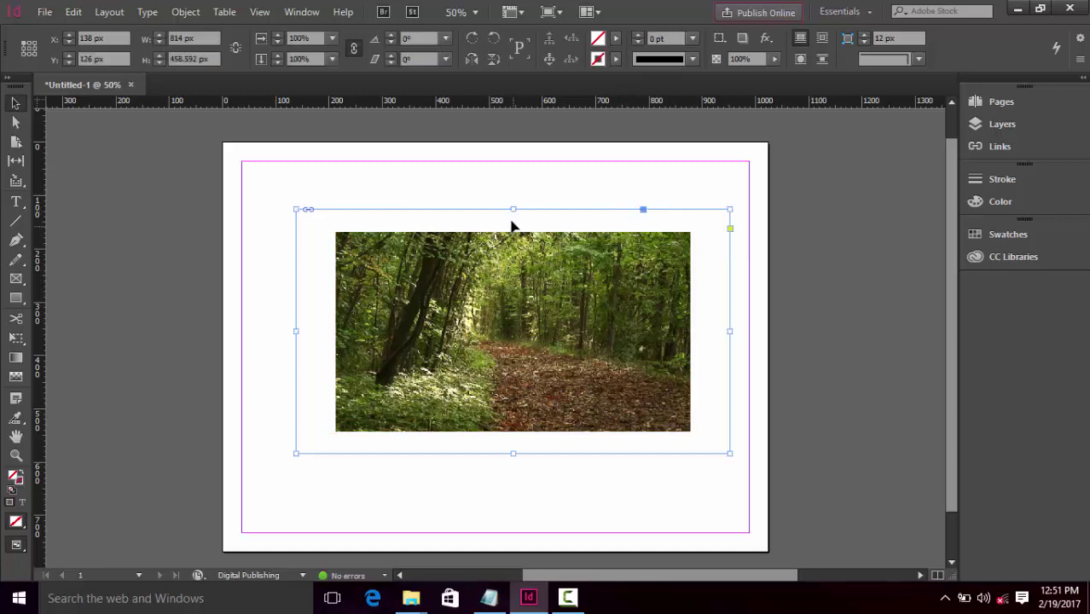
mouse_move(514, 209)
mouse_down()
mouse_move(516, 225)
mouse_move(519, 209)
mouse_up()
click(522, 329)
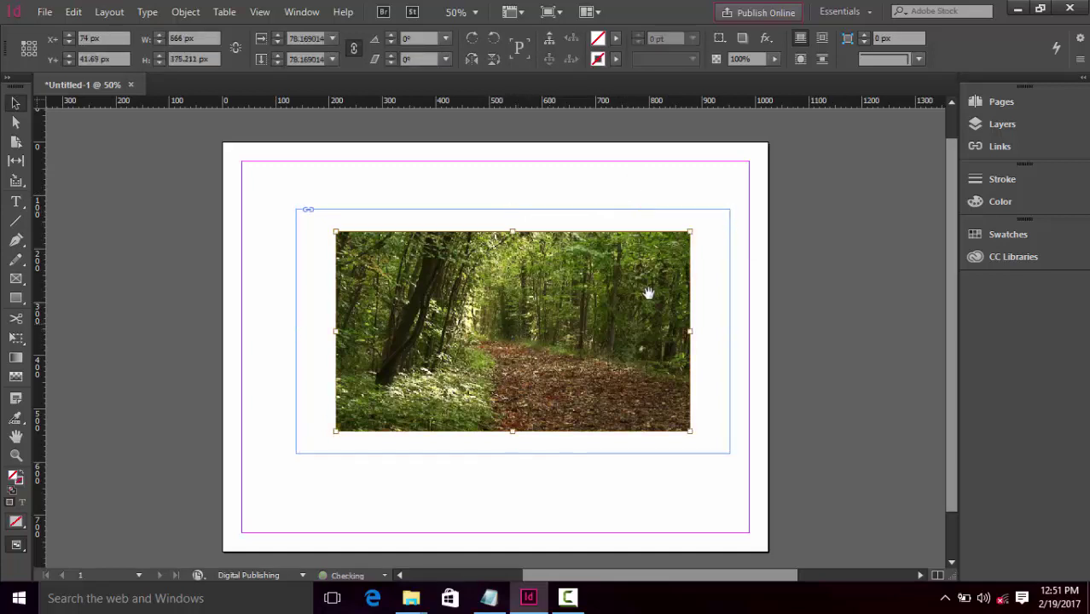
drag(690, 230, 731, 205)
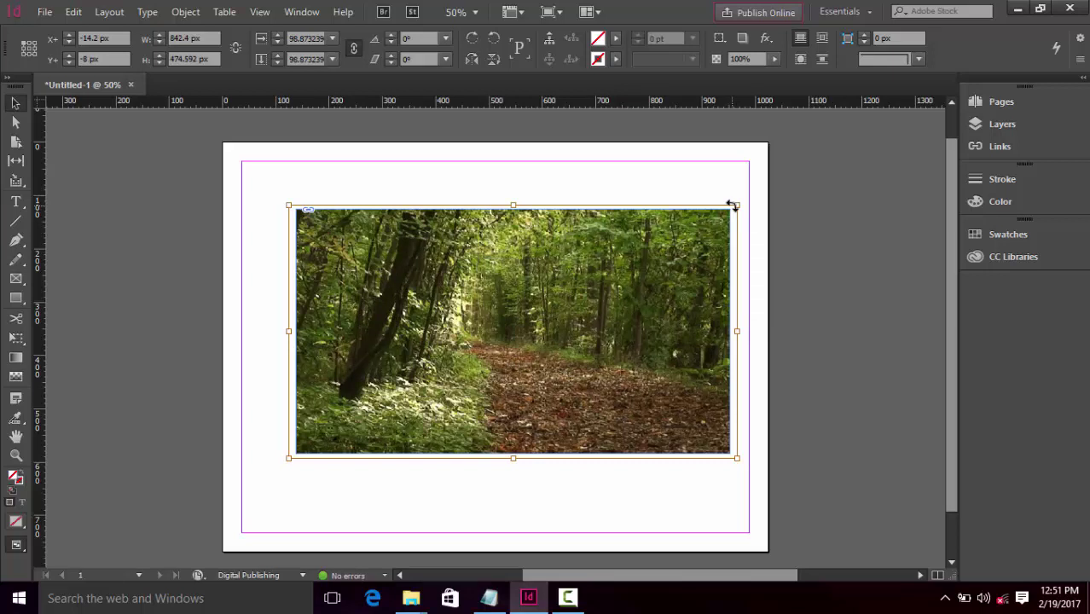
click(601, 177)
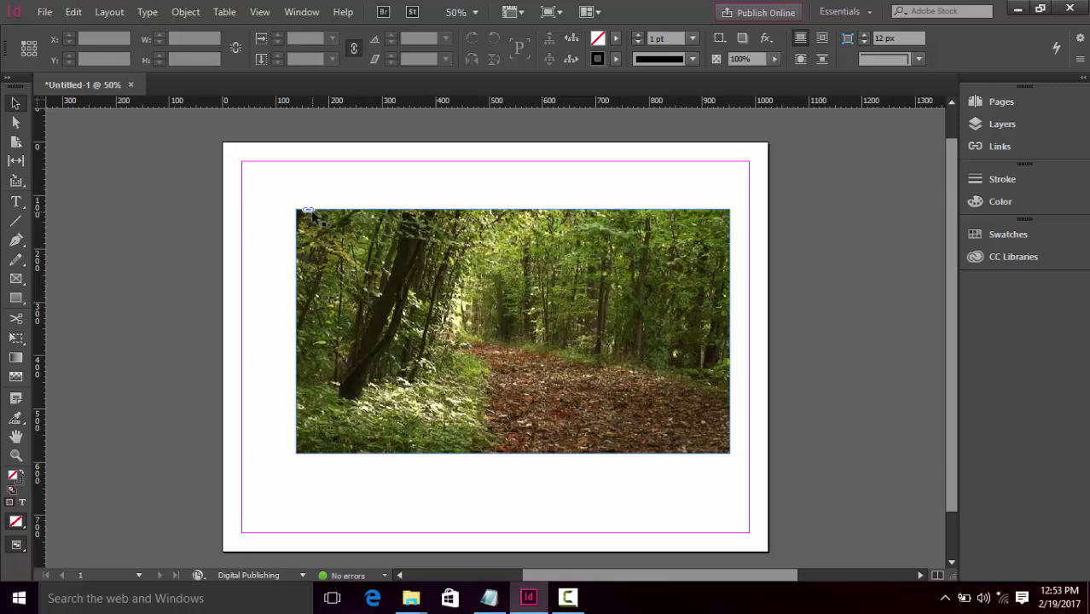
Show the link details of 1.jpg, and delete the forest image from the page
click(998, 146)
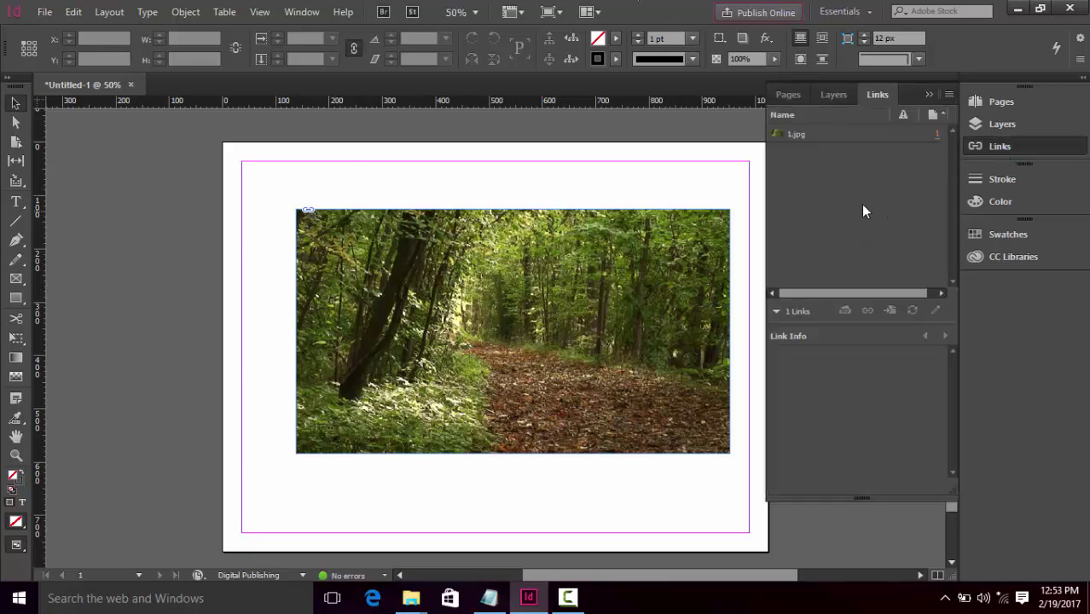
click(824, 142)
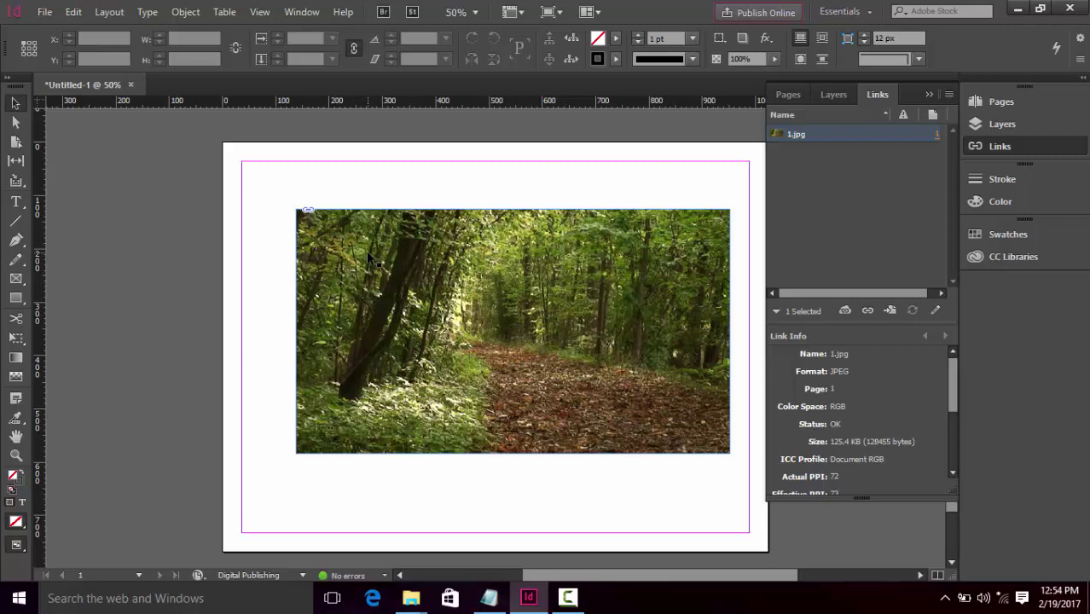
click(610, 247)
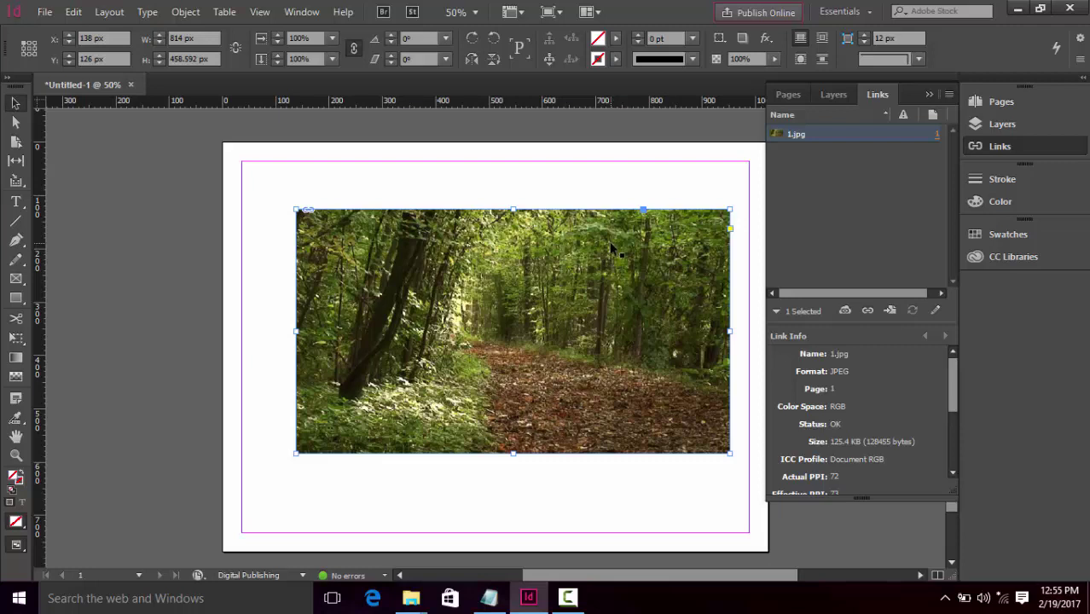
key(Delete)
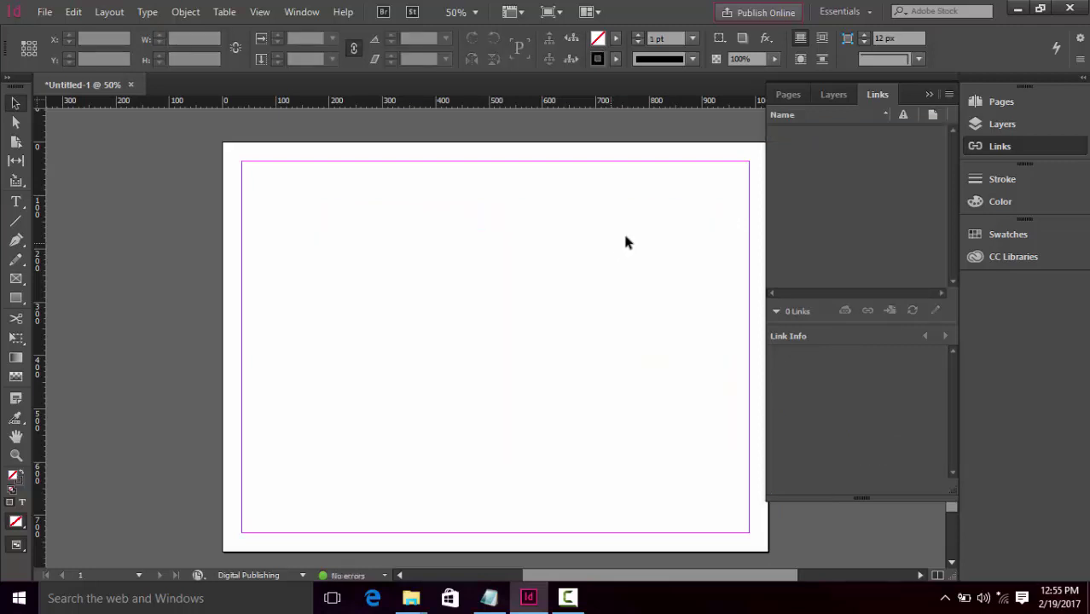
Draw an ellipse about 544 by 354 px near the middle of the page
click(17, 297)
drag(17, 300, 94, 315)
drag(339, 236, 628, 424)
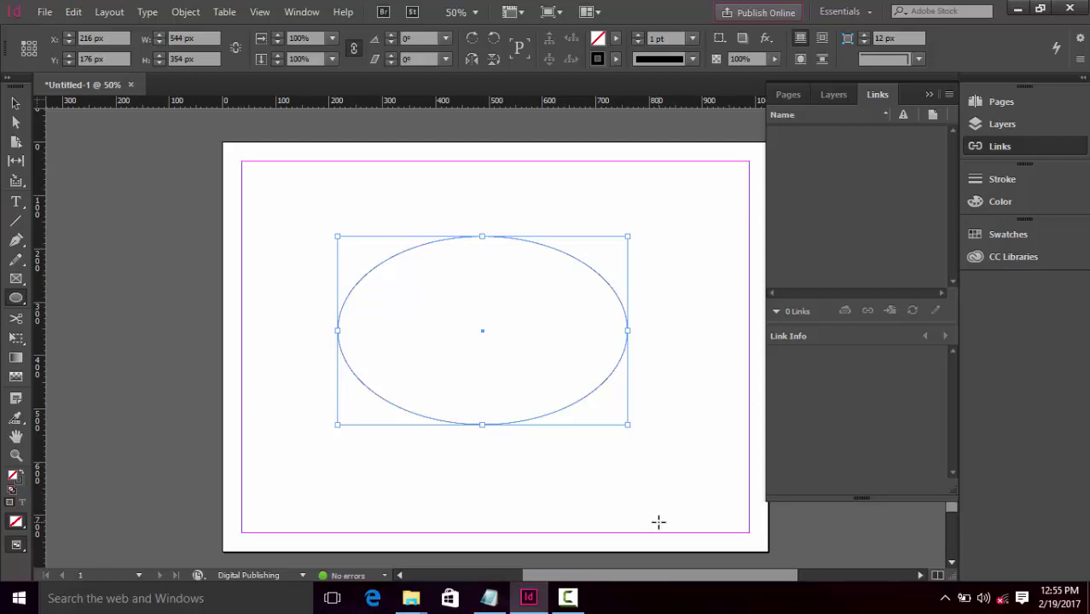
key(v)
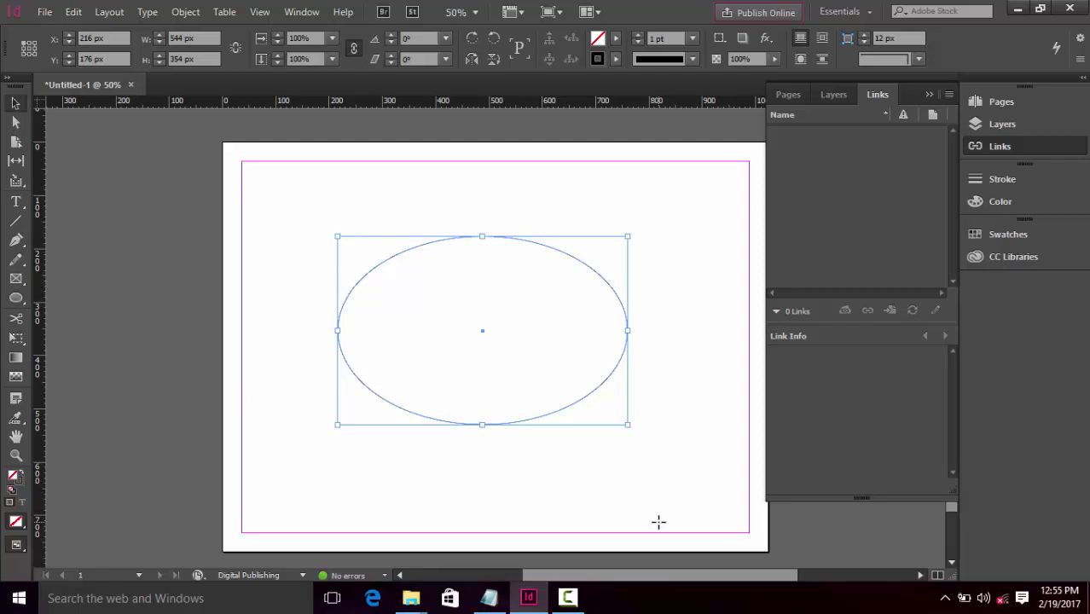
Place the forest path image "1" from the References folder inside the ellipse, and delete the filled ellipse
key(ctrl+d)
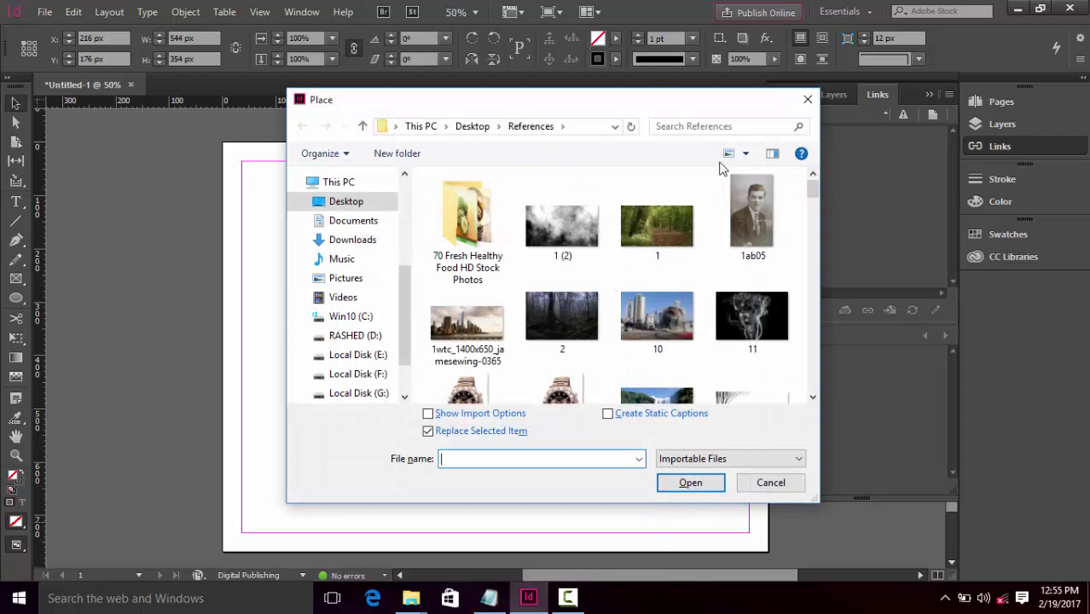
click(658, 226)
click(690, 483)
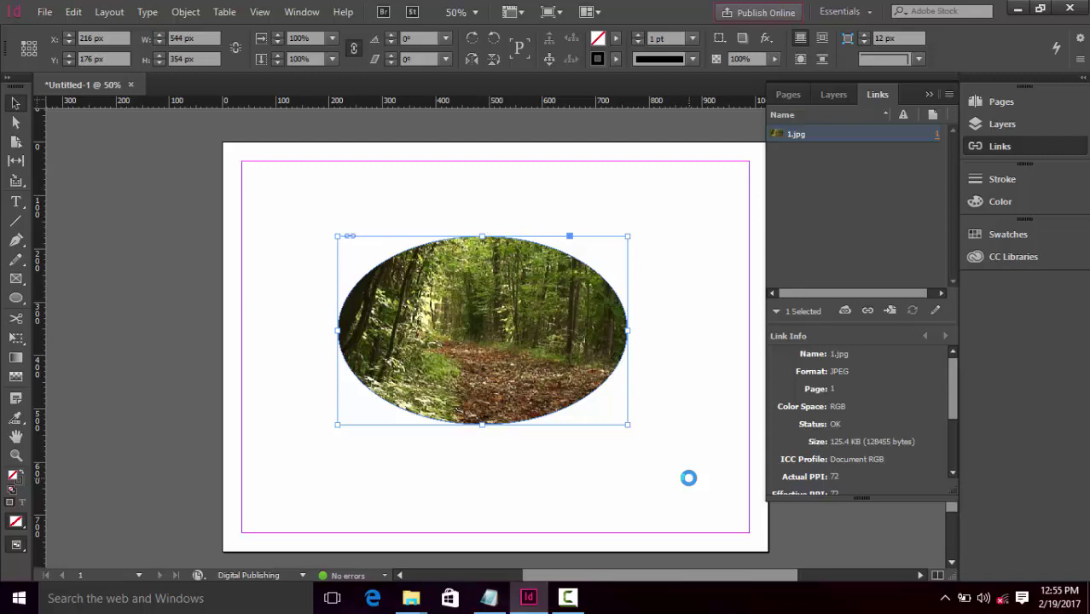
key(Delete)
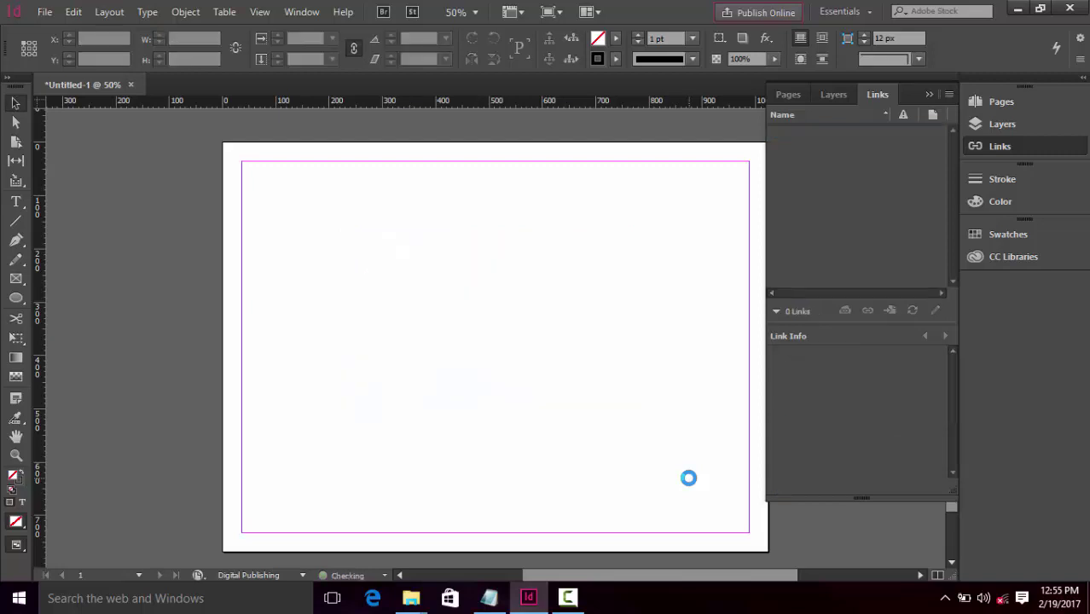
Draw a closed, curved S-shaped path about 746 by 688 px across the page with the Pen tool
key(p)
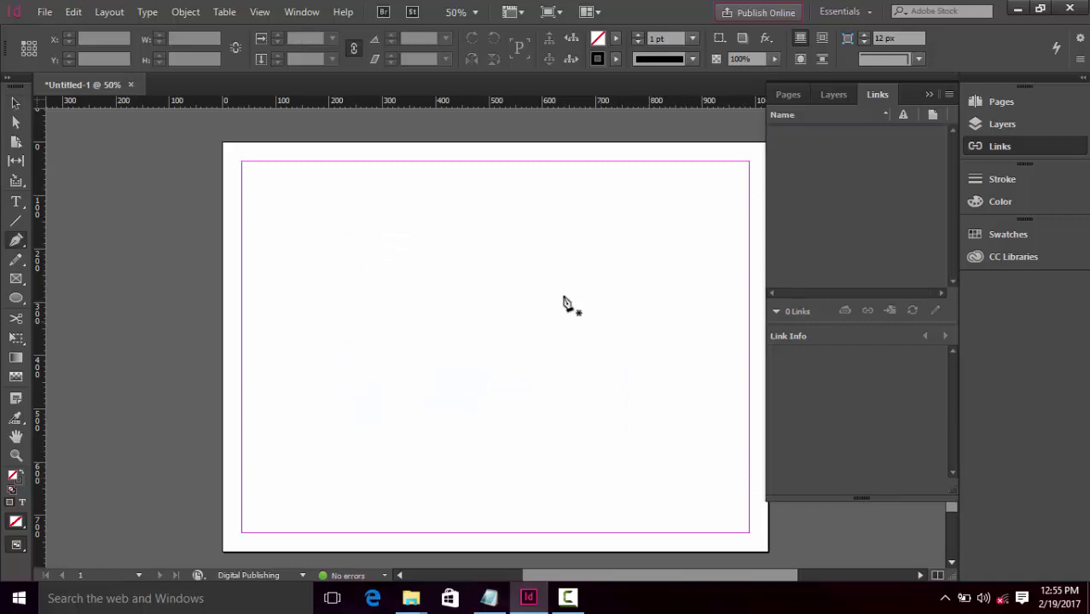
click(565, 210)
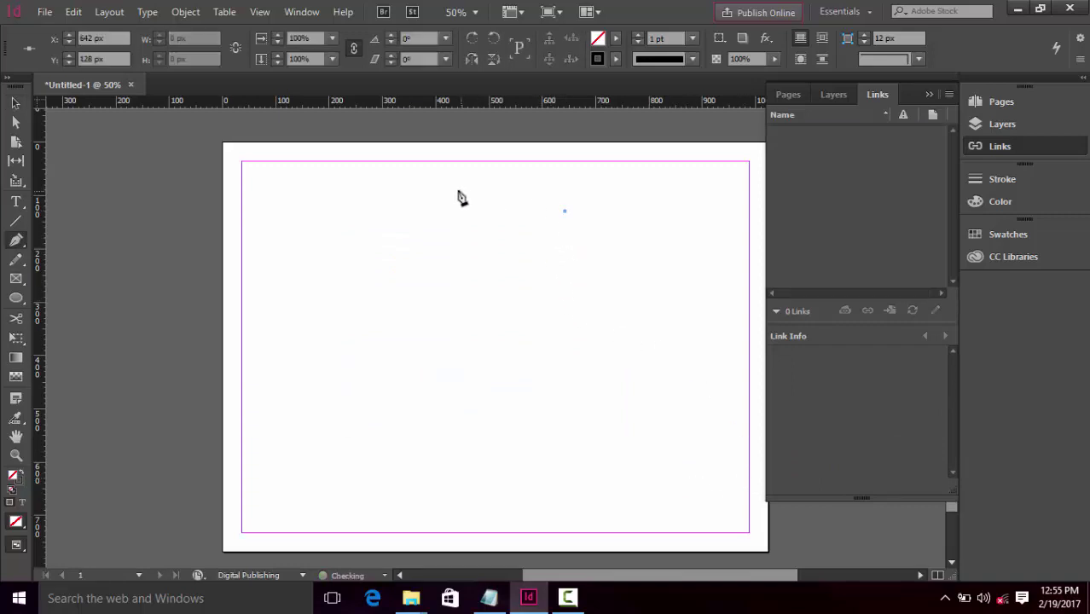
drag(453, 189, 397, 200)
drag(367, 269, 366, 302)
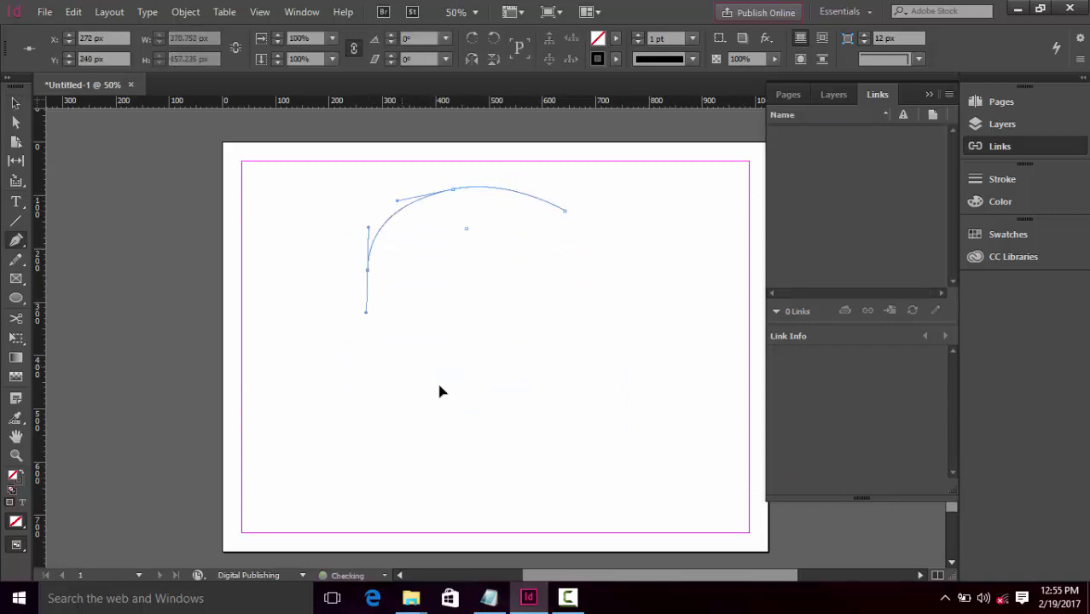
drag(424, 380, 489, 426)
drag(479, 474, 440, 489)
drag(360, 442, 277, 439)
drag(258, 514, 337, 550)
drag(564, 509, 574, 440)
drag(523, 360, 480, 307)
drag(495, 266, 501, 261)
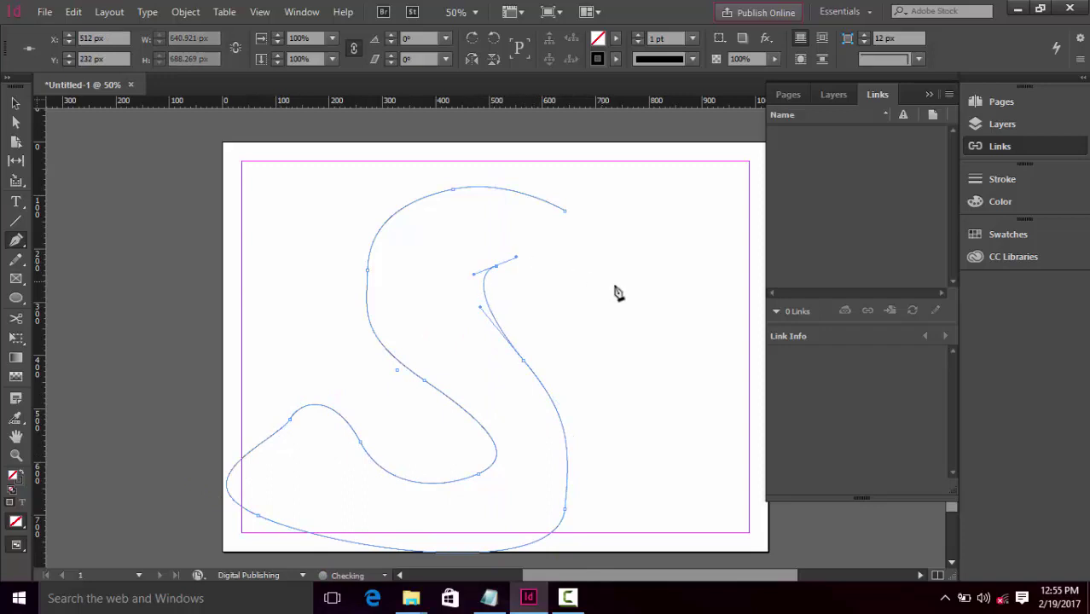
drag(615, 285, 641, 248)
drag(564, 212, 599, 222)
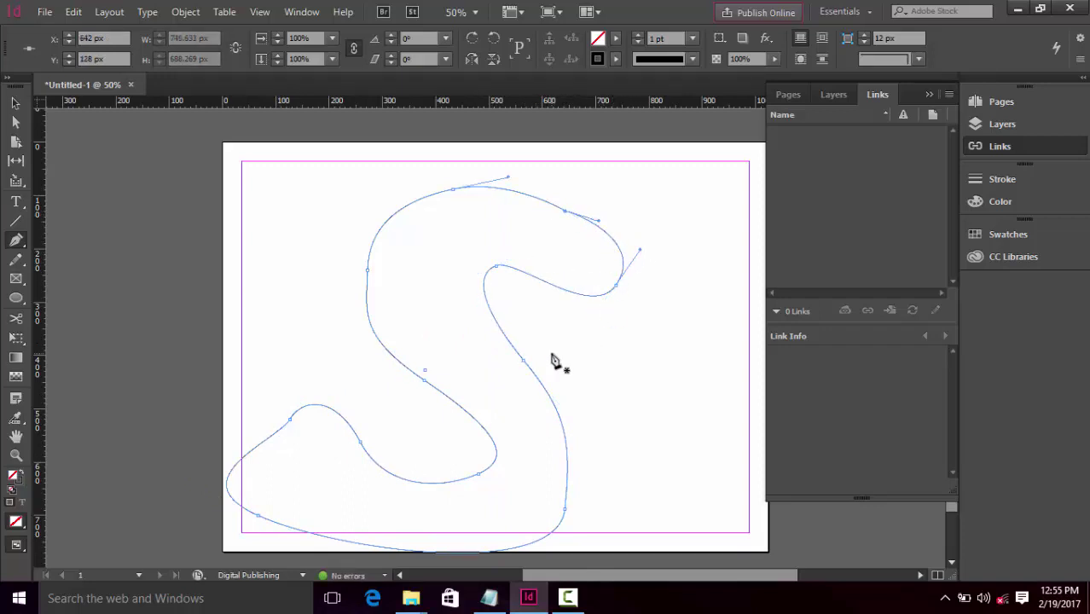
Place the forest path image "1" from the References folder inside the S-shaped path
key(ctrl+d)
click(635, 247)
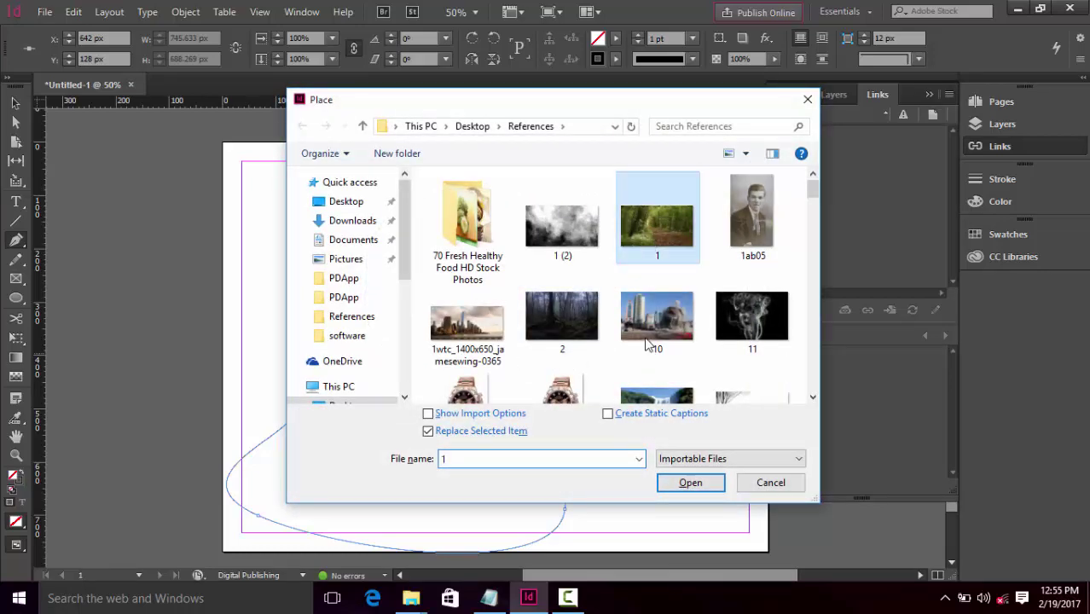
click(682, 482)
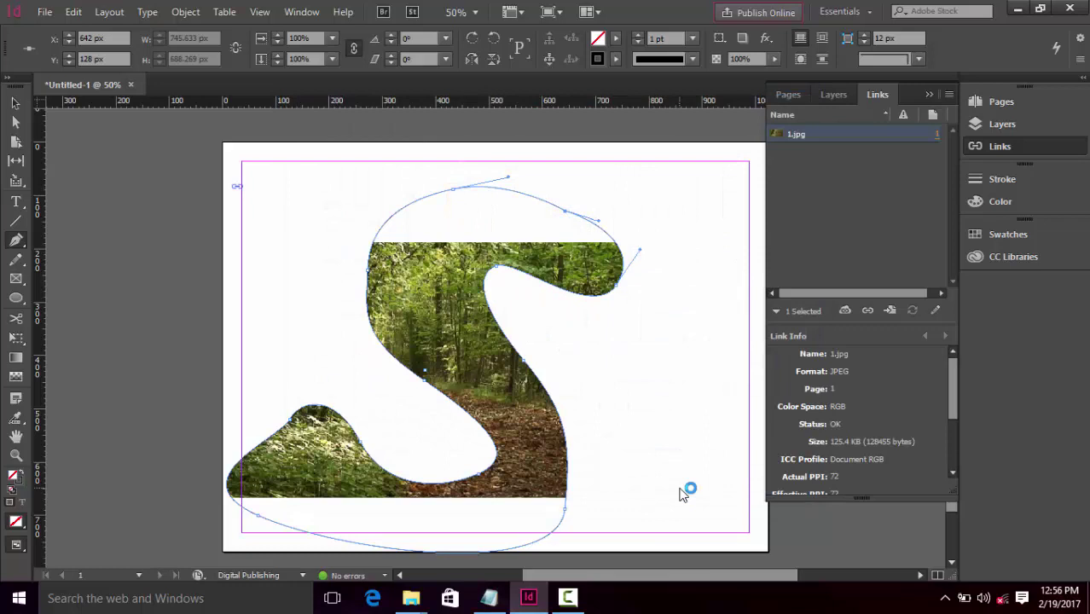
Move the filled S shape to the page's upper edge and scale its image content proportionally about its centre to about 1222 by 688 px
click(15, 103)
drag(456, 321, 512, 277)
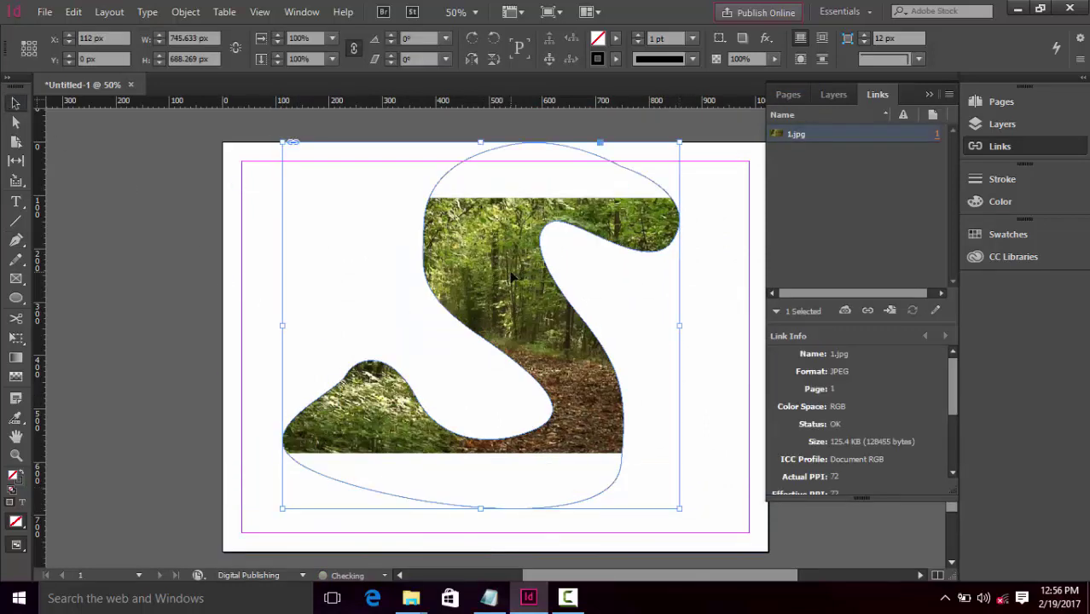
click(479, 322)
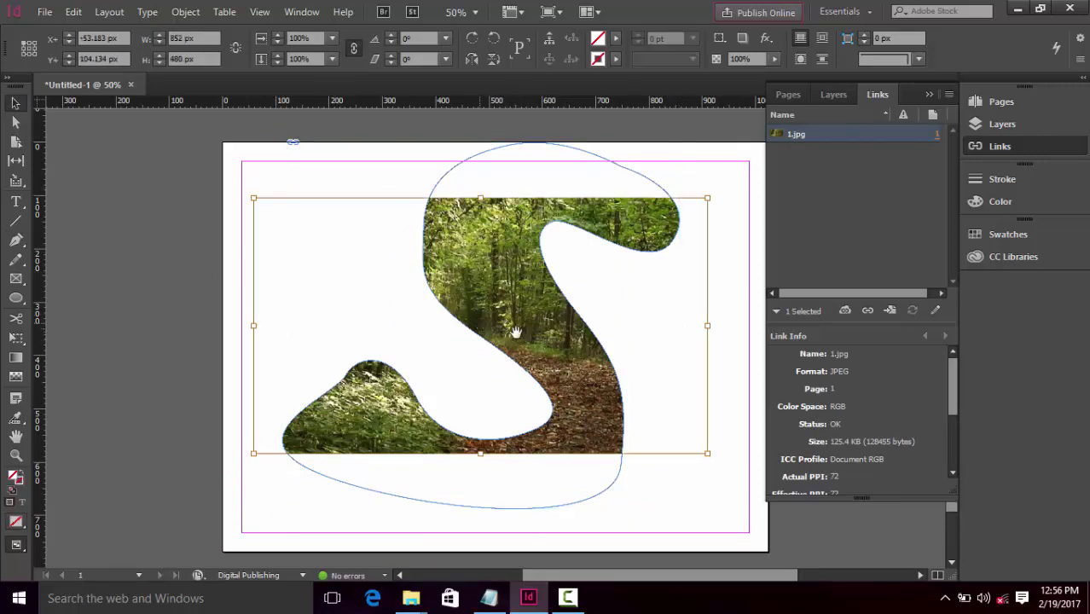
drag(706, 198, 764, 142)
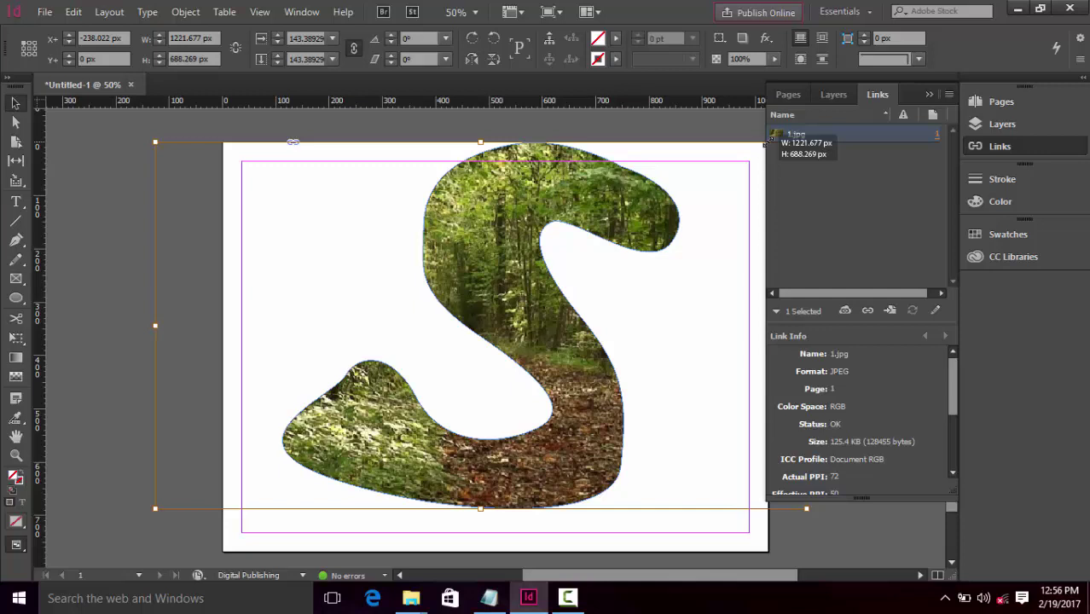
Delete the forest image from the S-shaped path, and delete the empty path
key(Delete)
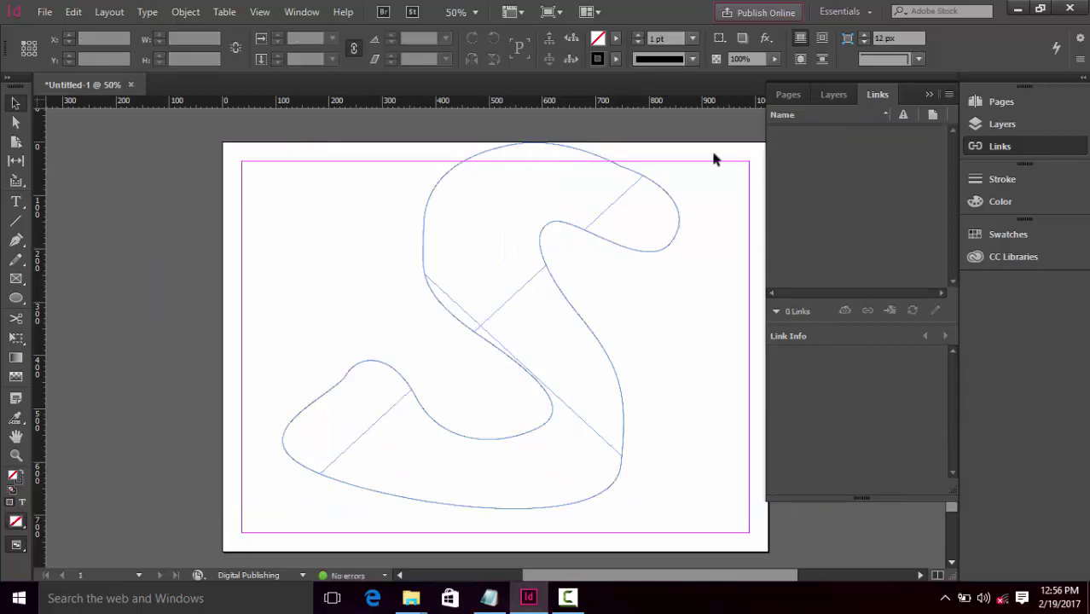
click(578, 153)
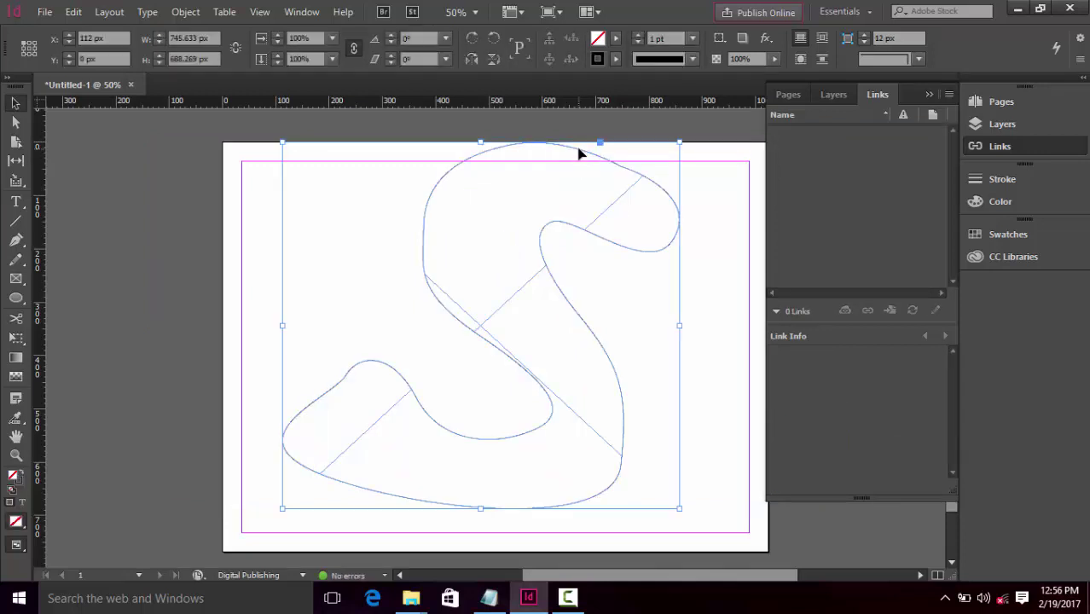
key(Delete)
Draw an ellipse about 154 by 138 px near the page's upper-left corner and place the image "2" from the References folder inside it
click(15, 298)
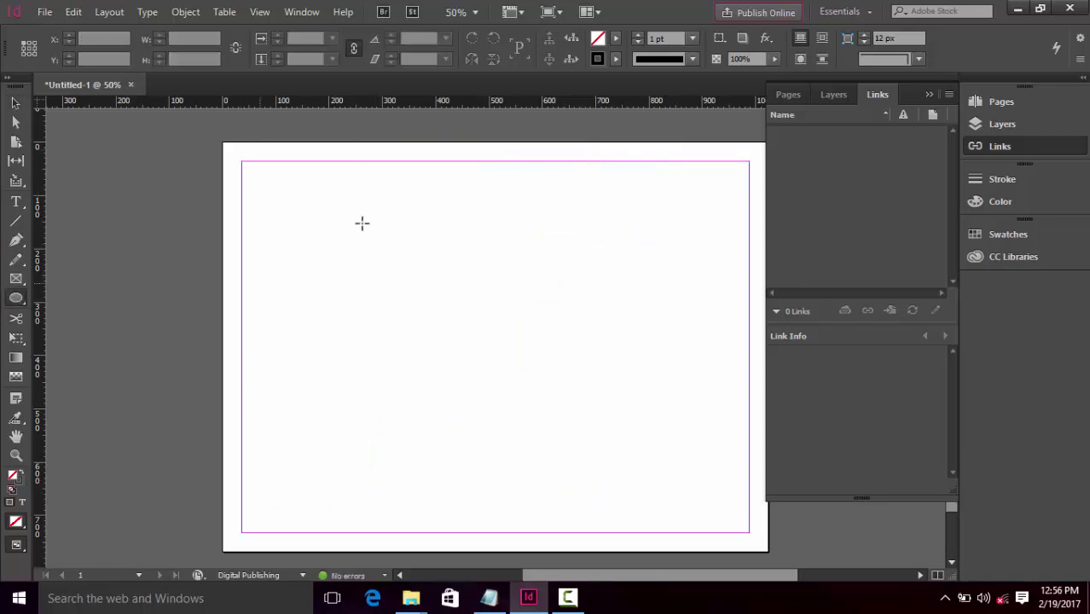
drag(268, 175, 349, 251)
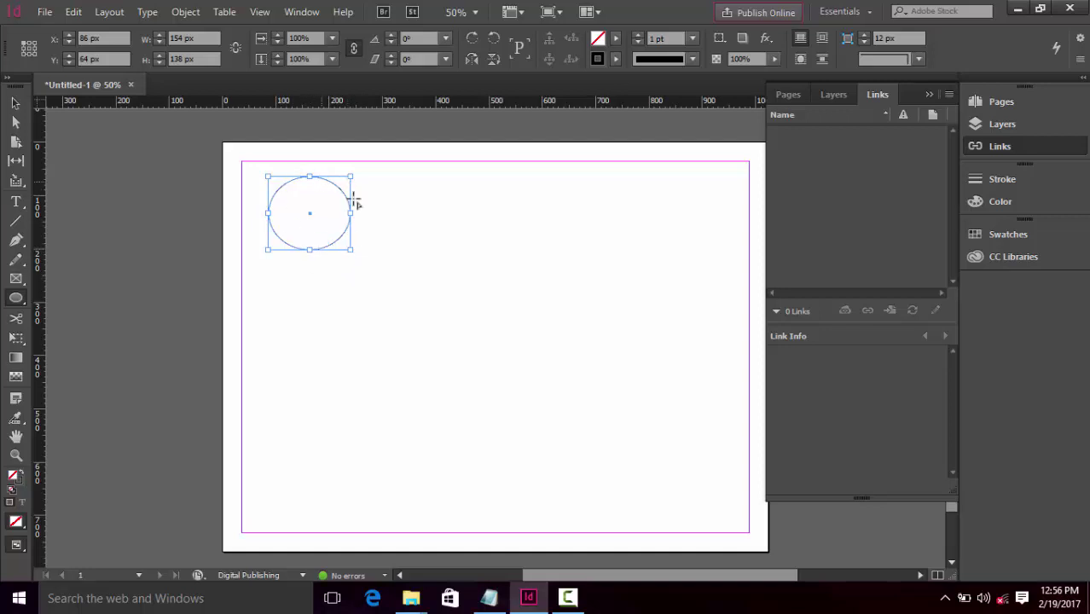
key(ctrl+d)
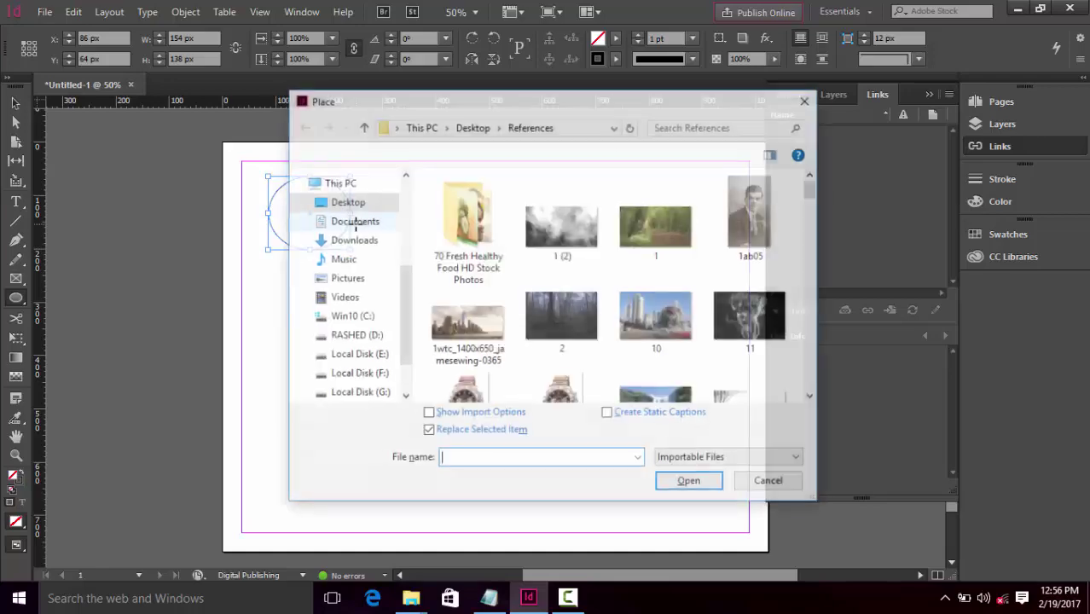
click(563, 320)
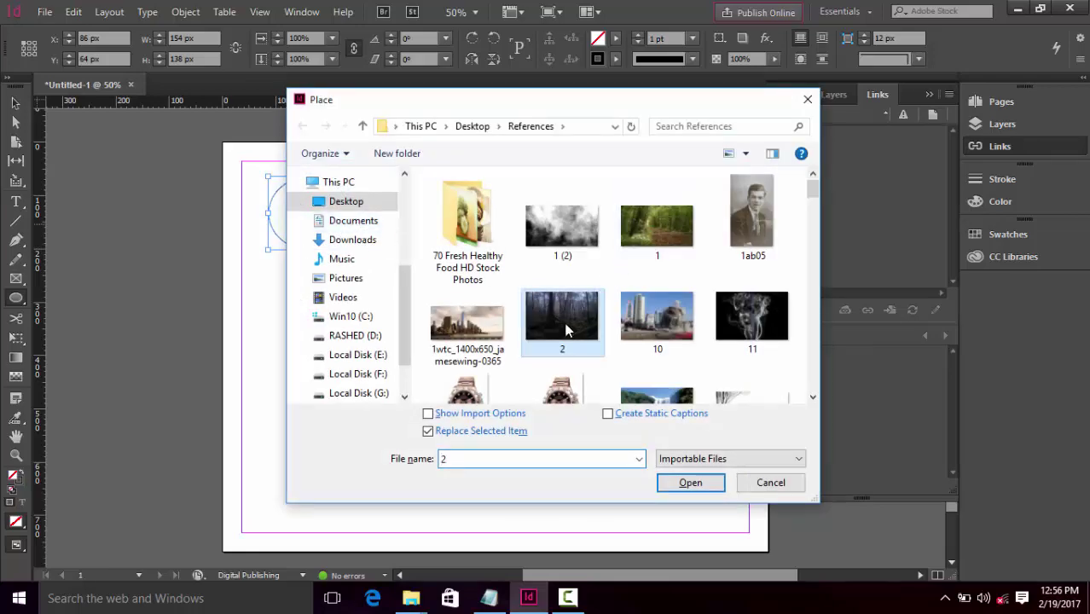
click(690, 482)
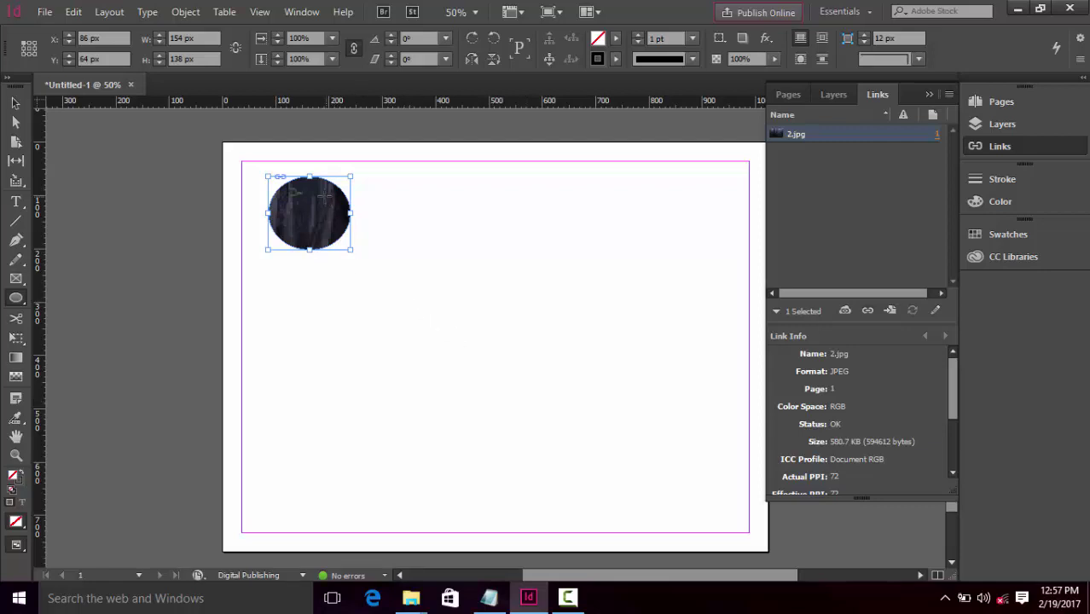
Select the dark forest image content inside the small ellipse so its full bounds are within view
click(15, 102)
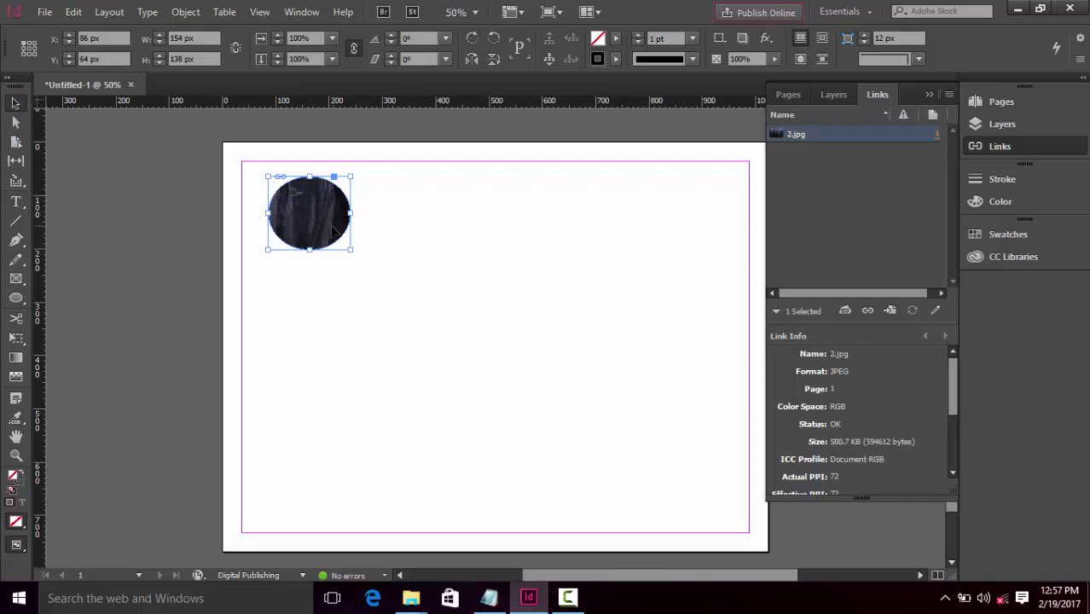
click(587, 398)
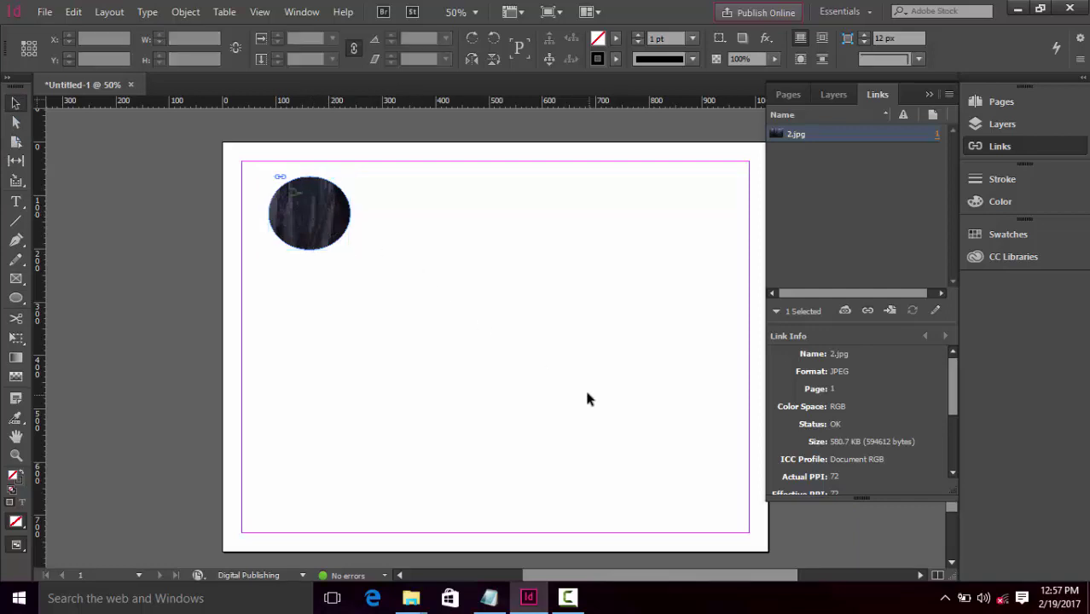
click(296, 214)
key(ctrl+minus)
key(ctrl+minus)
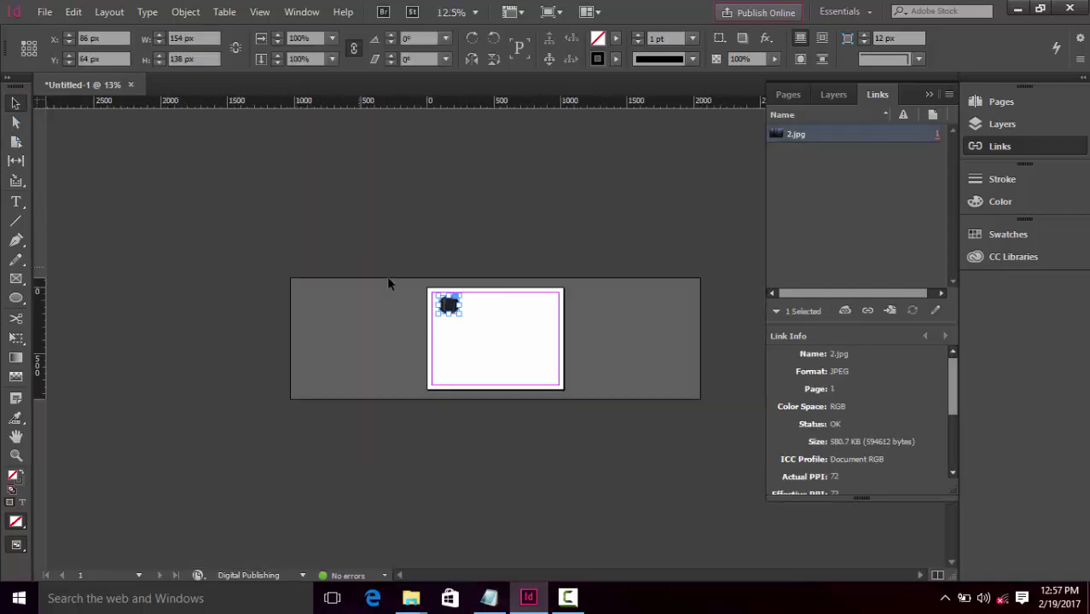
click(386, 320)
click(449, 305)
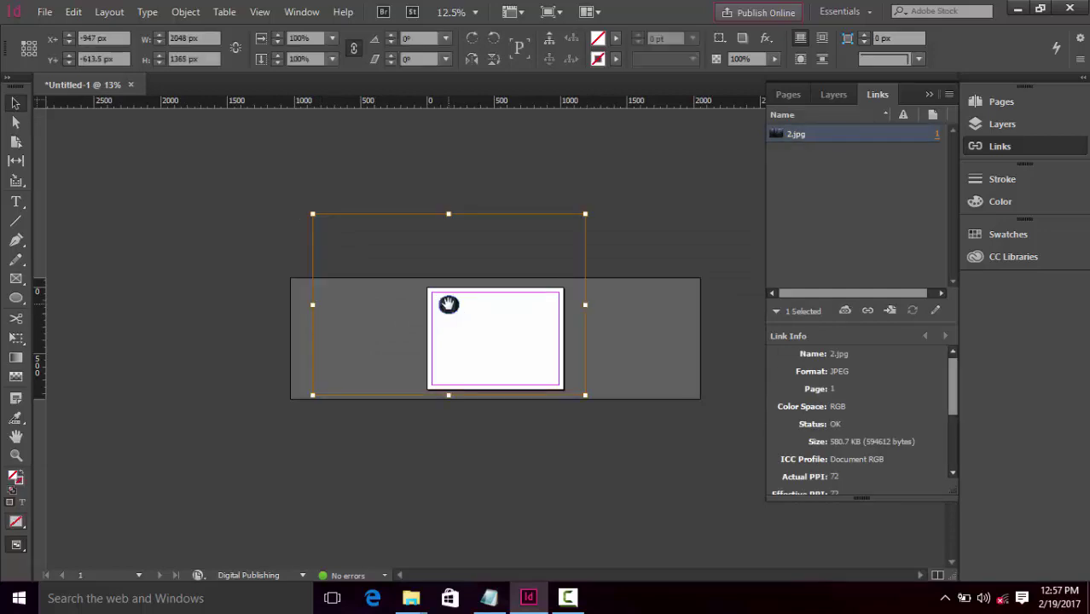
key(ctrl+equal)
key(ctrl+equal)
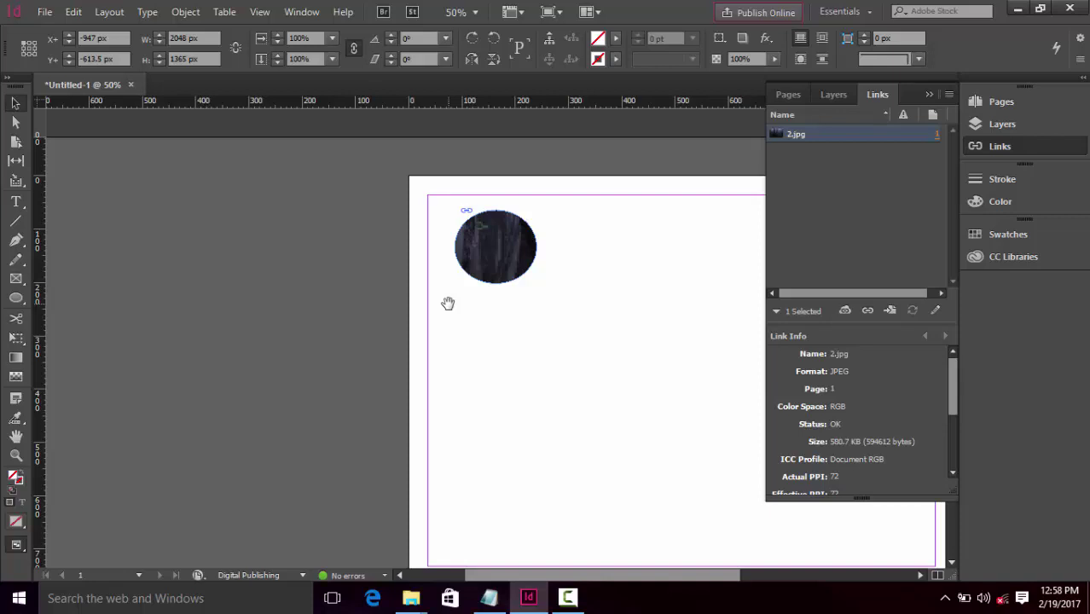
key(ctrl+minus)
key(ctrl+minus)
key(ctrl+equal)
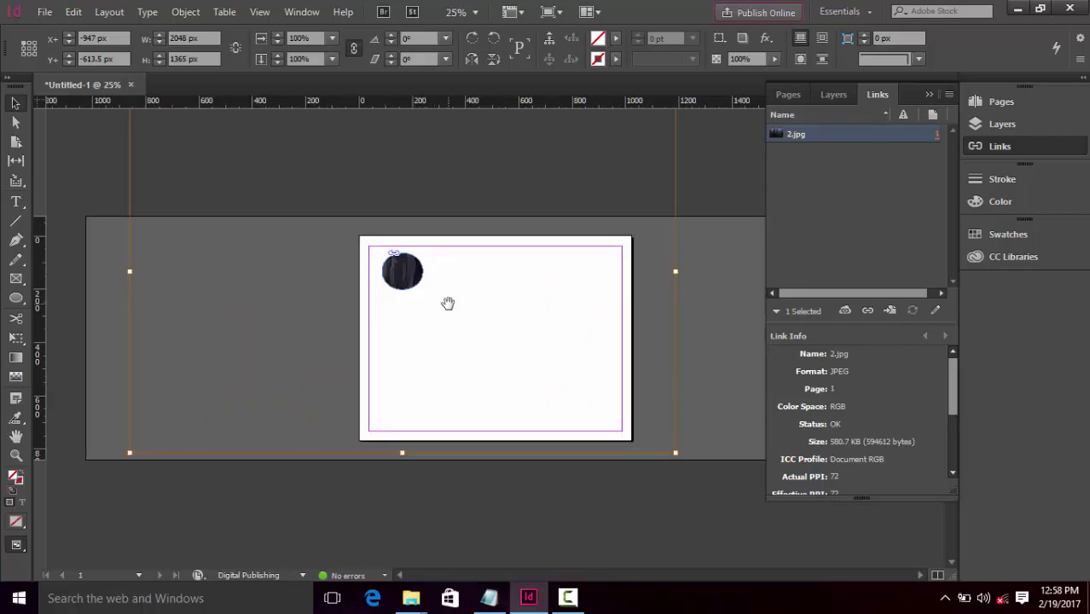
key(ctrl+equal)
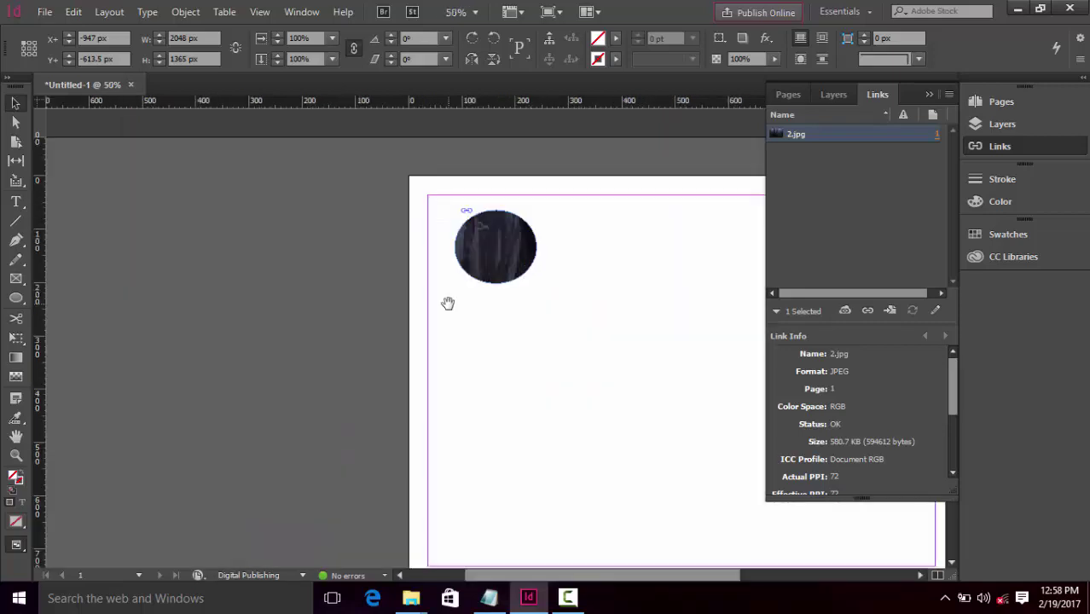
Scale the dark forest image content proportionally about its centre to about 207 by 138 px so it fits the ellipse
key(ctrl+minus)
key(ctrl+minus)
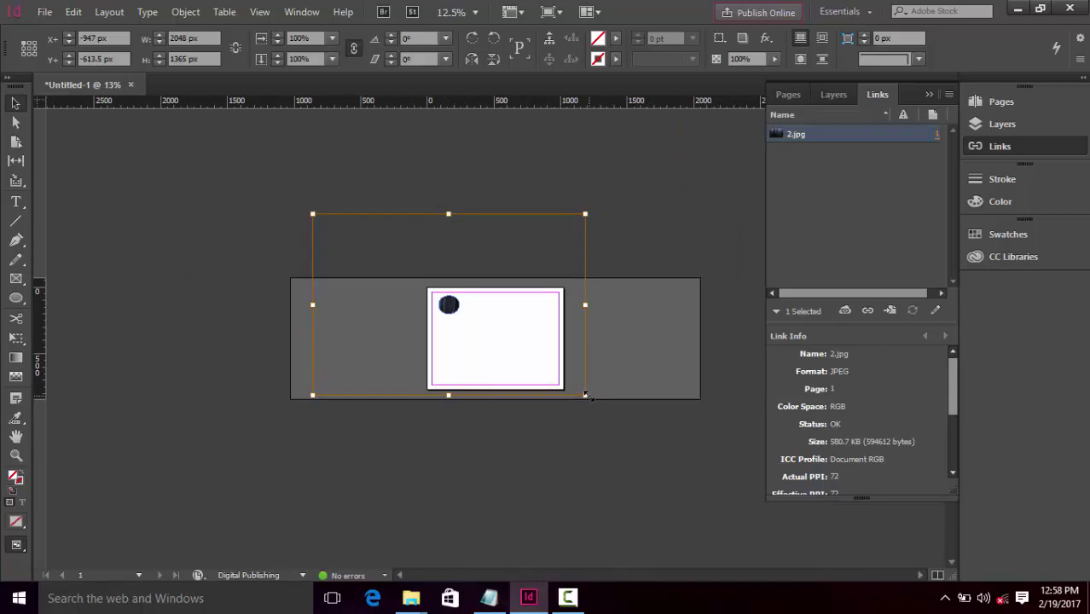
drag(585, 395, 465, 315)
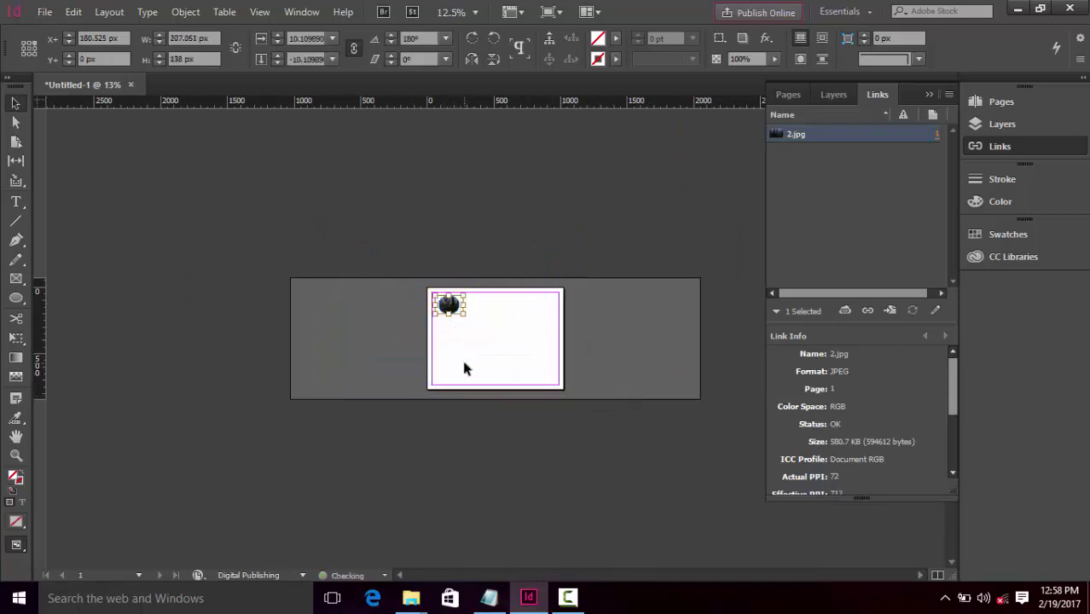
key(ctrl+equal)
key(ctrl+equal)
key(ctrl+equal)
key(ctrl+equal)
key(ctrl+equal)
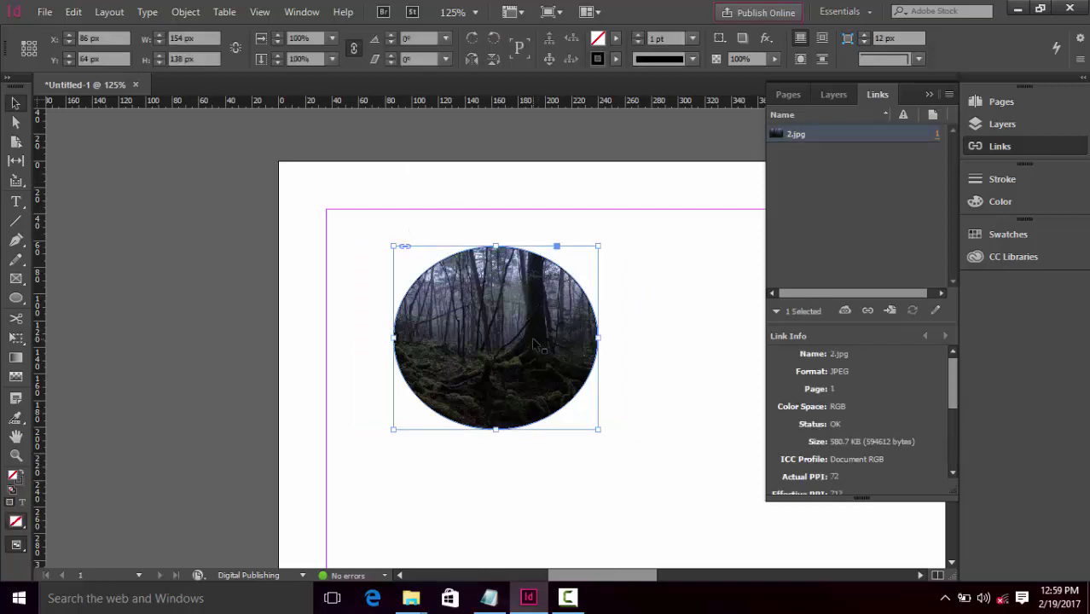
Delete the ellipse filled with the dark forest image from the page
key(Delete)
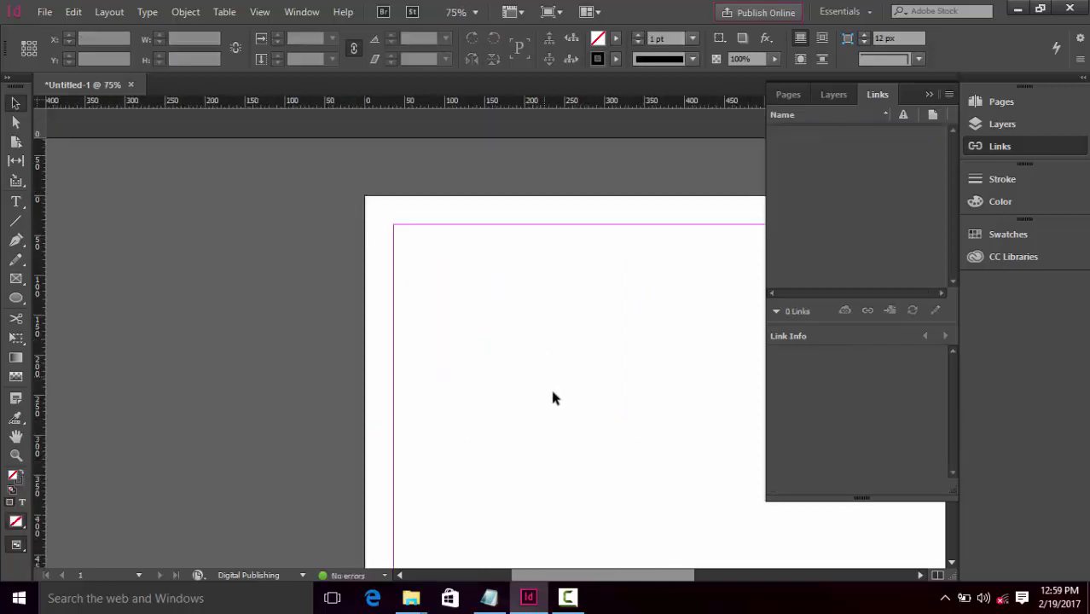
key(ctrl+minus)
key(ctrl+minus)
drag(367, 350, 288, 313)
key(ctrl+minus)
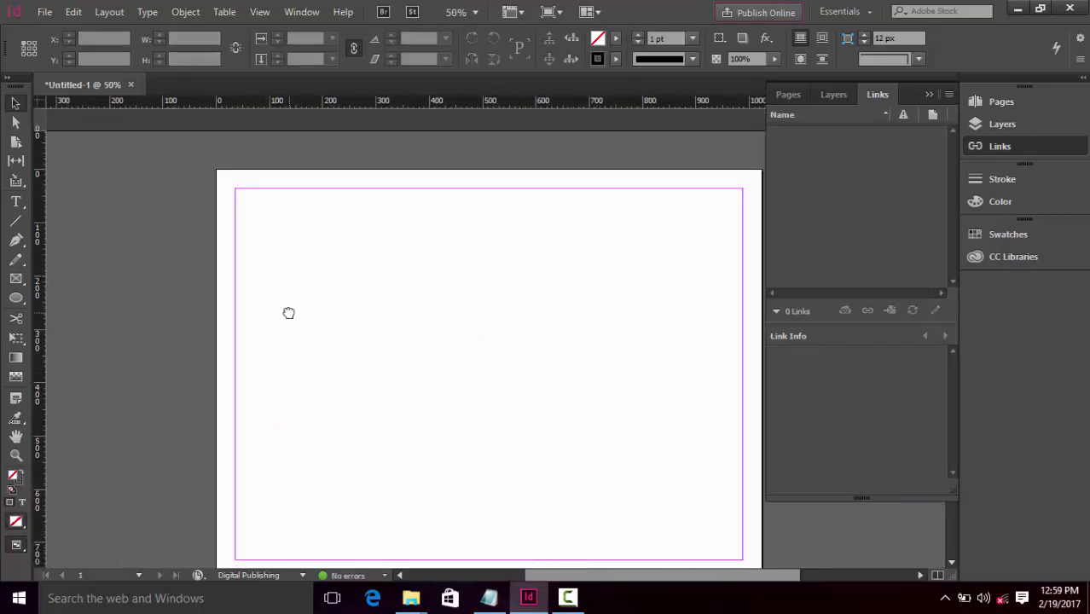
drag(390, 322, 392, 322)
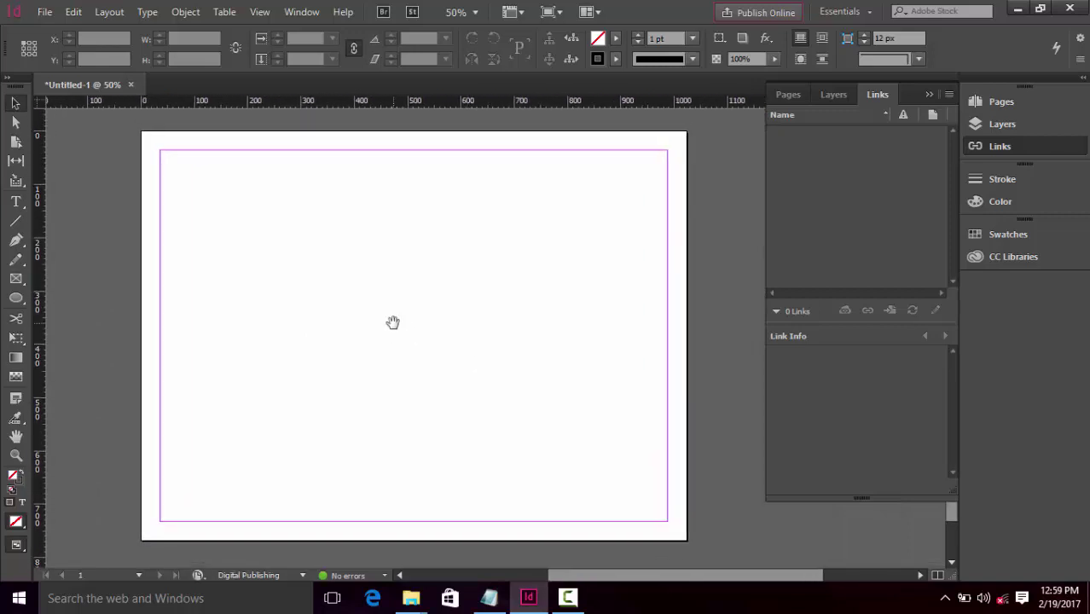
Draw a circle about 326 px in diameter in the page's upper-left area and place the image "10" from the References folder inside it
click(16, 298)
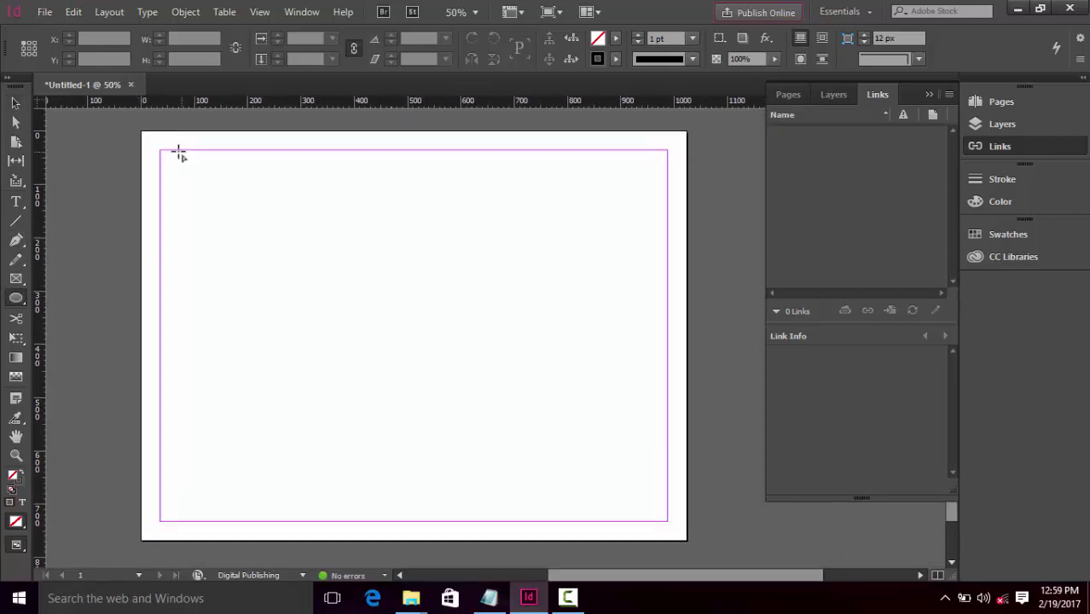
drag(172, 151, 353, 338)
click(13, 106)
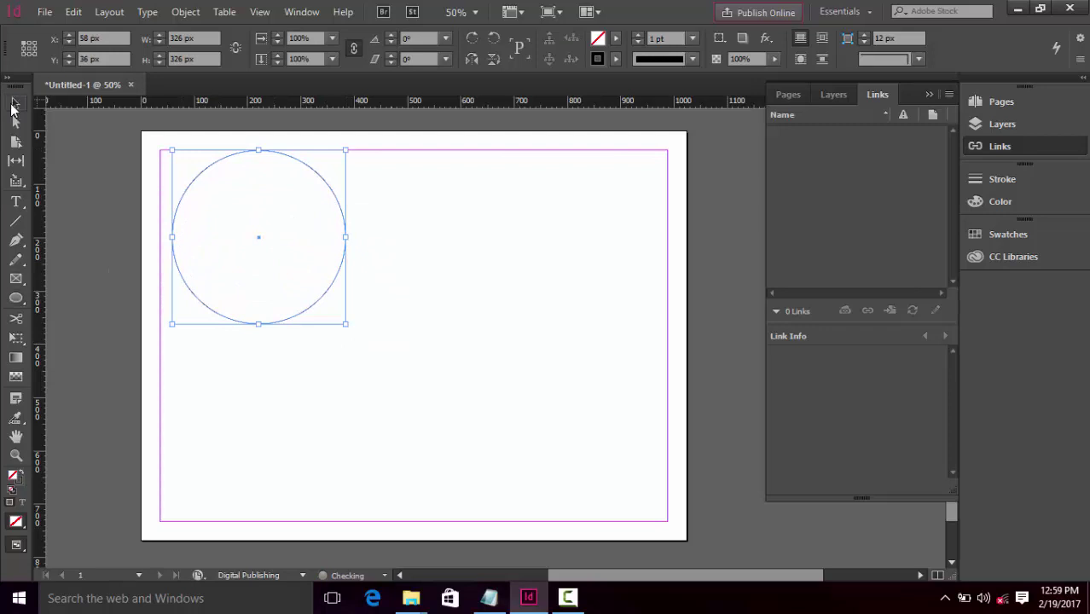
key(ctrl+d)
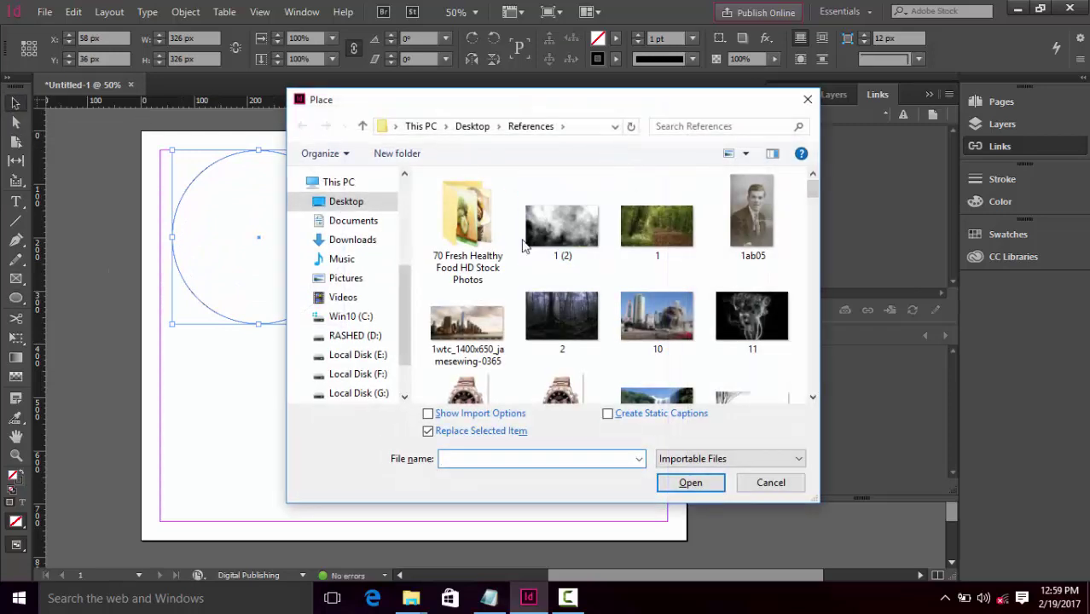
click(642, 317)
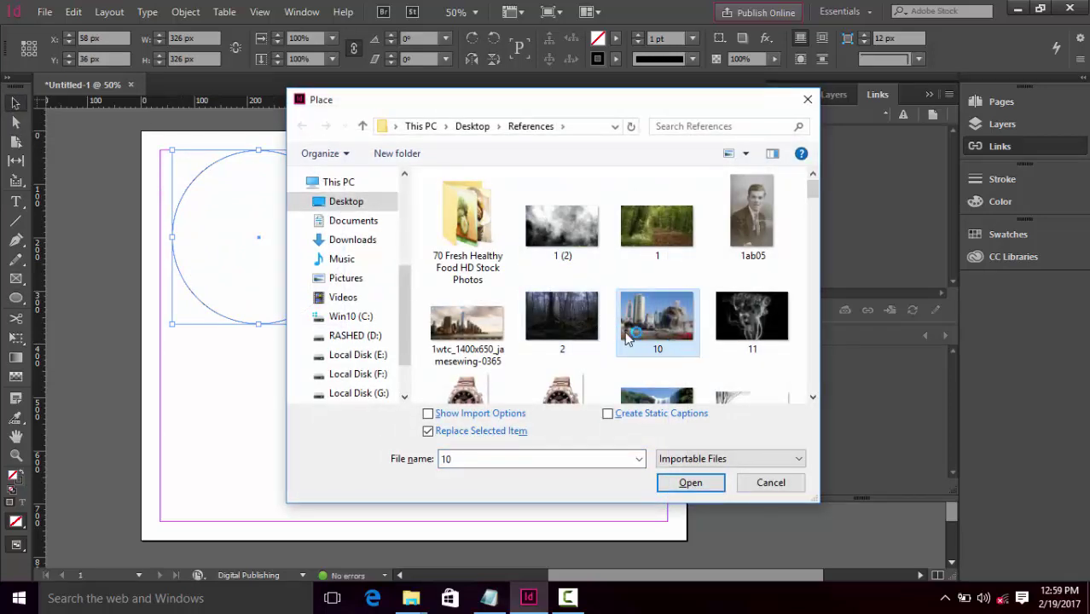
click(690, 483)
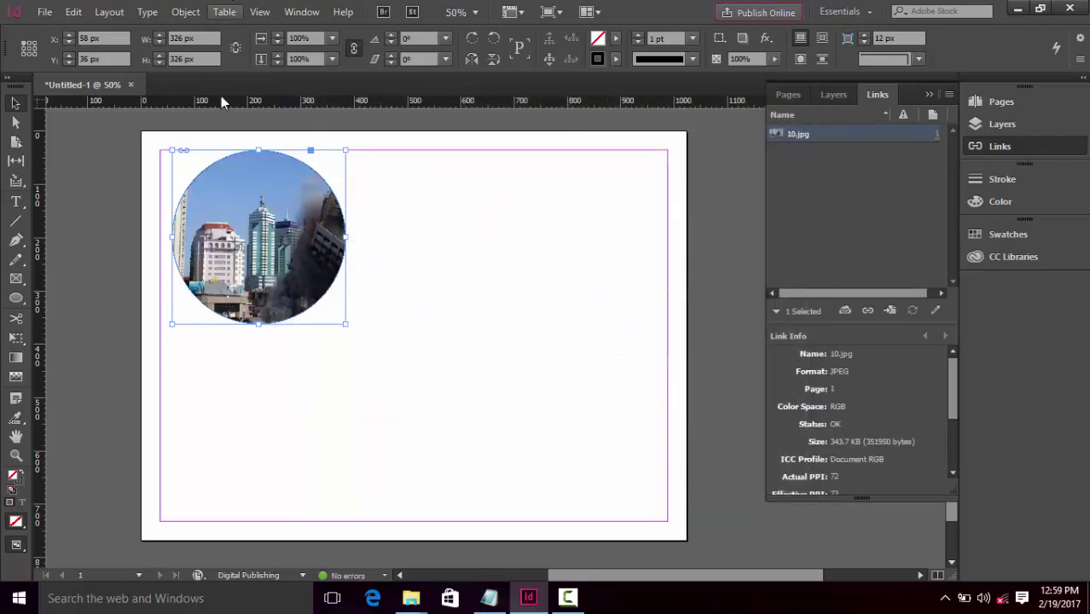
Scale the city image content proportionally about its centre to about 502 by 335 px so it fits the circle
click(261, 246)
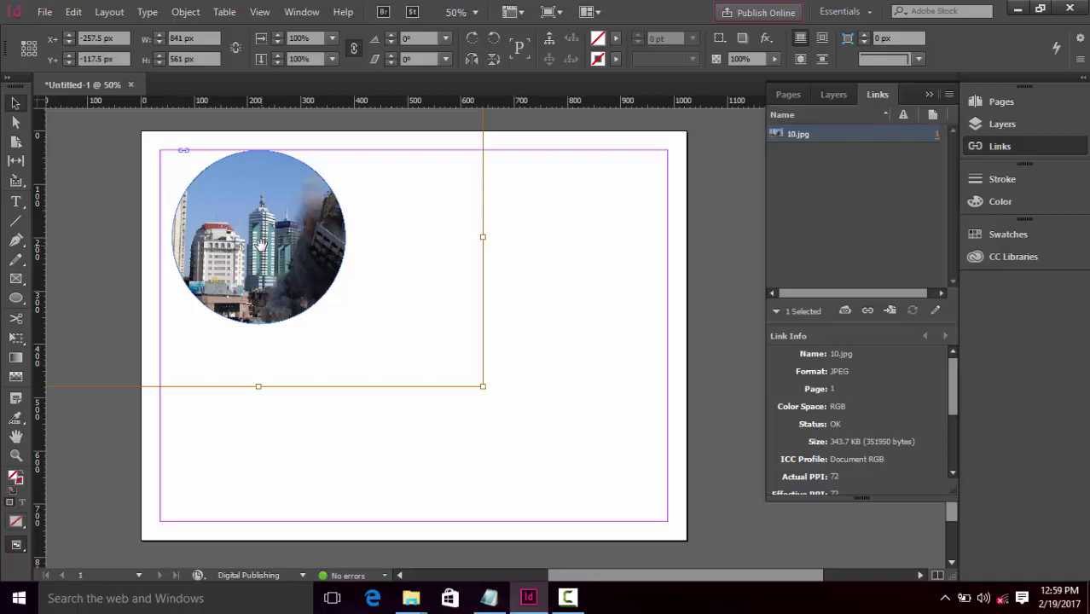
key(ctrl+minus)
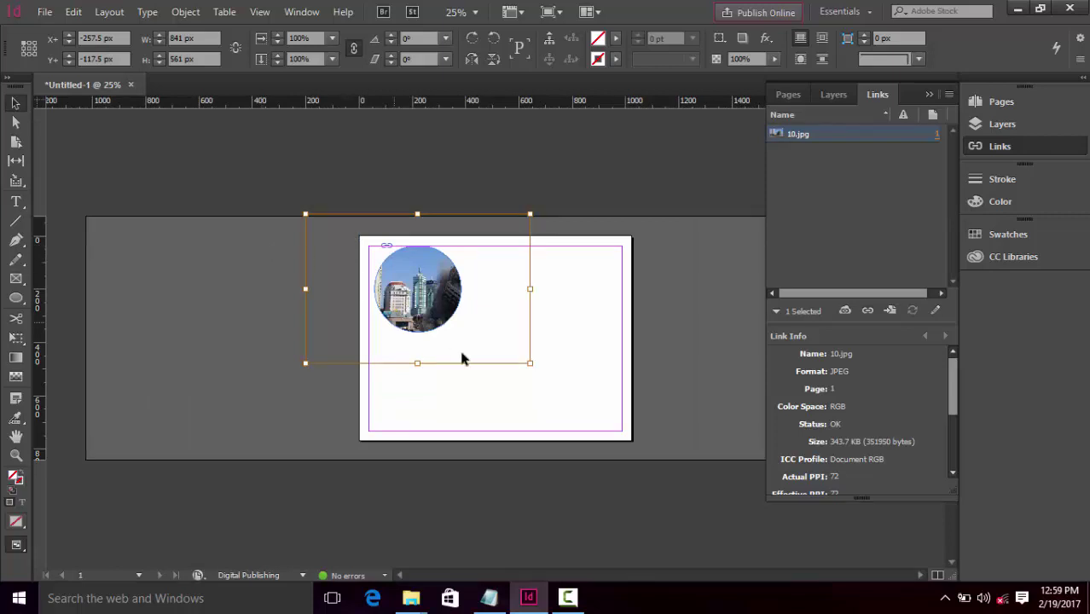
drag(527, 364, 452, 331)
key(ctrl+=)
key(ctrl+=)
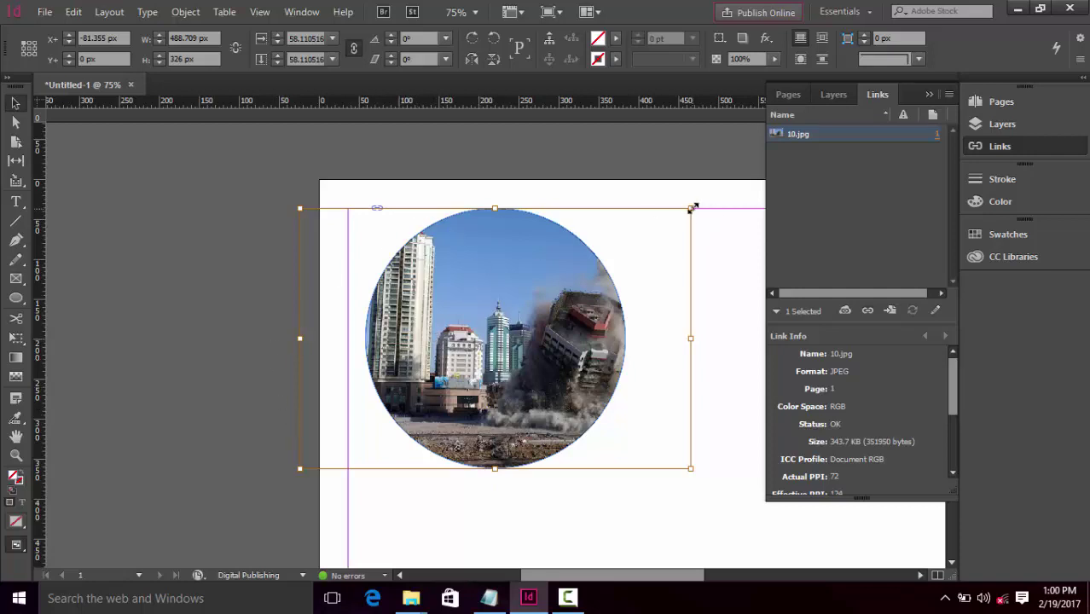
drag(692, 208, 697, 205)
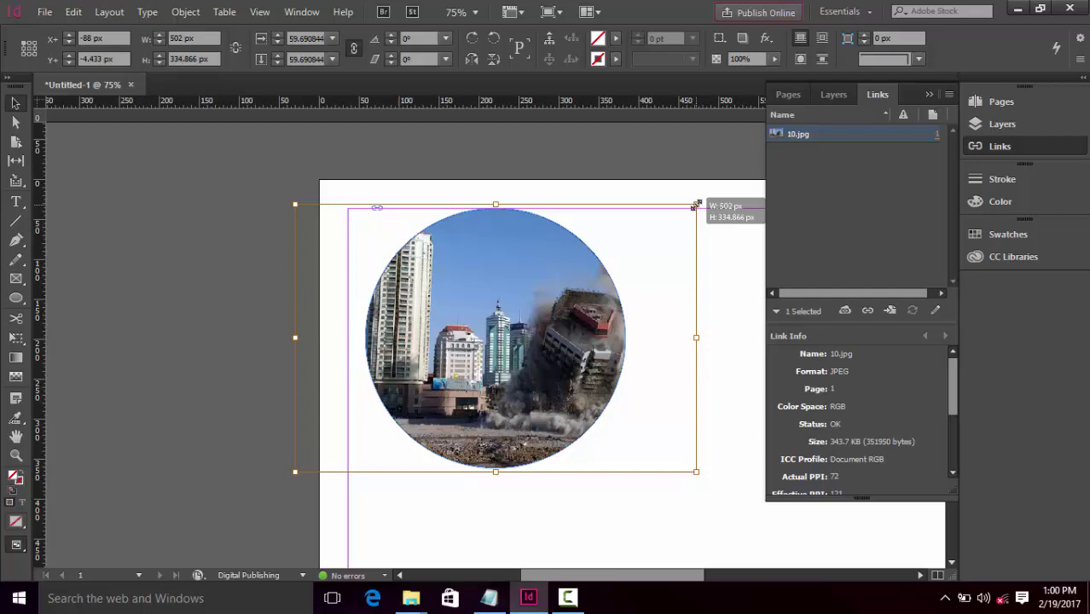
click(214, 243)
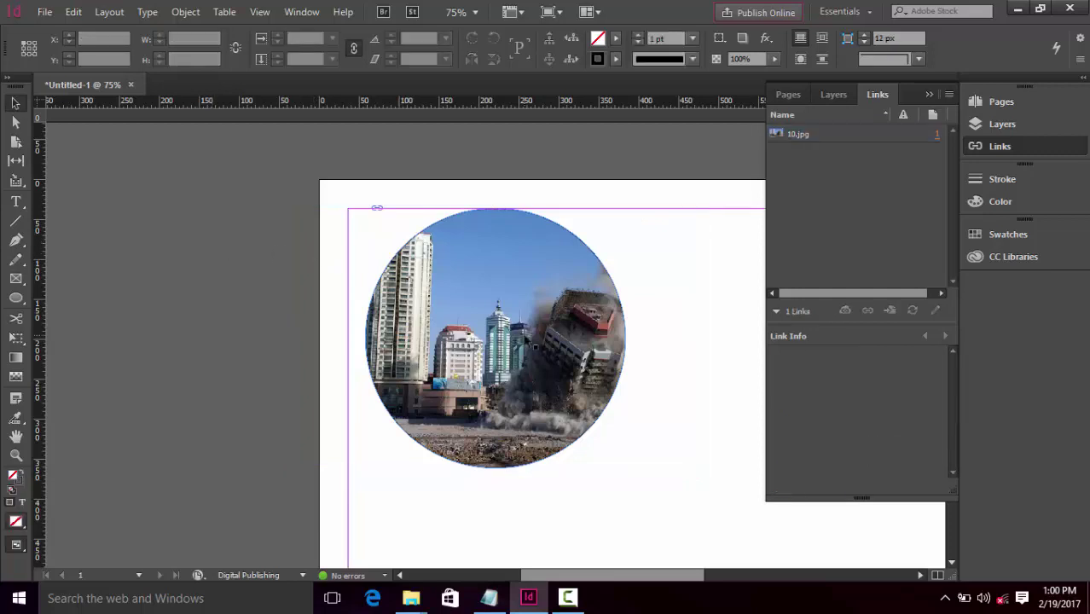
Delete the circle filled with the city image from the page
click(534, 345)
scroll(543, 392, down, 1)
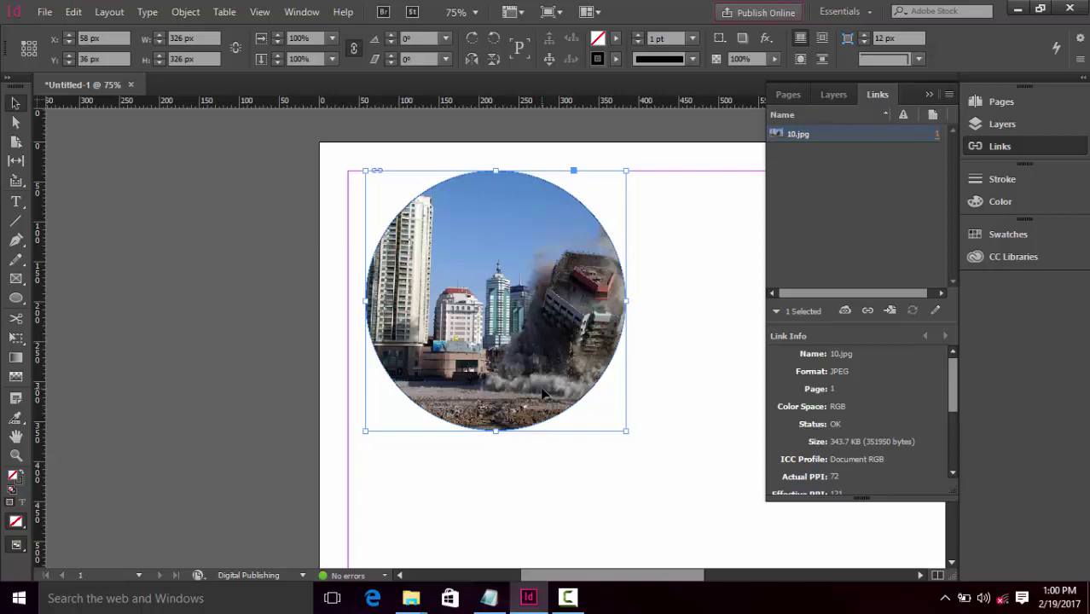
click(567, 598)
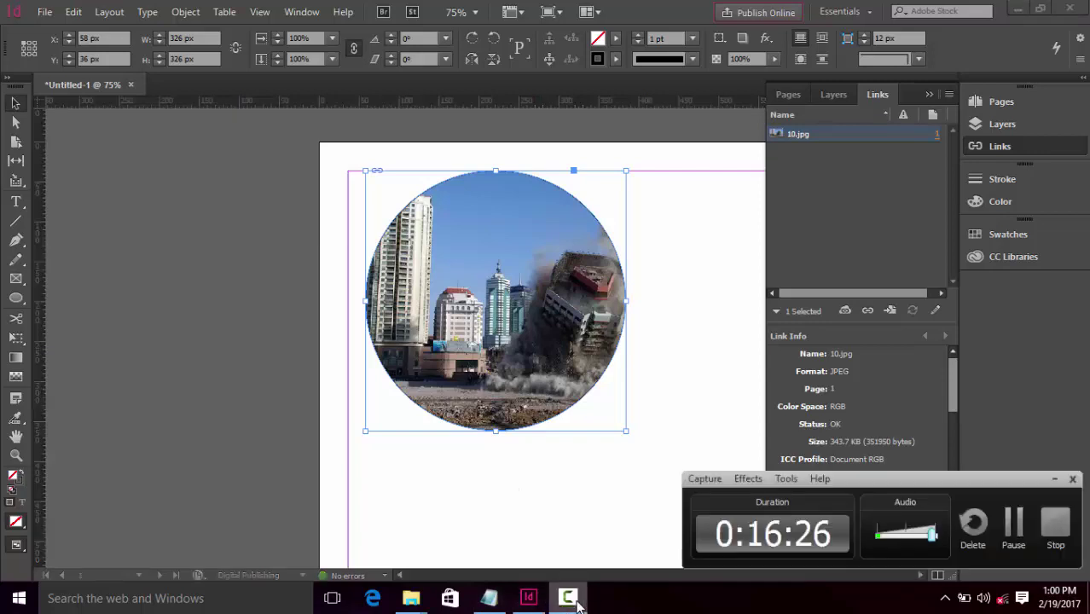
click(1013, 526)
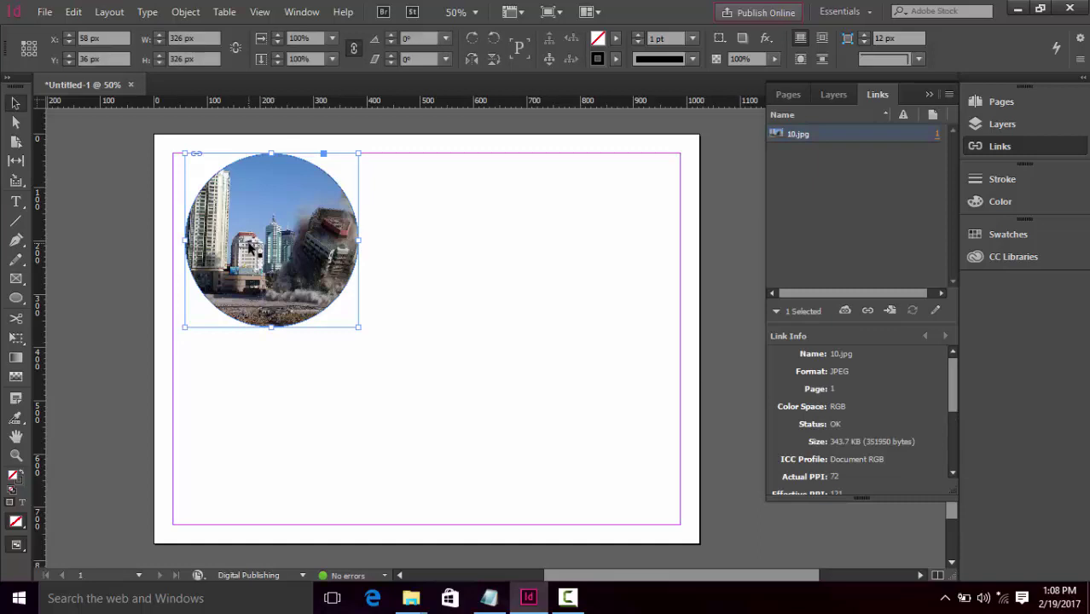
key(Delete)
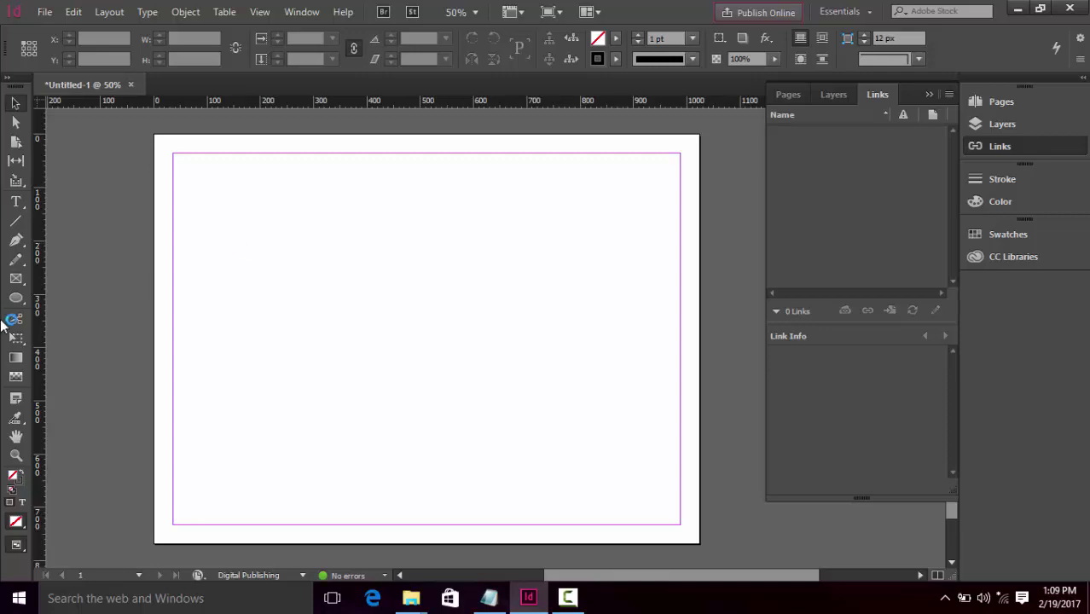
Draw a rectangle about 144 by 104 px at the page's upper-left margin corner and place the image "1ab05" inside it
drag(16, 299, 49, 300)
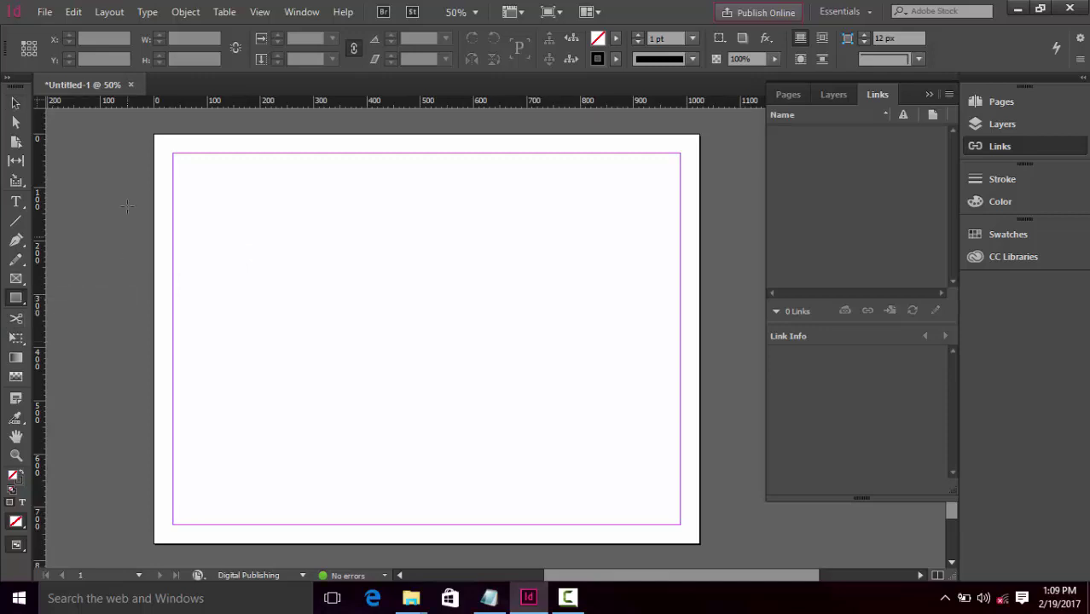
mouse_move(174, 157)
mouse_down()
mouse_move(237, 222)
mouse_move(249, 209)
mouse_up()
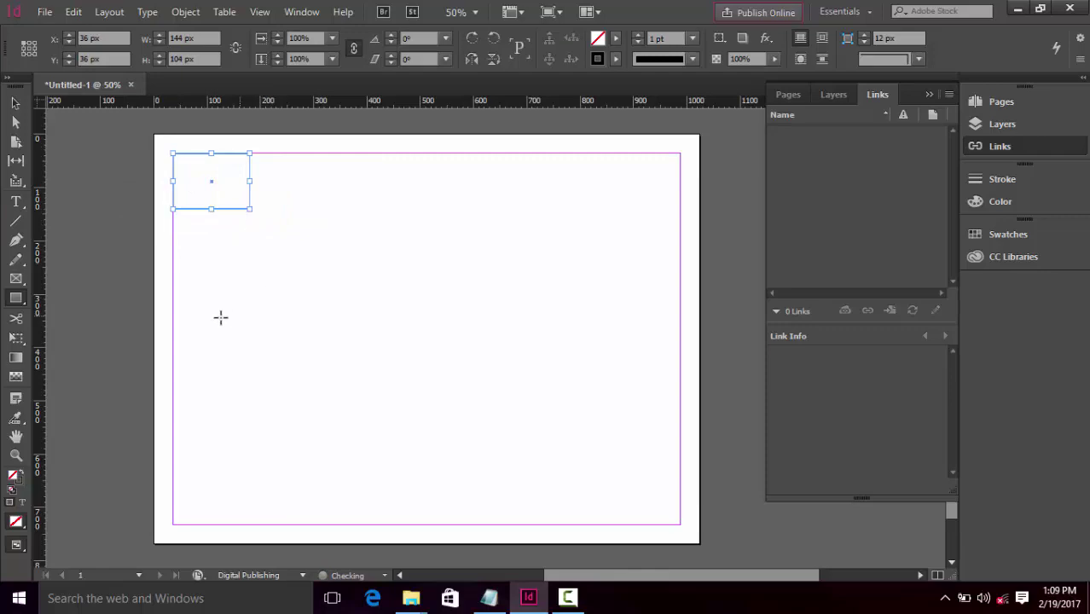
key(ctrl+d)
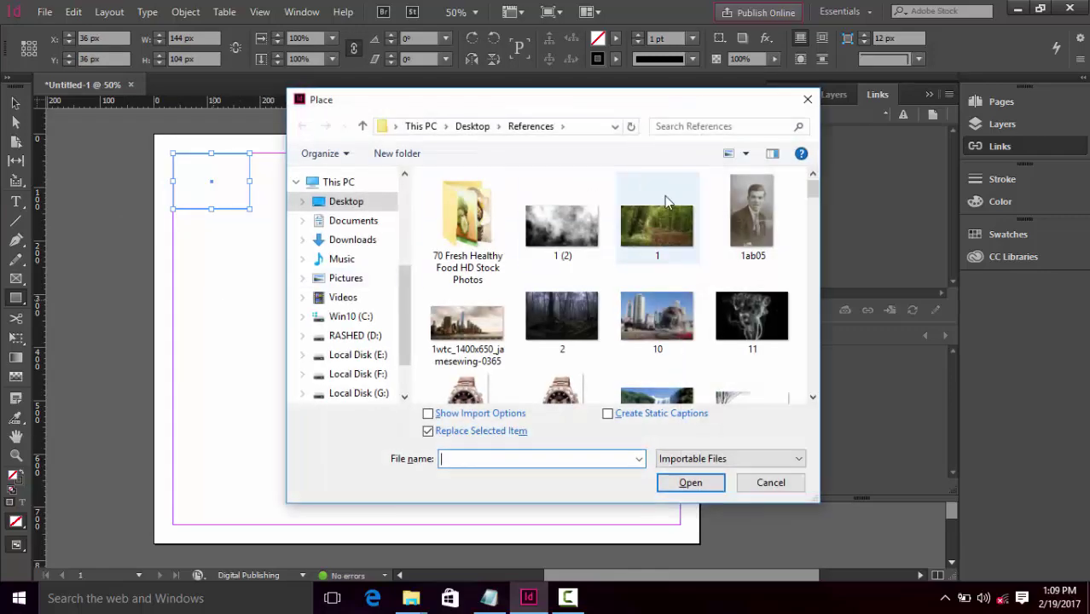
click(753, 213)
click(689, 481)
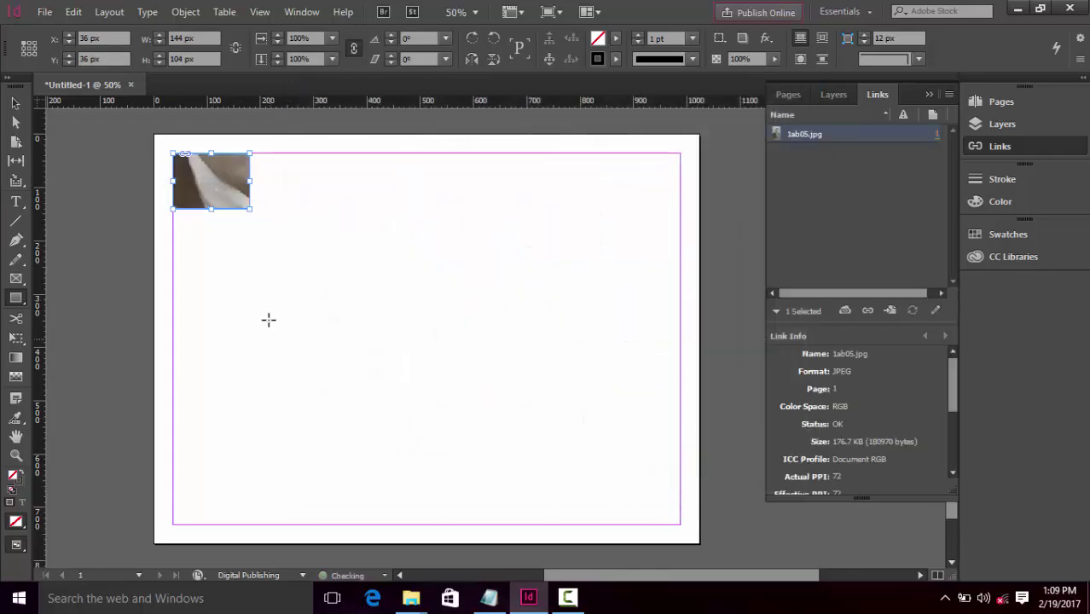
Scale the portrait image content inside the rectangle proportionally about its centre to about 152 by 256 px
click(16, 102)
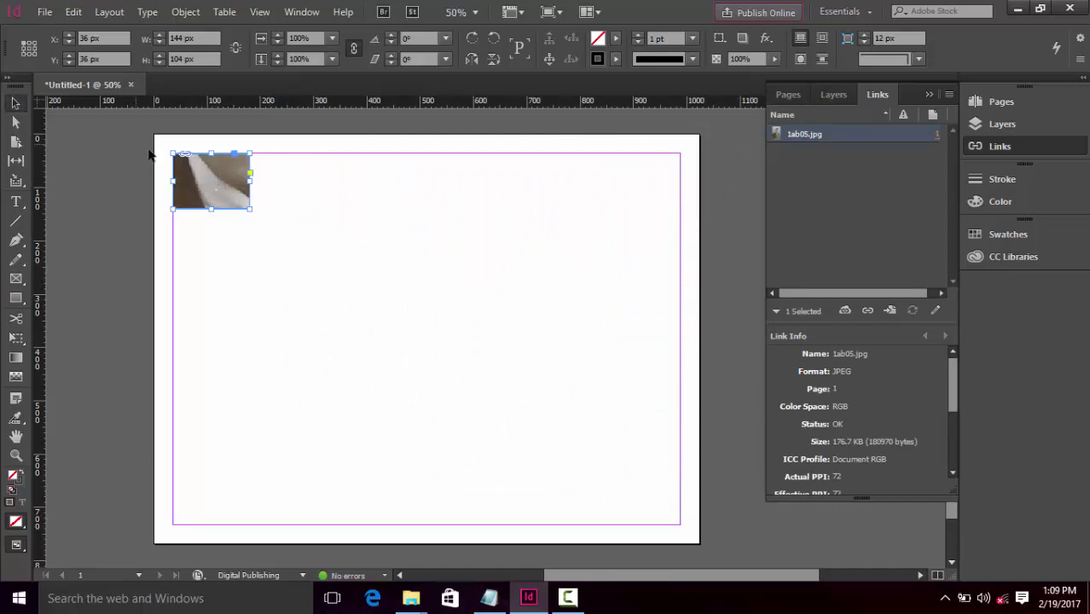
click(217, 179)
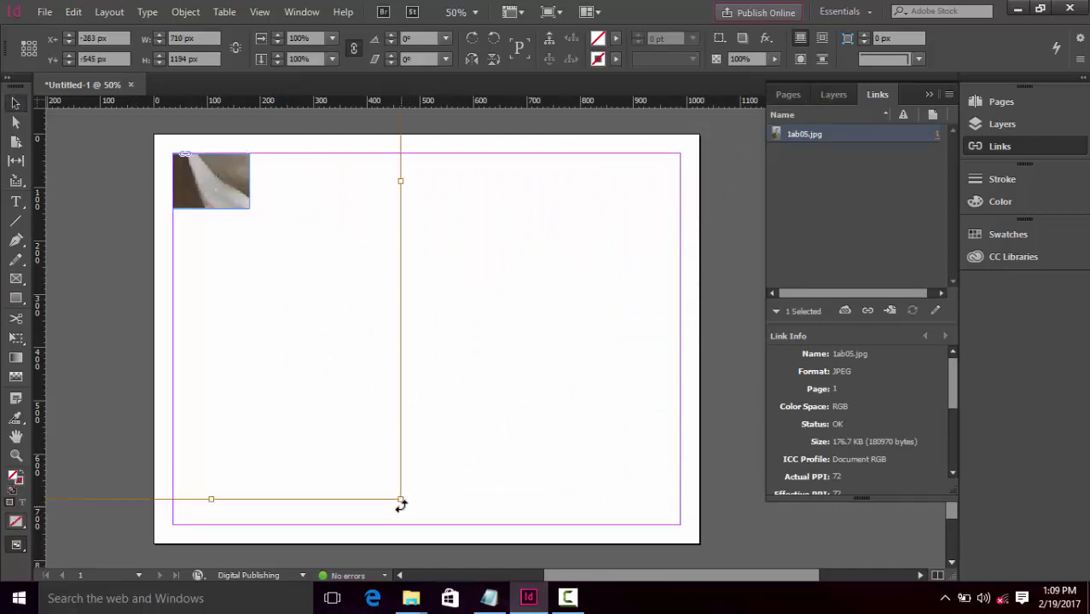
drag(401, 499, 243, 249)
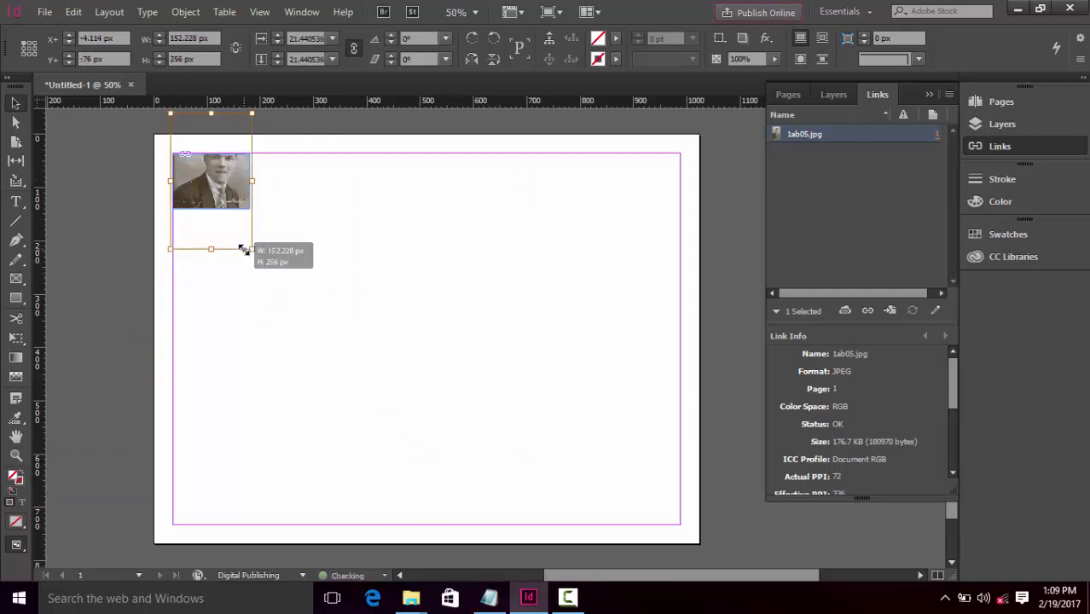
Nudge the portrait content down by 43 px within its rectangle to bring the whole face inside, and deselect it
key(shift+Down)
key(shift+Down)
key(shift+Down)
key(shift+Down)
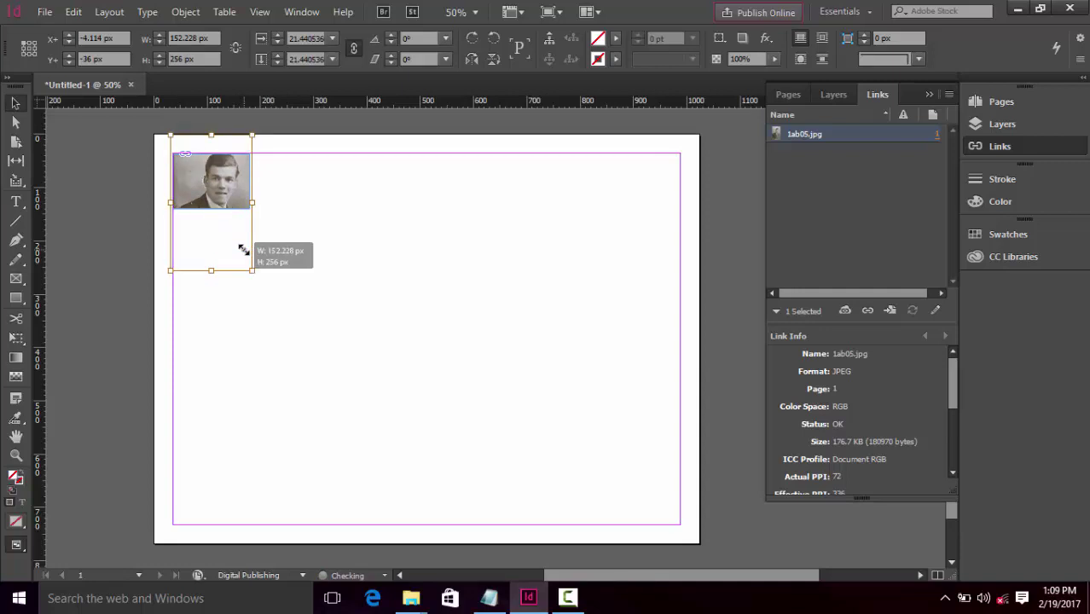
key(Down)
key(Down)
key(Down)
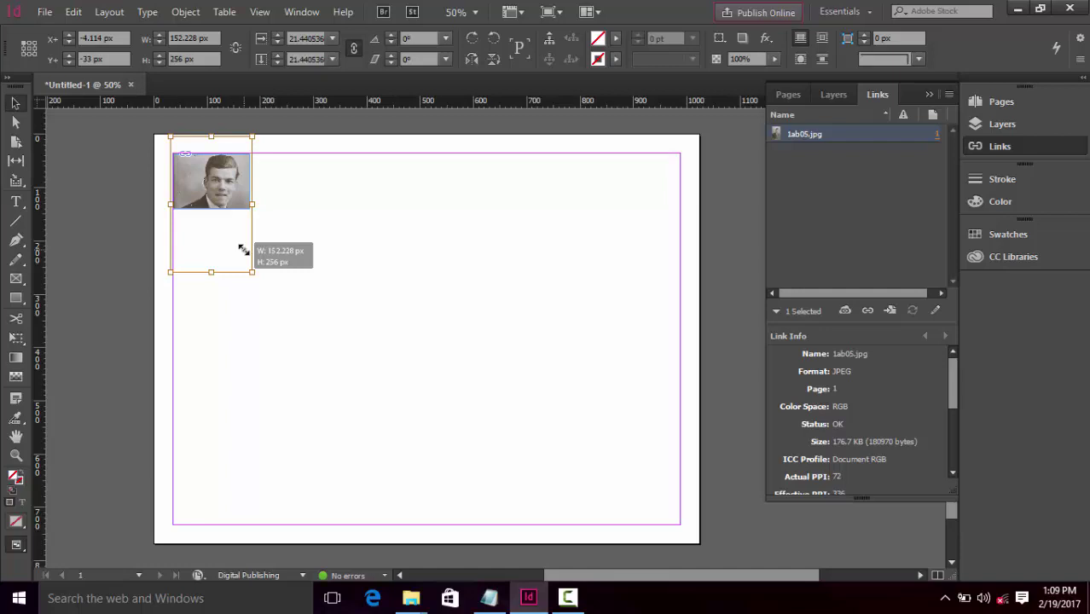
drag(243, 249, 243, 249)
click(137, 189)
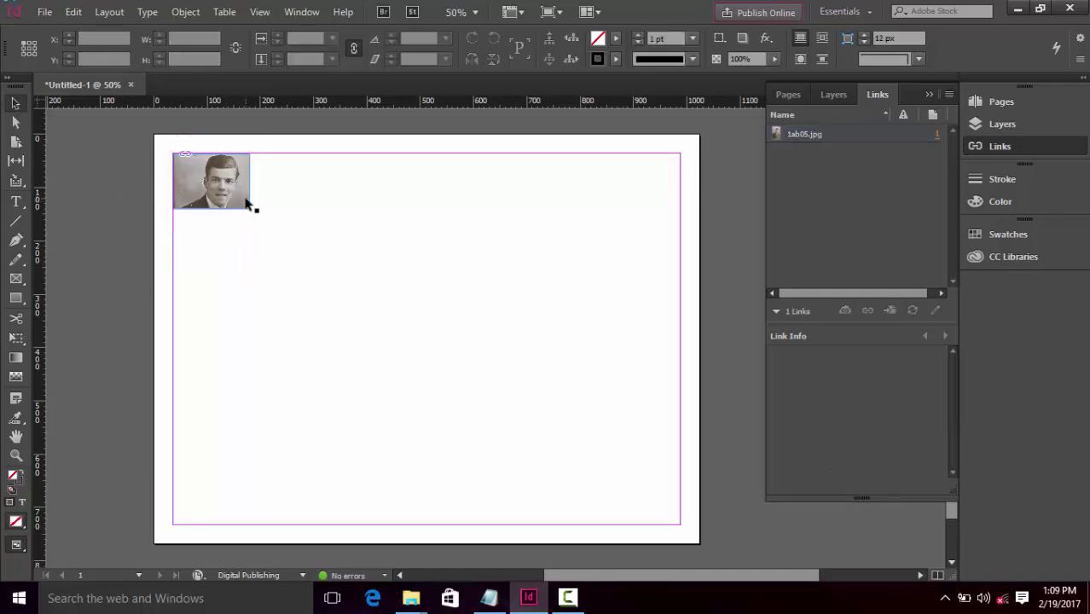
Delete the rectangle filled with the portrait image from the page
click(246, 205)
key(Delete)
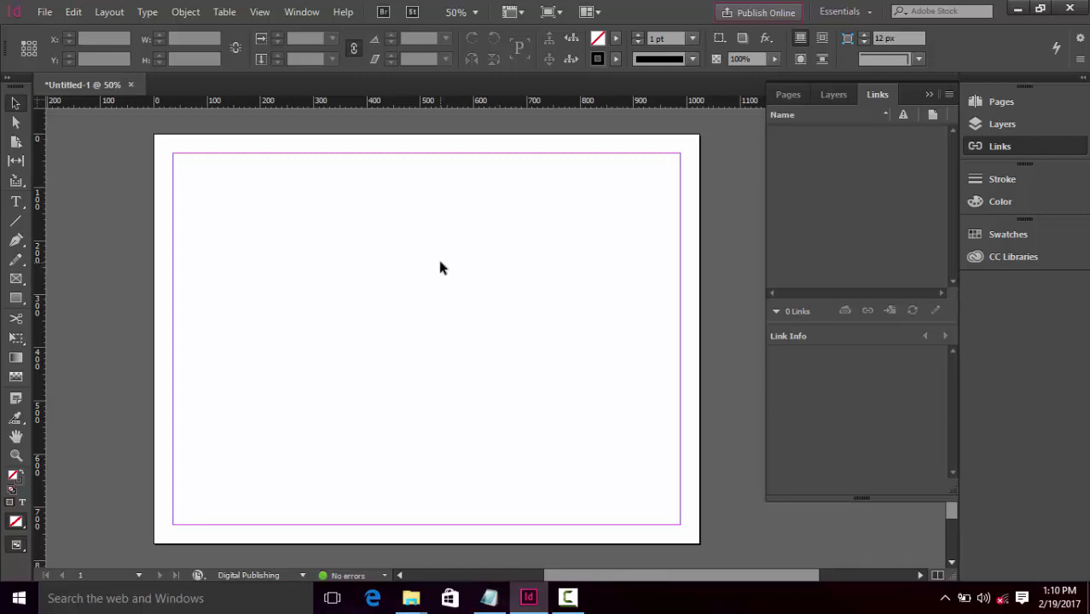
right_click(439, 267)
click(365, 231)
Activate the Rectangle tool and swap the default colours to a black fill with no stroke, leaving the fill active
click(15, 298)
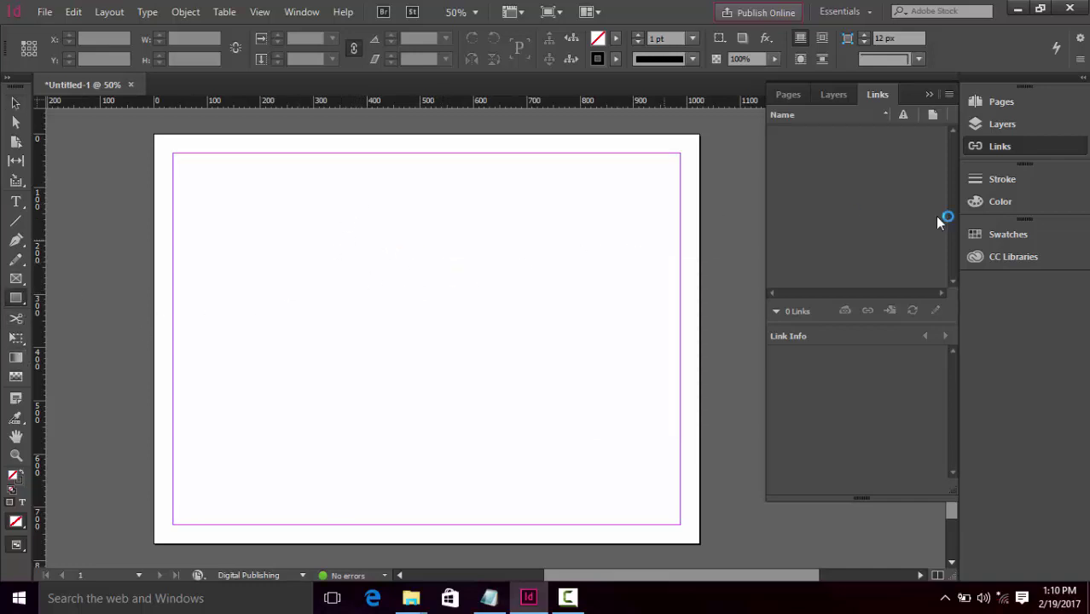
click(1029, 205)
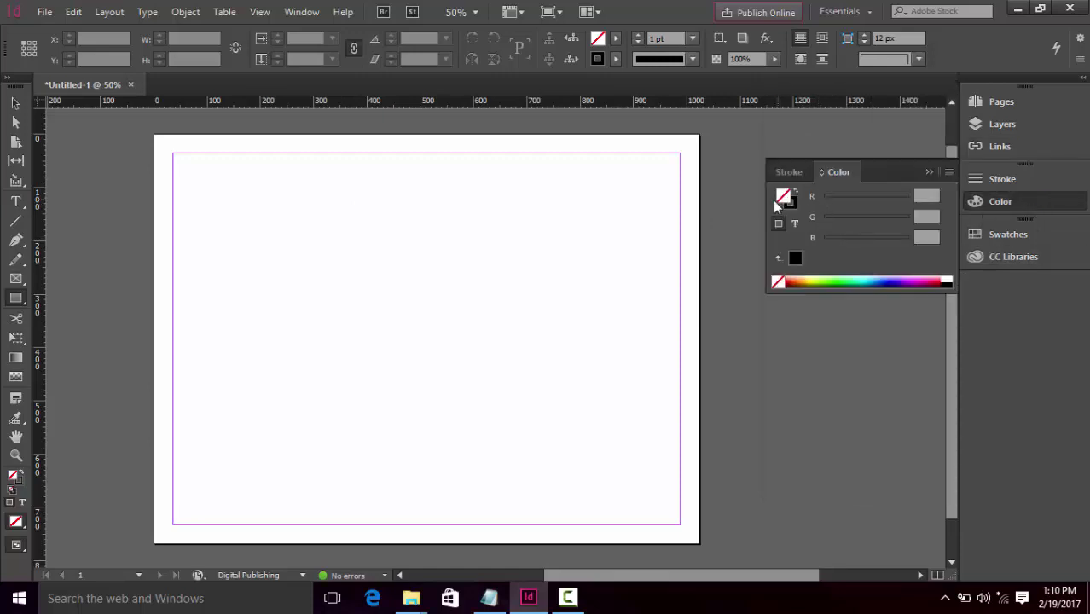
click(796, 195)
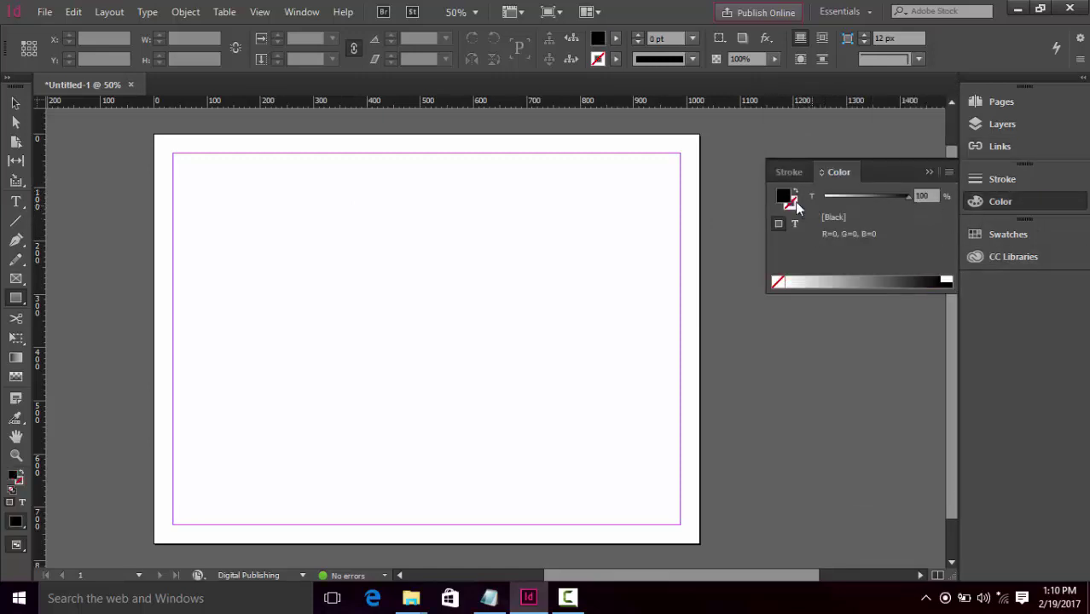
click(793, 207)
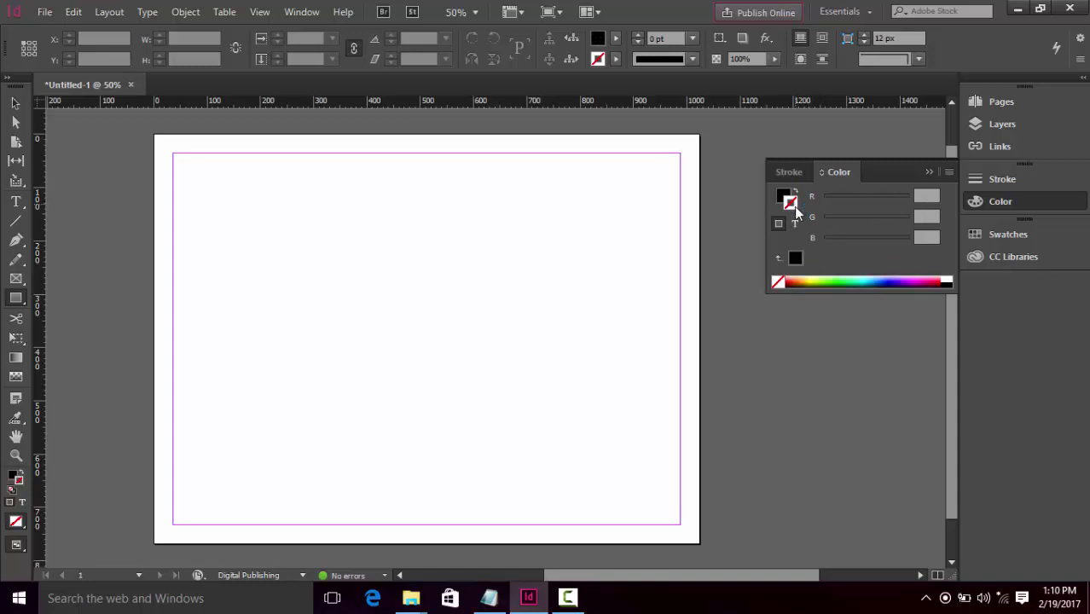
click(781, 196)
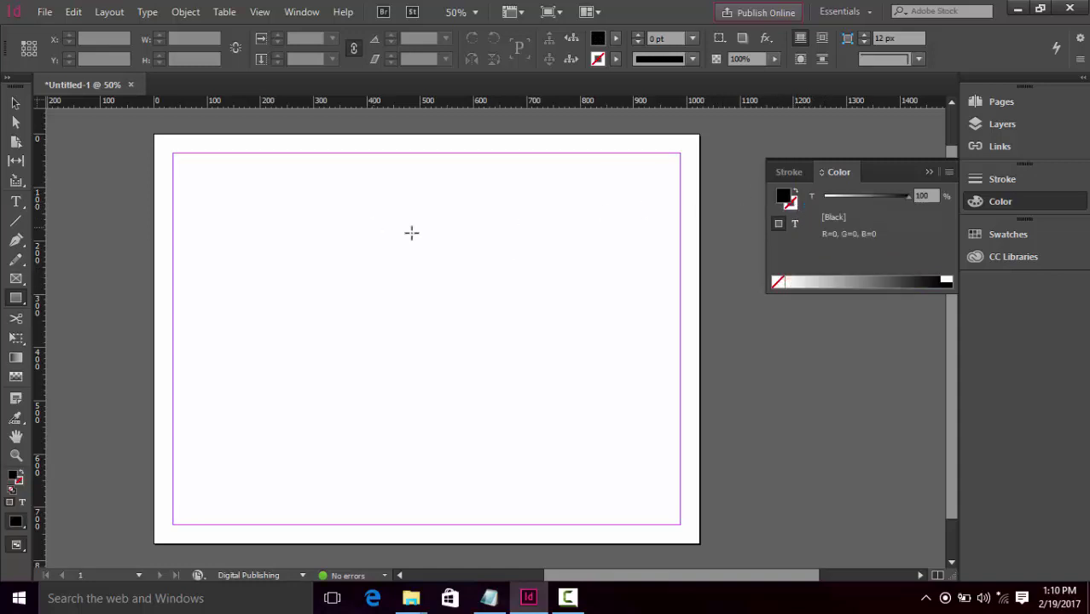
click(949, 172)
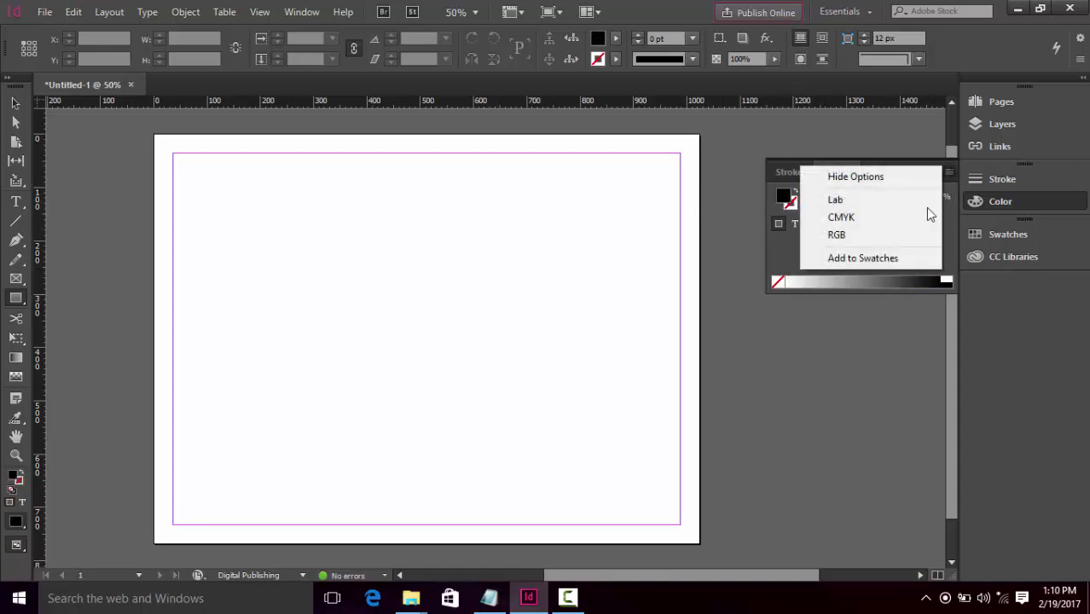
click(871, 235)
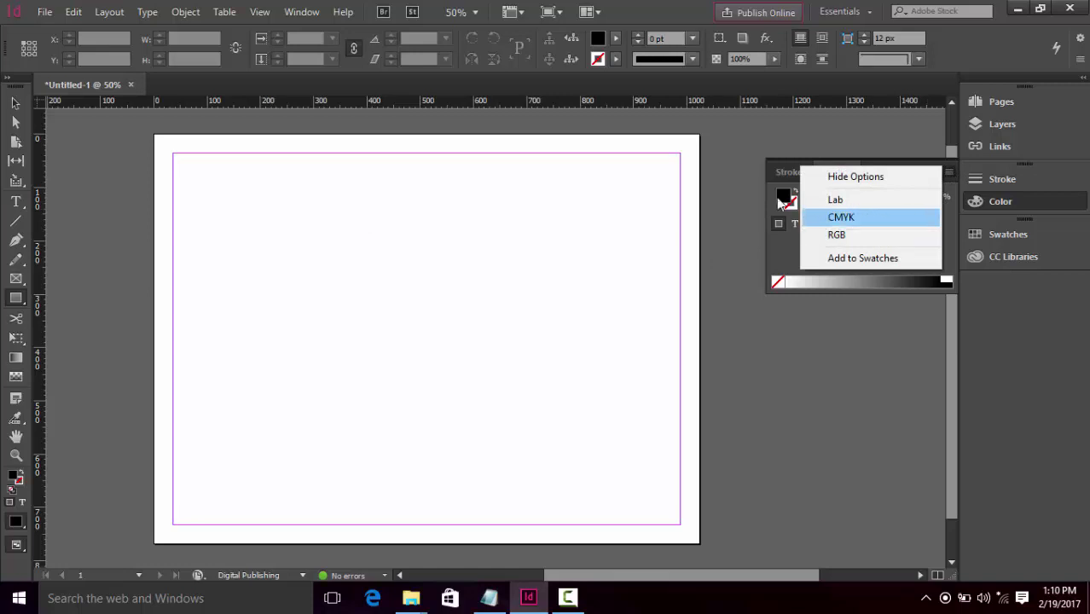
click(786, 172)
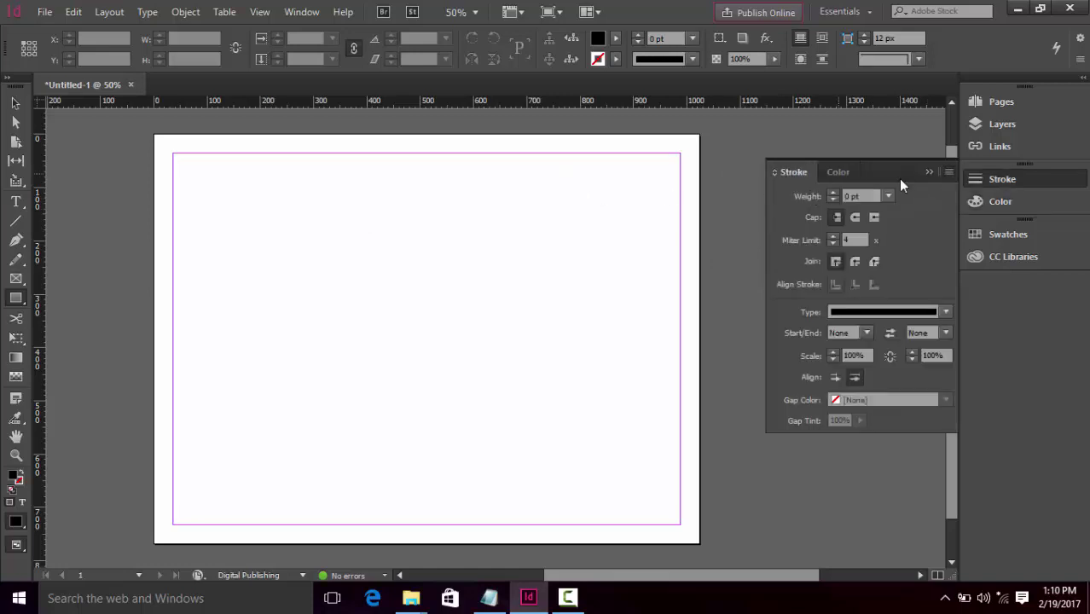
click(847, 174)
Swap the default fill and stroke colours back and forth several times, ending with a black fill and no stroke
click(795, 191)
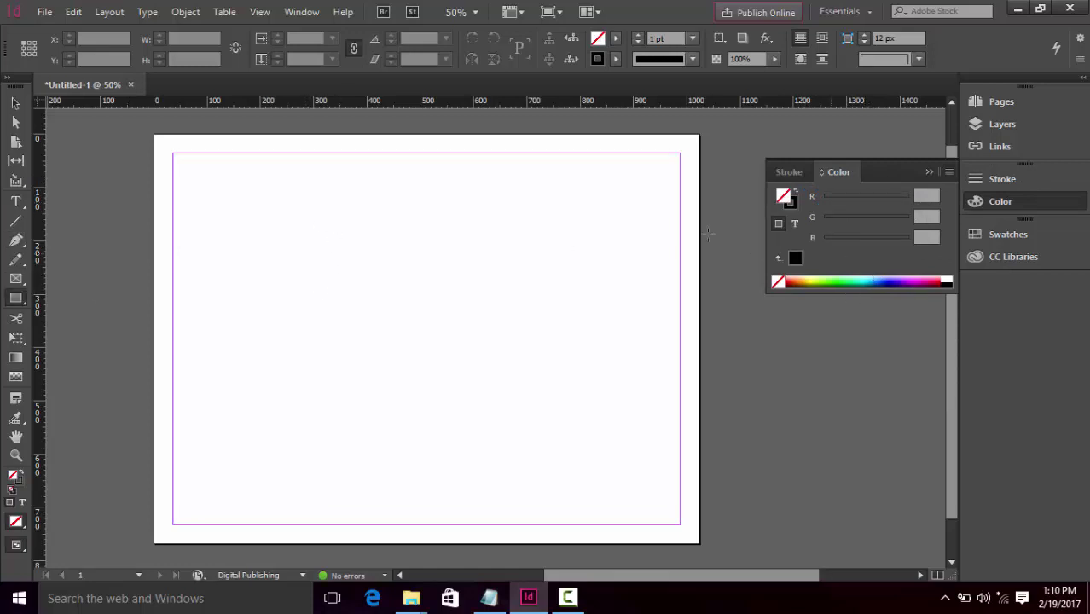
click(794, 195)
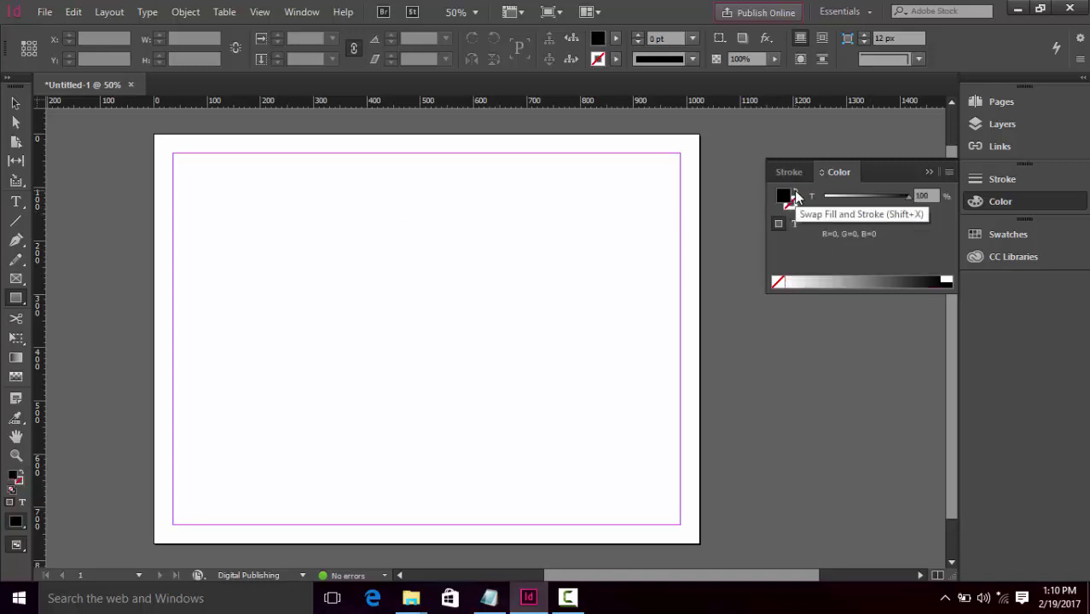
click(794, 193)
click(794, 194)
click(795, 194)
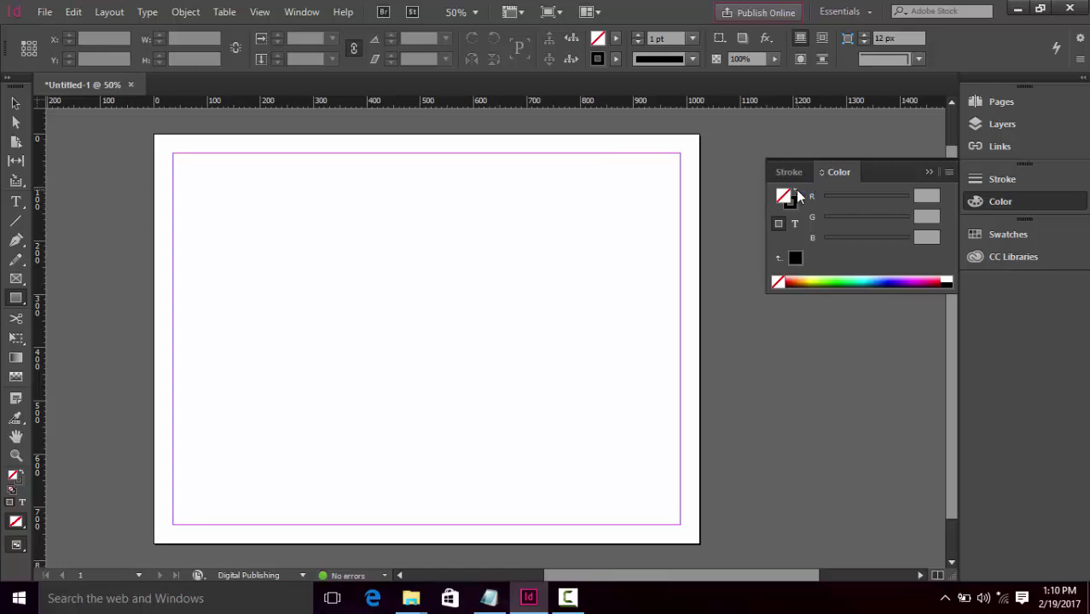
click(796, 195)
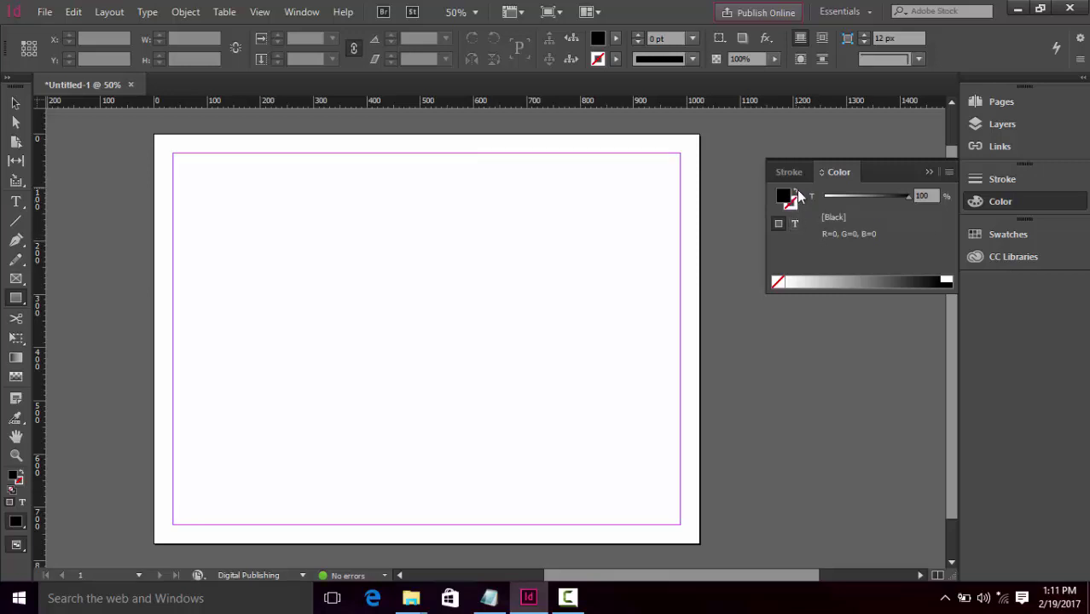
click(797, 195)
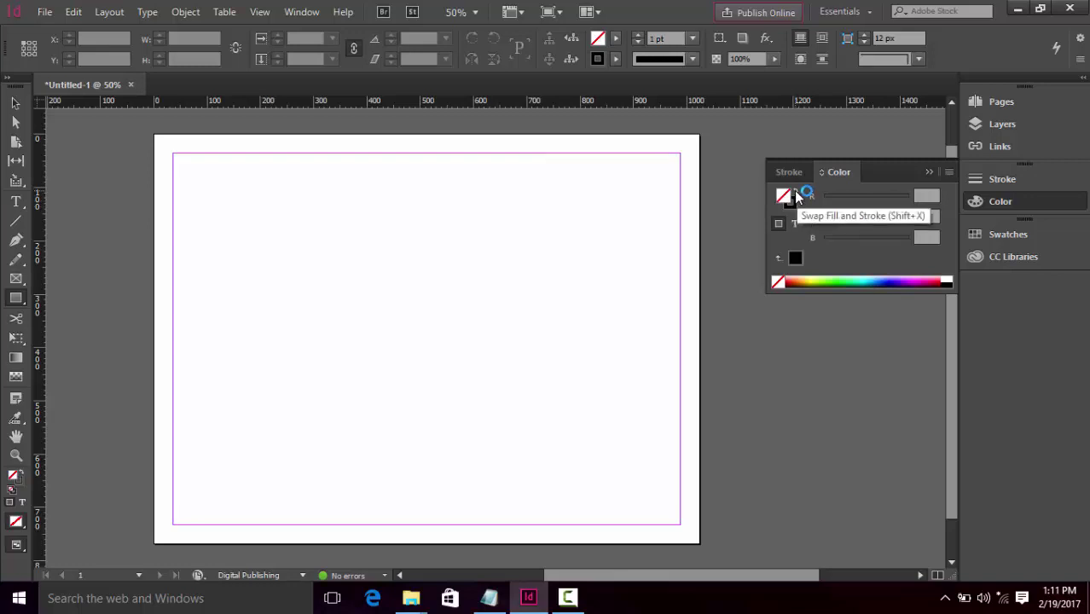
click(794, 191)
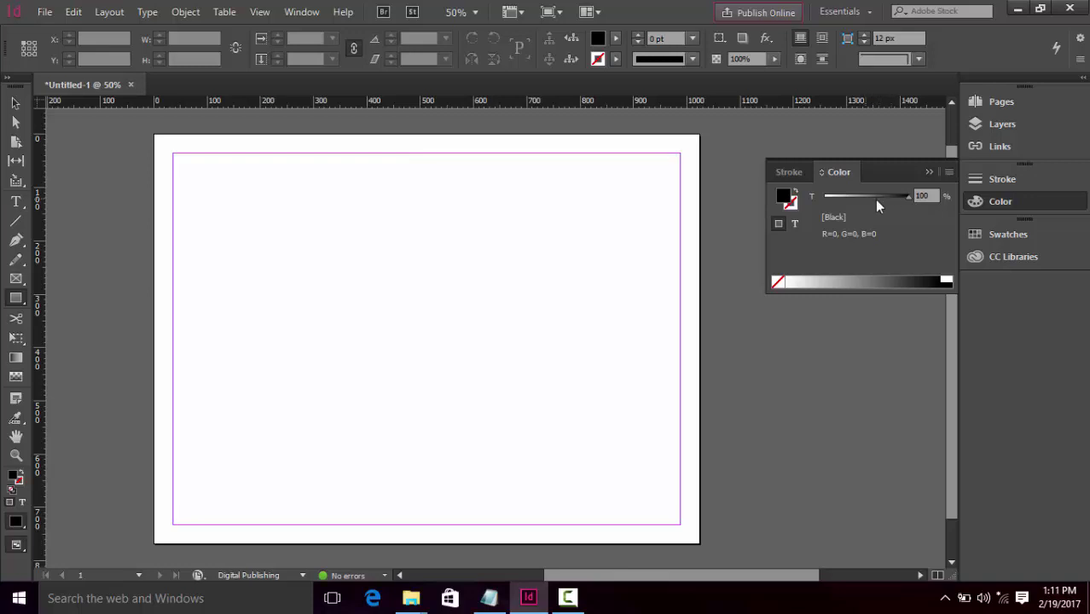
Switch the black fill's colour mode to RGB
click(949, 173)
click(847, 233)
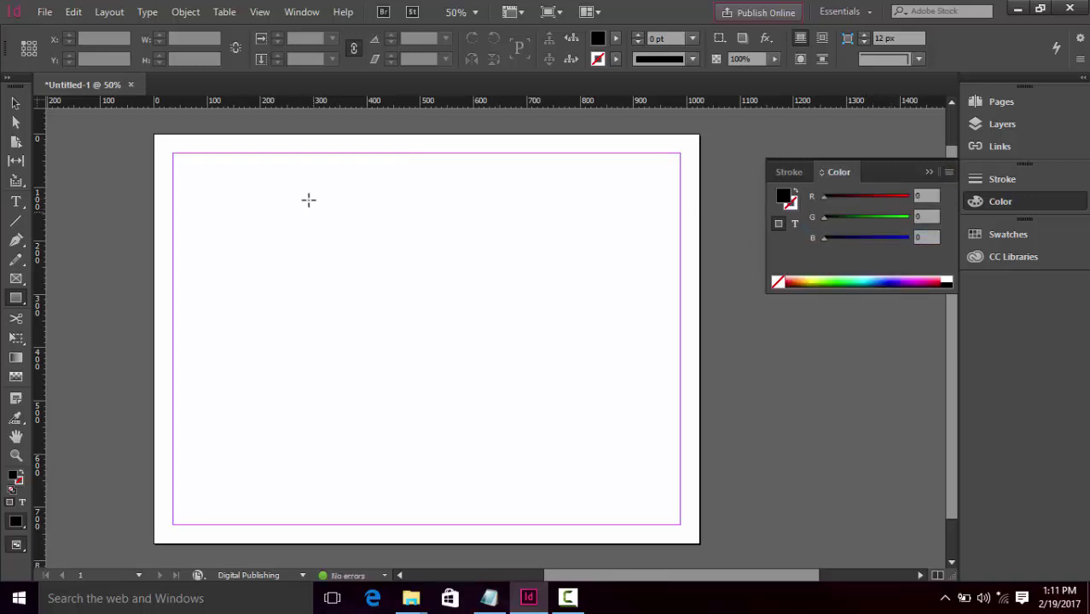
Draw a rectangle about 184 × 176 px in the page's upper area and set its fill's red value to 138
drag(285, 195, 384, 287)
click(16, 103)
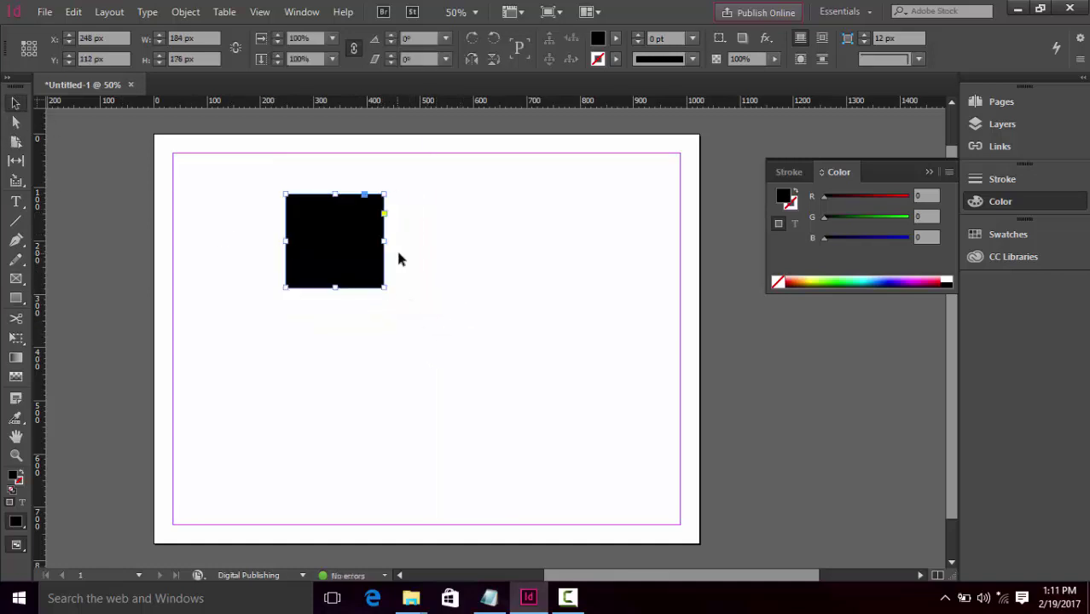
drag(821, 197, 868, 197)
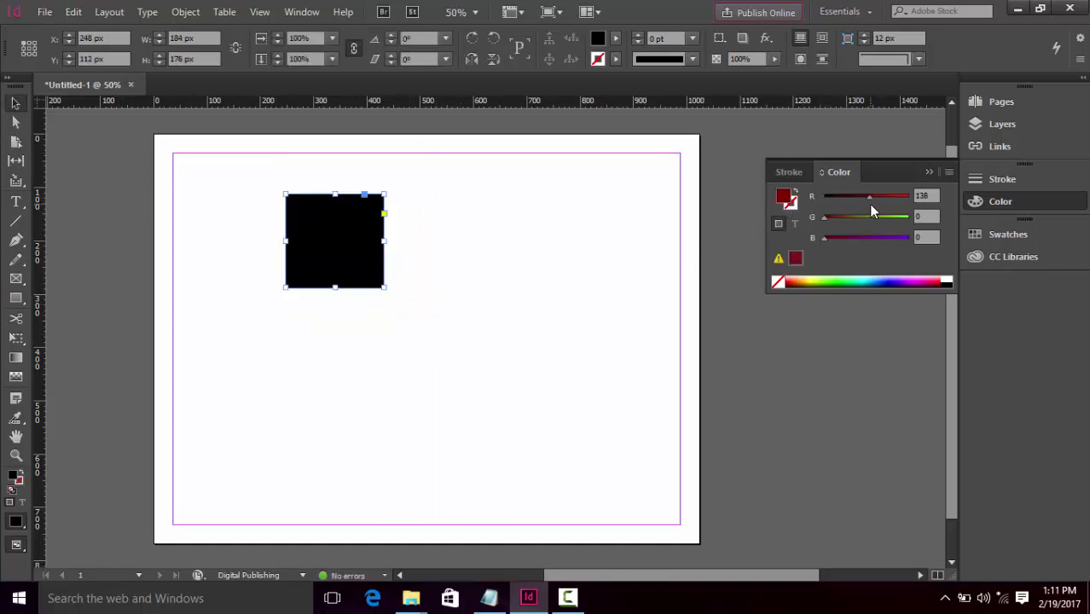
click(532, 240)
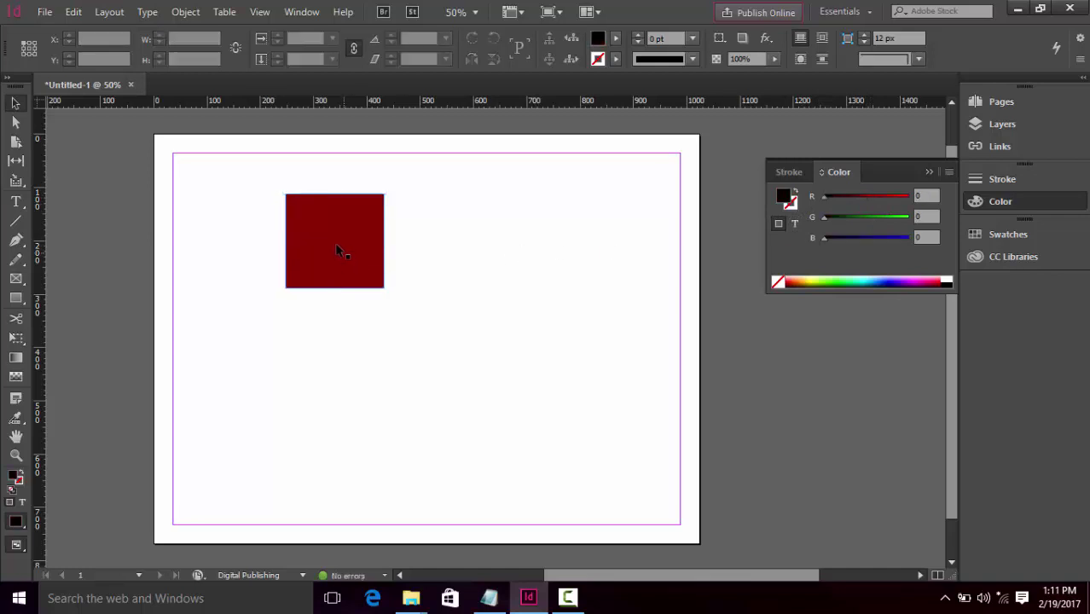
Duplicate the dark red rectangle eight times, placing the copies around it as an overlapping cluster
drag(343, 252, 424, 237)
drag(346, 300, 372, 325)
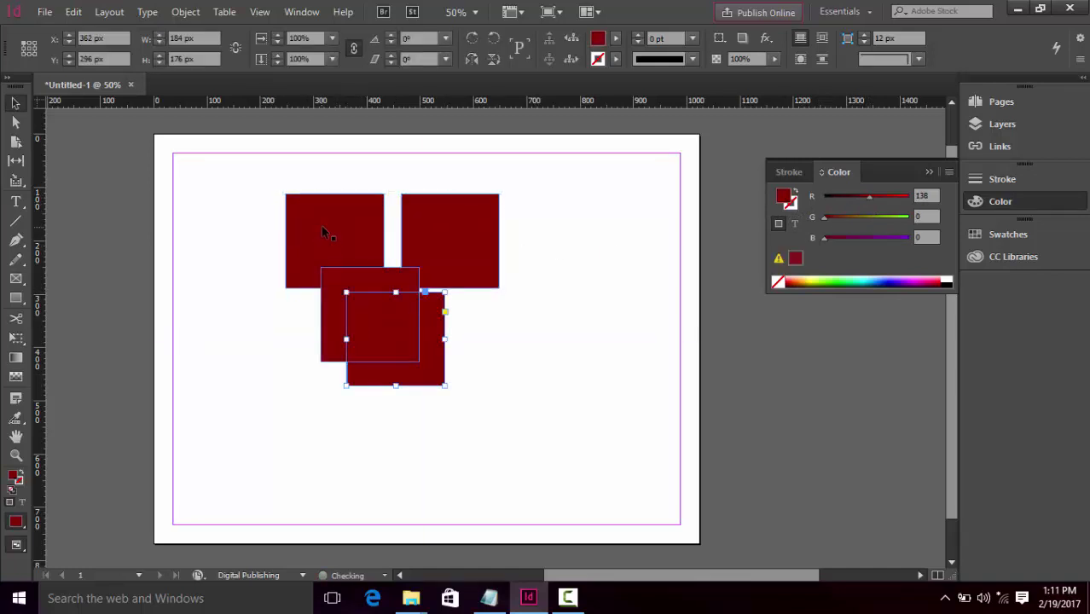
drag(321, 225, 475, 289)
drag(332, 314, 284, 356)
drag(321, 218, 405, 151)
drag(317, 243, 290, 188)
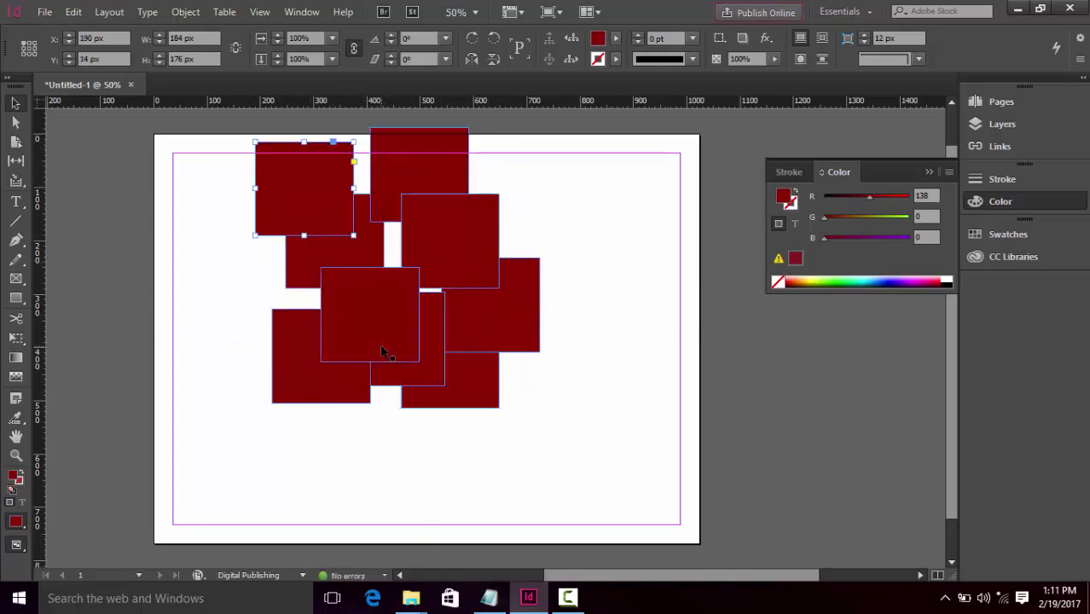
Recolour the central square olive with green 148, the right-hand square dark magenta and the lowest square olive with green 138
click(380, 351)
mouse_move(874, 220)
mouse_down()
mouse_move(850, 236)
mouse_move(868, 220)
mouse_up()
click(519, 286)
click(482, 384)
Recolour the dark red square above the magenta one to pale green with green 212 and blue 184
click(445, 230)
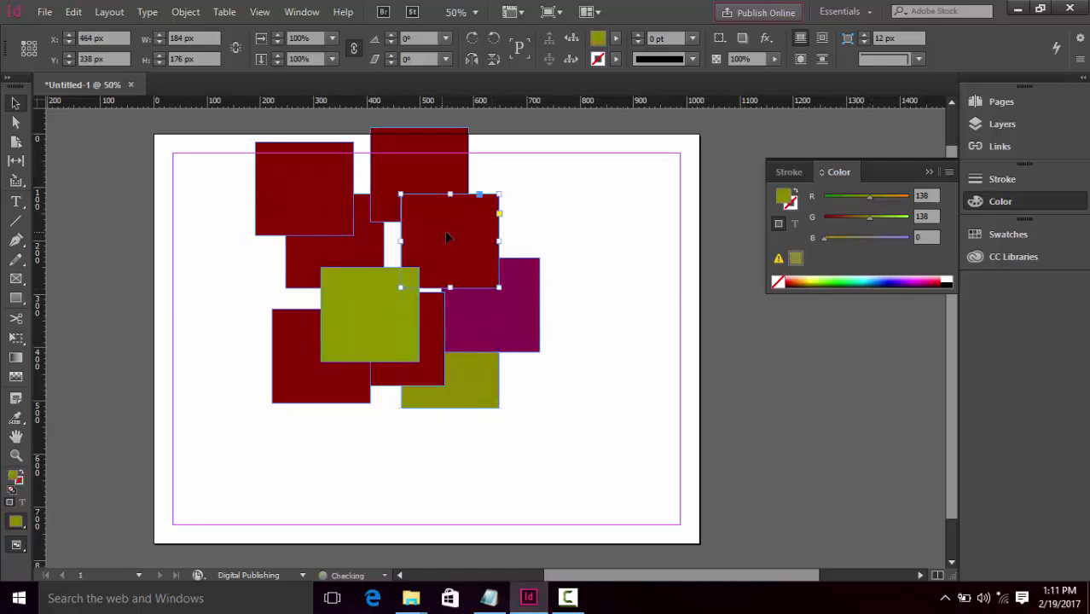
click(893, 218)
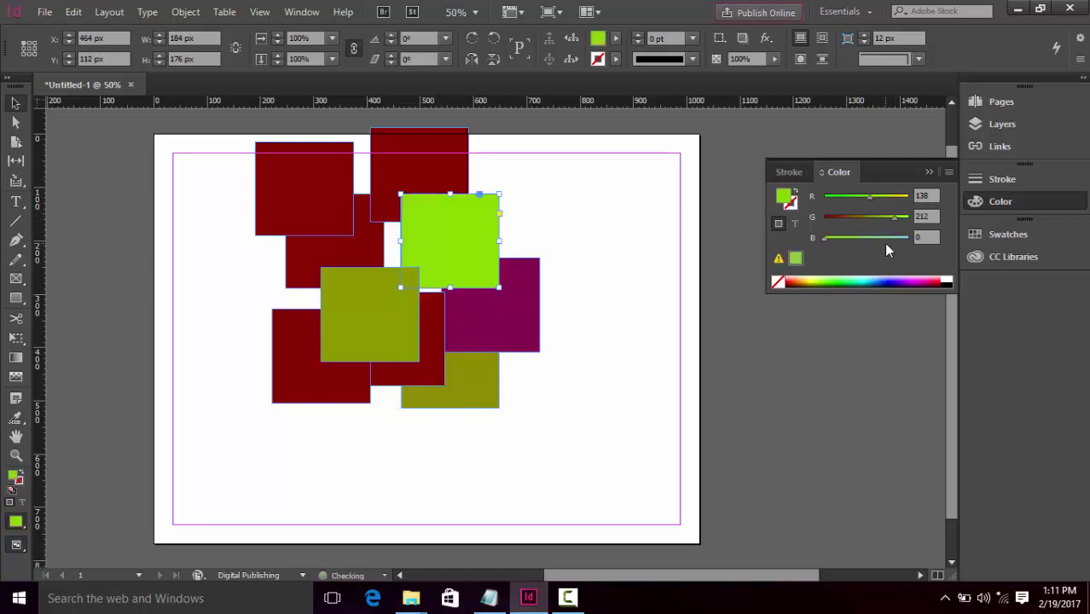
click(884, 238)
Recolour the lower-left square with red 0 and green 48, and set the original square's blue value to 119
click(330, 371)
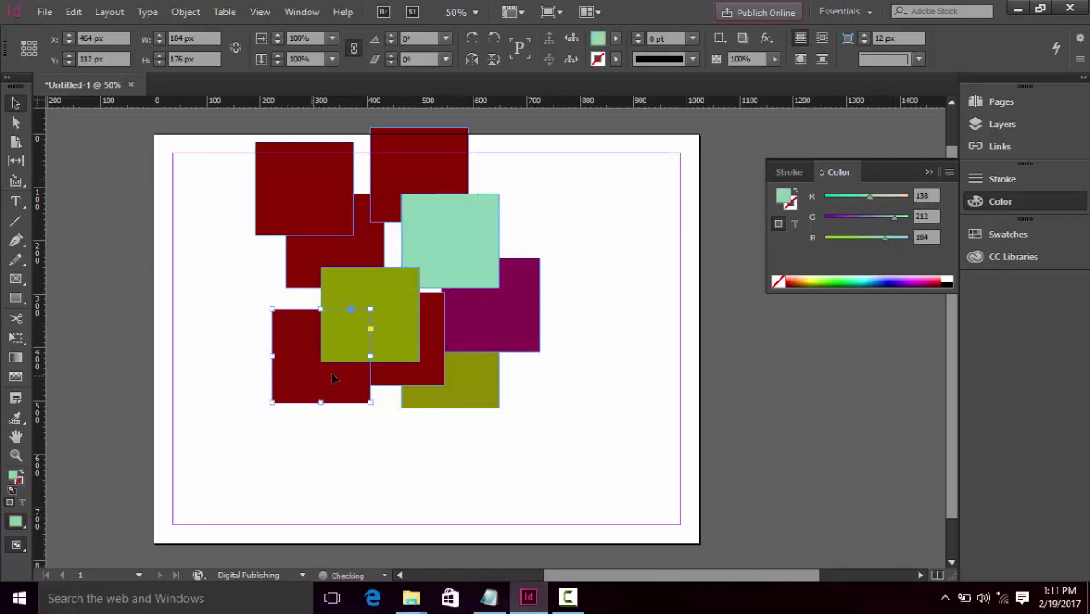
click(839, 219)
drag(869, 196, 824, 196)
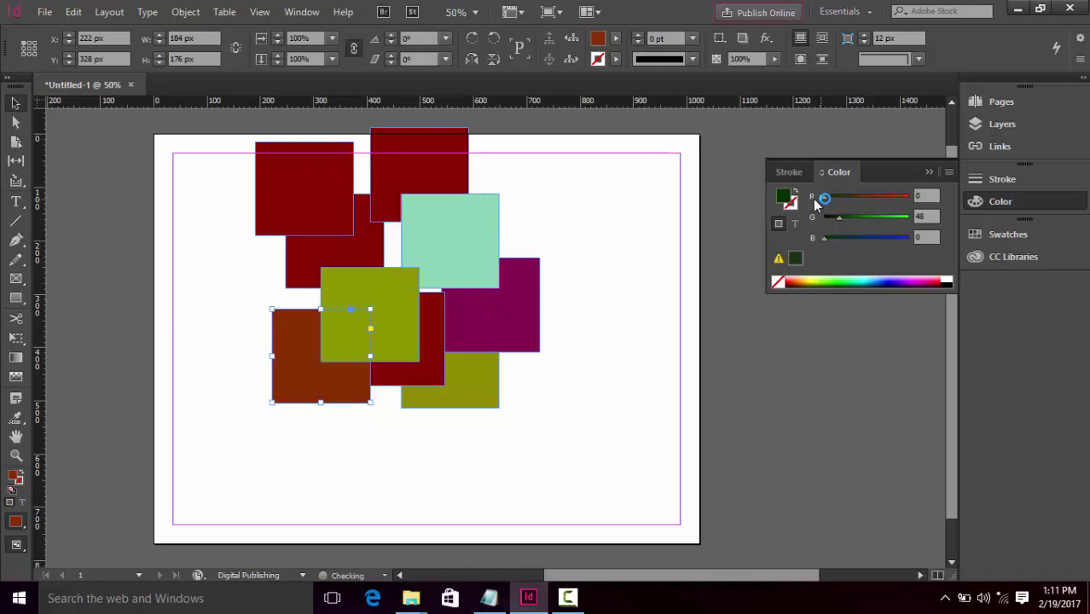
click(348, 262)
click(862, 238)
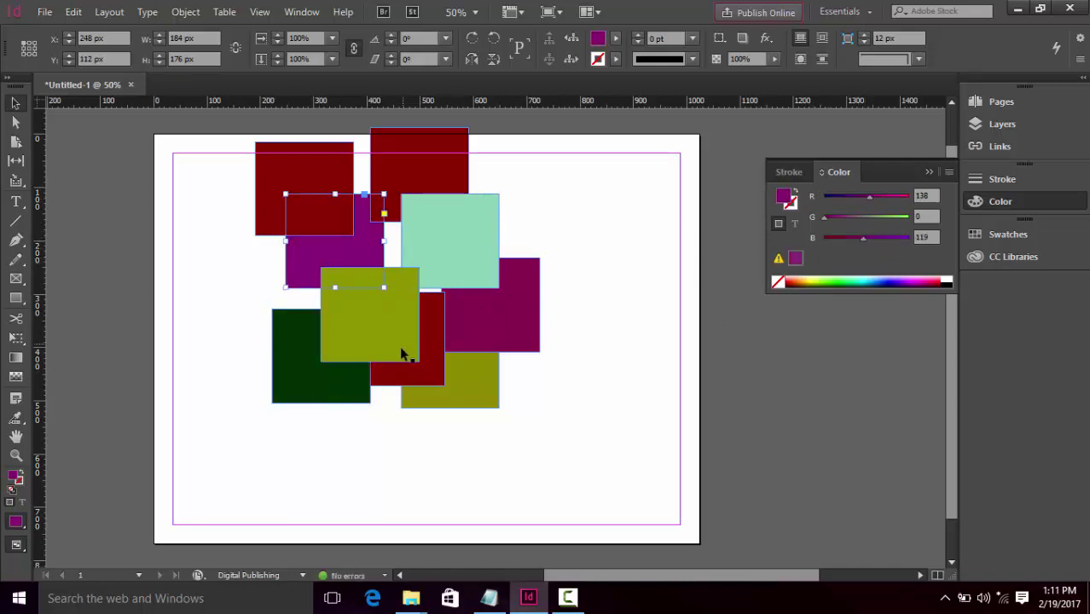
Recolour the upper-left dark red square bright lime by raising its fill's green value
click(417, 375)
click(348, 211)
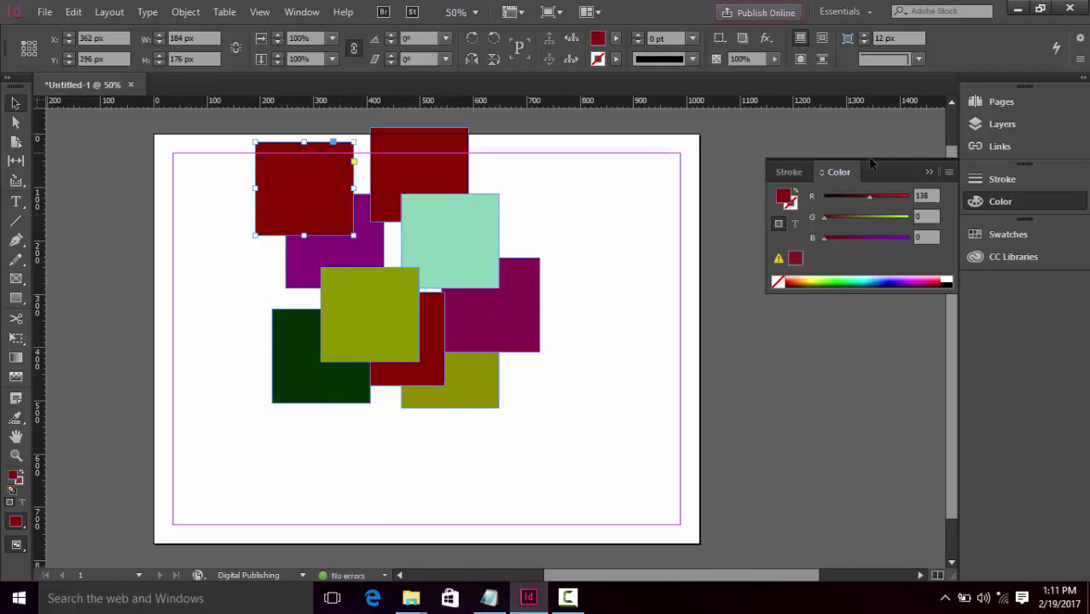
click(881, 216)
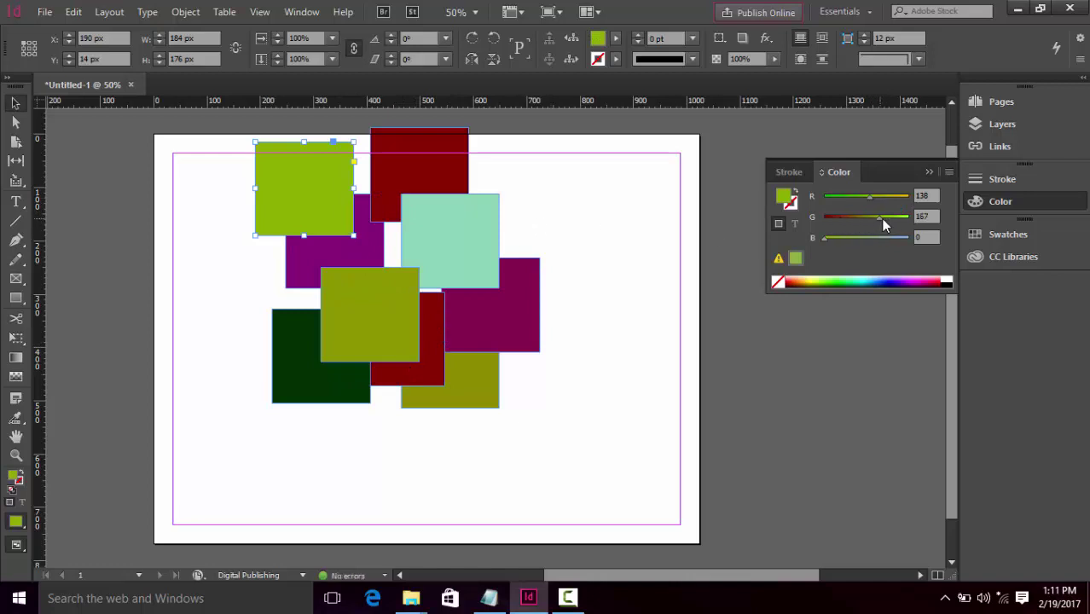
click(907, 217)
Recolour the topmost dark red square violet by setting its fill's blue value to 255, and deselect it
click(468, 174)
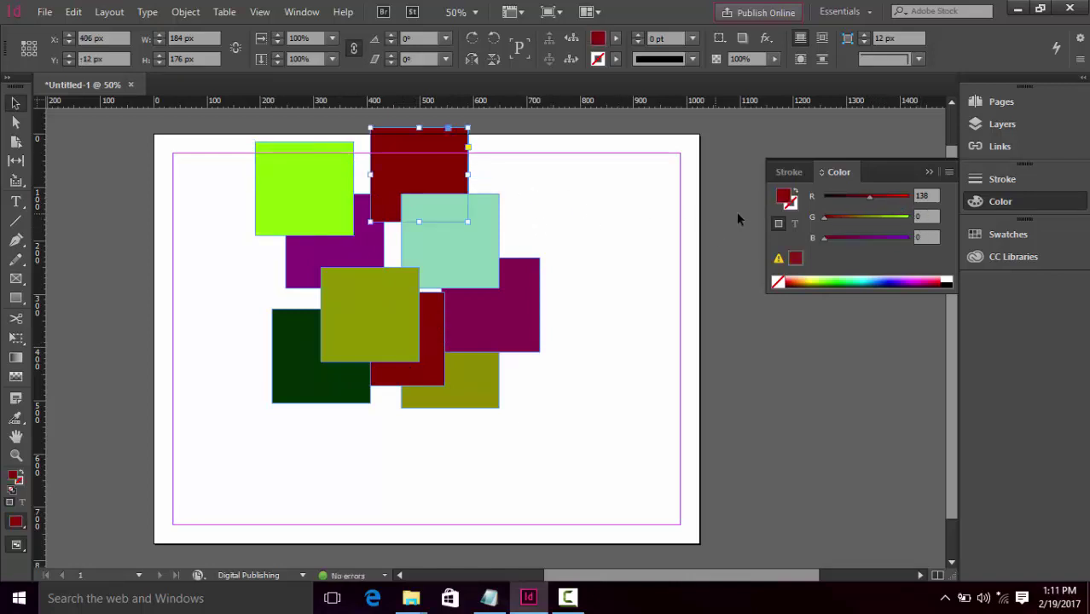
click(864, 238)
drag(868, 239, 932, 244)
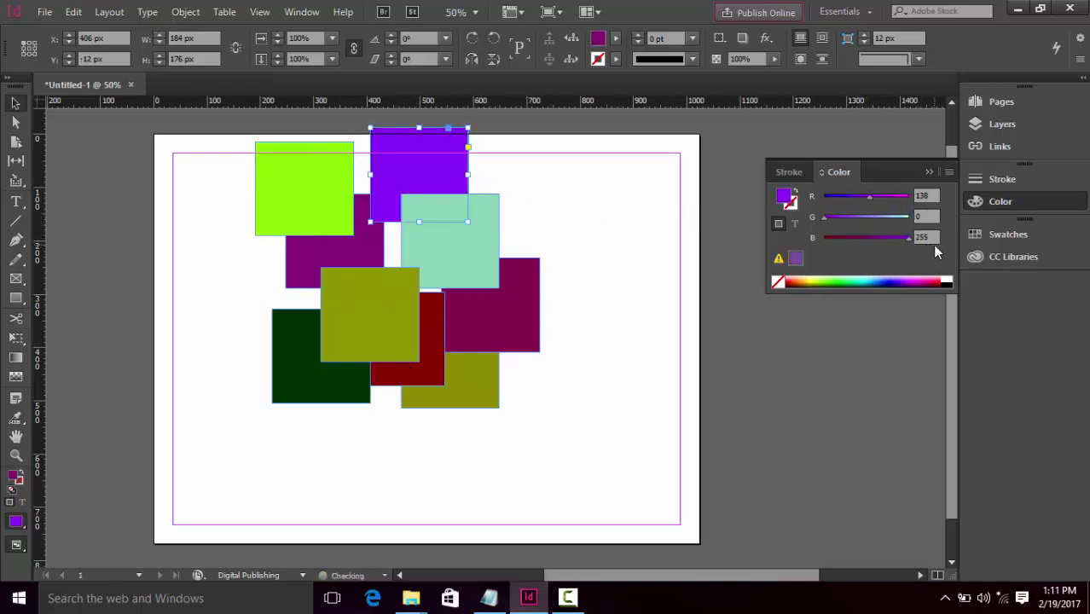
click(608, 293)
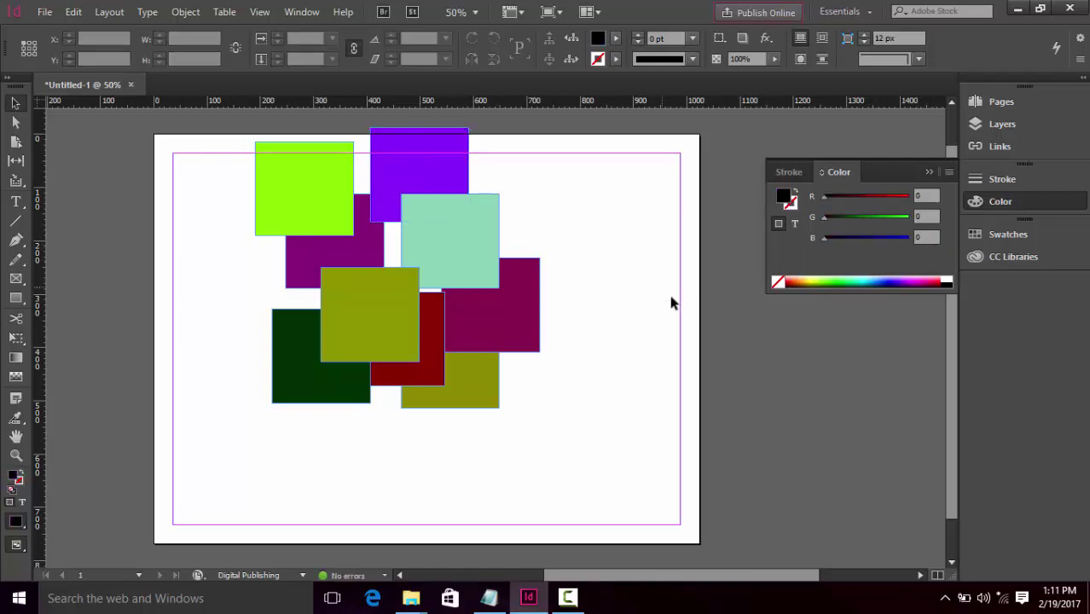
click(567, 597)
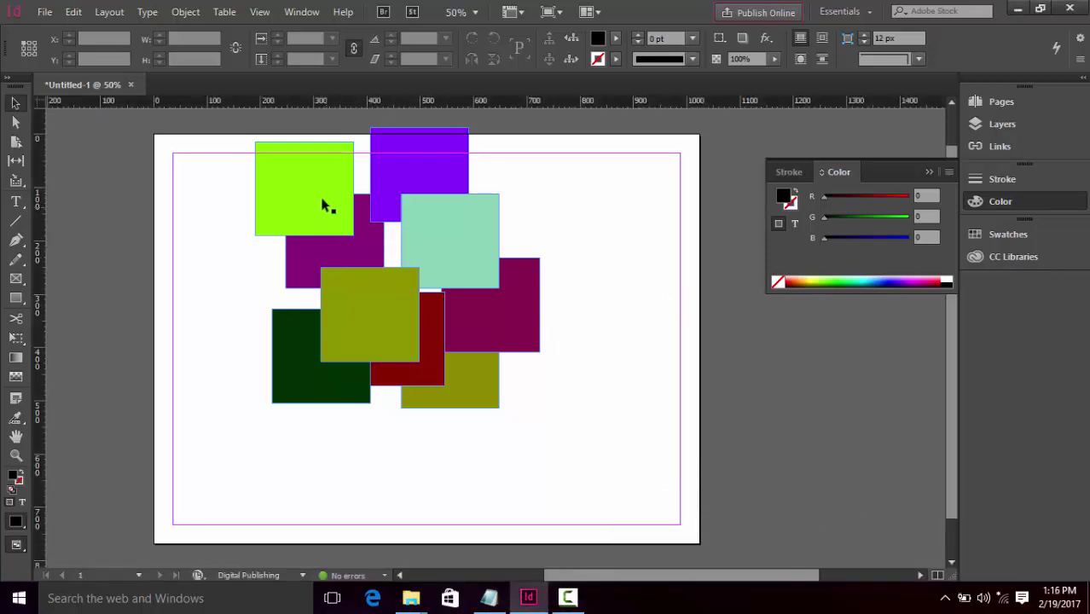
Move the lime and purple squares inward so they overlap more with the rest of the cluster
drag(322, 205, 360, 218)
click(220, 175)
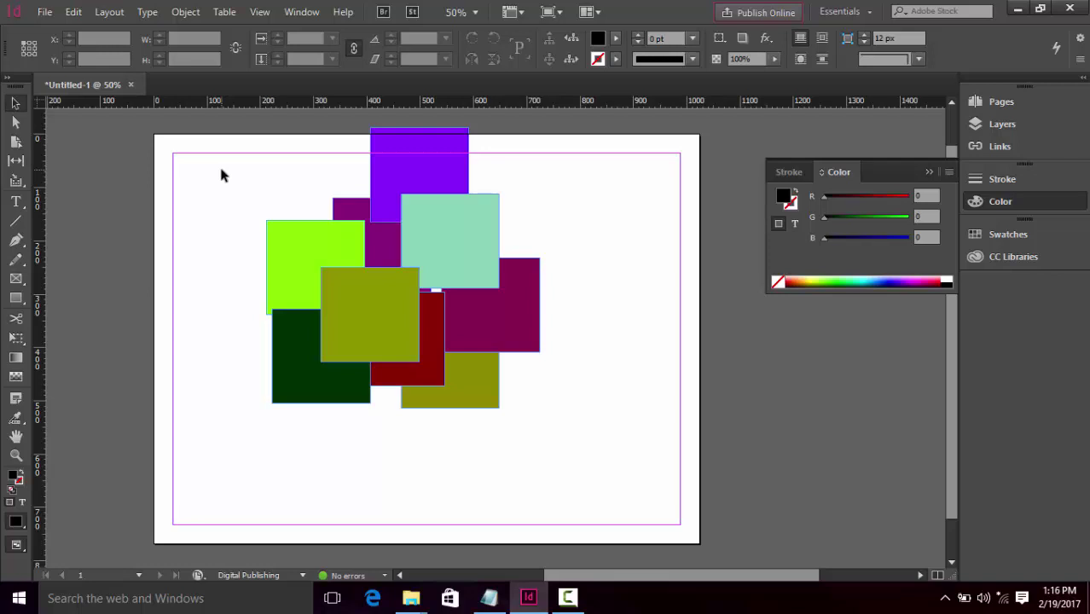
Enlarge the central olive square to about 548 × 524 px, position it over the cluster and send it to the back
click(388, 322)
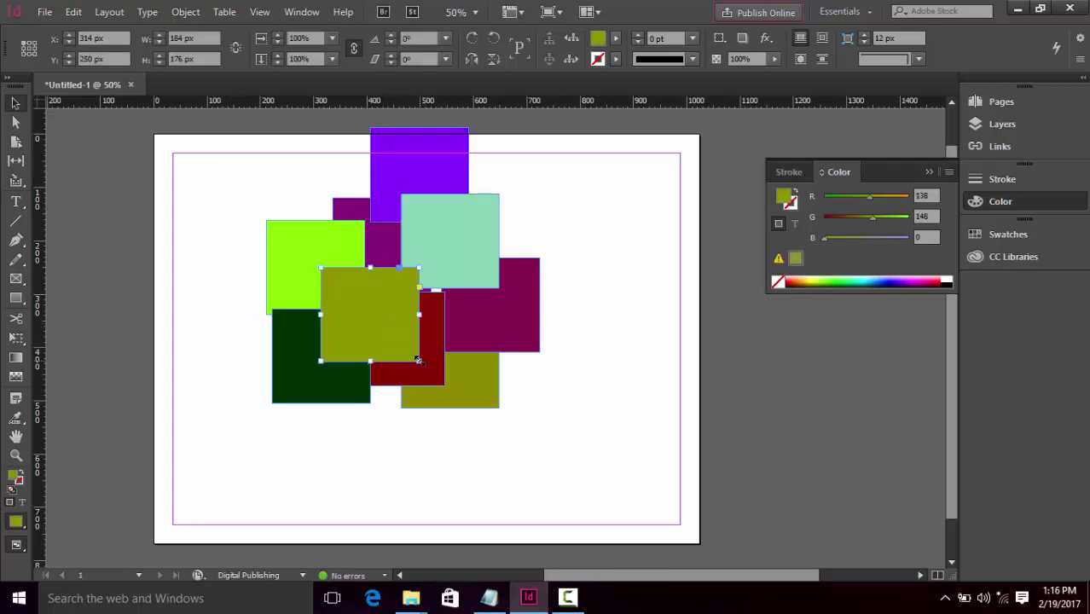
drag(417, 360, 516, 453)
drag(469, 327, 500, 278)
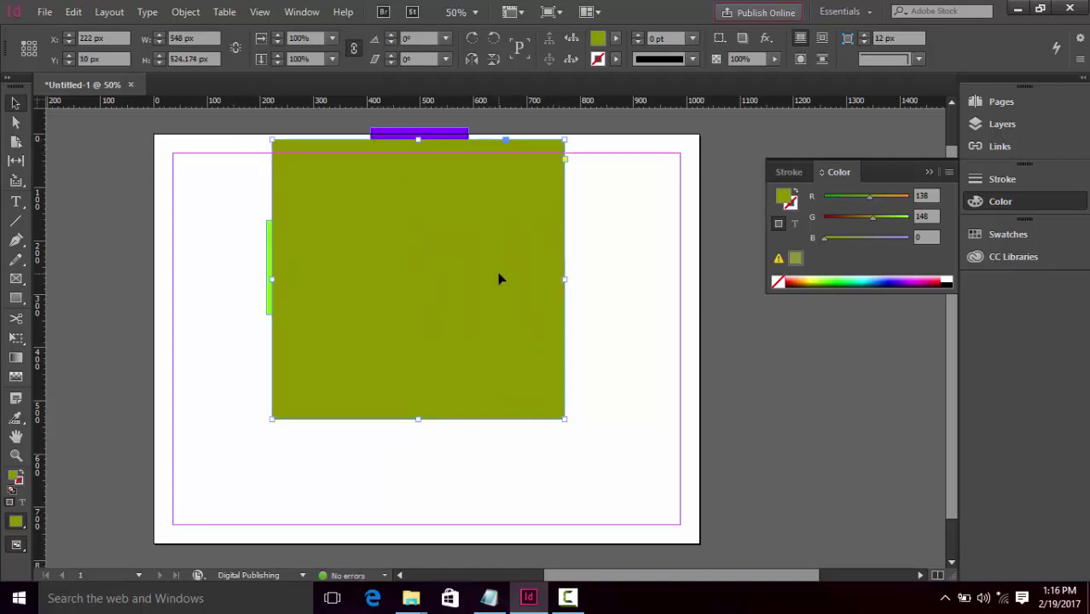
key(ctrl+shift+bracketleft)
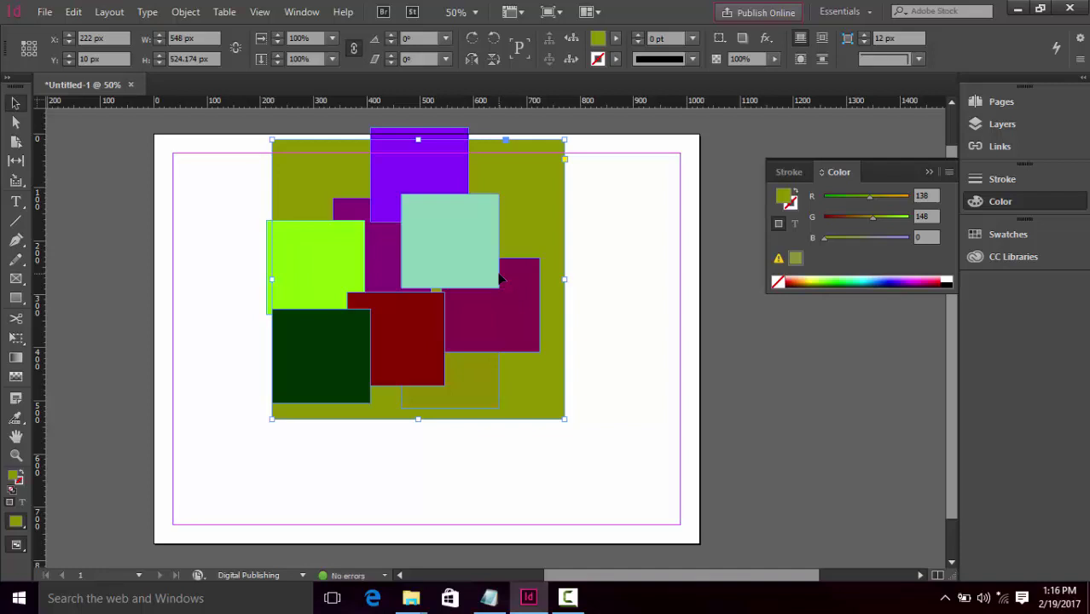
Undo the olive square's stacking change, move and enlargement, and deselect it
key(ctrl+z)
key(ctrl+z)
key(ctrl+z)
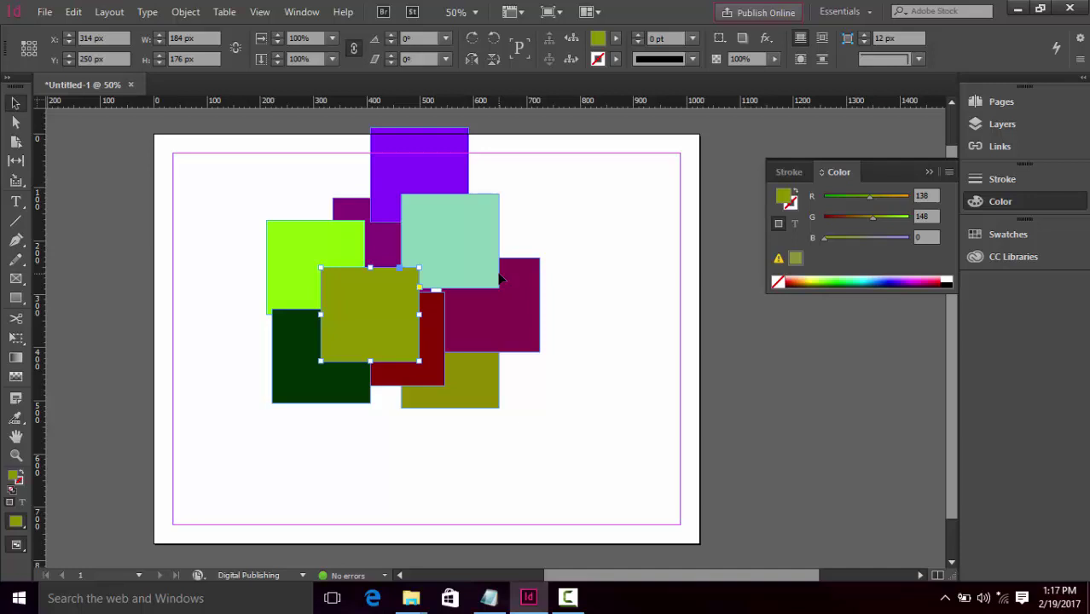
click(552, 243)
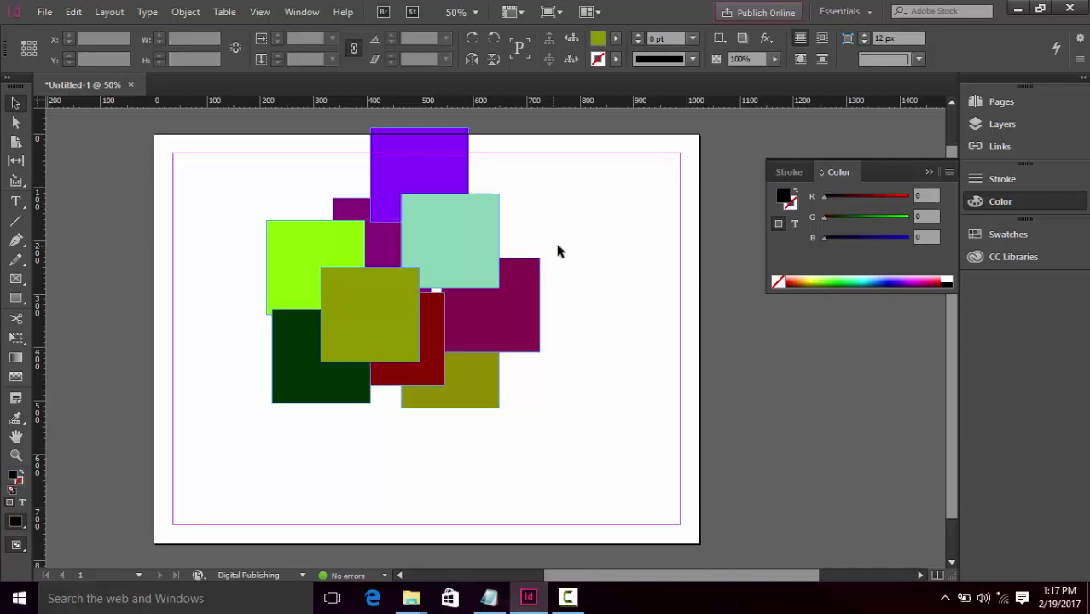
Bring the purple square forward one level at a time until it lies in front of the squares it overlaps
click(347, 209)
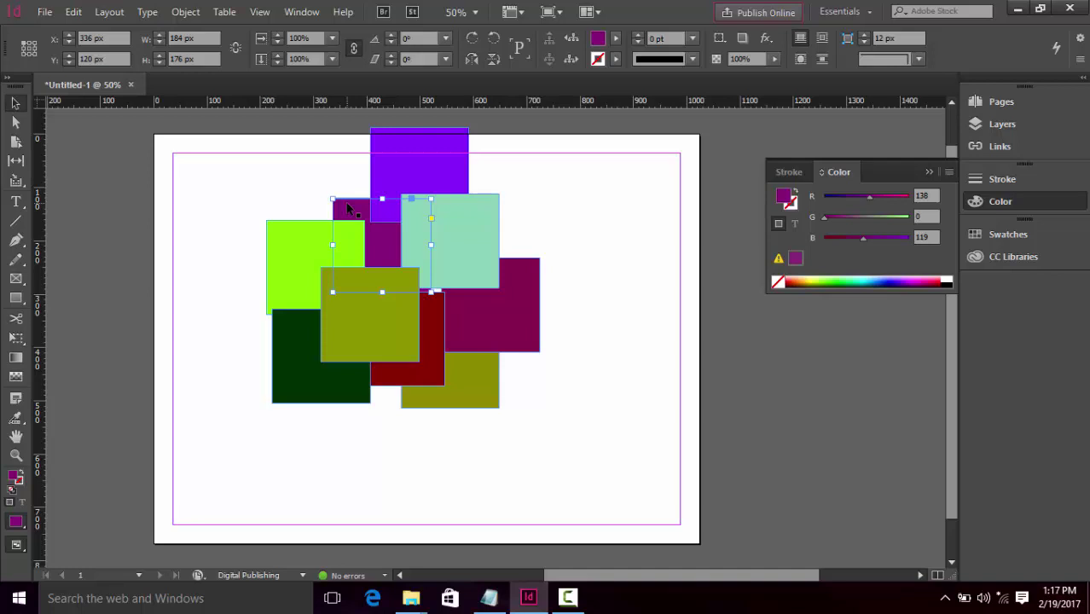
key(ctrl+bracketright)
key(ctrl+bracketright)
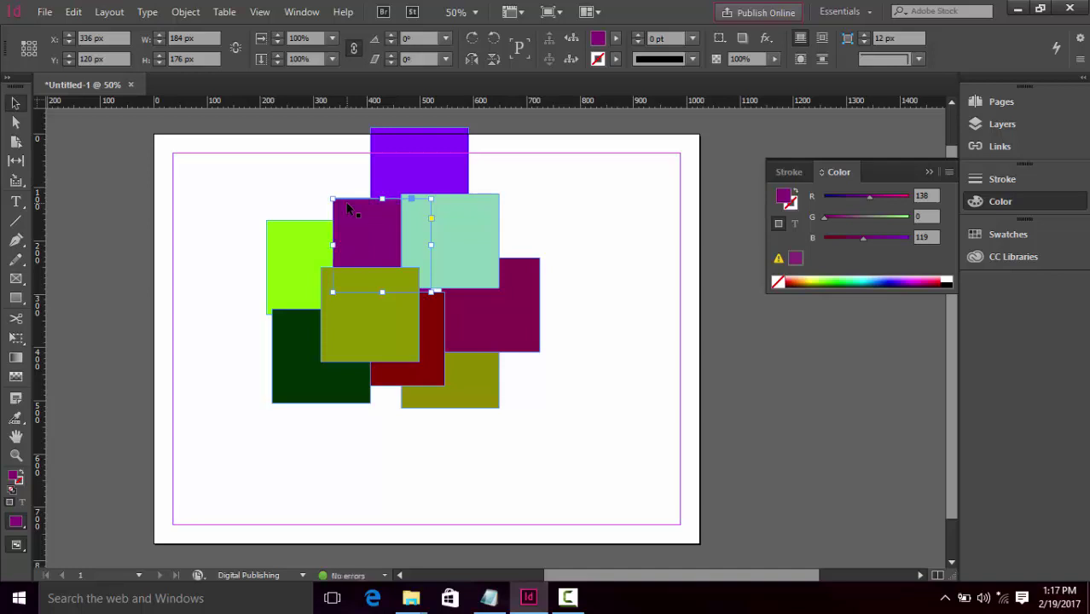
key(ctrl+bracketright)
key(ctrl+bracketright)
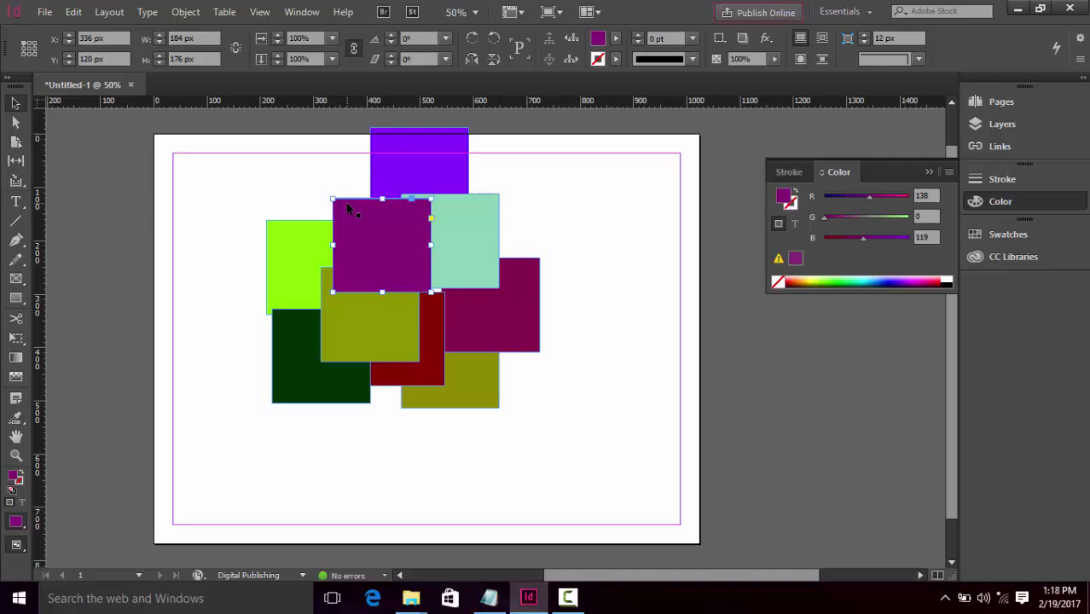
Send the purple square backward one level at a time until it lies behind the squares it overlaps
key(ctrl+bracketleft)
key(ctrl+bracketleft)
key(ctrl+bracketleft)
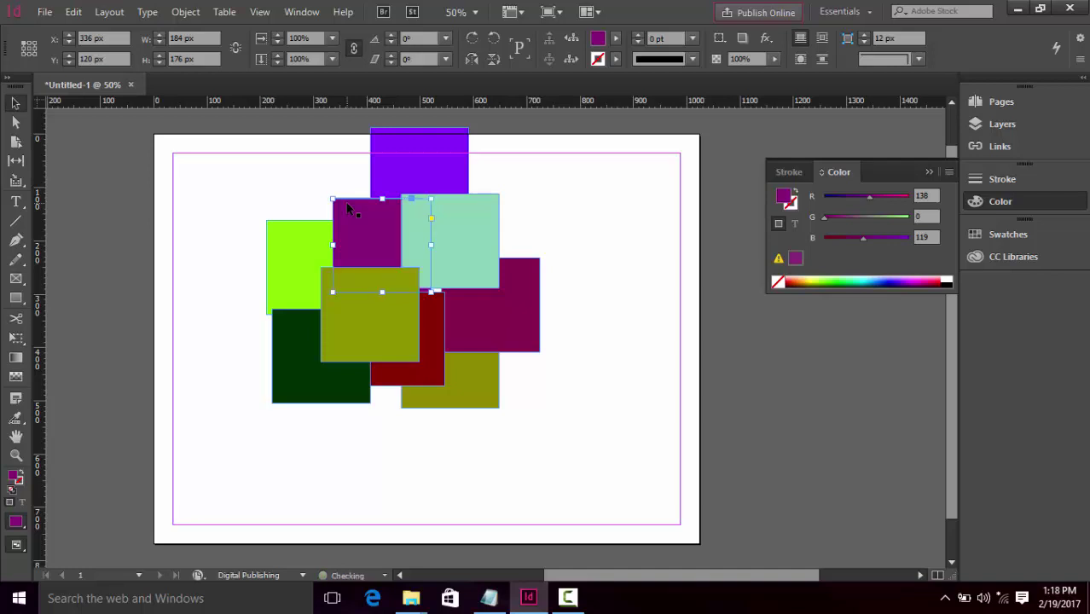
key(ctrl+bracketleft)
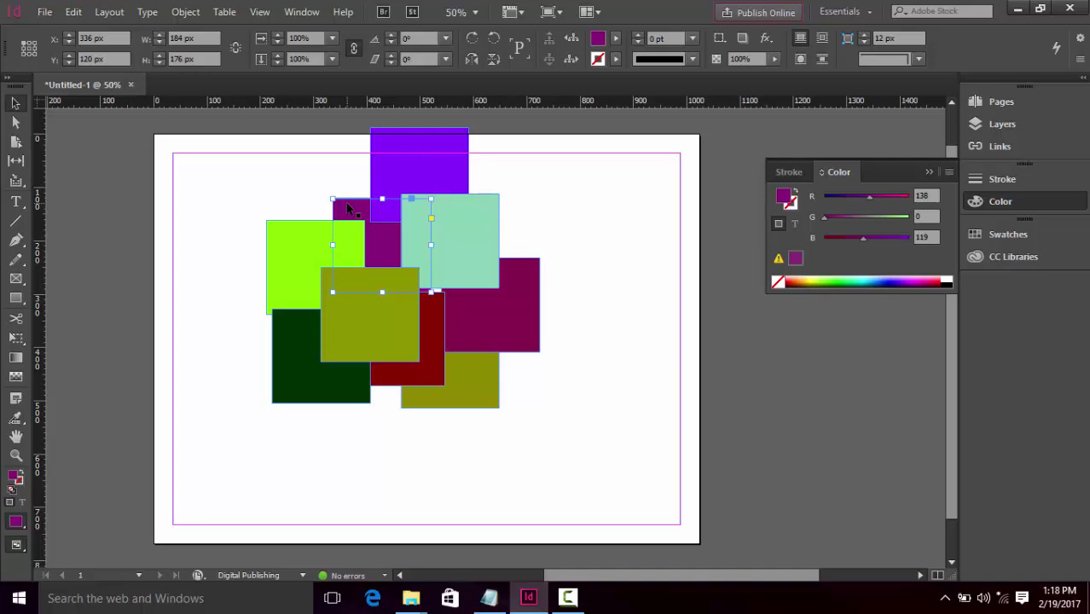
Bring the purple square directly to the front of the stack and send it straight to the back again
key(ctrl+shift+bracketright)
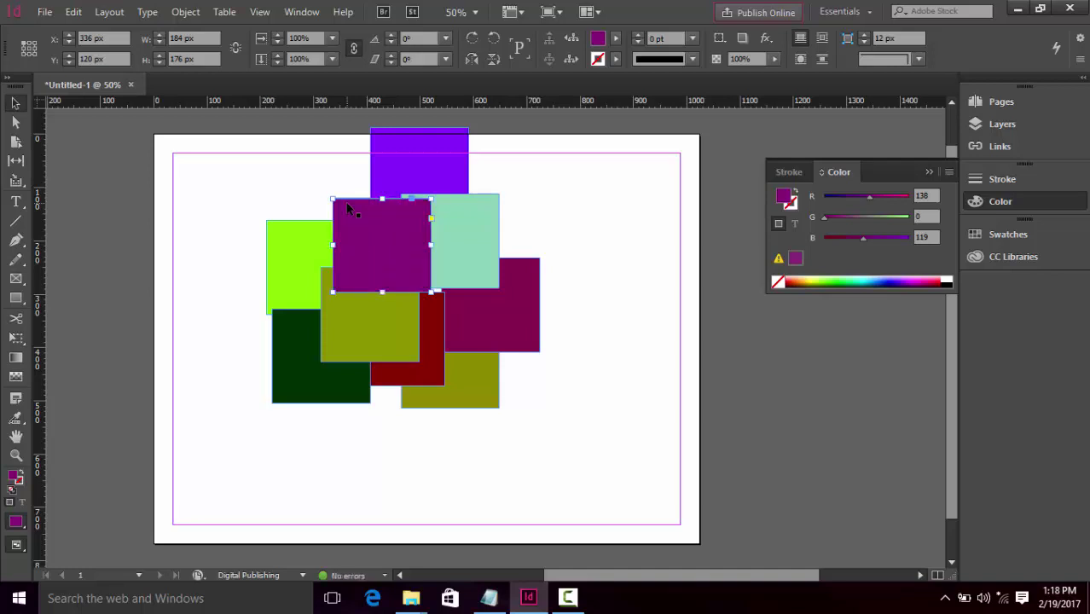
key(ctrl+shift+bracketleft)
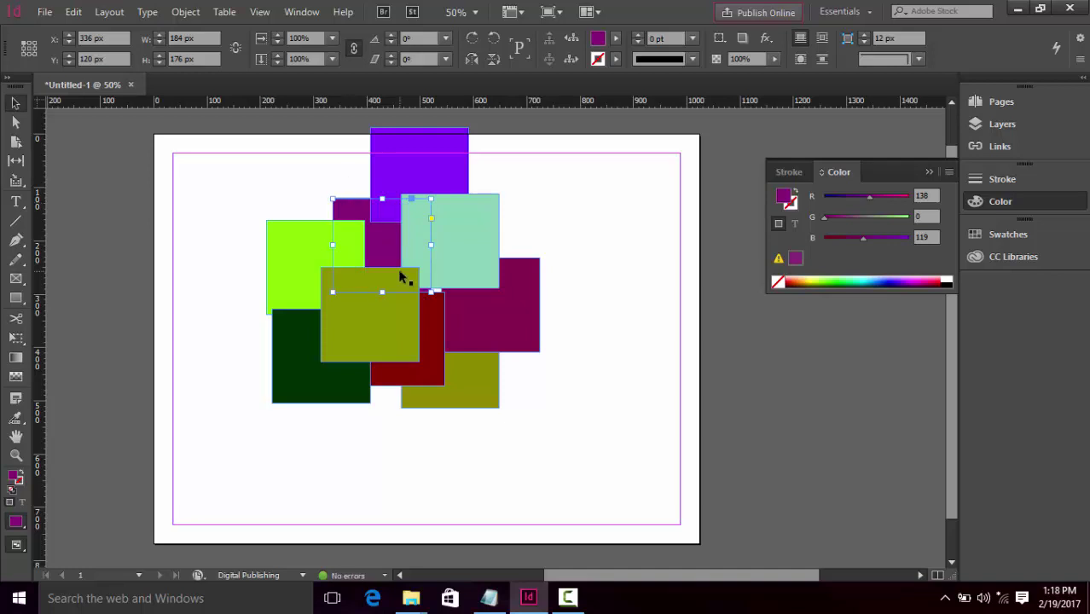
Enlarge the purple square to about 552 × 528 px across the cluster and send it to the back as a backdrop
drag(434, 293, 541, 396)
drag(255, 182, 292, 215)
click(223, 243)
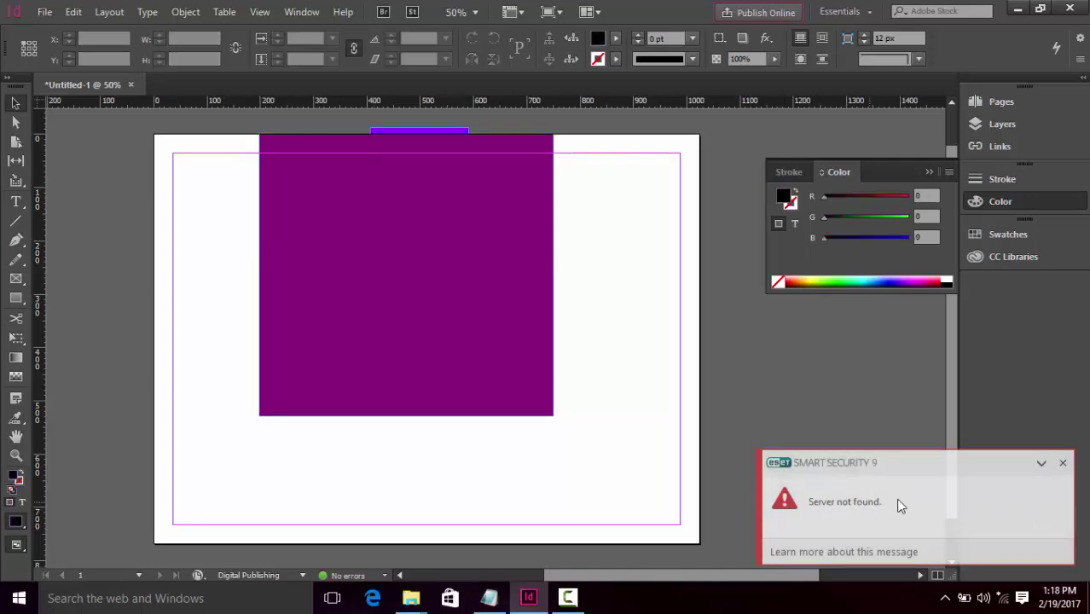
click(1063, 463)
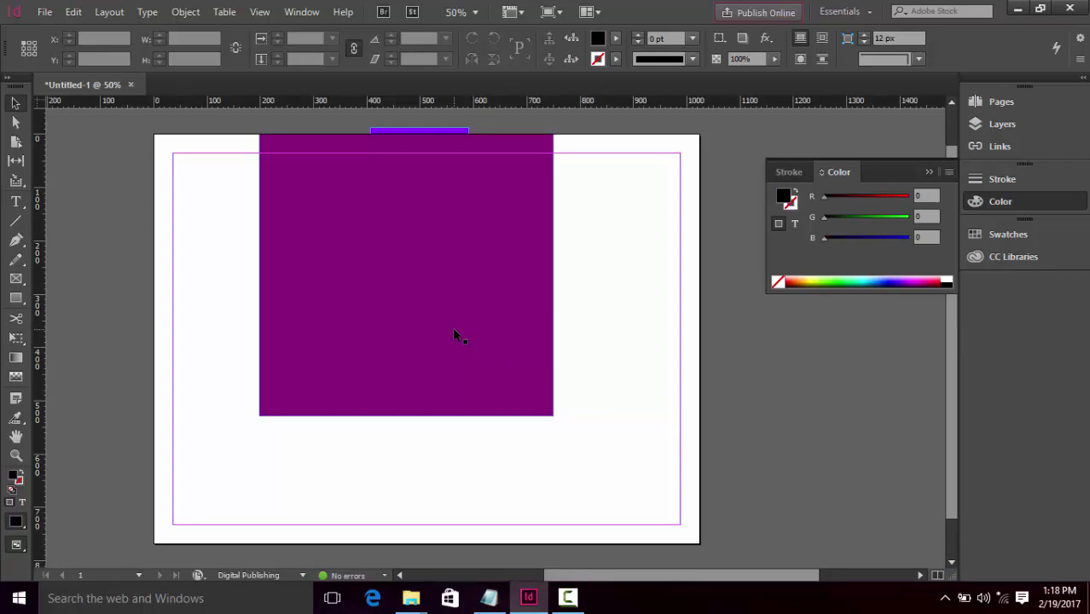
click(453, 332)
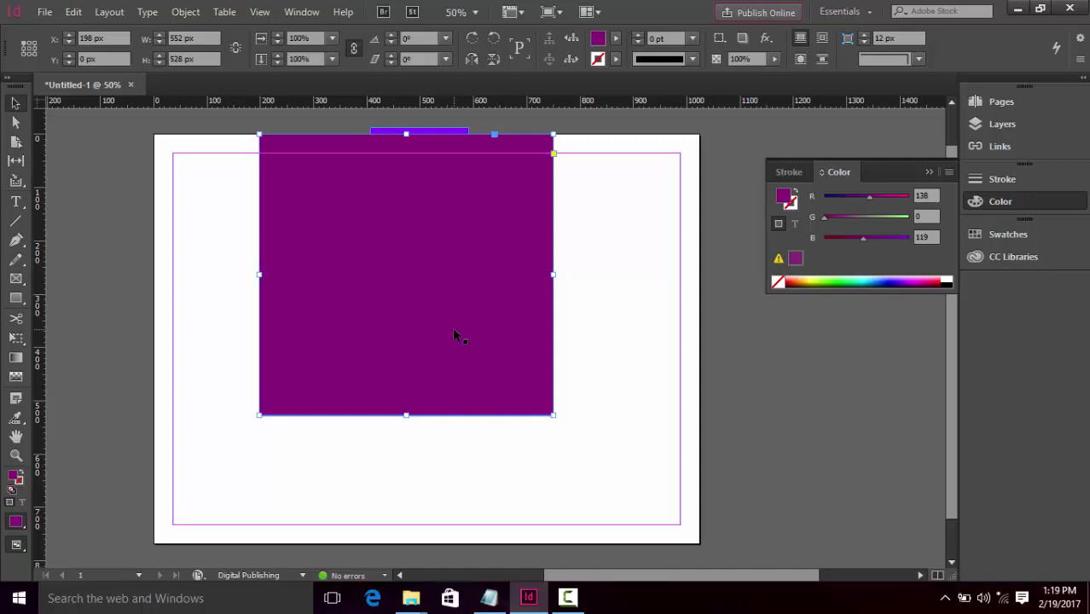
key(ctrl+shift+bracketleft)
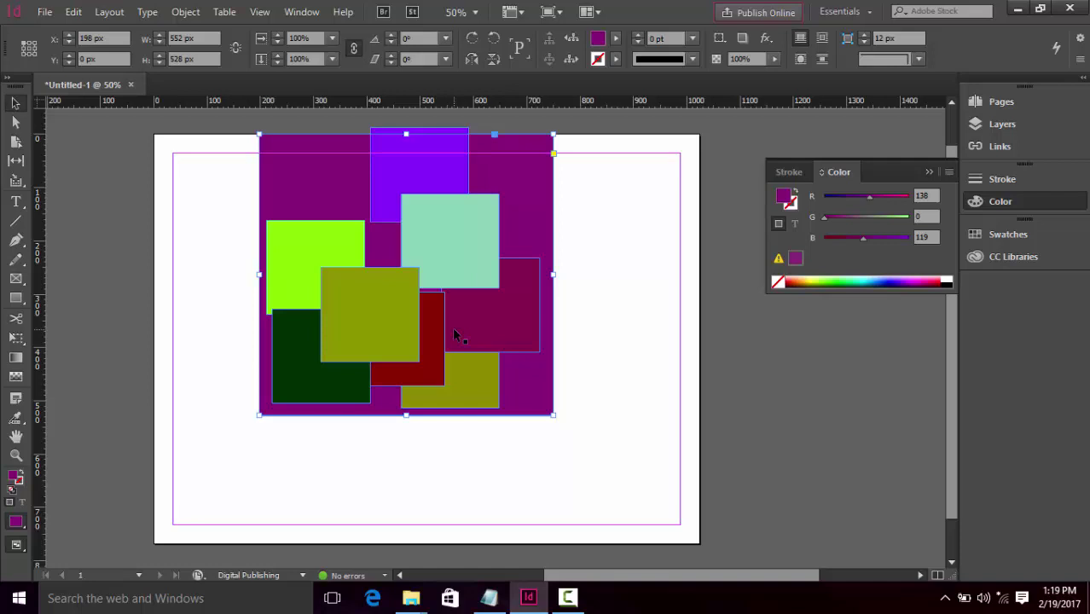
click(567, 597)
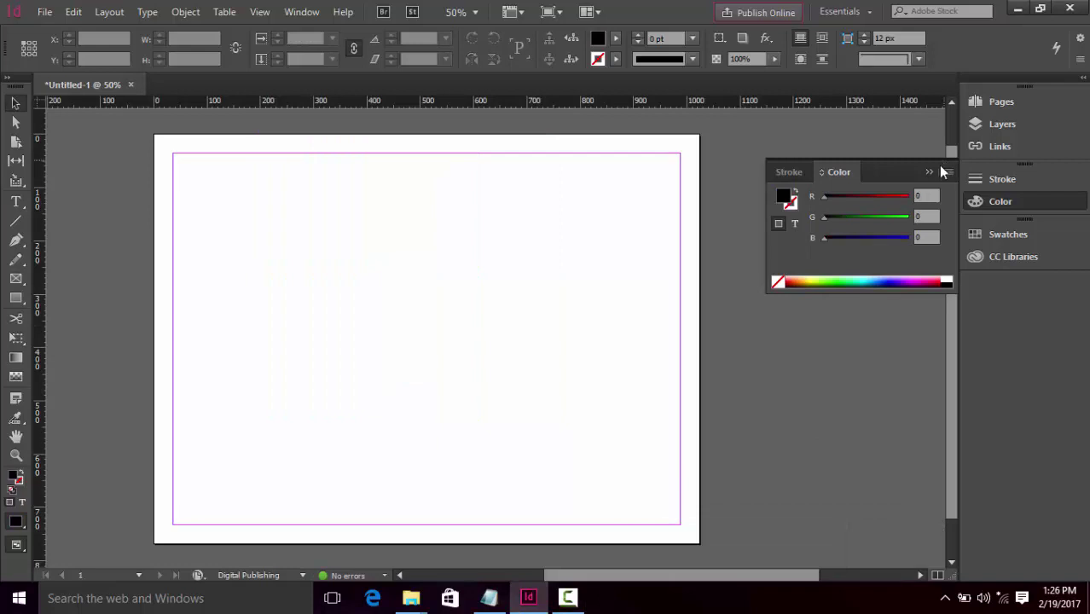
Hide the Color panel's options so that only the colour spectrum remains
click(947, 171)
click(917, 176)
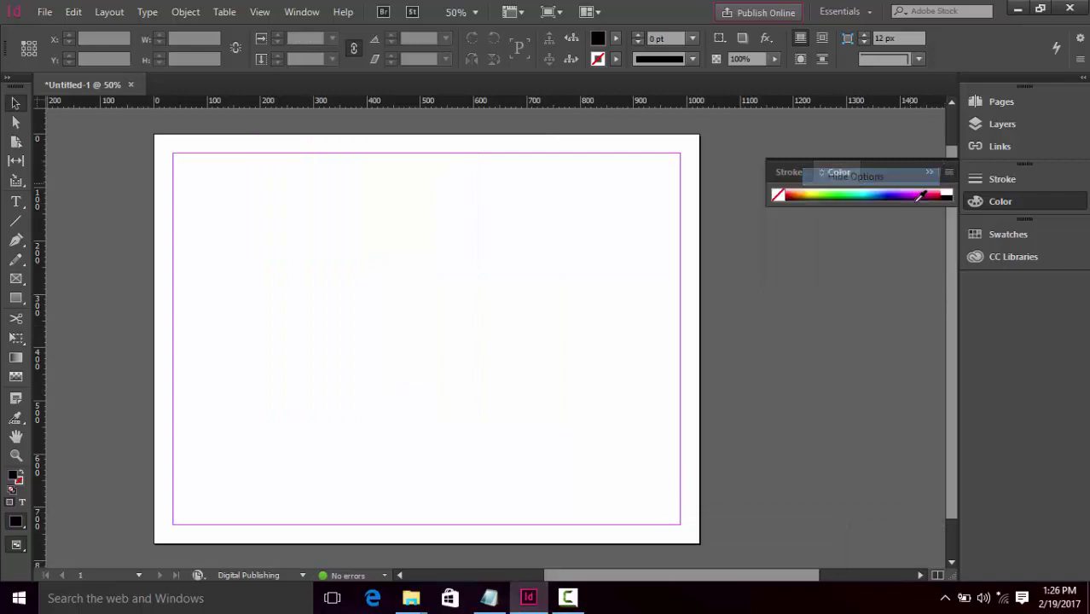
Hide the Stroke panel's options so only the weight remains, and show the full options again
click(791, 172)
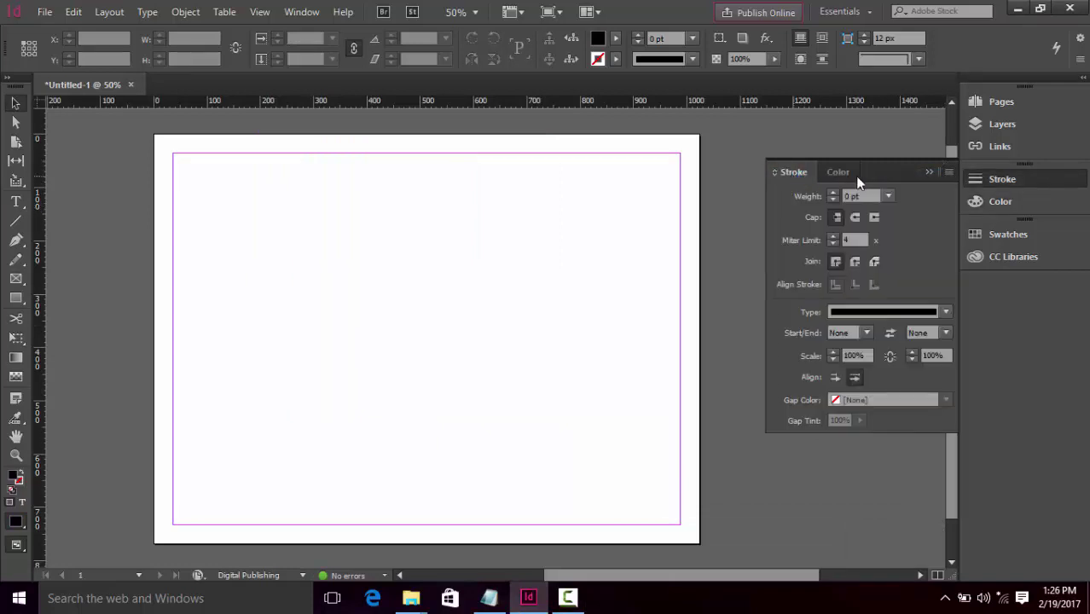
click(948, 172)
click(980, 174)
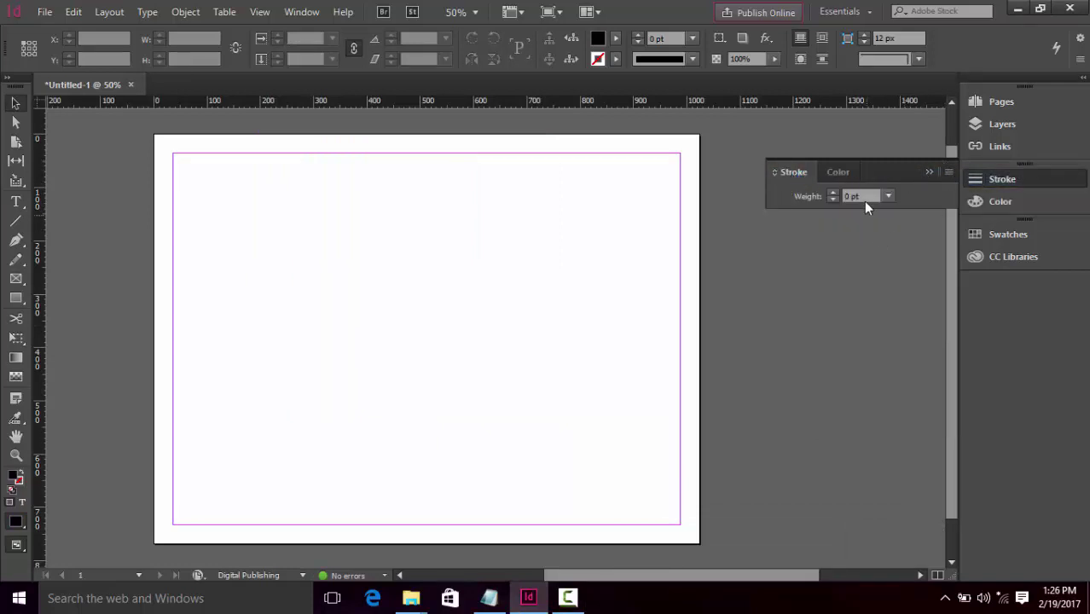
click(948, 171)
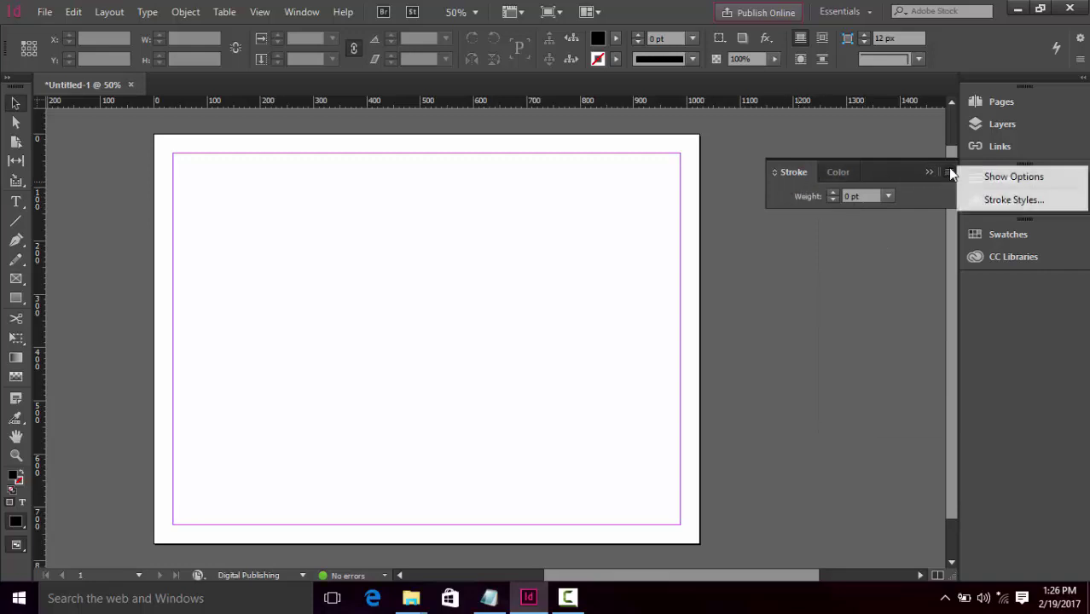
click(982, 175)
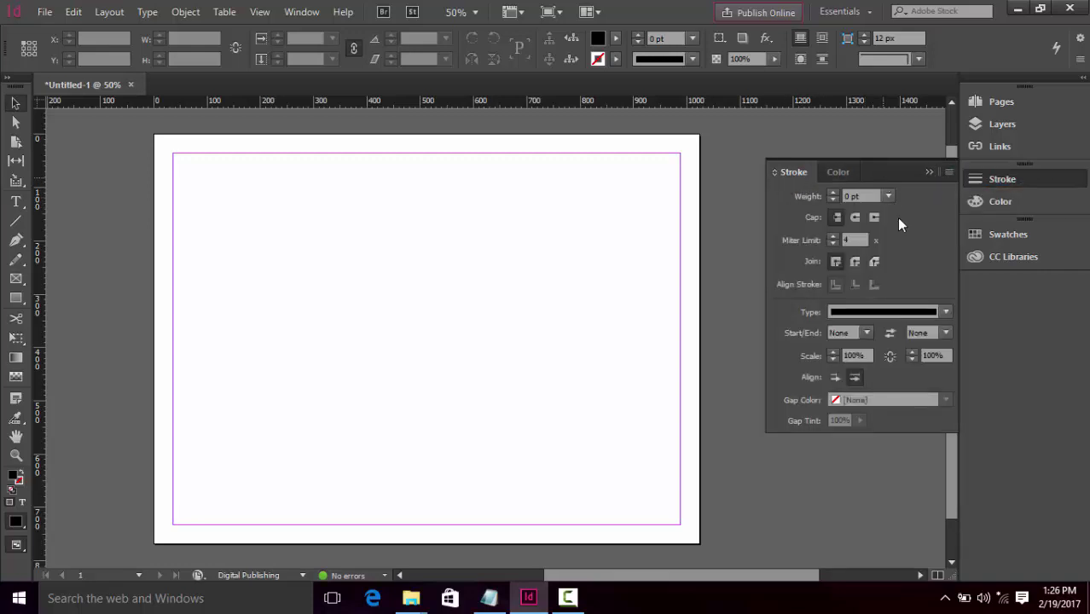
Show the Color panel's options again so the RGB sliders are available
click(838, 172)
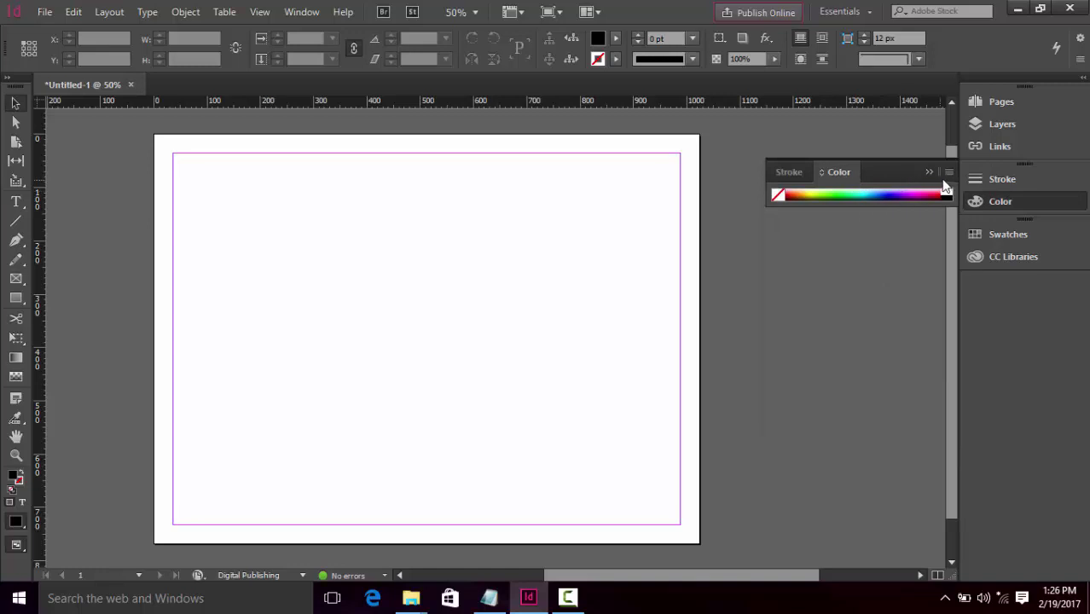
click(947, 174)
click(888, 178)
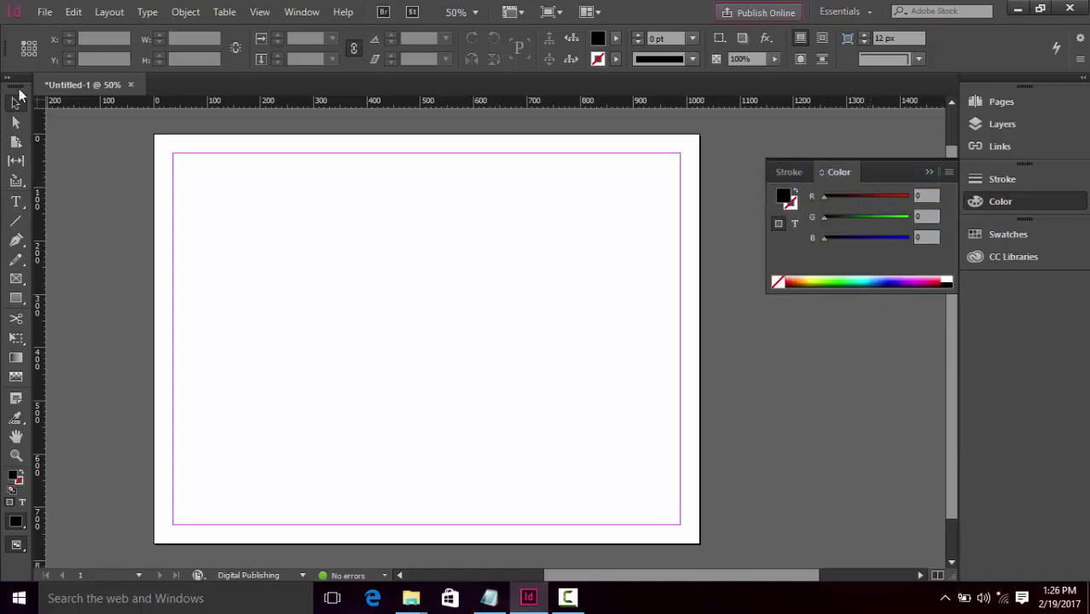
Draw a red rectangle filled with RGB 234, 0, 0, about 398 × 392 px, in the upper part of the page
click(15, 298)
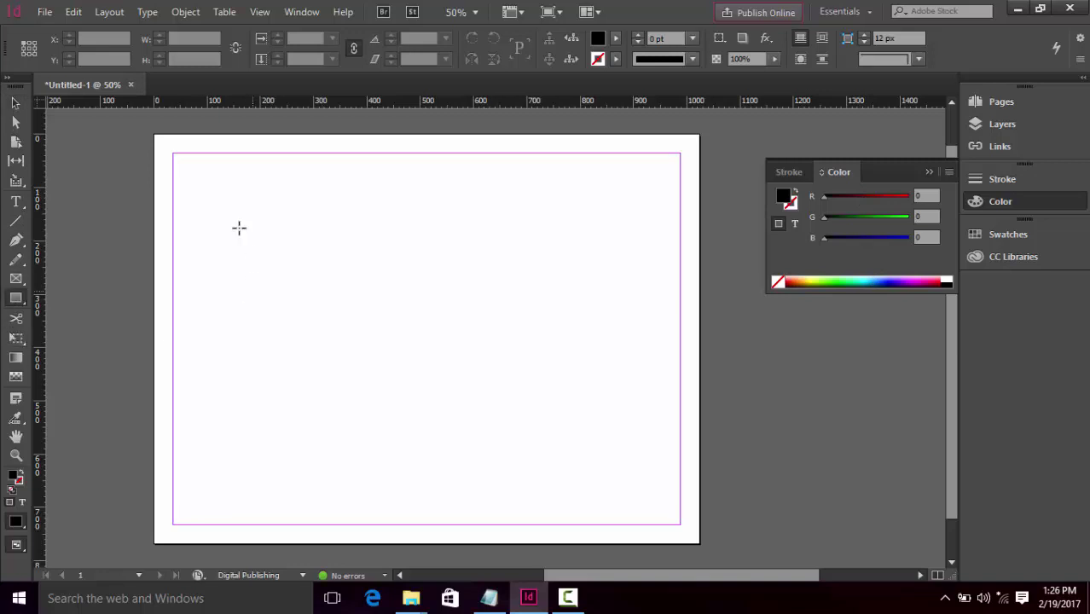
drag(902, 210, 902, 198)
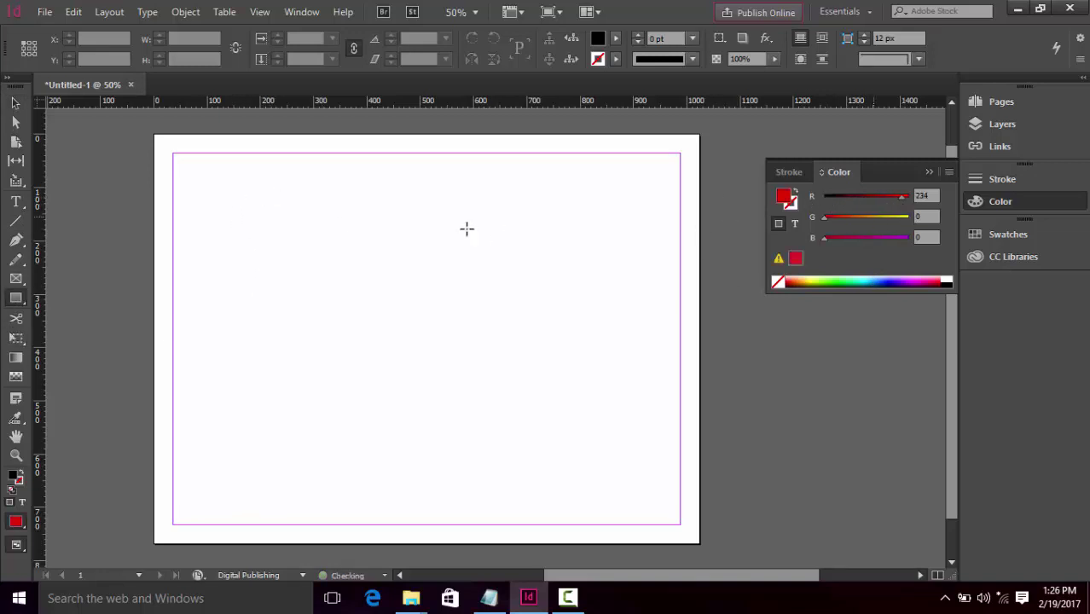
drag(264, 167, 476, 375)
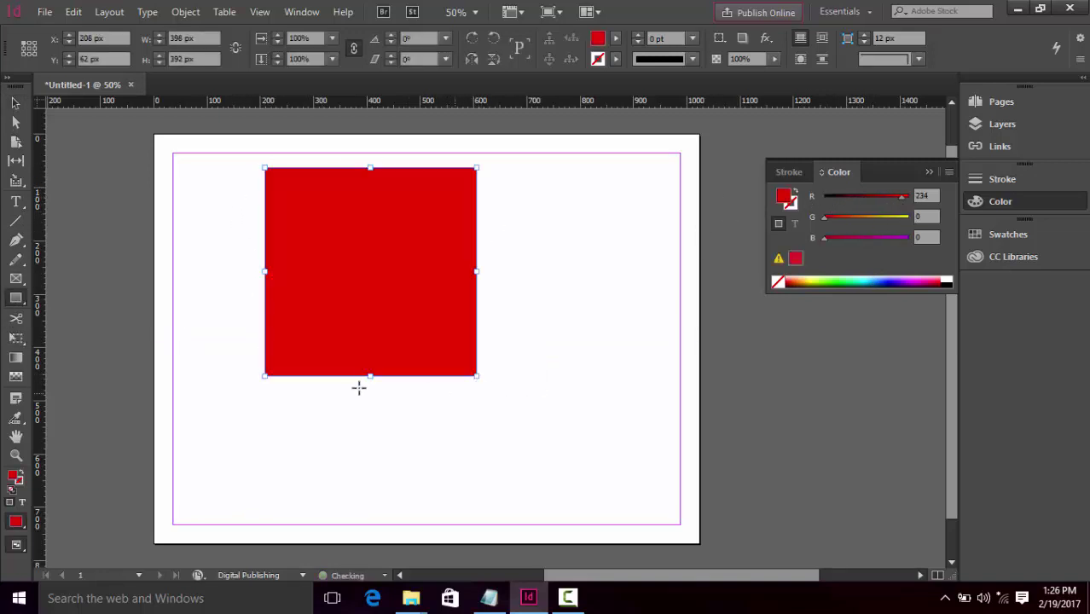
click(15, 103)
click(213, 226)
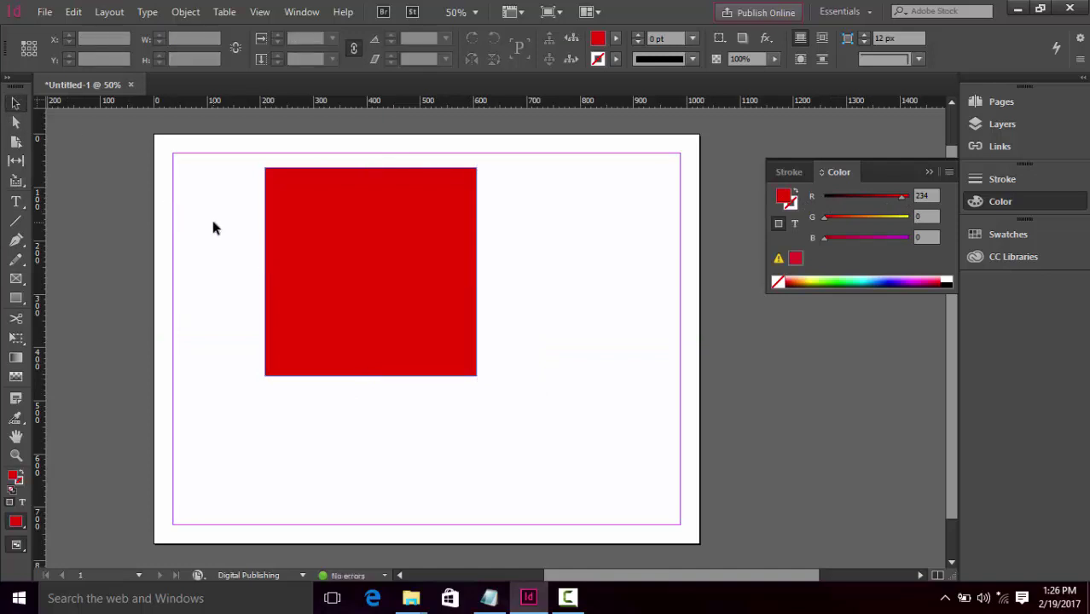
Paste a copy of the red square and delete that copy
click(283, 249)
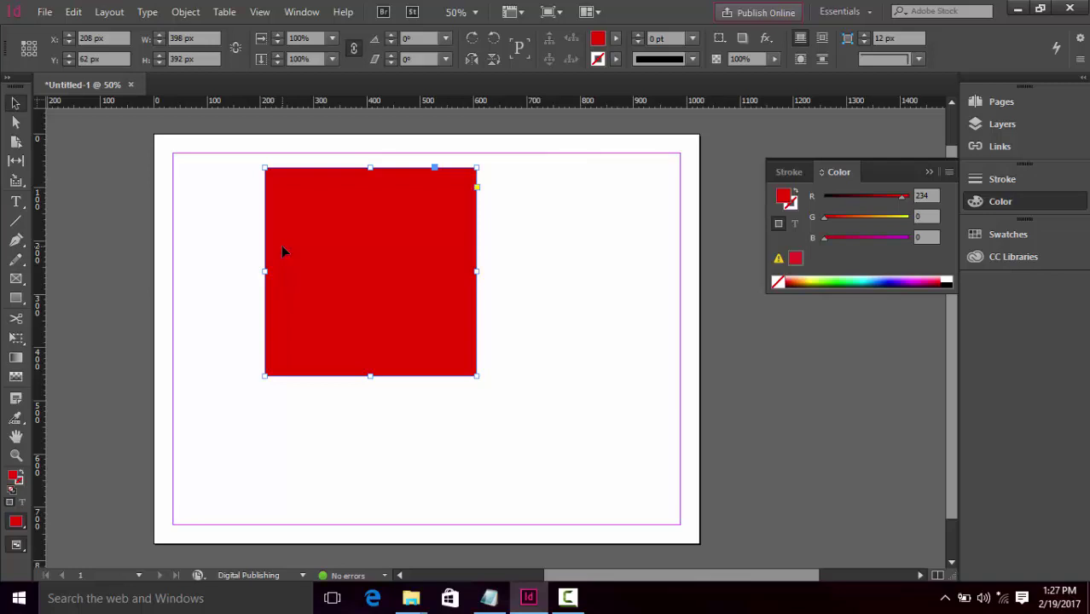
key(ctrl+v)
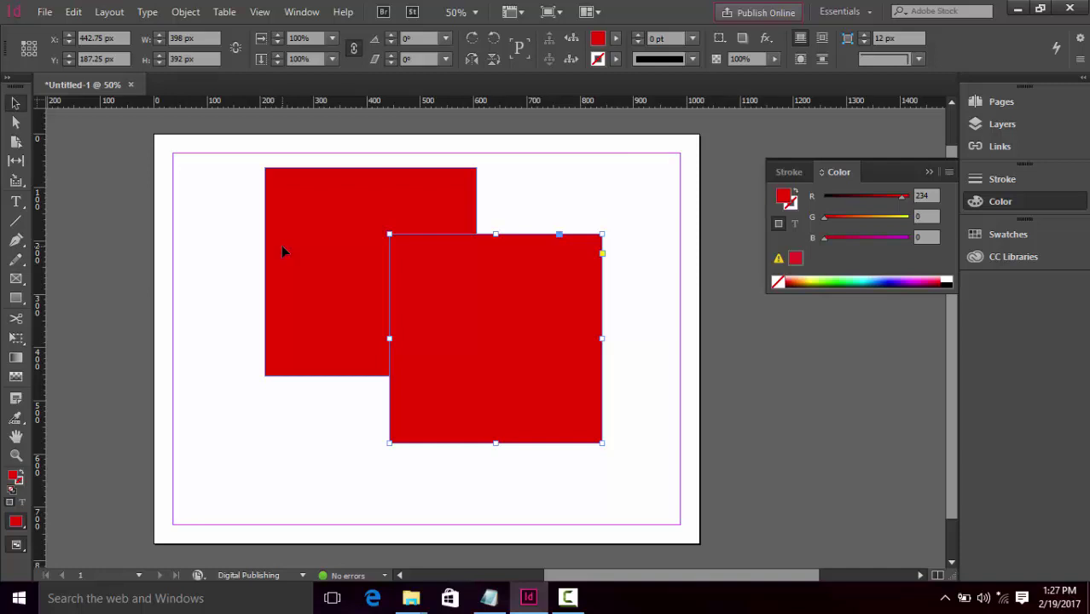
key(Delete)
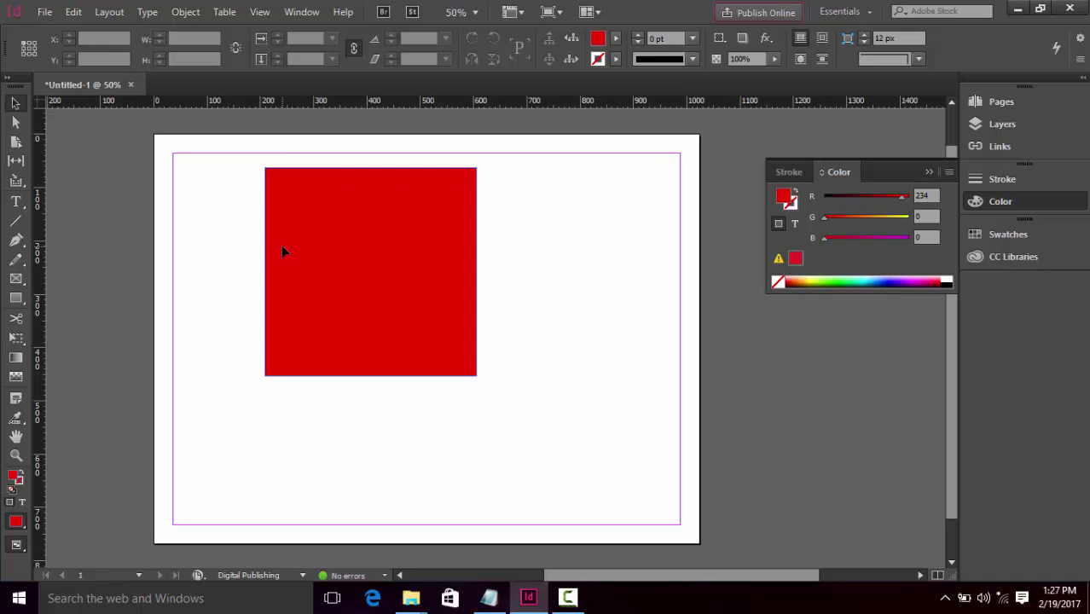
Duplicate the red square horizontally to X 478 px and delete the duplicate
click(283, 251)
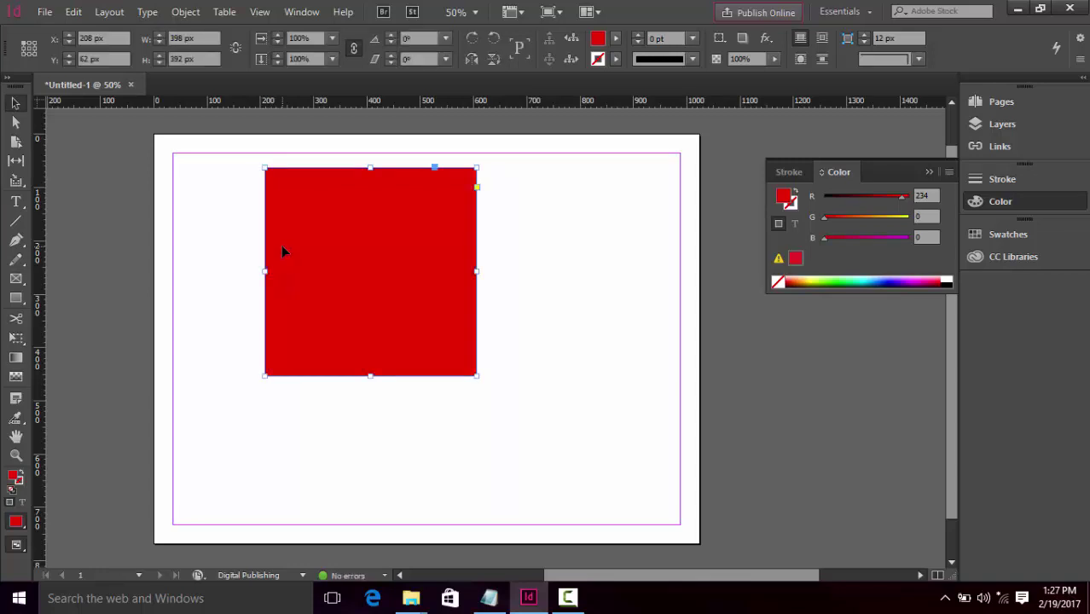
key(alt+shift+Right)
key(alt+shift+Right)
key(alt+shift+Right)
key(alt+shift+Right)
key(alt+shift+Right)
key(alt+shift+Right)
key(alt+shift+Right)
key(alt+shift+Right)
key(alt+shift+Right)
key(alt+shift+Right)
key(alt+shift+Right)
key(alt+shift+Right)
key(alt+shift+Right)
key(alt+shift+Right)
key(alt+shift+Right)
key(alt+shift+Right)
key(alt+shift+Right)
key(alt+shift+Right)
key(alt+shift+Right)
key(alt+shift+Right)
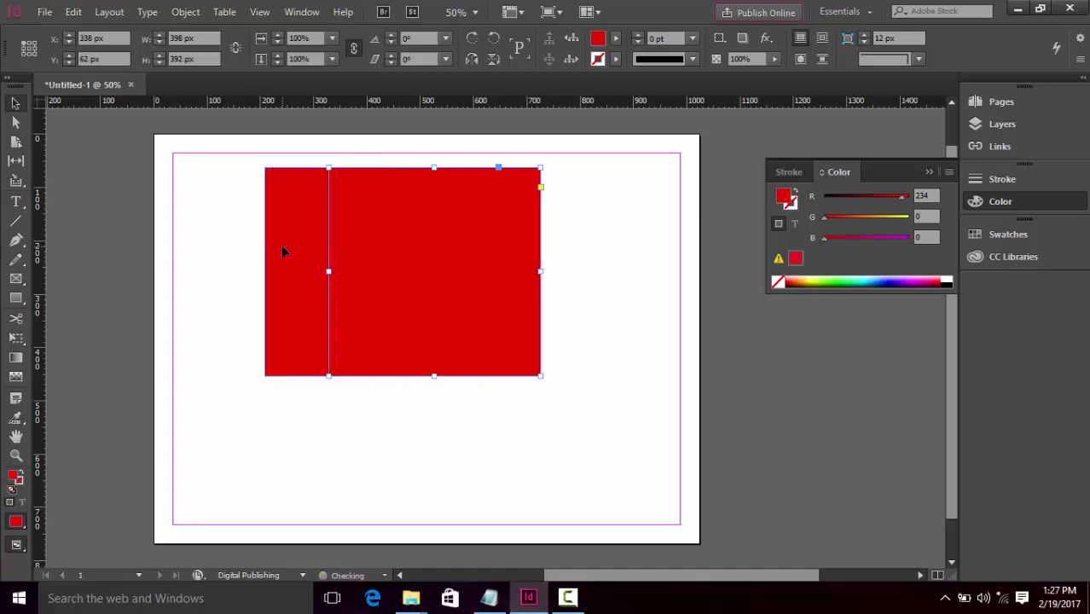
key(alt+shift+Right)
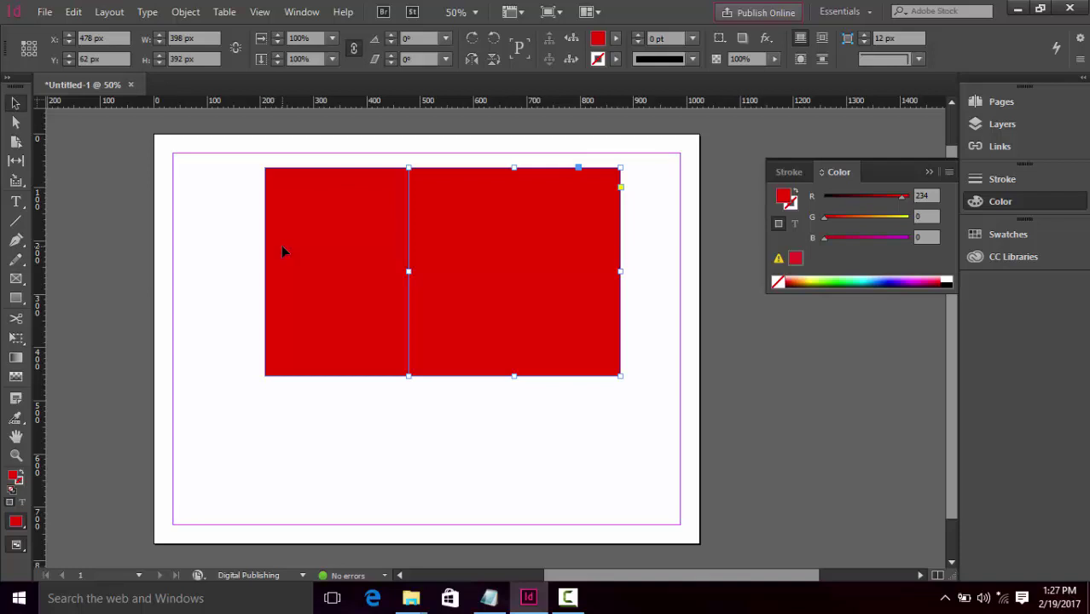
key(Delete)
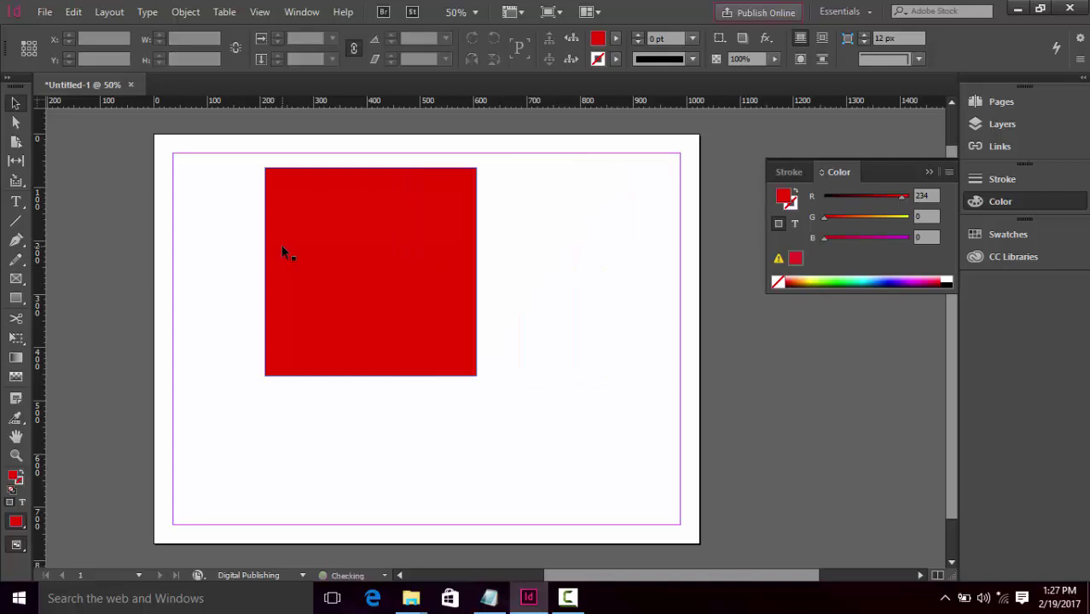
Duplicate the red square again, nudging the copy clear of the original to X 688 px, and delete the copy
click(281, 245)
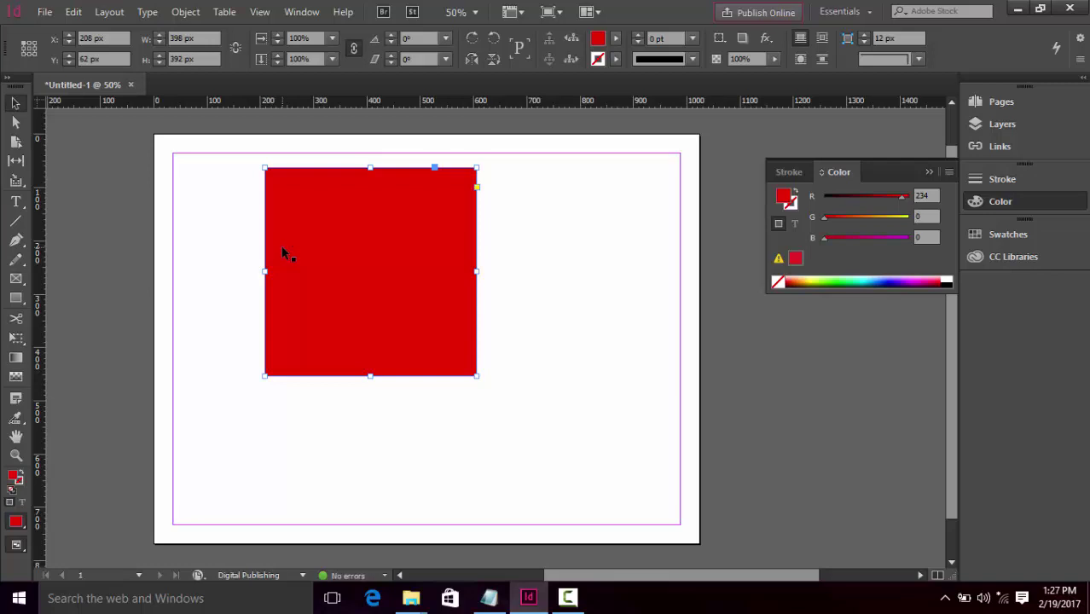
key(alt+shift+Right)
key(alt+shift+Right)
key(alt+shift+Right)
key(alt+shift+Right)
key(alt+shift+Right)
key(alt+shift+Right)
key(alt+shift+Right)
key(alt+shift+Right)
key(alt+shift+Right)
key(alt+shift+Right)
key(alt+shift+Right)
key(alt+shift+Right)
key(alt+shift+Right)
key(alt+shift+Right)
key(alt+shift+Right)
key(alt+shift+Right)
key(alt+shift+Right)
key(alt+shift+Right)
key(alt+shift+Right)
key(alt+shift+Right)
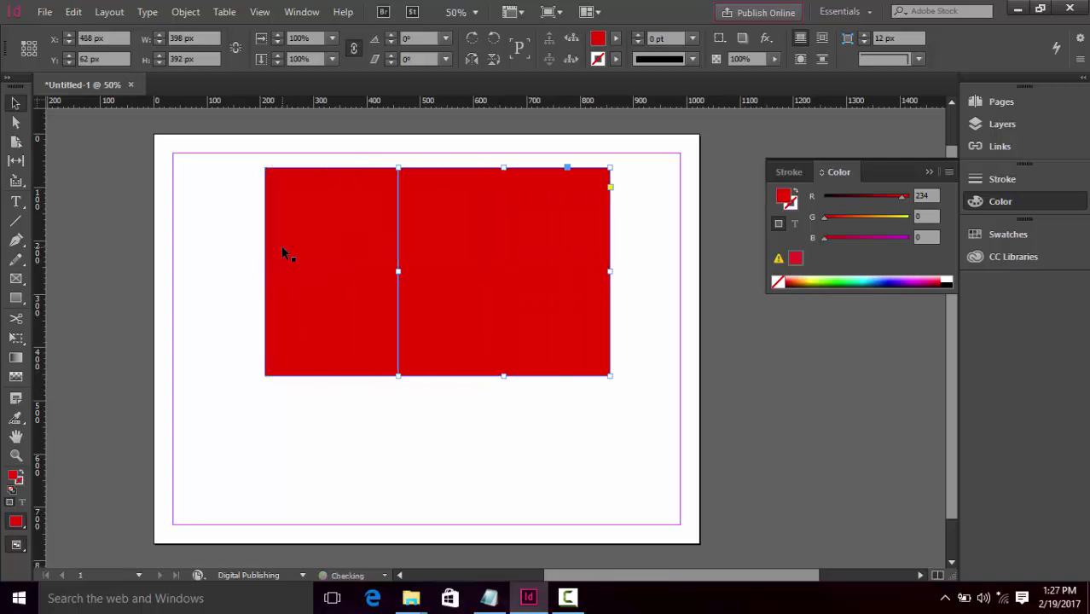
key(shift+Right)
key(shift+Right)
key(shift+Right)
key(shift+Right)
key(shift+Right)
key(shift+Right)
key(shift+Right)
key(shift+Right)
key(shift+Right)
key(shift+Right)
key(shift+Right)
key(shift+Right)
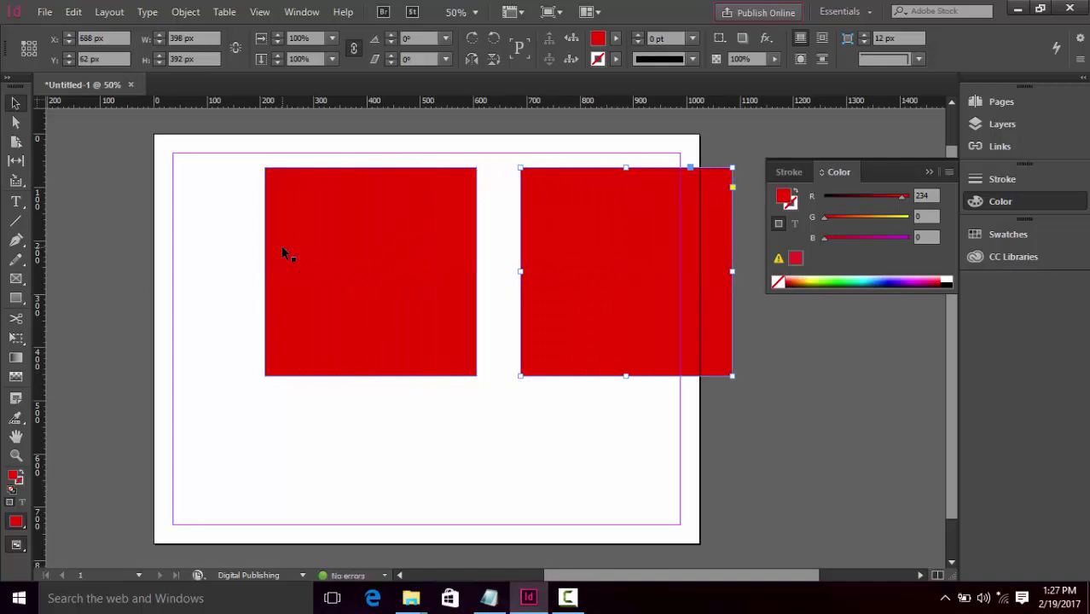
key(Delete)
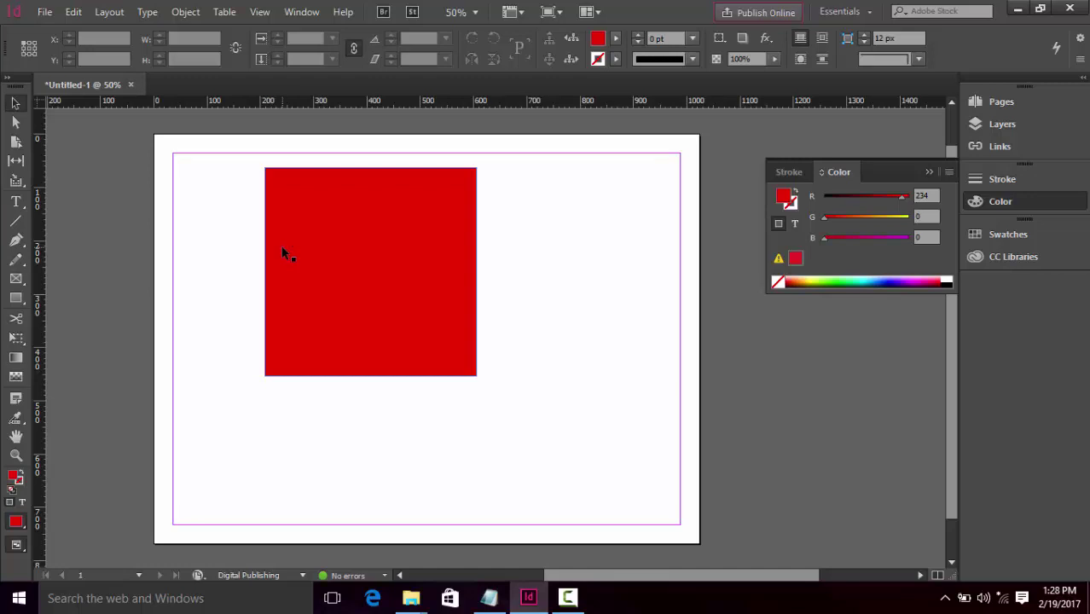
Stretch the red square on all four sides to the page margins, making it 952 × 696 px
click(326, 240)
drag(475, 271, 681, 294)
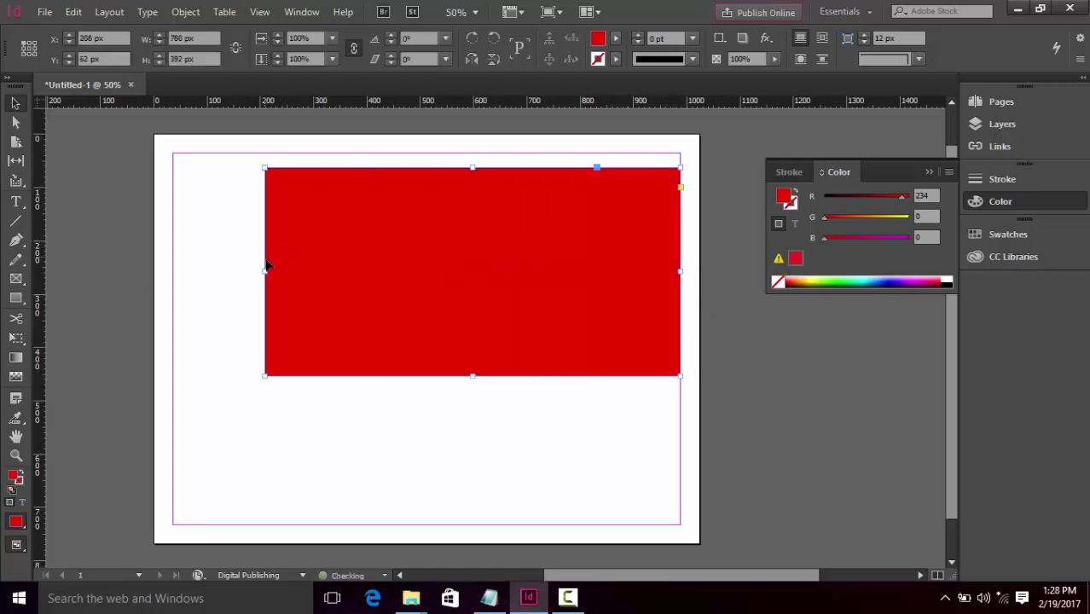
drag(265, 272, 173, 277)
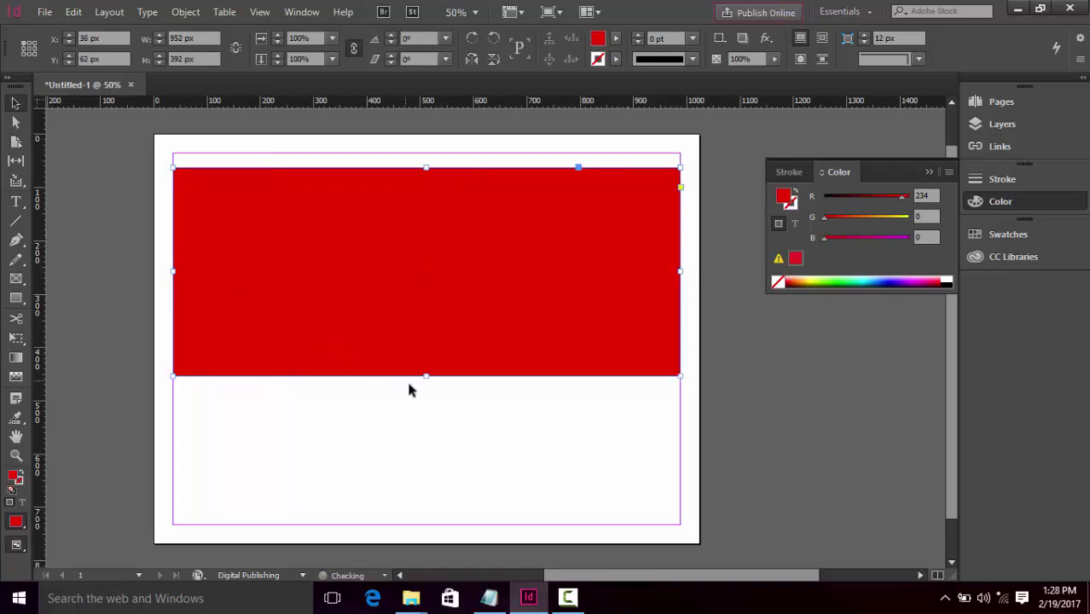
drag(426, 376, 430, 524)
drag(424, 168, 445, 153)
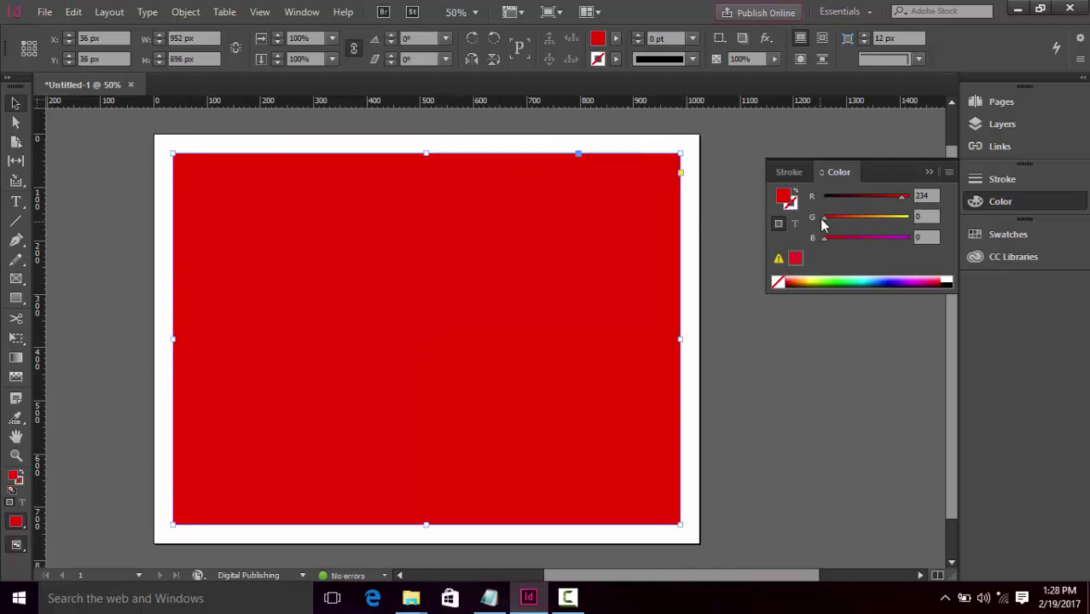
Change the margin-filling rectangle's fill to pale yellow, RGB 234, 236, 150, and deselect it
drag(822, 219, 904, 227)
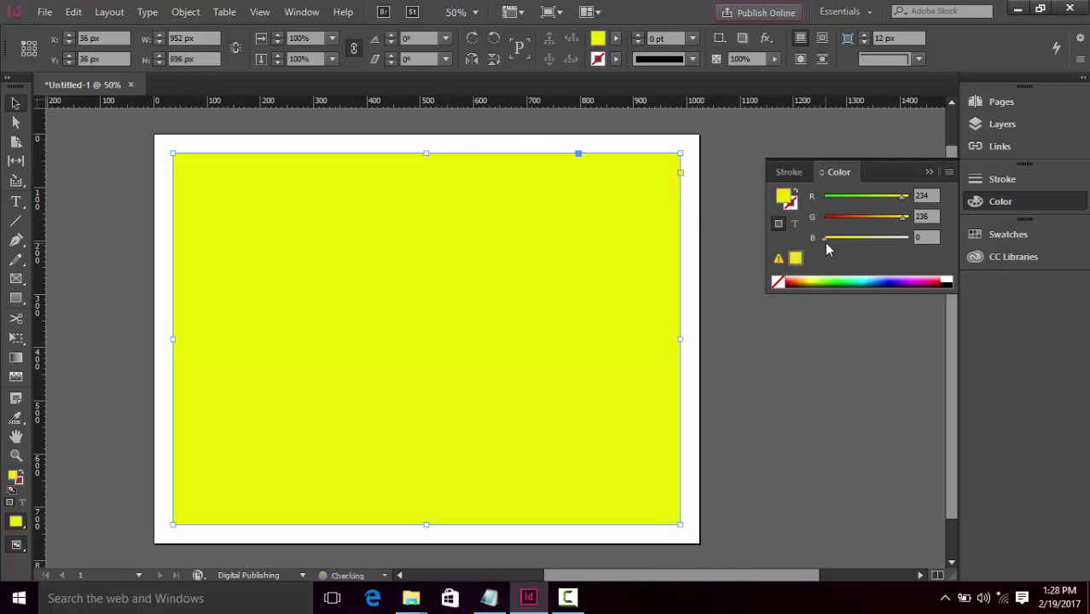
drag(825, 241, 873, 240)
click(826, 335)
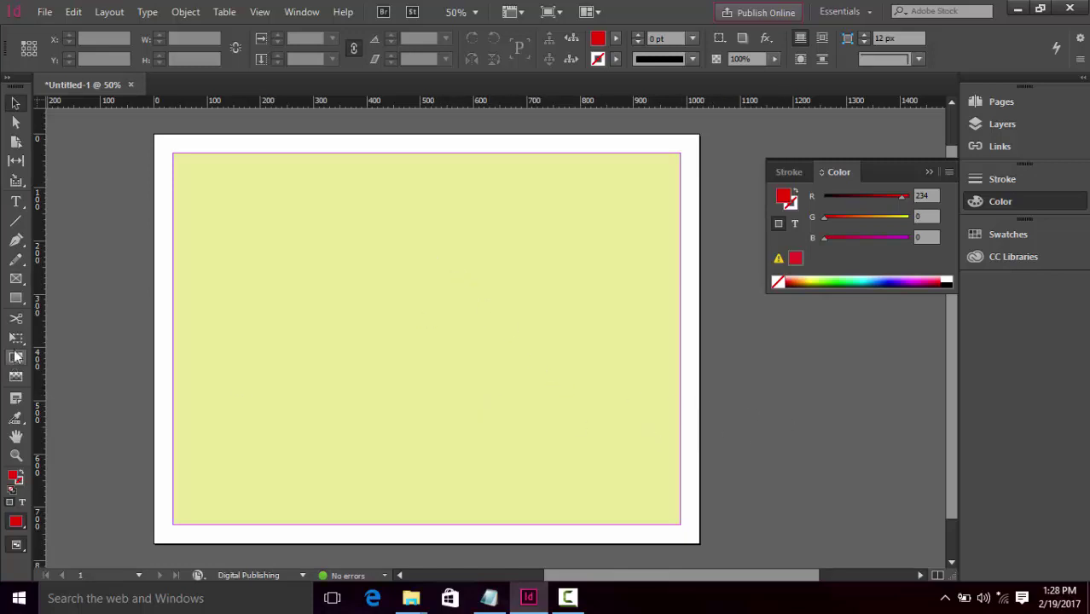
Draw a red rectangle about 762 × 278 px from the upper-left margin corner and undo it
click(15, 298)
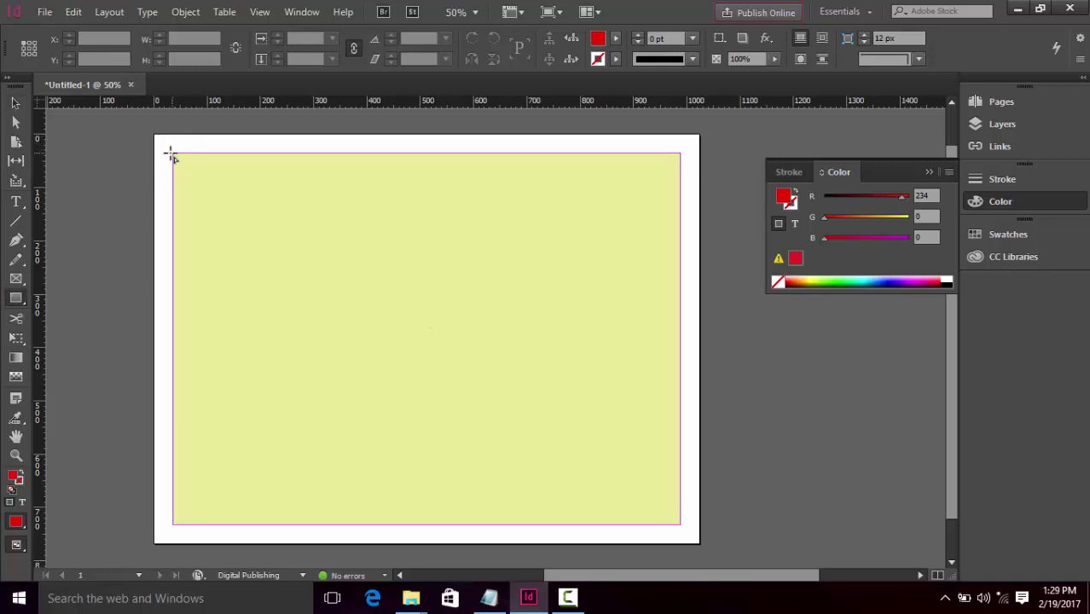
drag(173, 154, 578, 301)
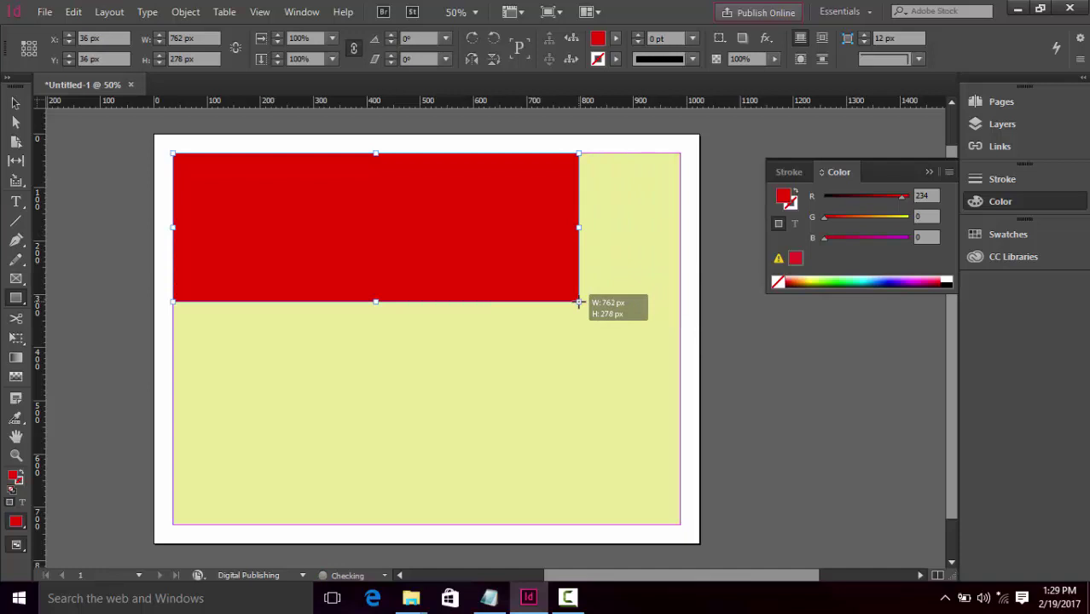
key(ctrl+z)
key(v)
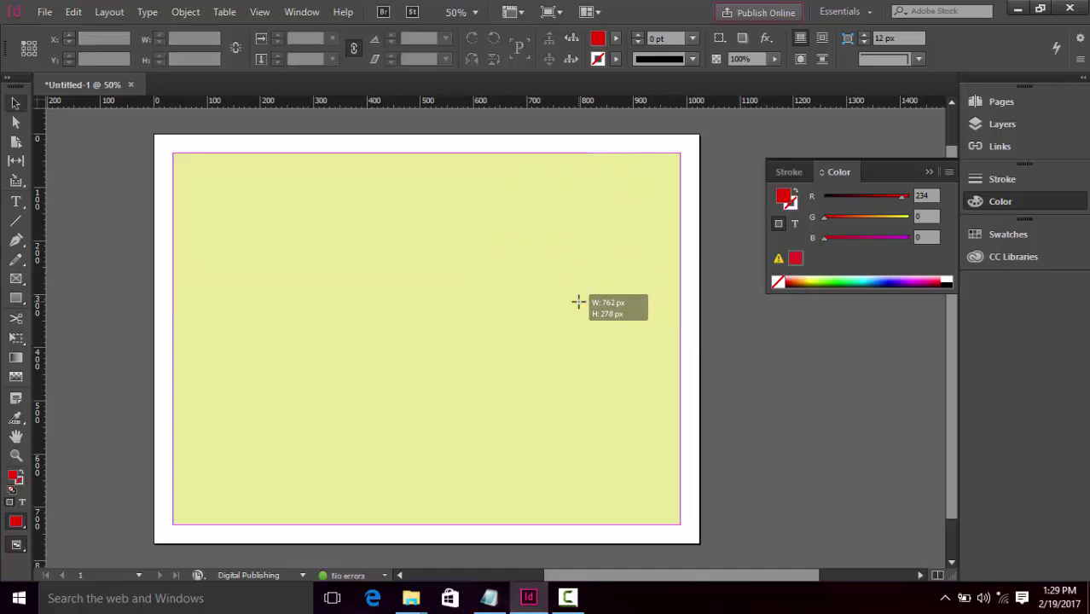
Duplicate the pale yellow rectangle in place as a strip 82 px high along the page's top margin, filled with RGB 207, 241, 29
click(578, 305)
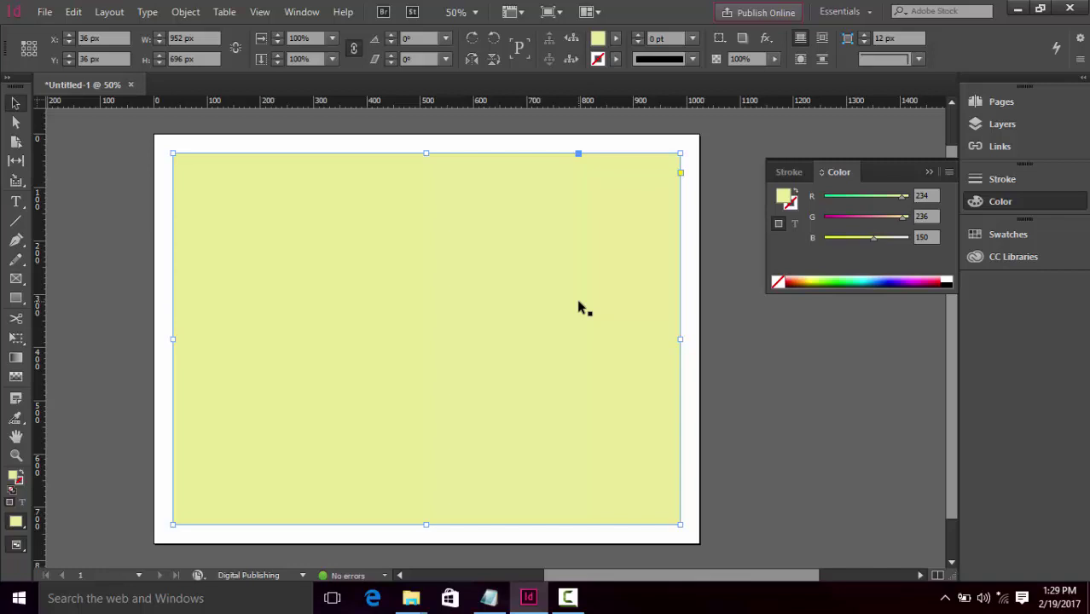
drag(844, 238, 840, 237)
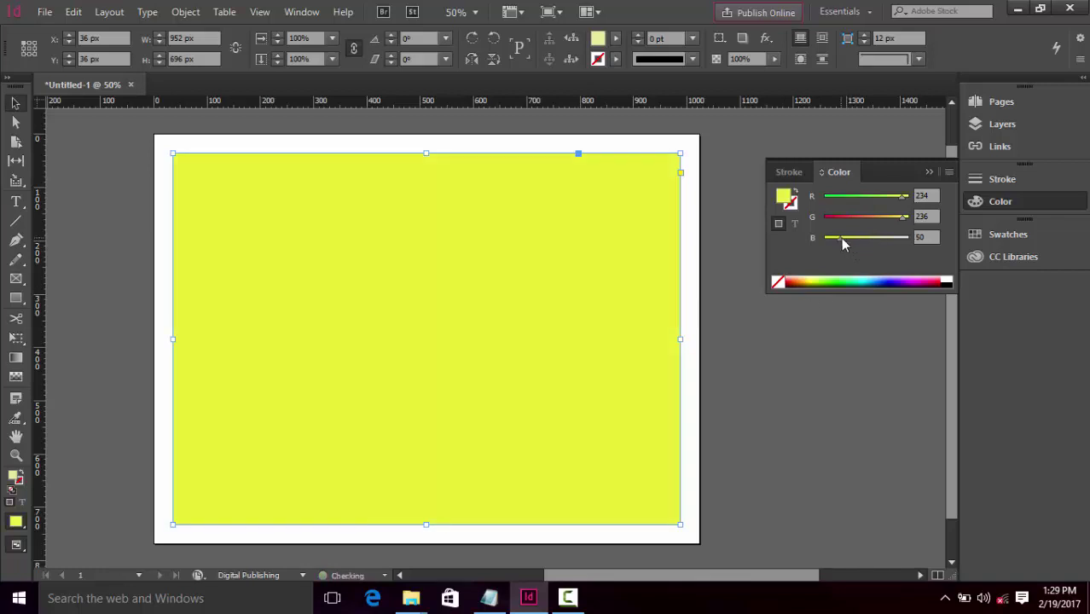
drag(902, 197, 884, 197)
click(904, 216)
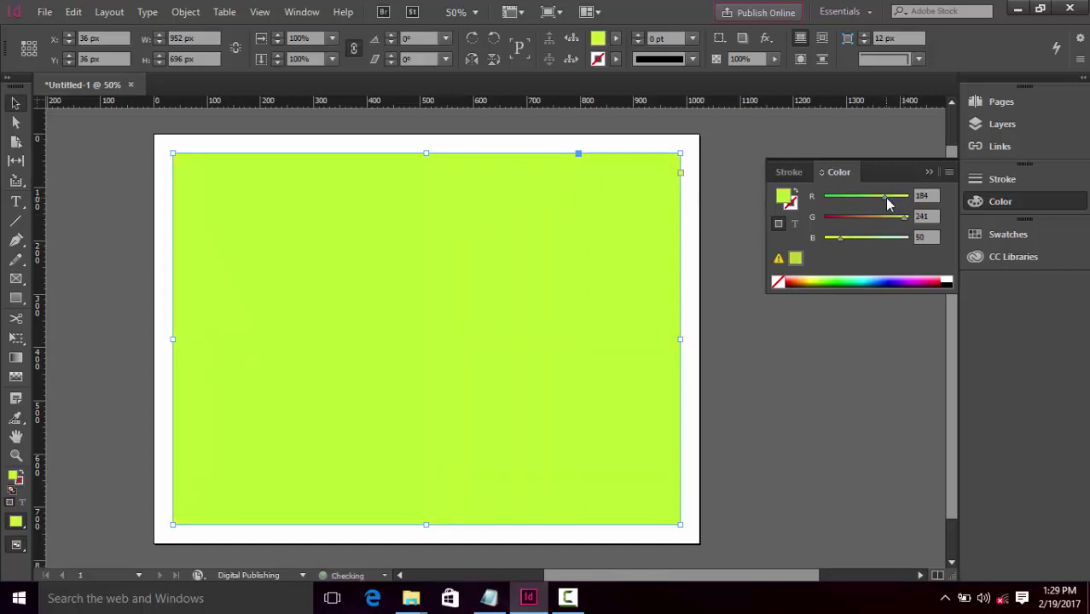
drag(892, 197, 874, 198)
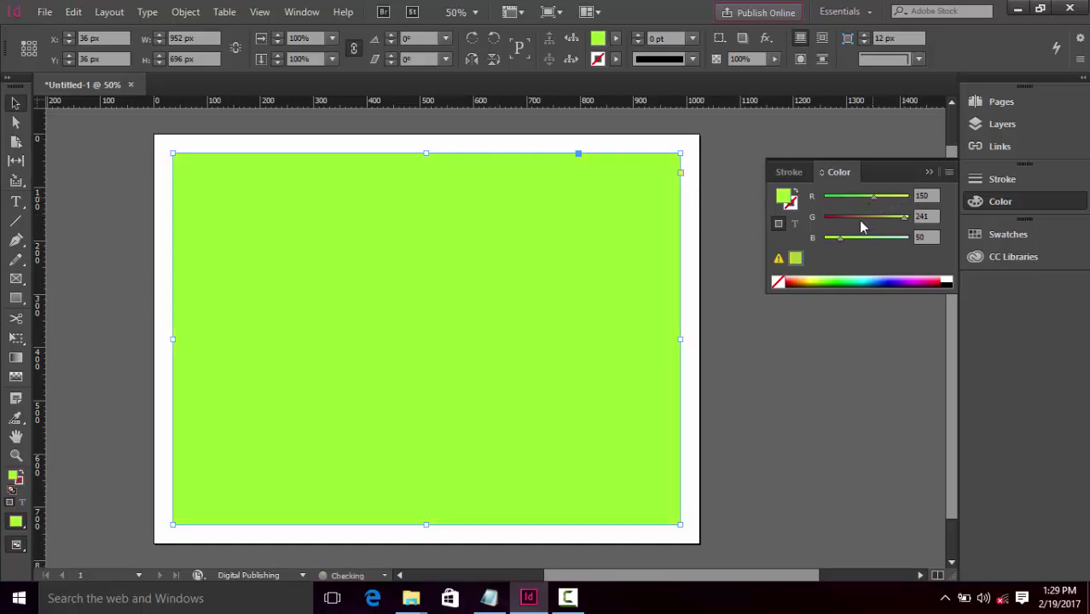
drag(841, 238, 832, 237)
drag(872, 197, 894, 197)
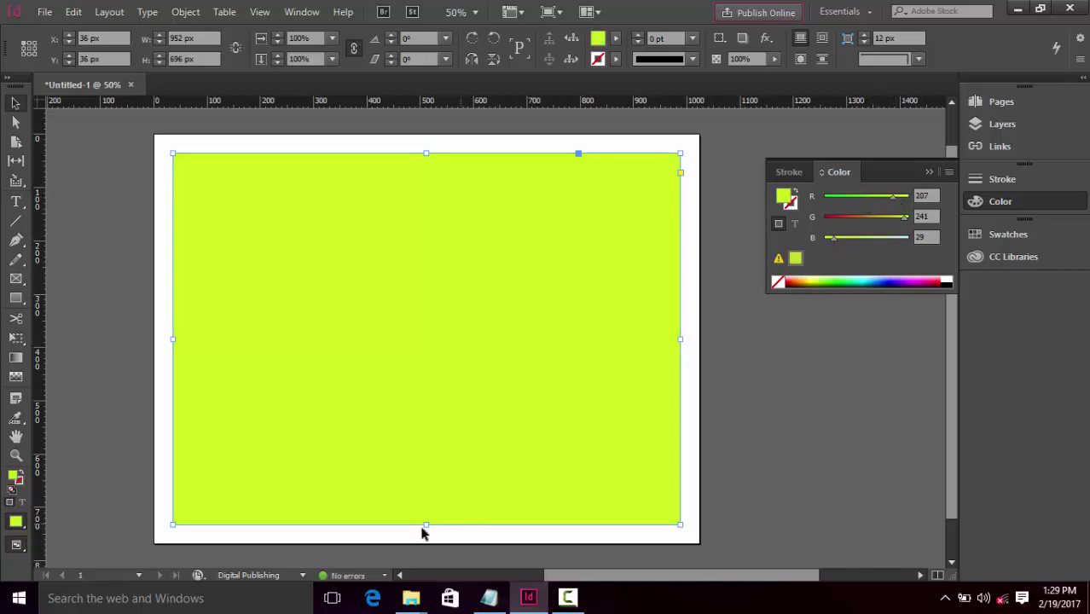
drag(428, 525, 500, 203)
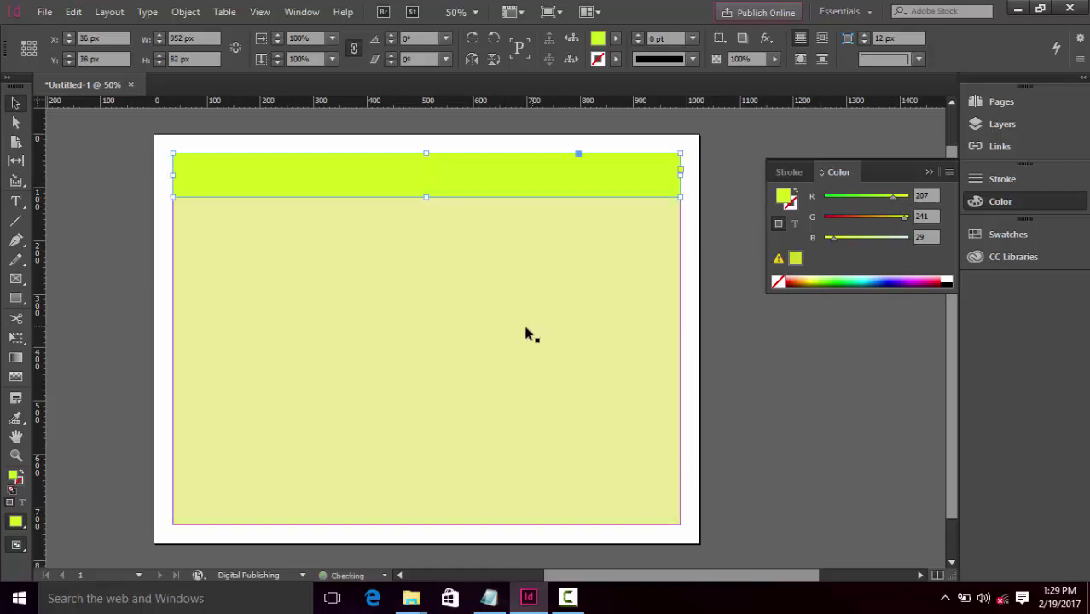
Duplicate the pale yellow rectangle in place as a strip 218 px high along the page's bottom margin, filled with RGB 234, 129, 31
click(82, 310)
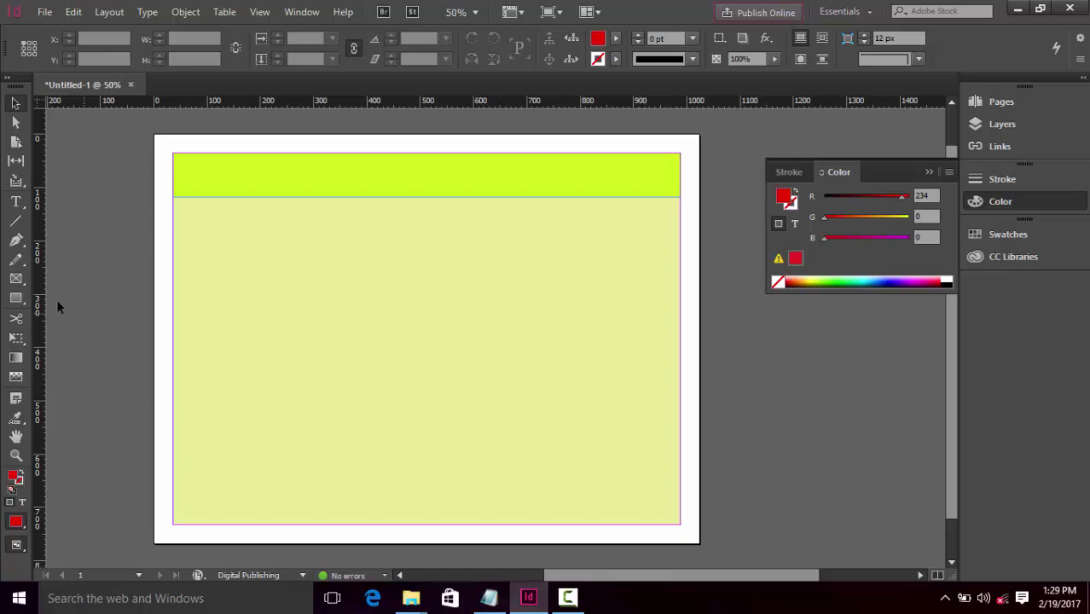
click(500, 330)
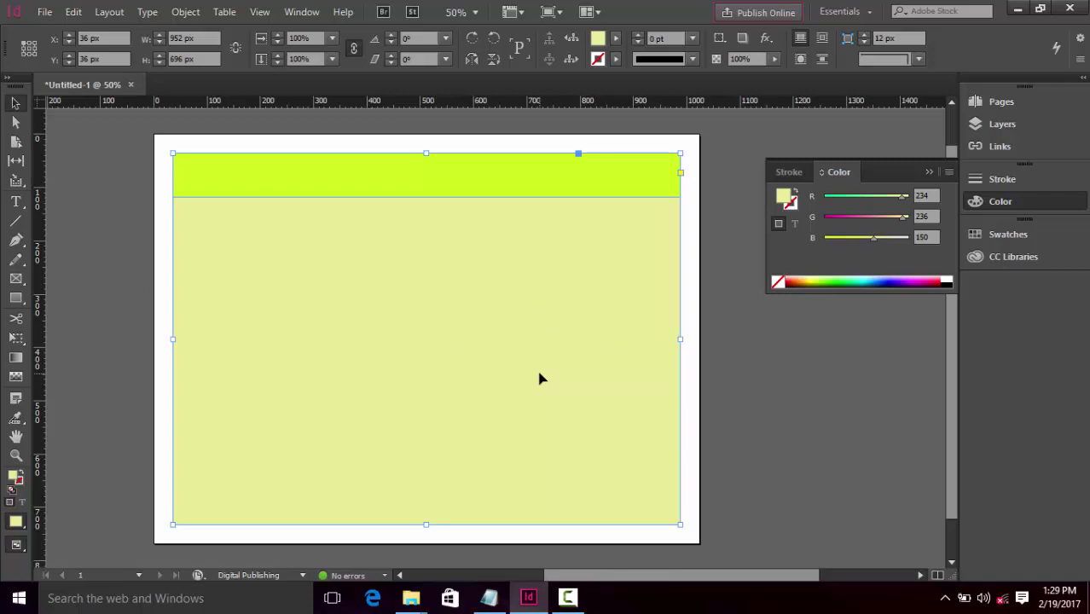
key(ctrl+z)
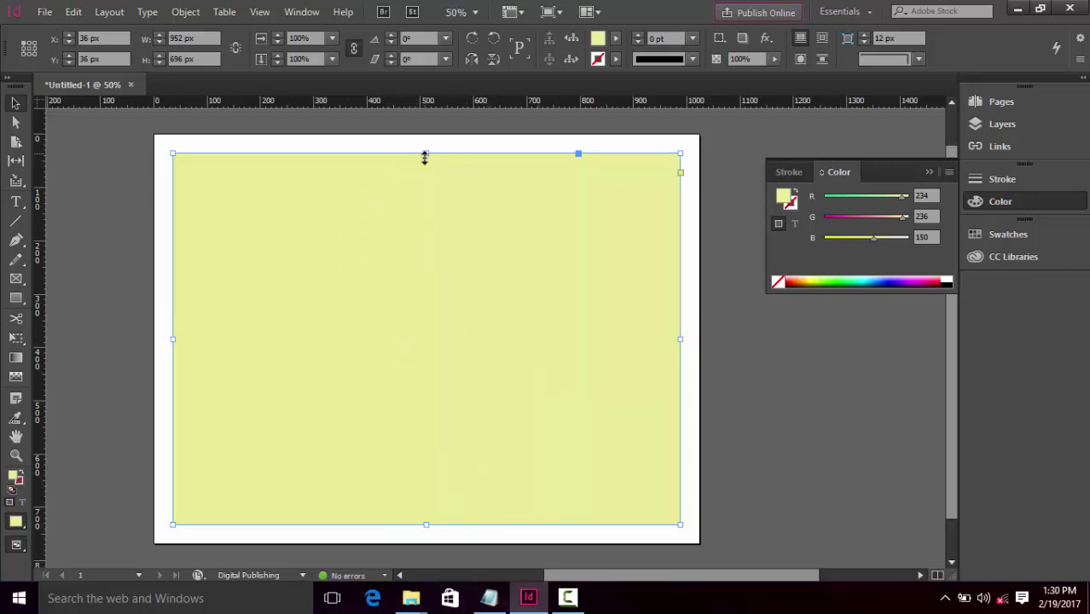
drag(426, 153, 431, 409)
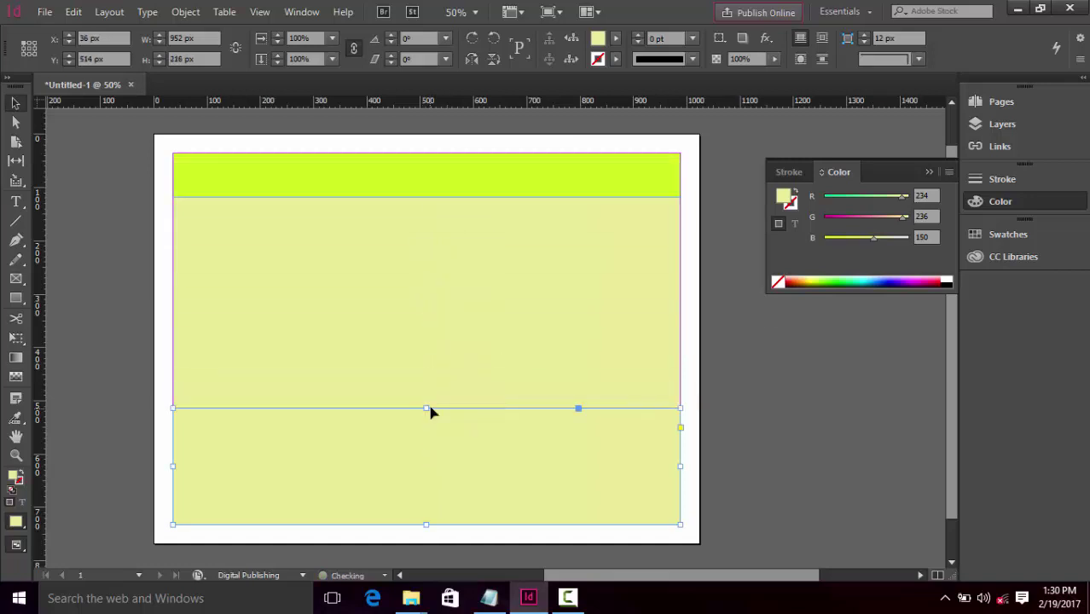
click(847, 217)
click(841, 237)
drag(839, 239, 868, 220)
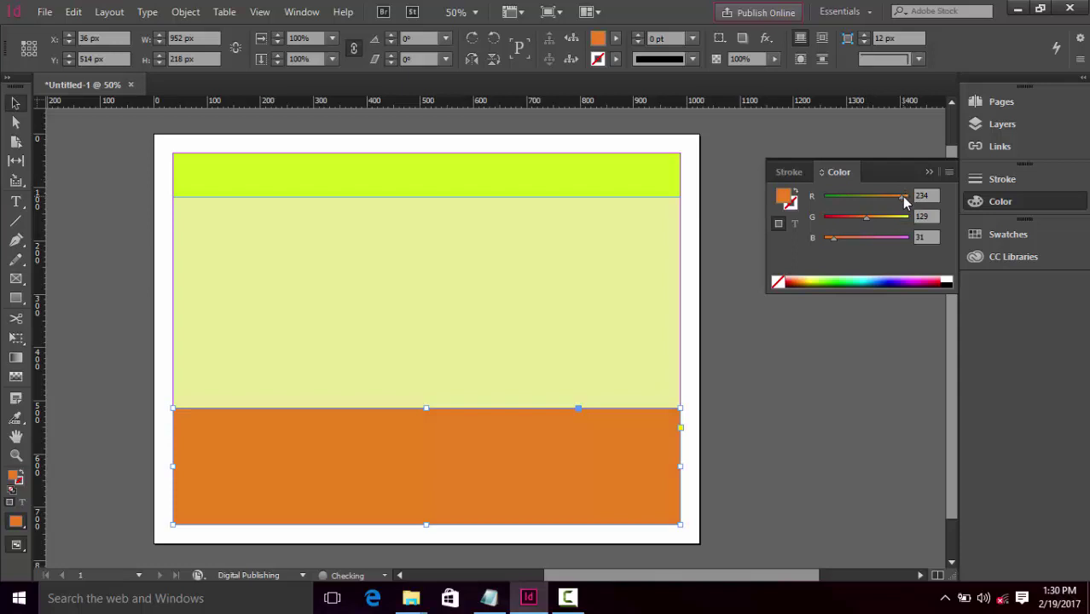
click(815, 345)
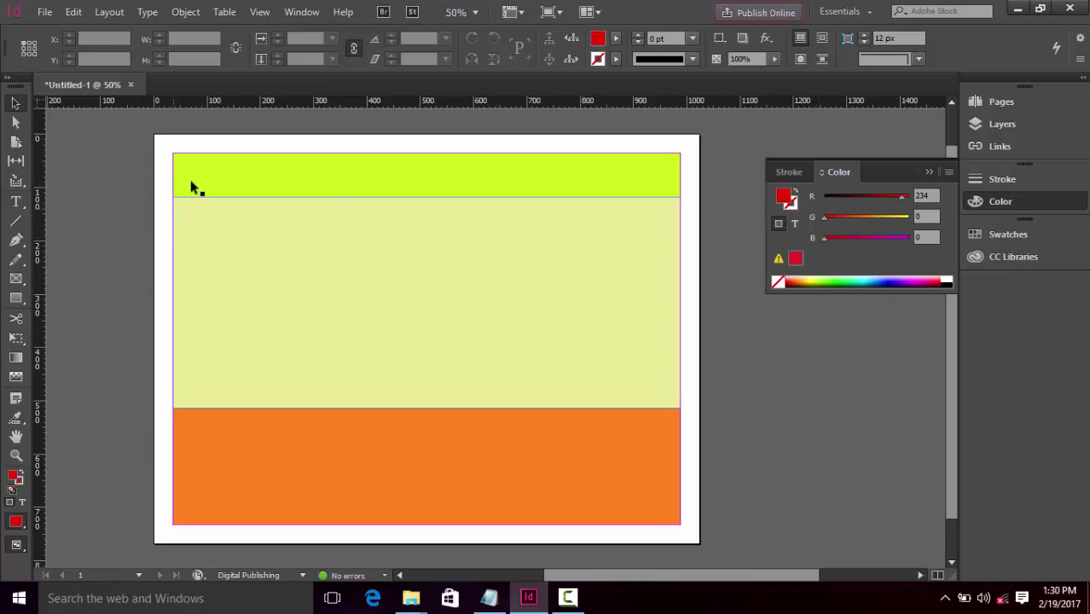
Duplicate the pale yellow rectangle in place as a vertical strip 72 px wide along the page's left margin, filled with RGB 234, 72, 150
click(468, 306)
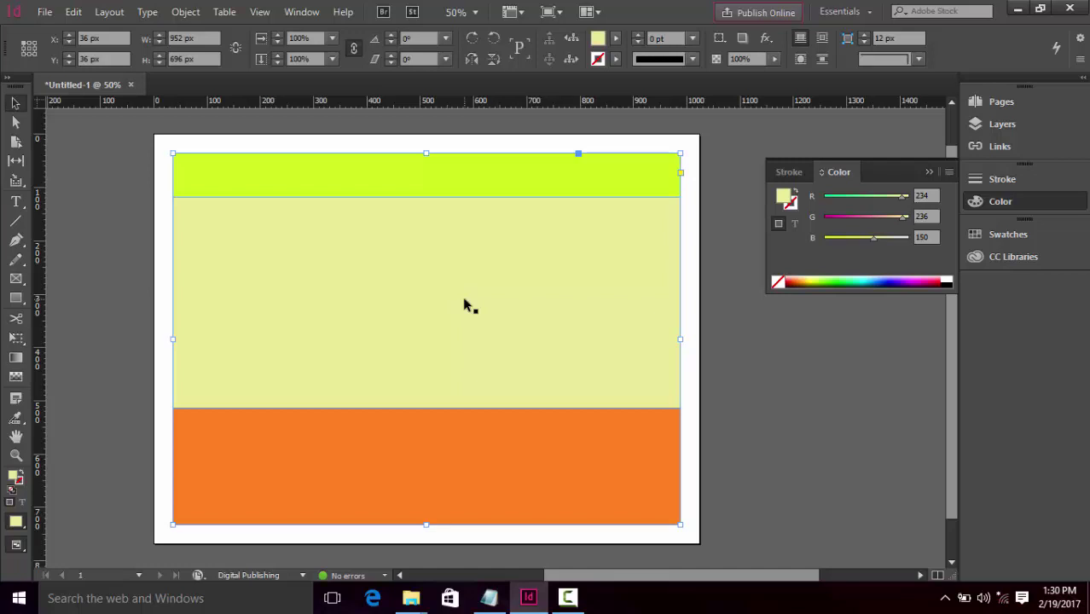
key(ctrl+shift+bracketright)
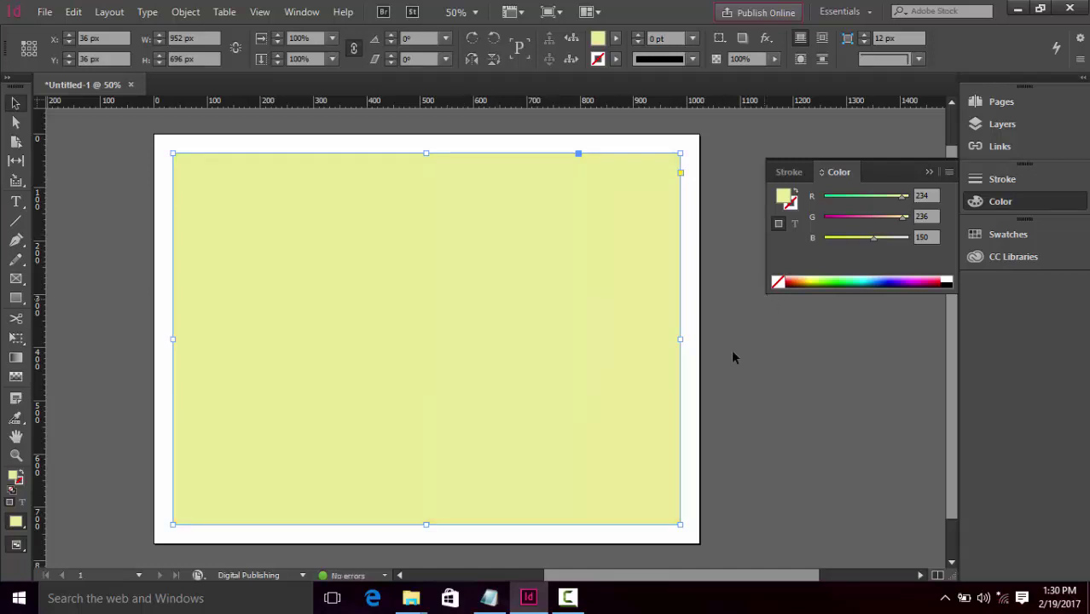
drag(681, 338, 210, 309)
click(846, 216)
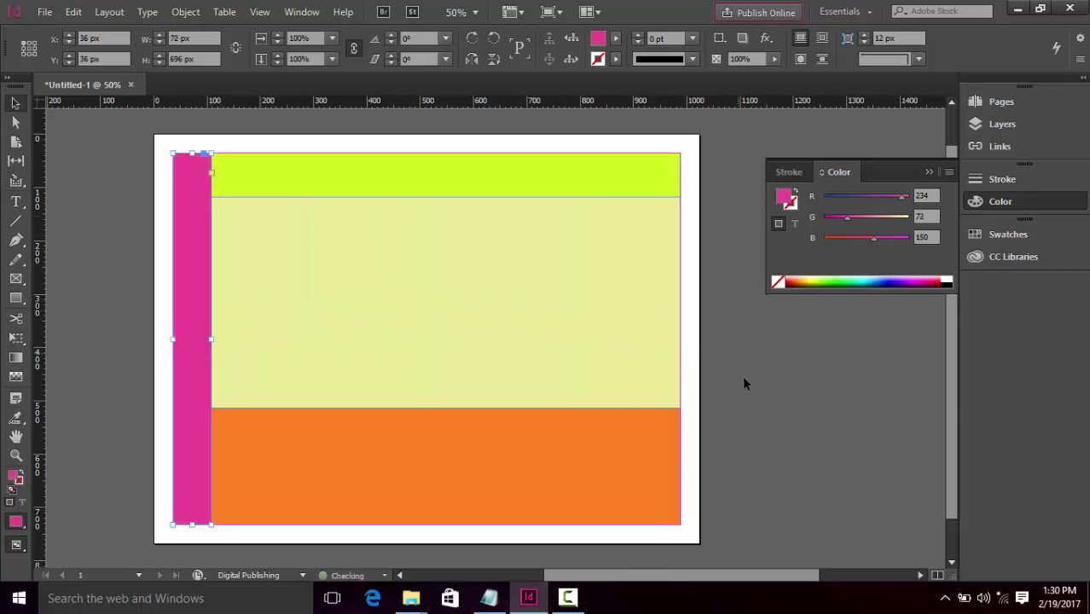
click(765, 397)
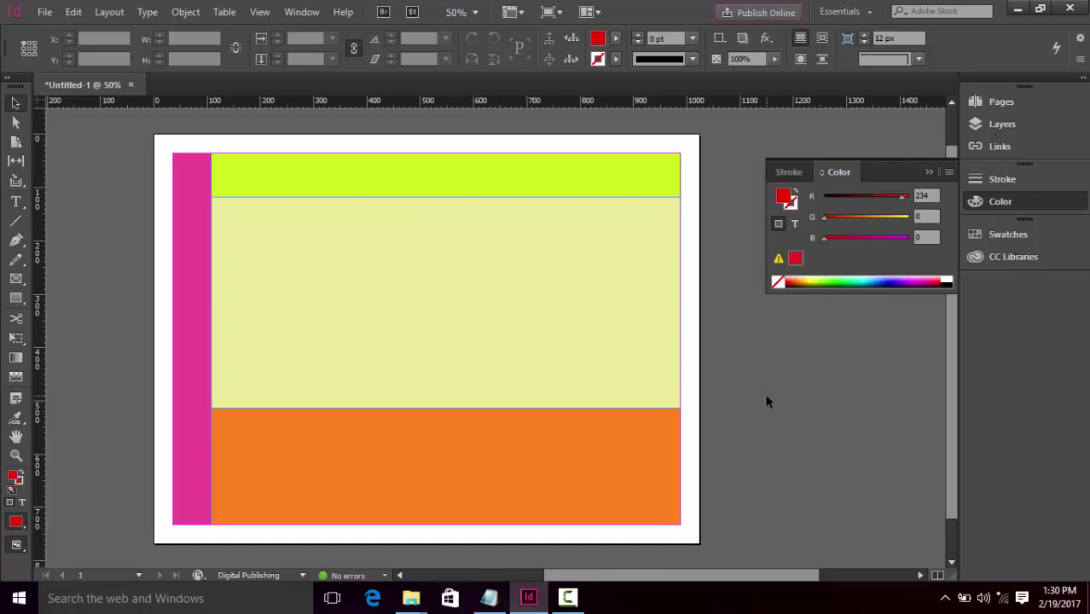
Delete all the coloured rectangles from the page
drag(121, 156, 323, 528)
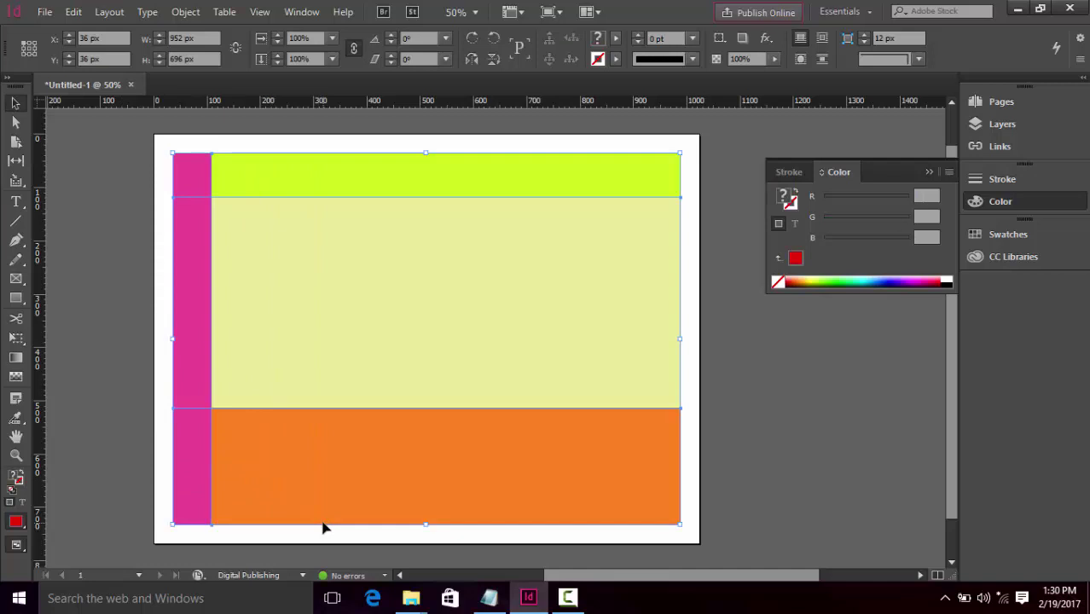
key(Delete)
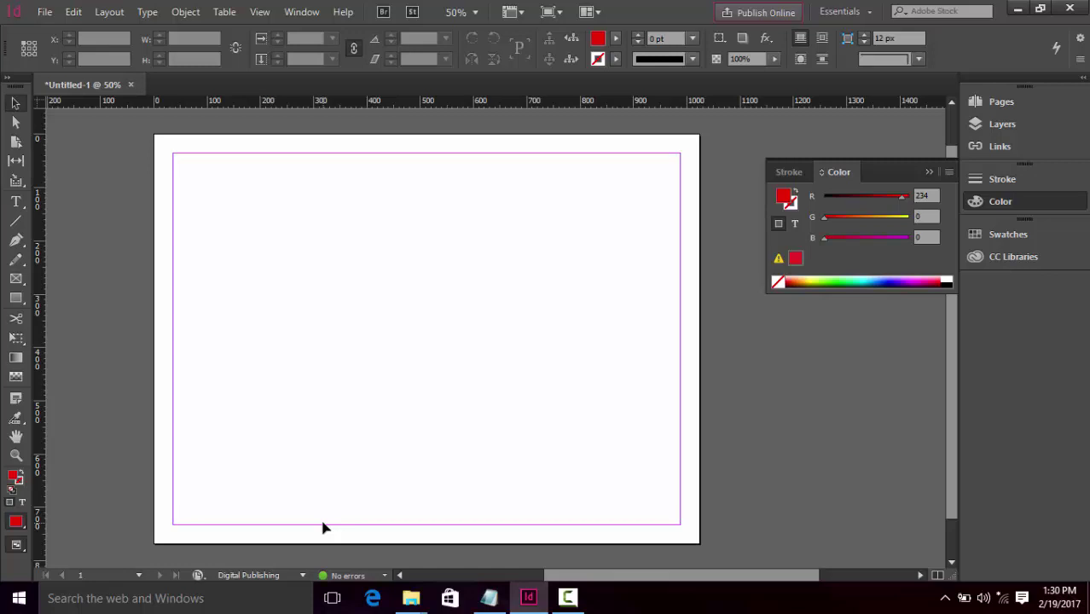
click(566, 597)
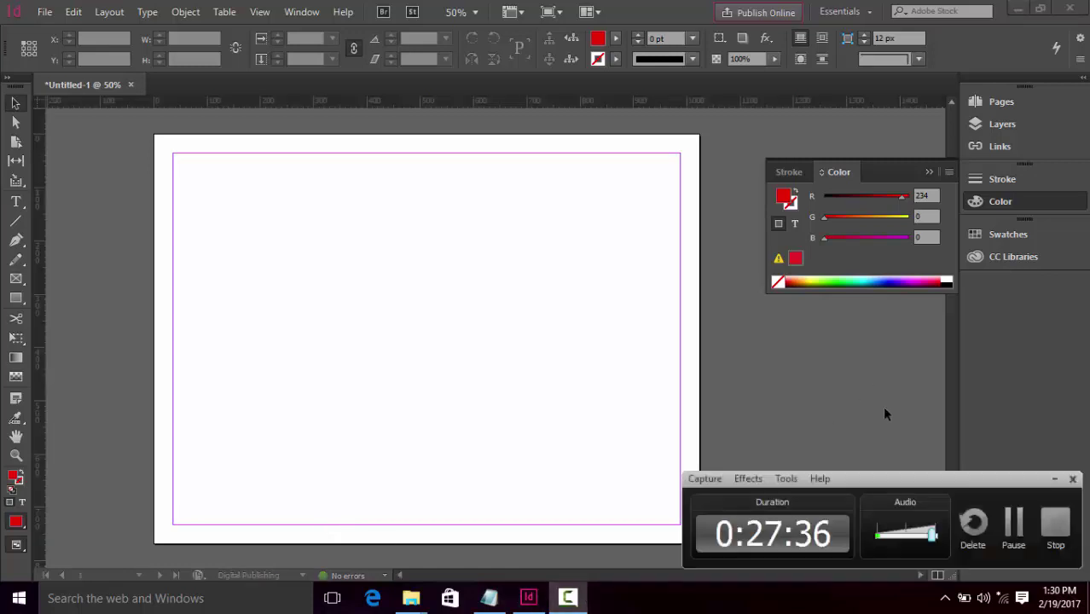
click(1012, 531)
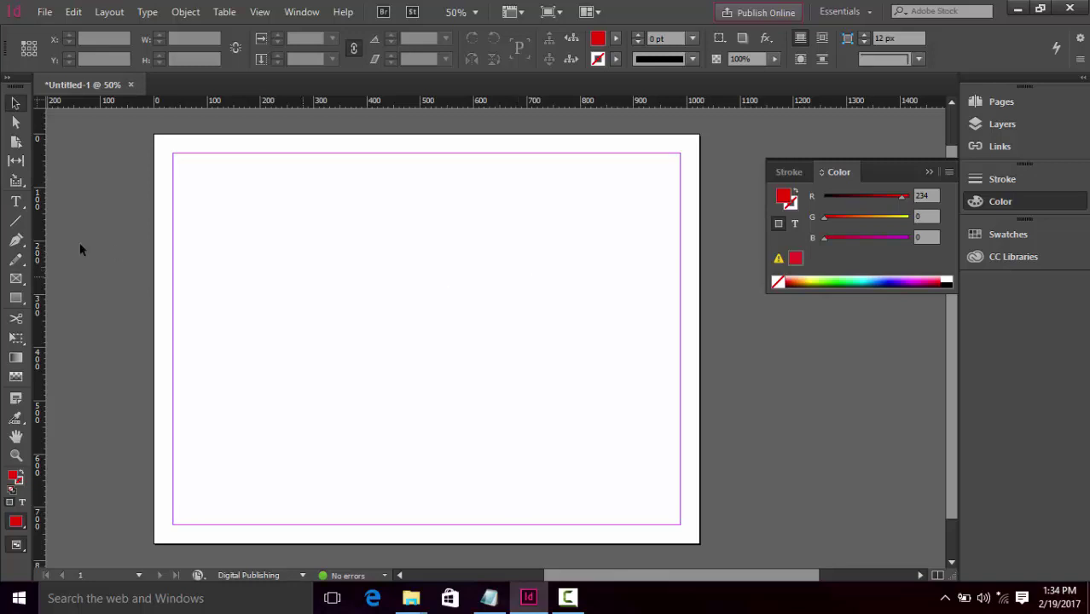
Create a text frame about 690 × 222 px near the upper-left margin corner, reading "I AM THE KING OF JUNGLE" and "I RULE IT IN MY WAY" on two lines
click(19, 204)
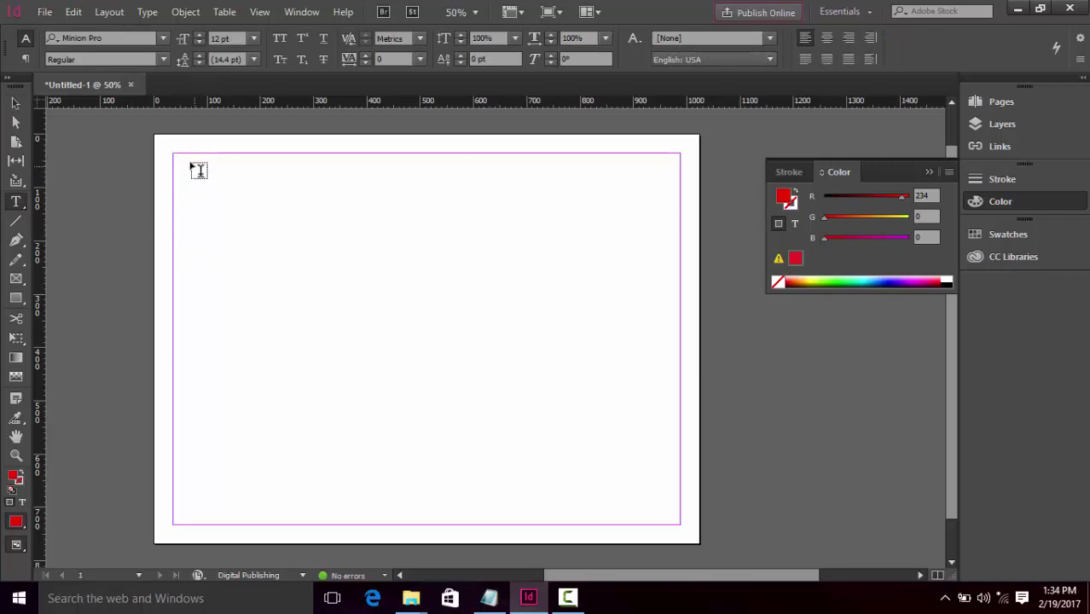
drag(185, 159, 552, 276)
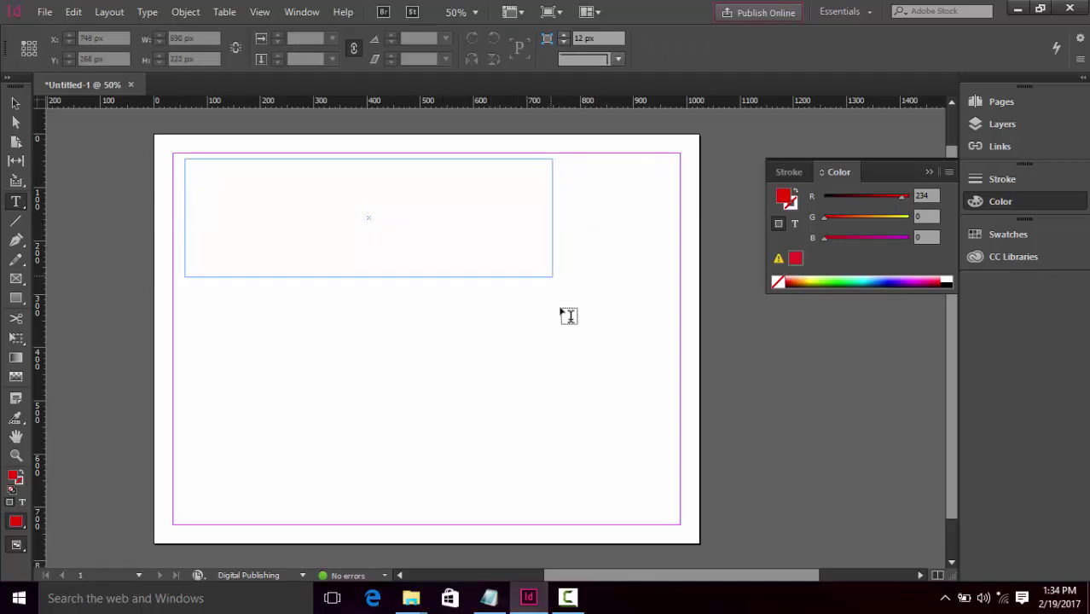
click(499, 272)
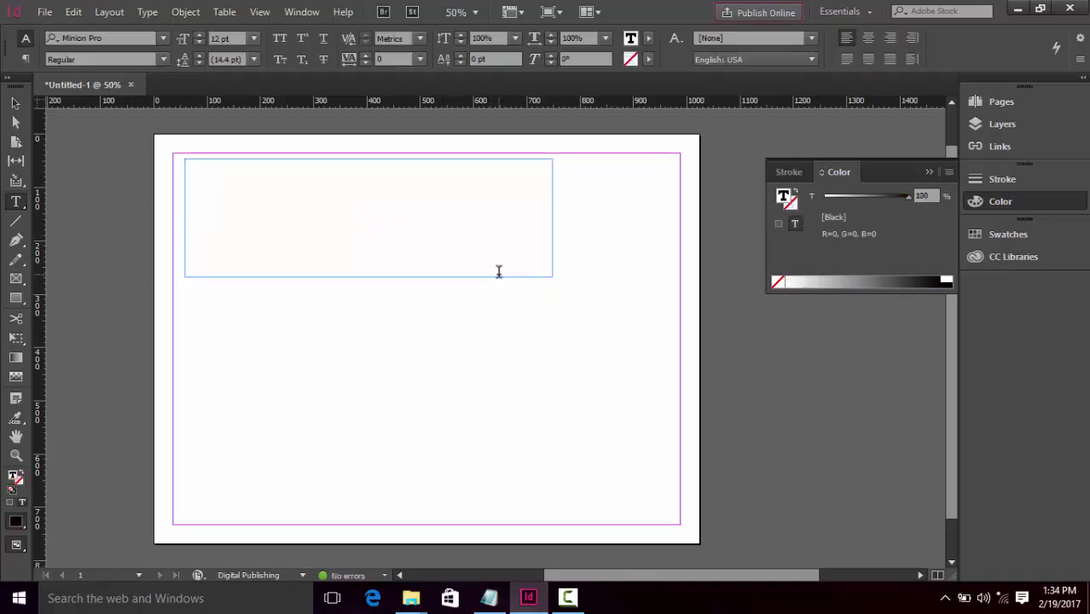
text(I AM THE KING OF JUNGLE)
key(Return)
text(I RUL)
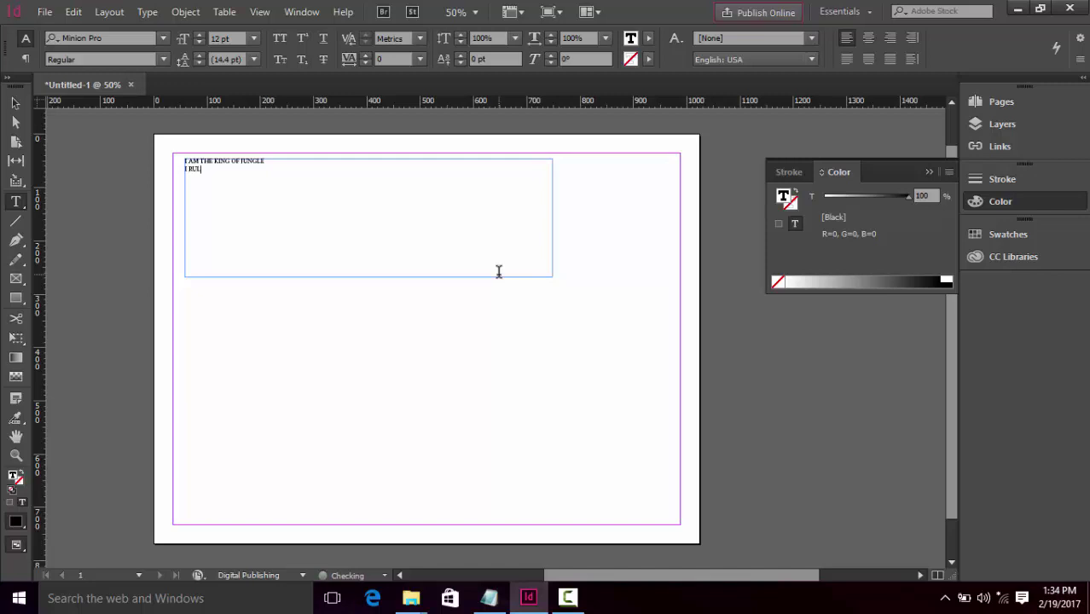
text(E IT IN MY WAY)
text(Y)
key(BackSpace)
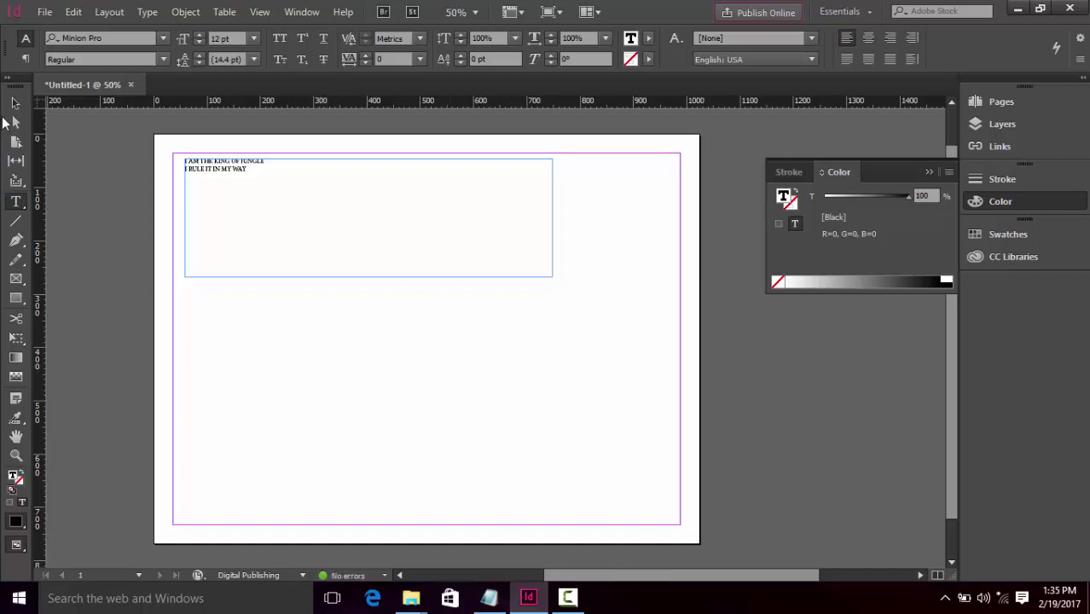
click(13, 103)
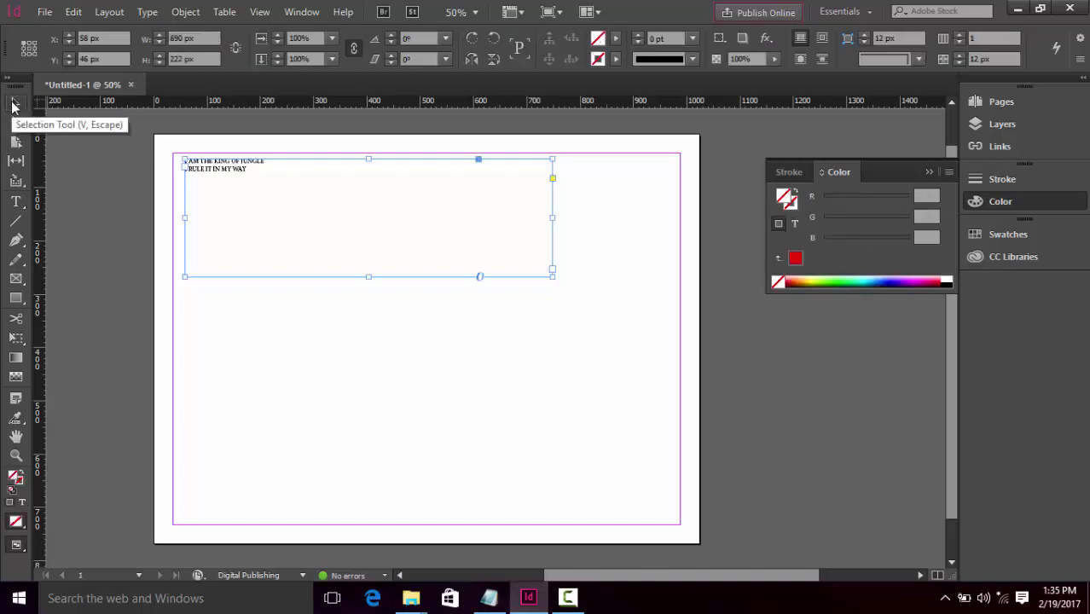
Display the Character panel and place it beside the page, below the Color panel
click(300, 17)
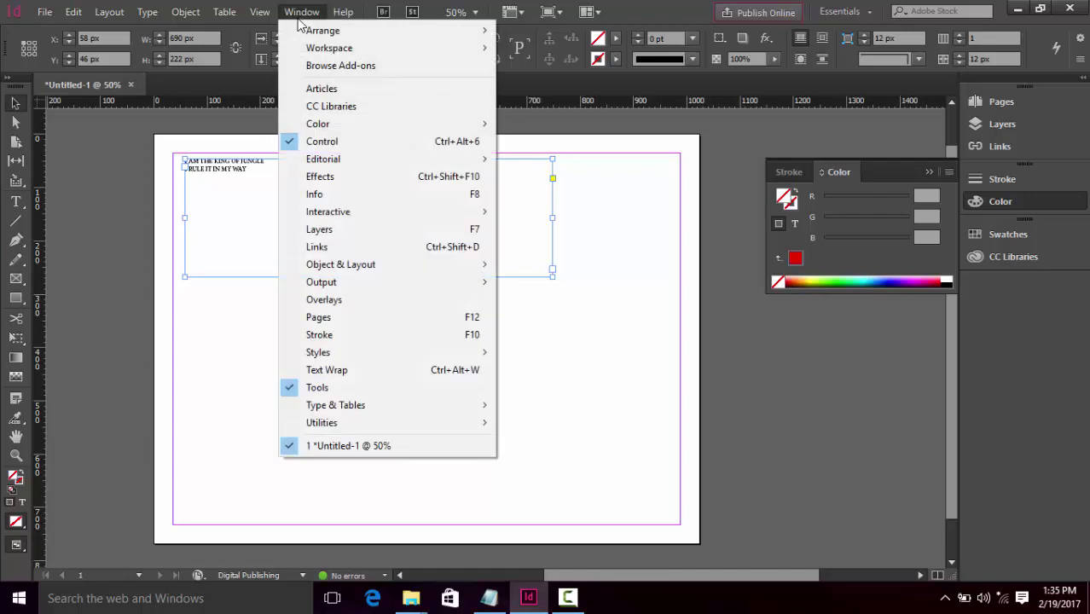
mouse_move(396, 404)
click(534, 406)
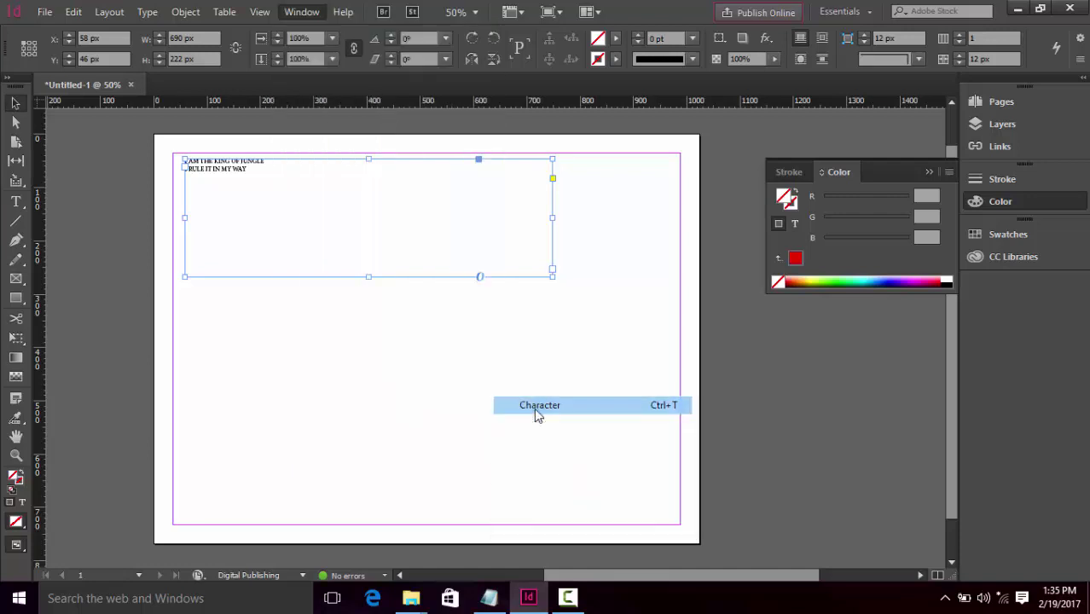
drag(582, 289, 828, 333)
Display the Paragraph panel, group it with the Character panel, and move the group over the page below the text frame
click(302, 12)
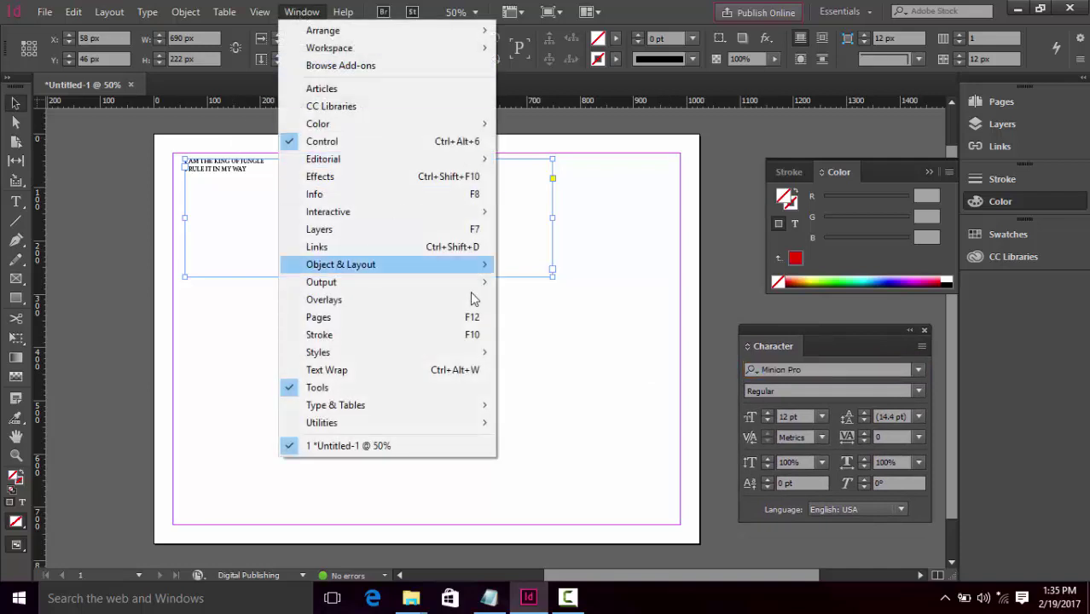
mouse_move(470, 405)
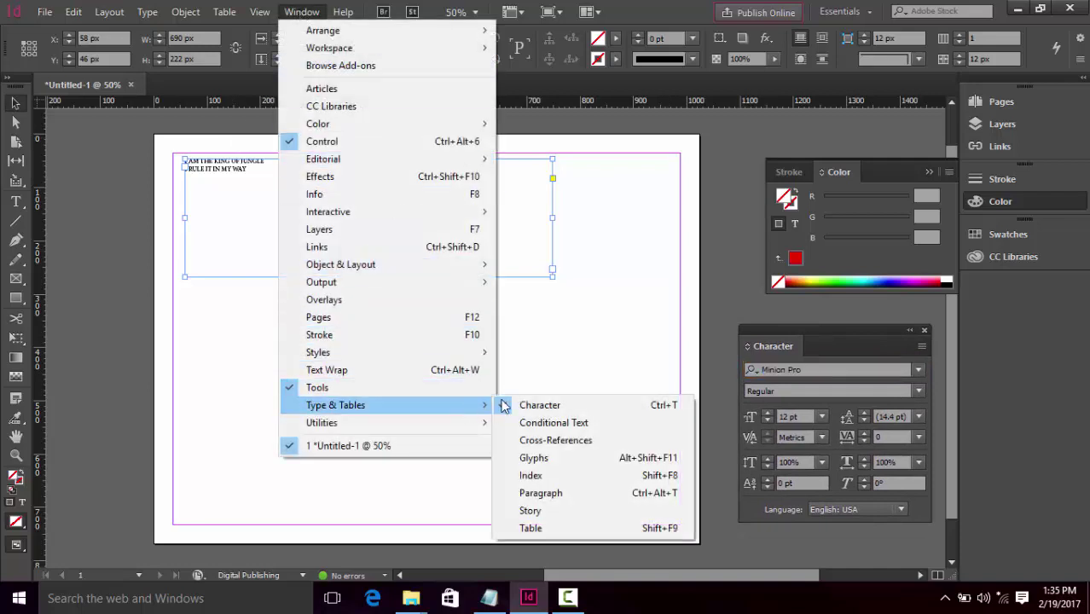
click(541, 493)
drag(534, 298, 528, 319)
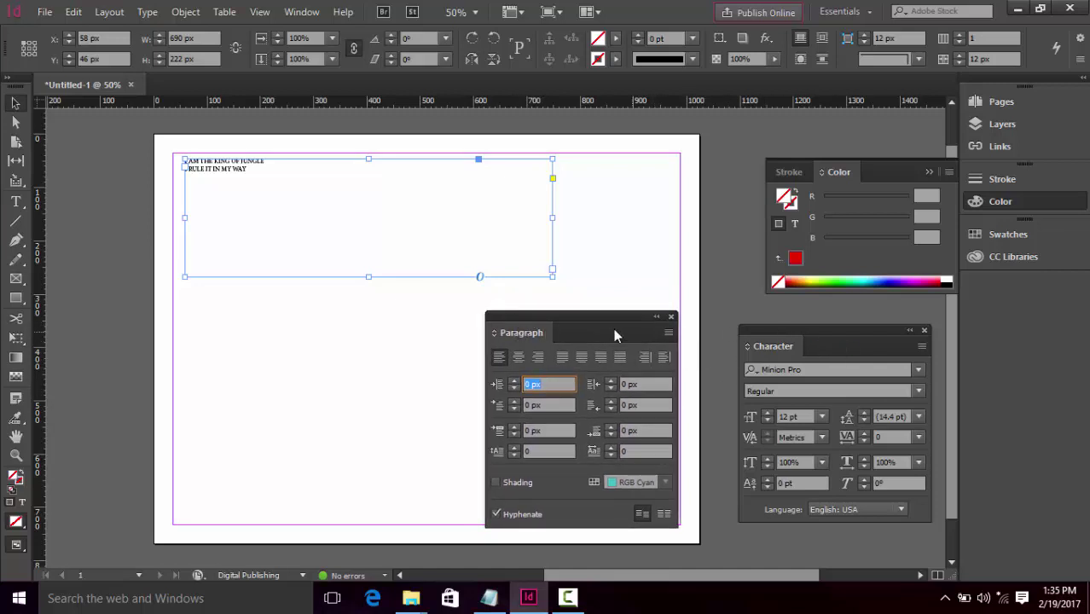
drag(522, 330, 828, 344)
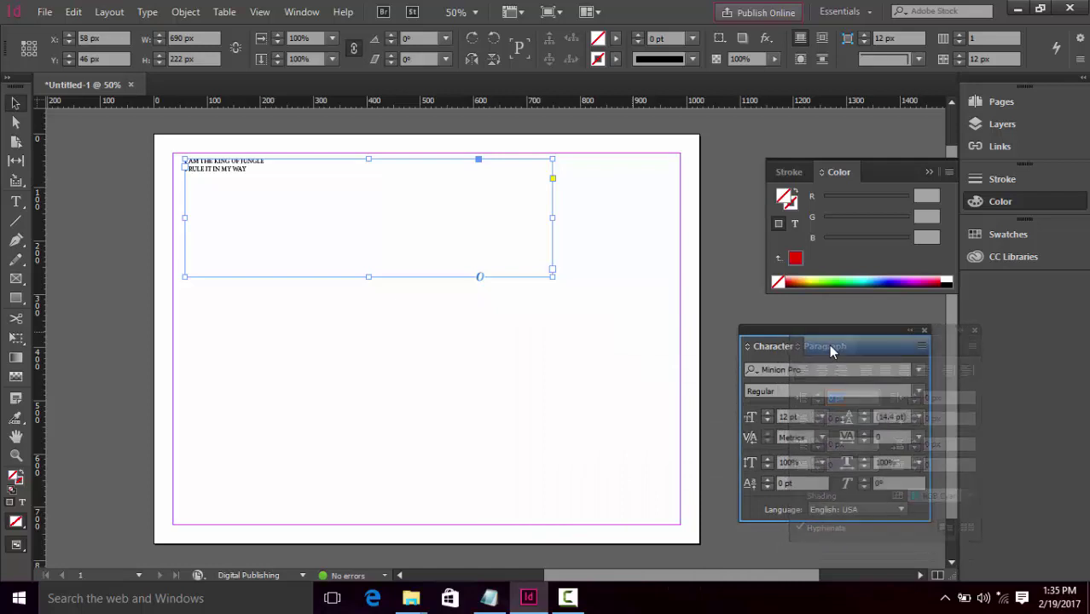
click(764, 345)
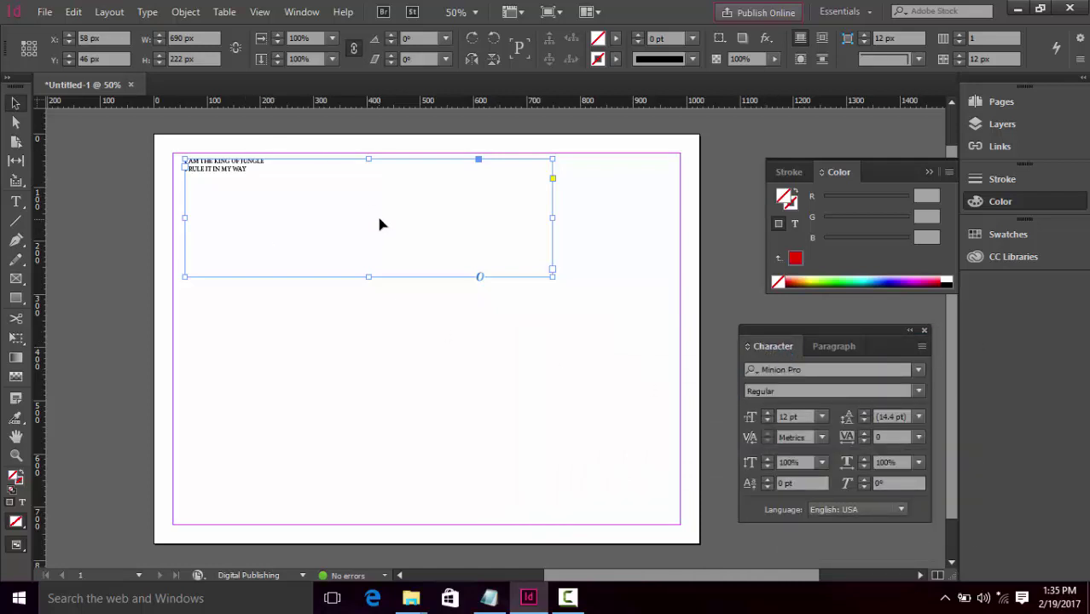
drag(849, 330, 550, 300)
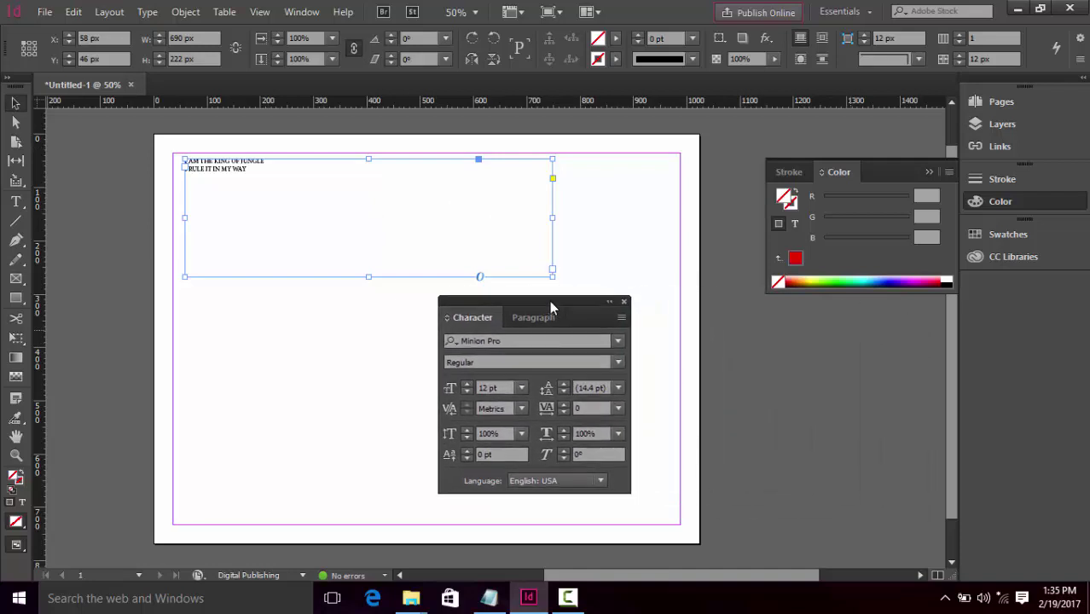
Set the text frame's font to Bauhaus 93 and its size to 45 pt
click(619, 341)
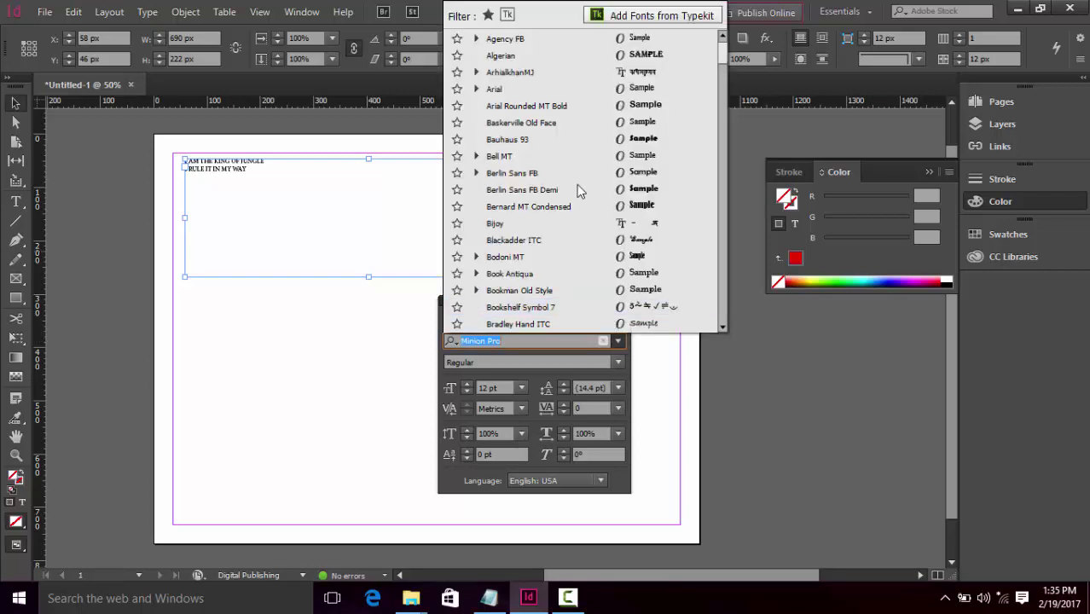
click(569, 139)
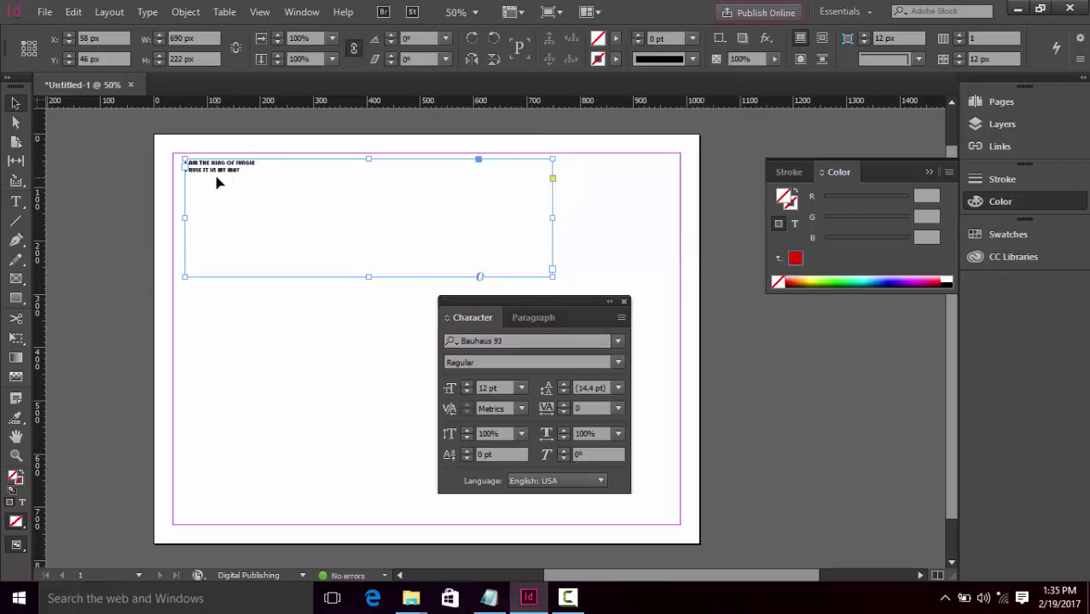
click(467, 384)
click(467, 384)
click(467, 385)
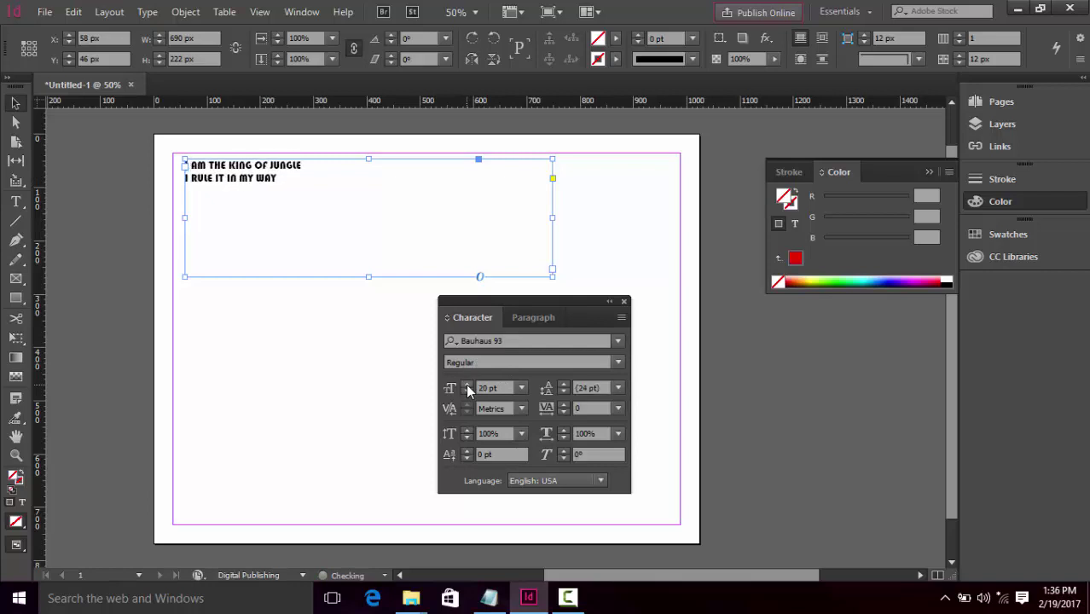
click(466, 385)
click(466, 384)
click(466, 385)
click(467, 385)
click(466, 384)
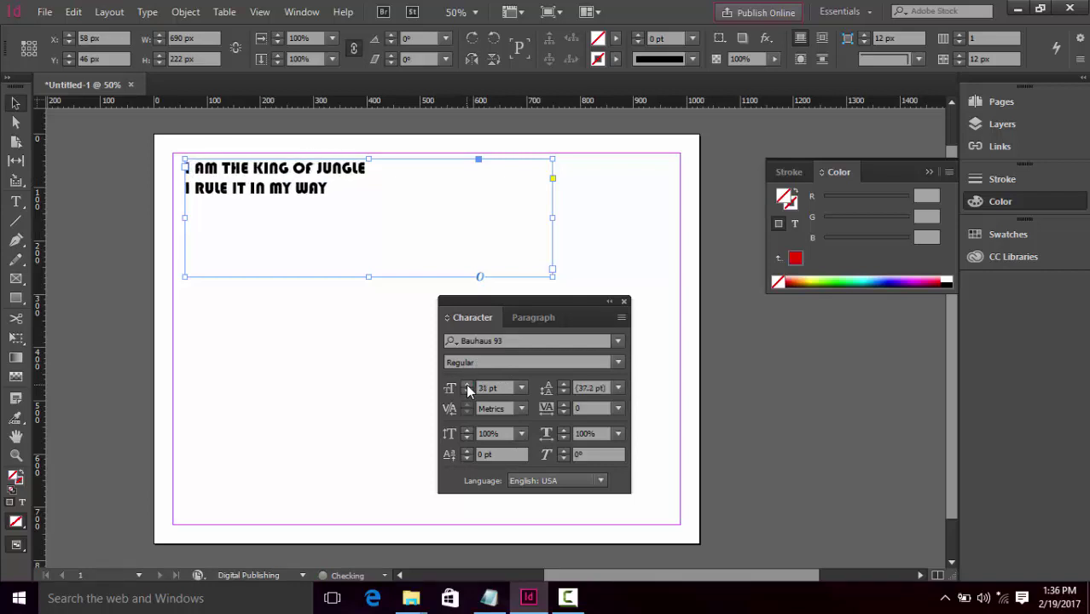
click(466, 385)
click(467, 385)
click(466, 384)
click(466, 385)
click(466, 385)
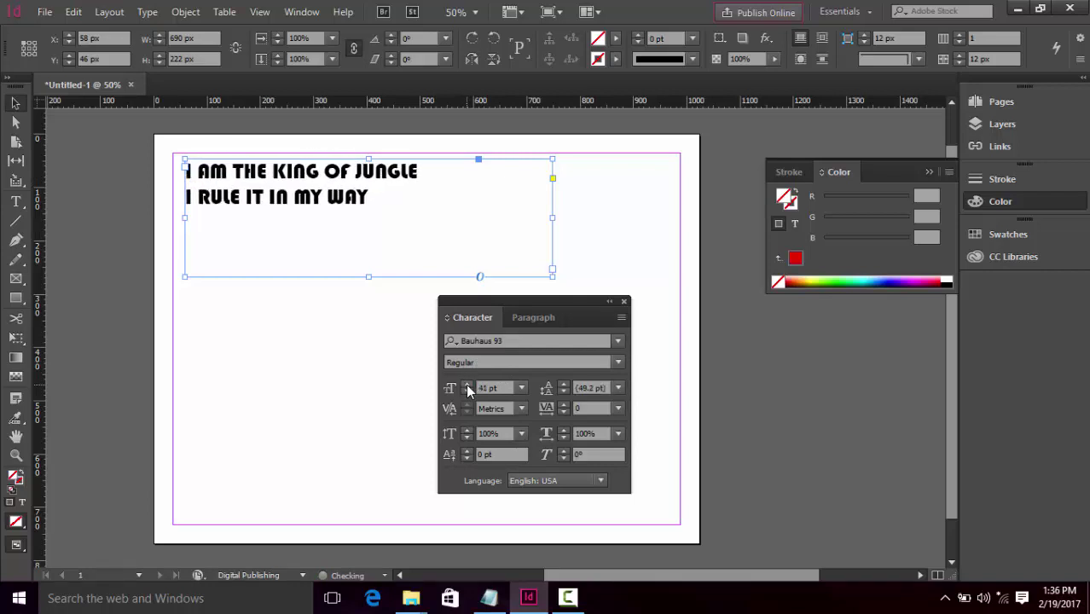
click(466, 385)
click(467, 384)
click(467, 385)
click(467, 385)
click(467, 384)
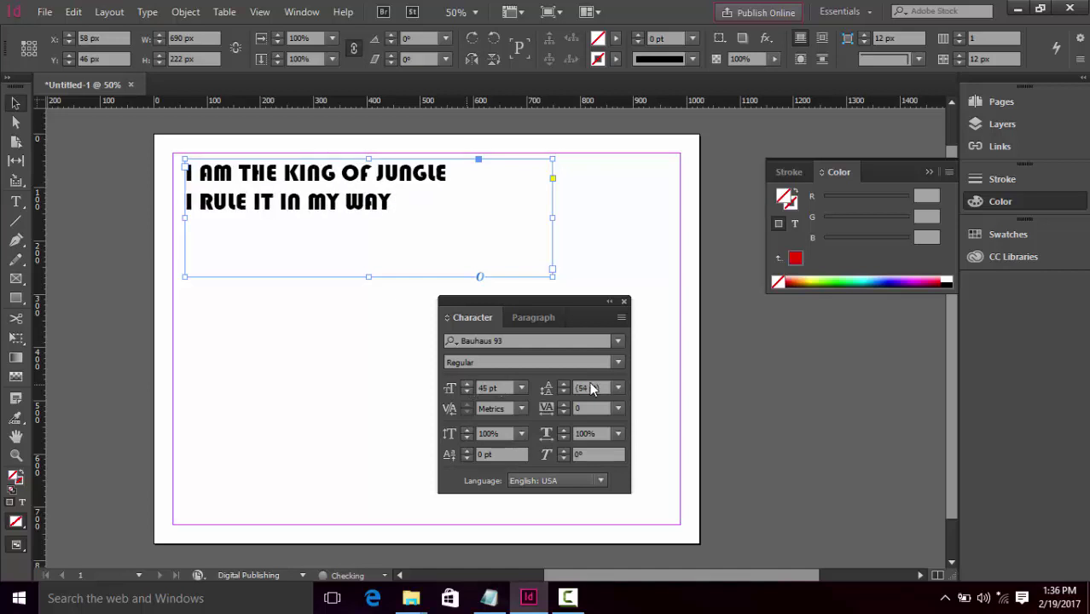
Set the text frame's font to Arial and look through the font styles available for it
click(617, 341)
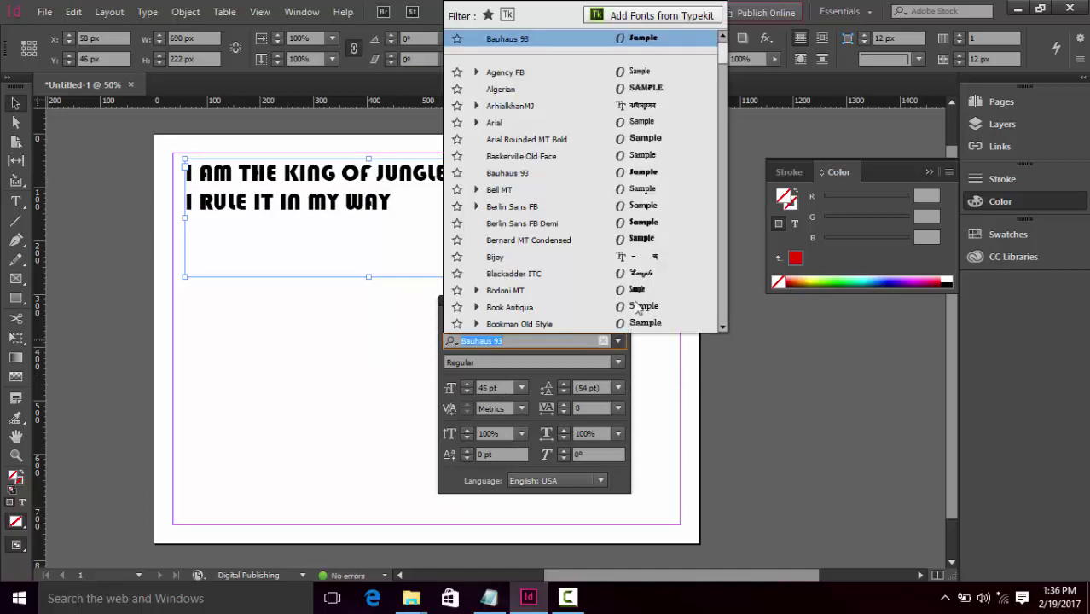
click(551, 344)
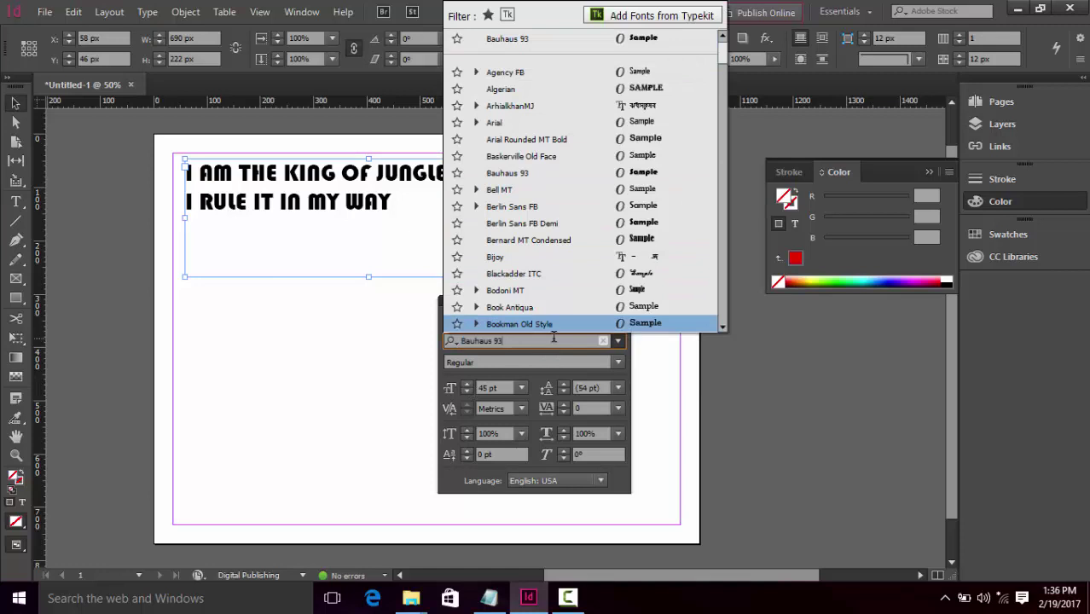
click(619, 340)
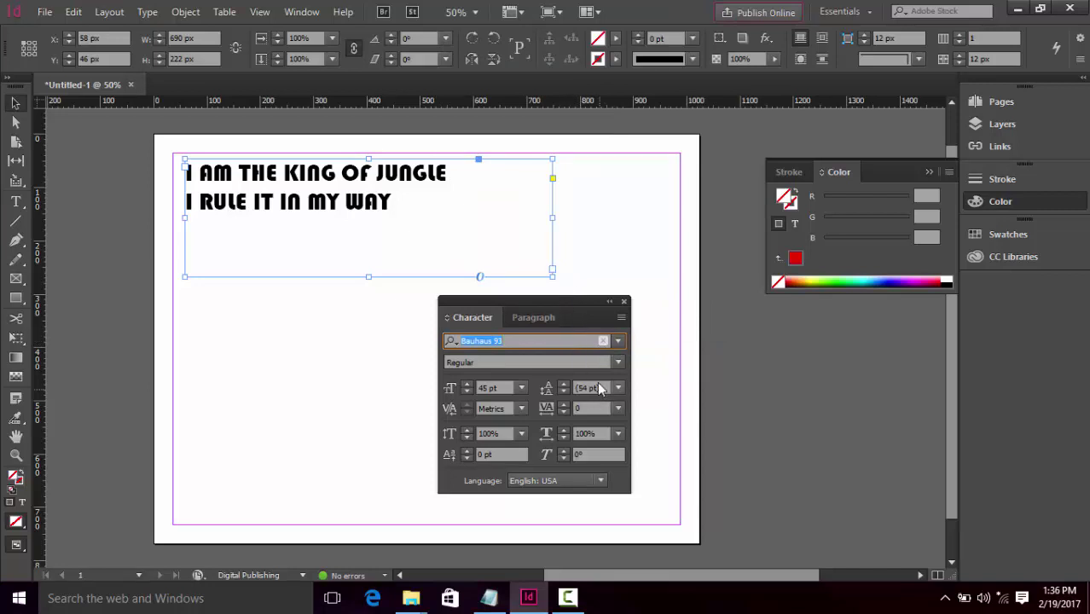
click(617, 341)
click(499, 123)
click(592, 362)
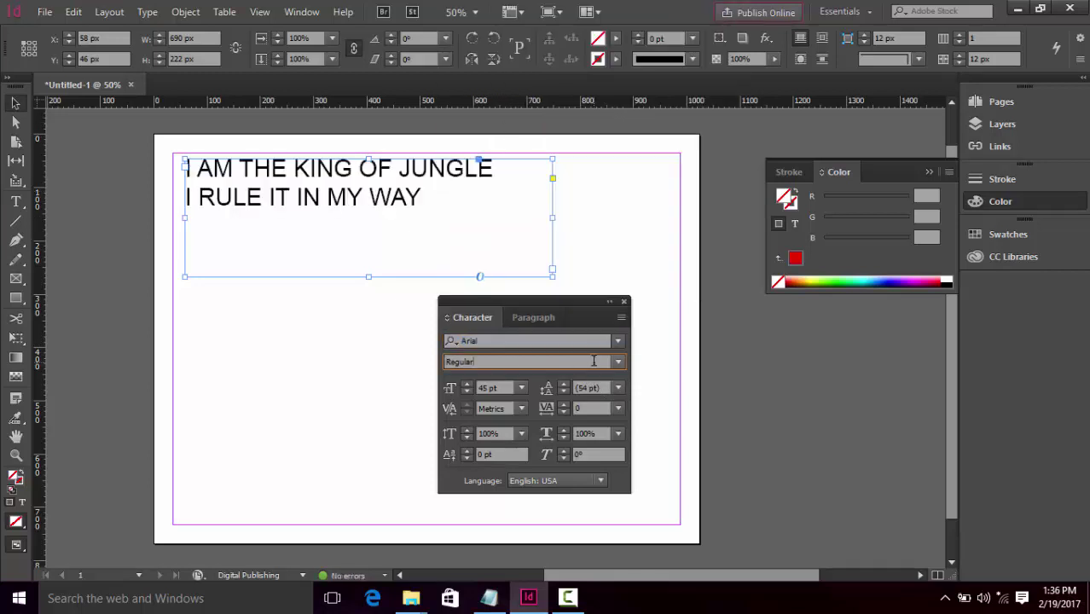
click(617, 362)
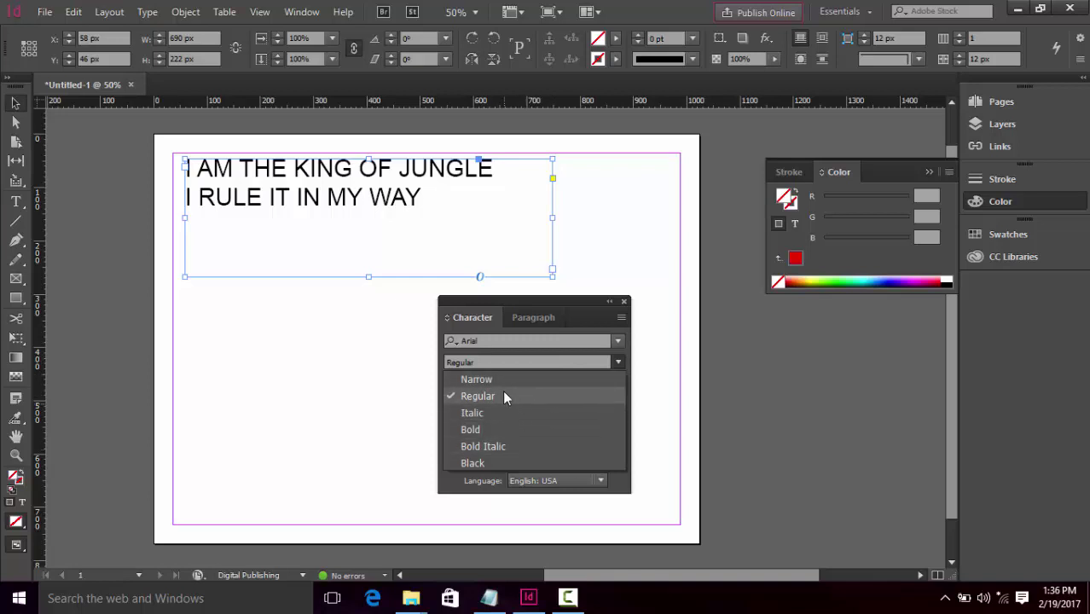
click(618, 340)
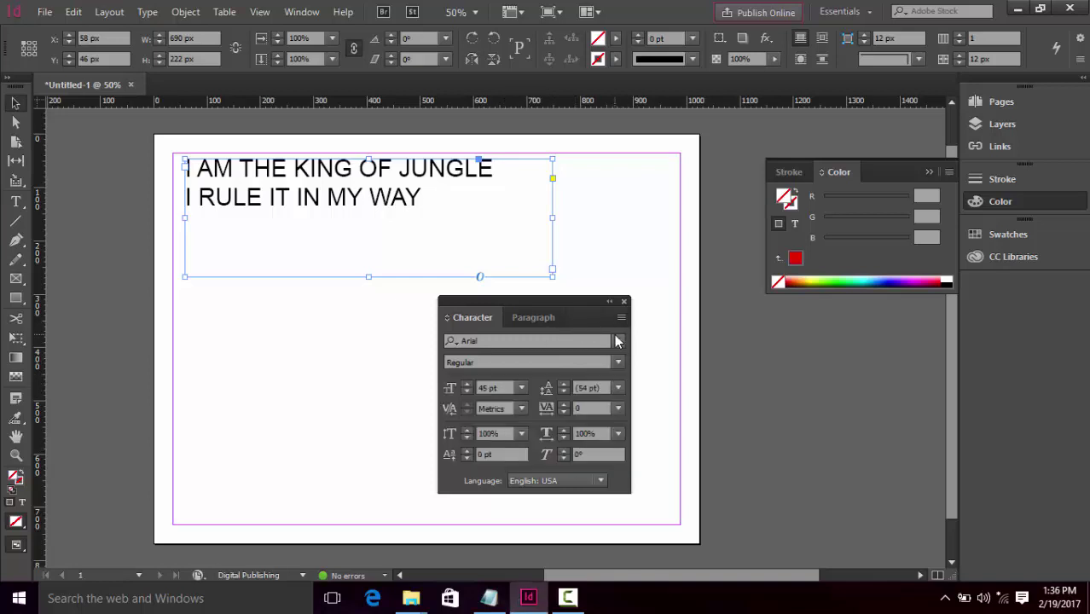
Change the text frame's font to Algerian and check its available style, keeping Regular
click(618, 340)
click(576, 104)
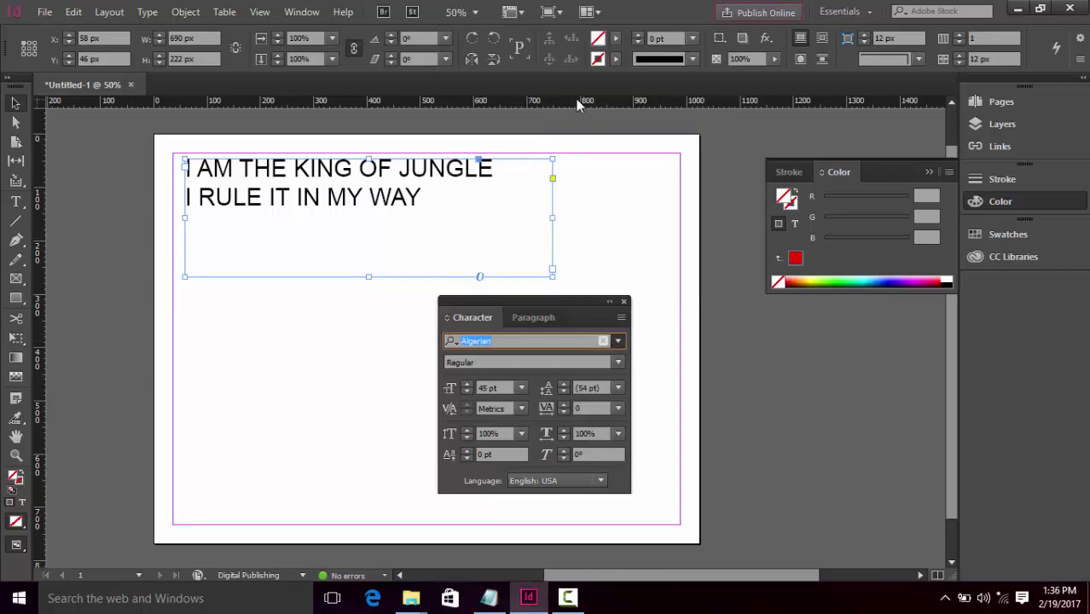
click(615, 363)
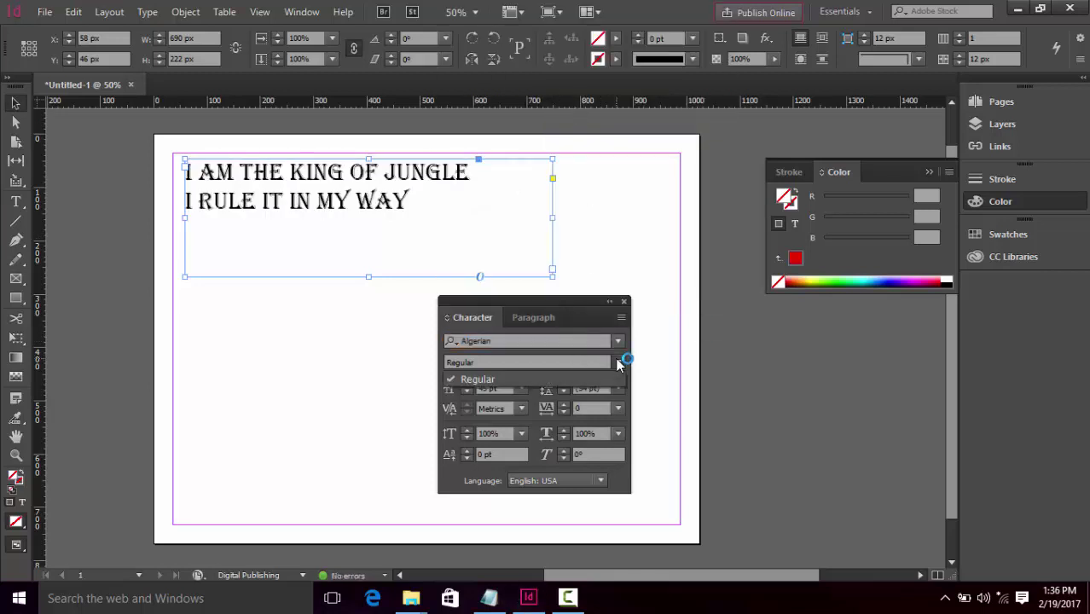
click(523, 375)
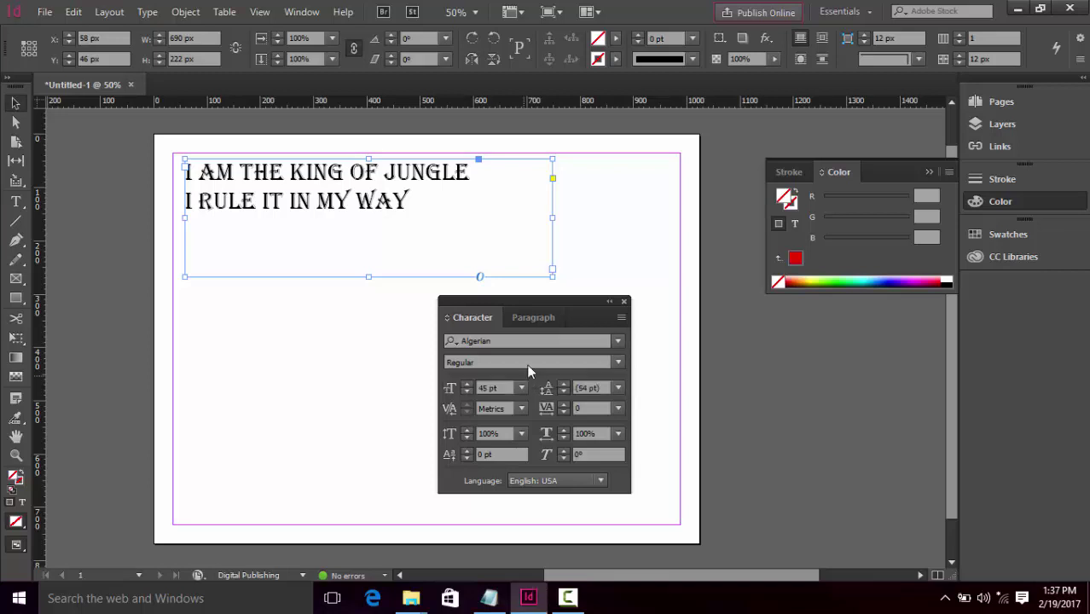
Set the text frame's font back to Arial, try the Narrow style, and set the style to Bold
click(617, 341)
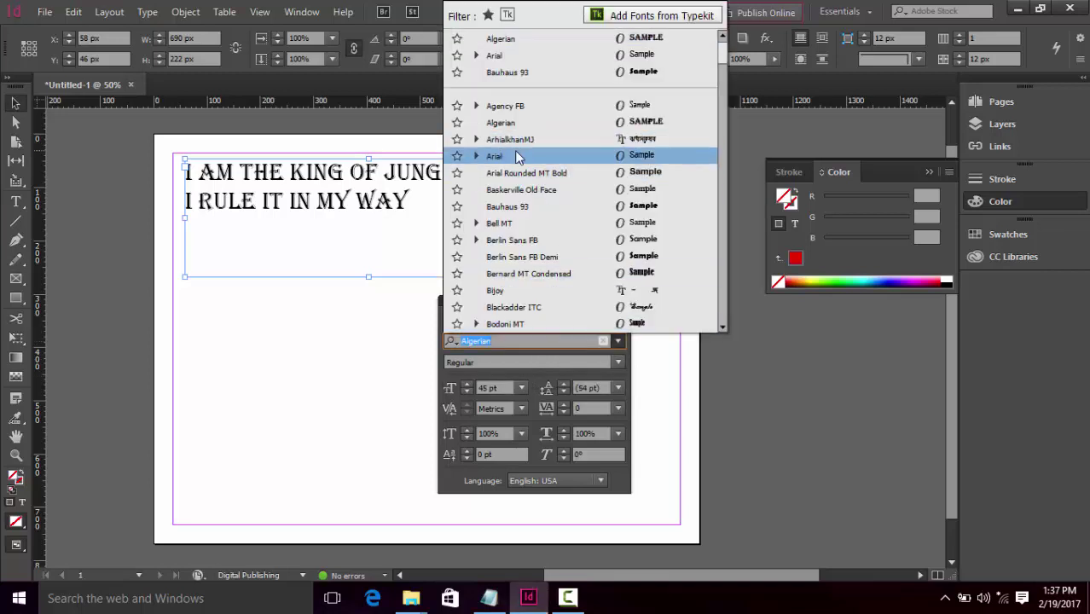
click(450, 153)
click(616, 364)
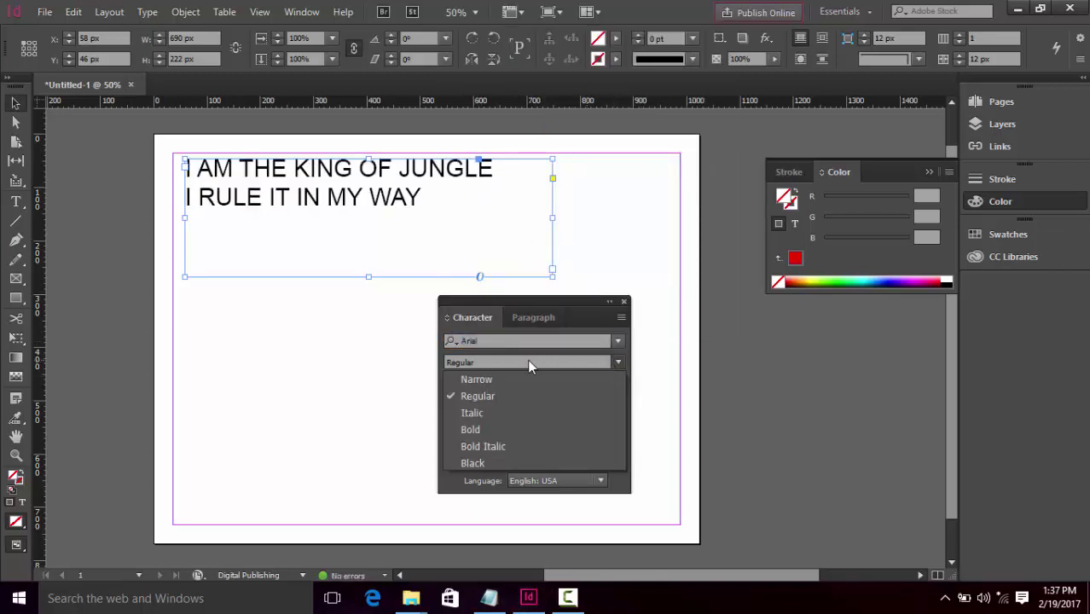
click(475, 379)
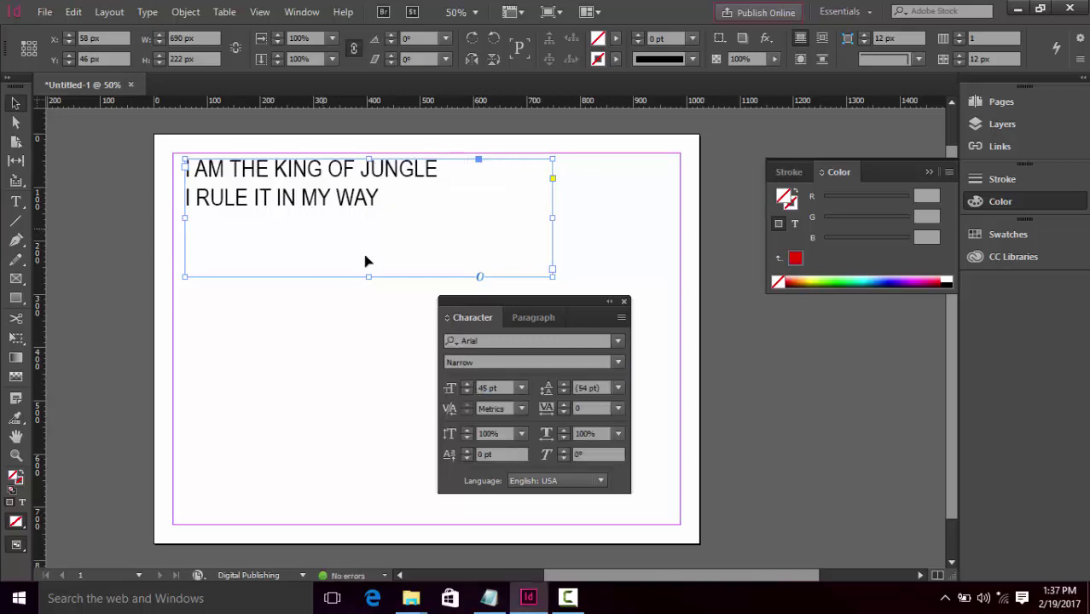
click(615, 363)
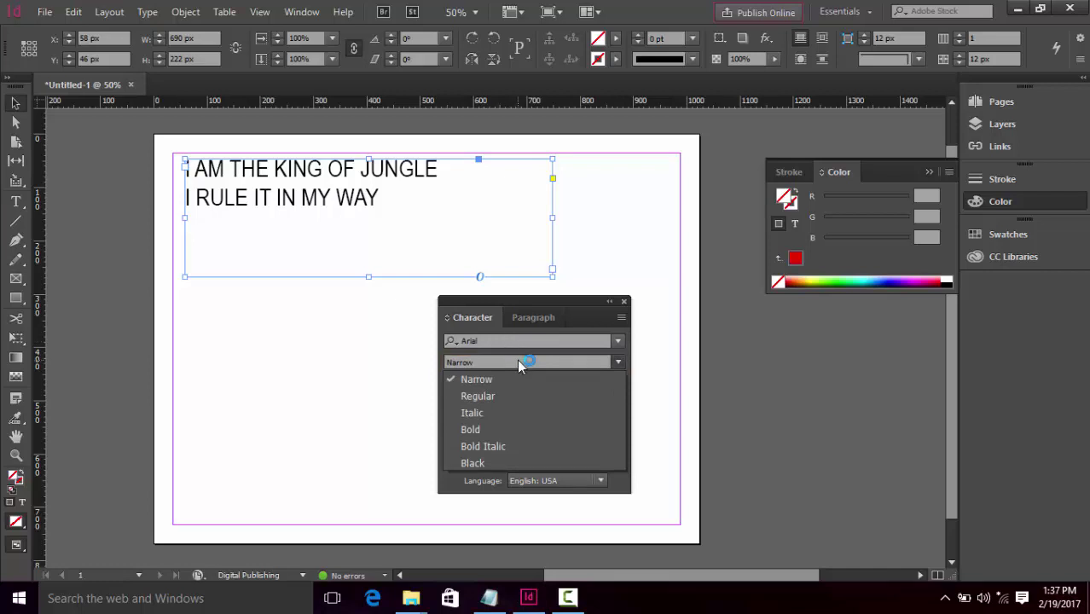
click(477, 429)
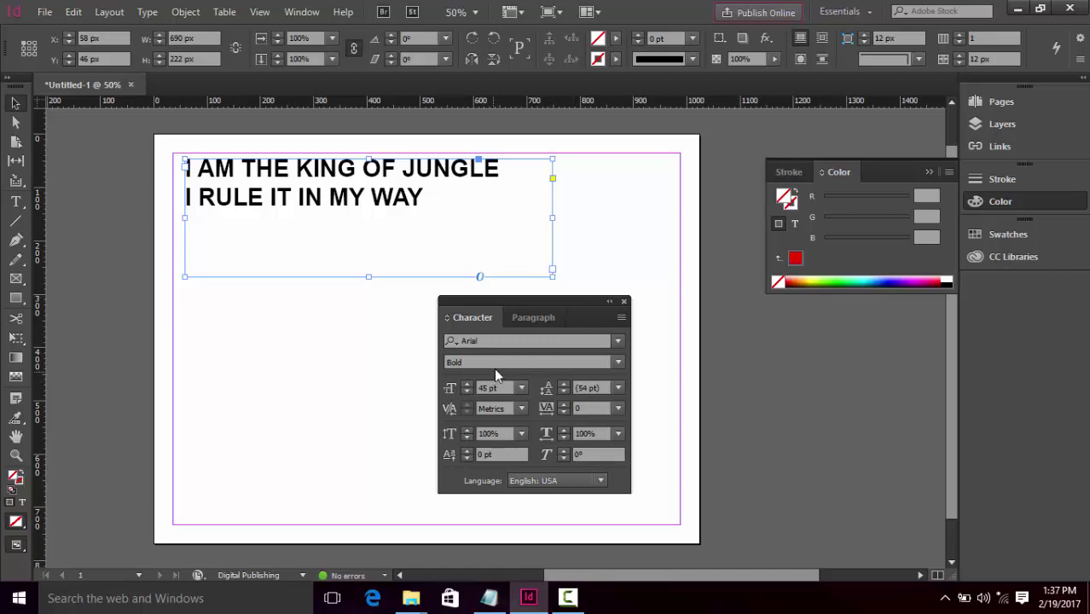
Move the Character panel slightly up and increase the text's font size stepwise to 52 pt
drag(519, 300, 503, 245)
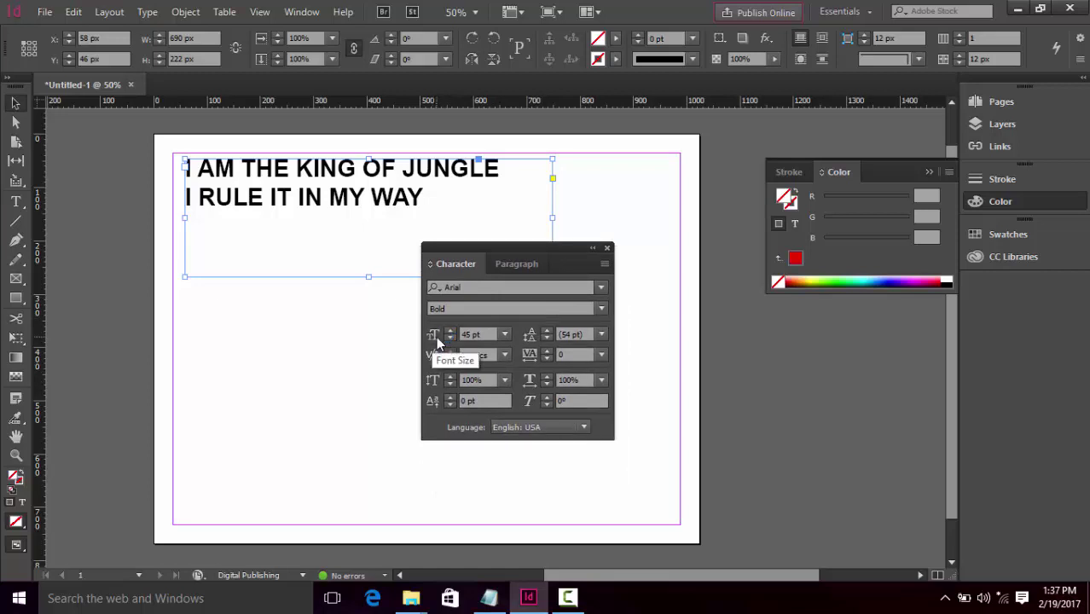
click(450, 330)
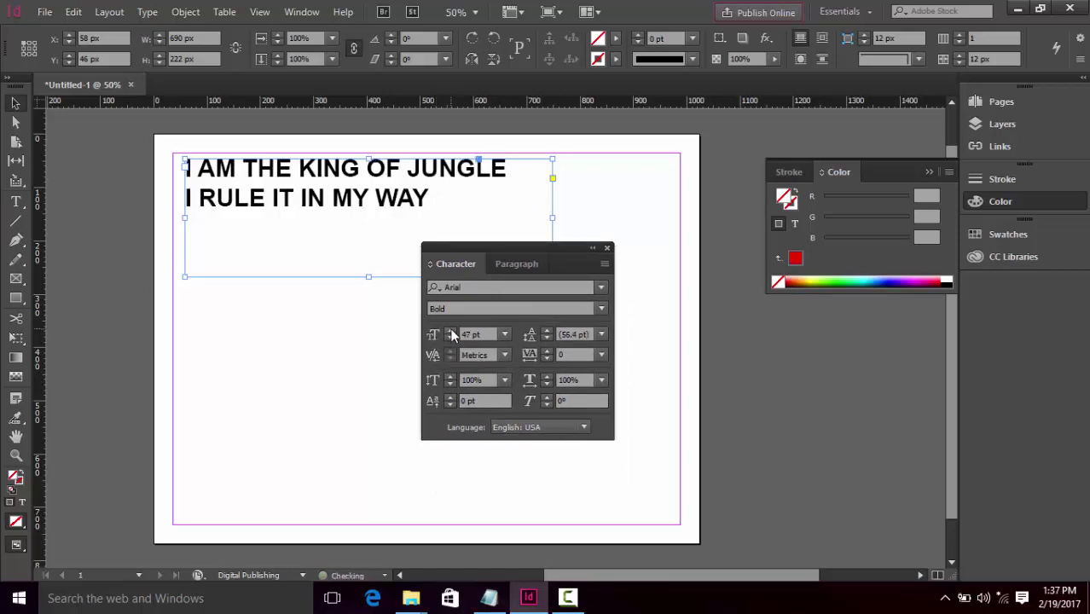
click(450, 331)
click(450, 331)
click(450, 330)
click(450, 331)
click(451, 331)
click(450, 331)
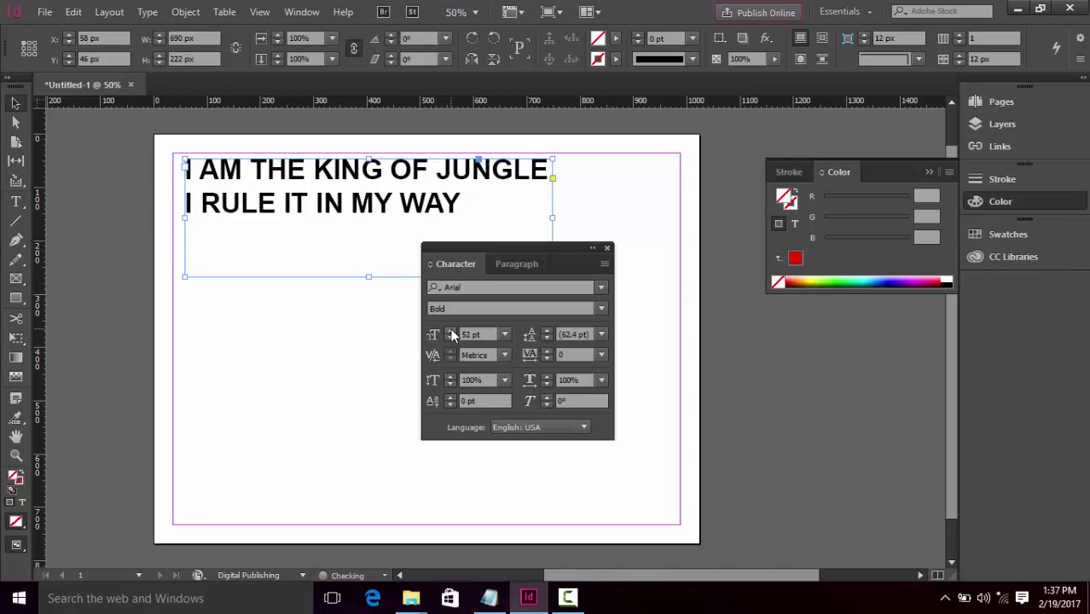
Set the text frame's font size to 40 pt
click(492, 336)
text(40)
key(Return)
Look at the preset font sizes, then raise the size stepwise to 43 pt and lower it back to 40 pt
click(505, 334)
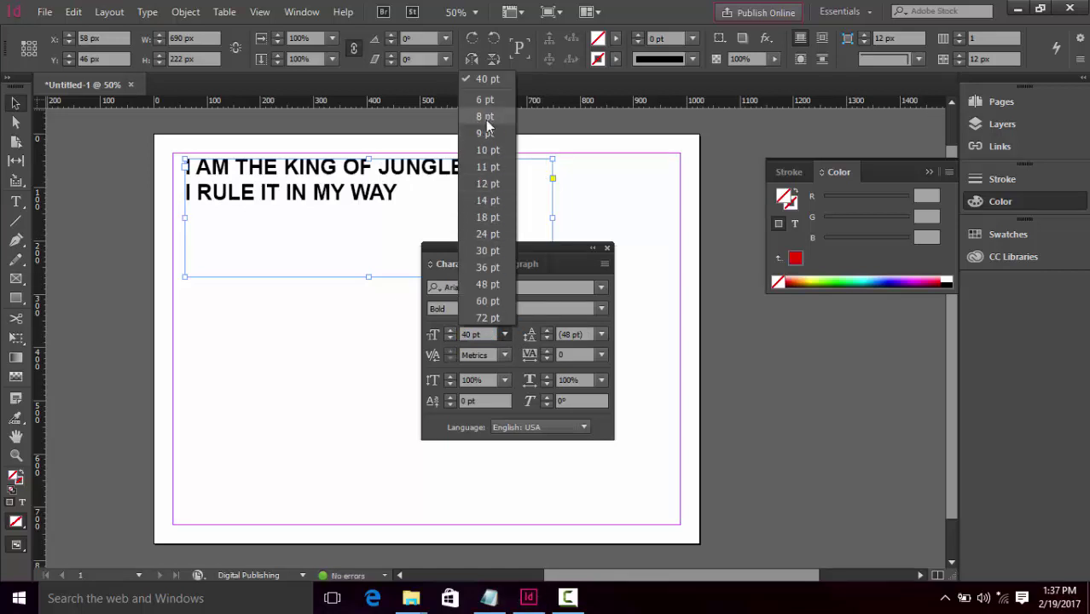
click(453, 329)
click(451, 330)
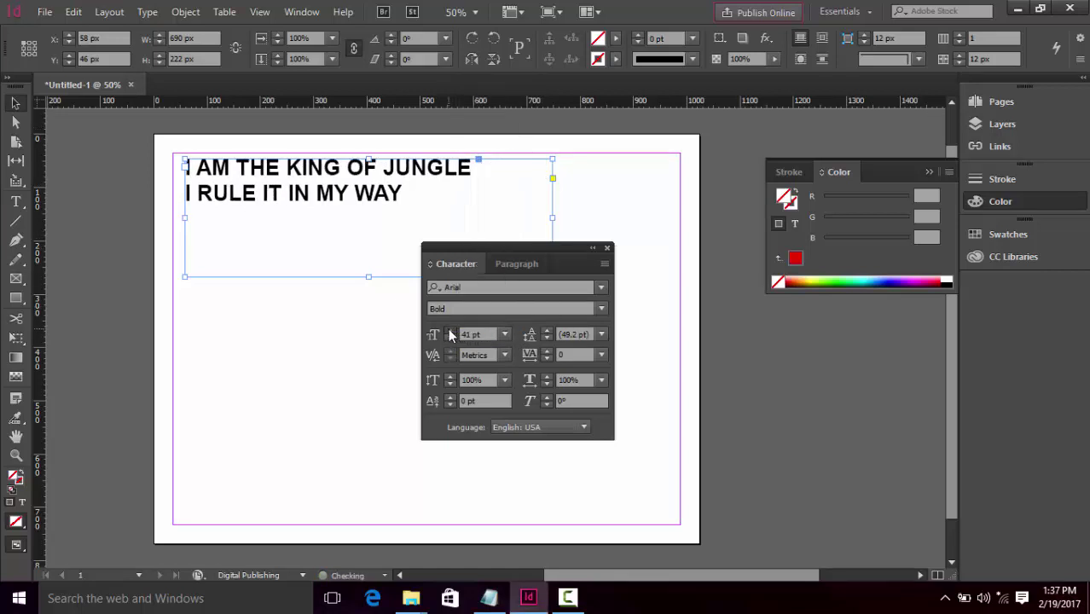
click(450, 330)
click(451, 330)
click(477, 335)
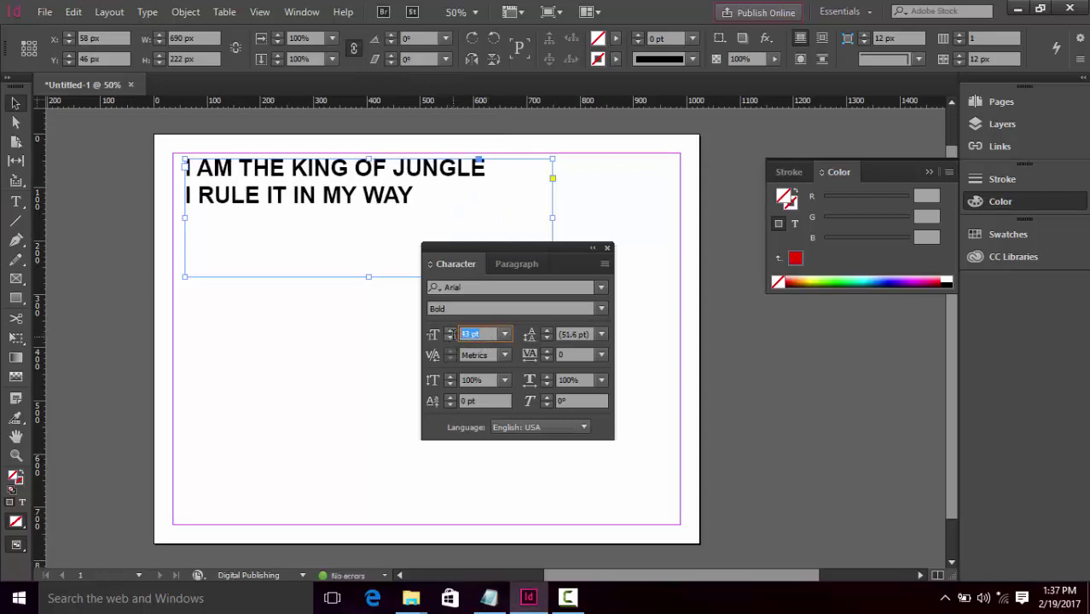
click(450, 339)
click(450, 338)
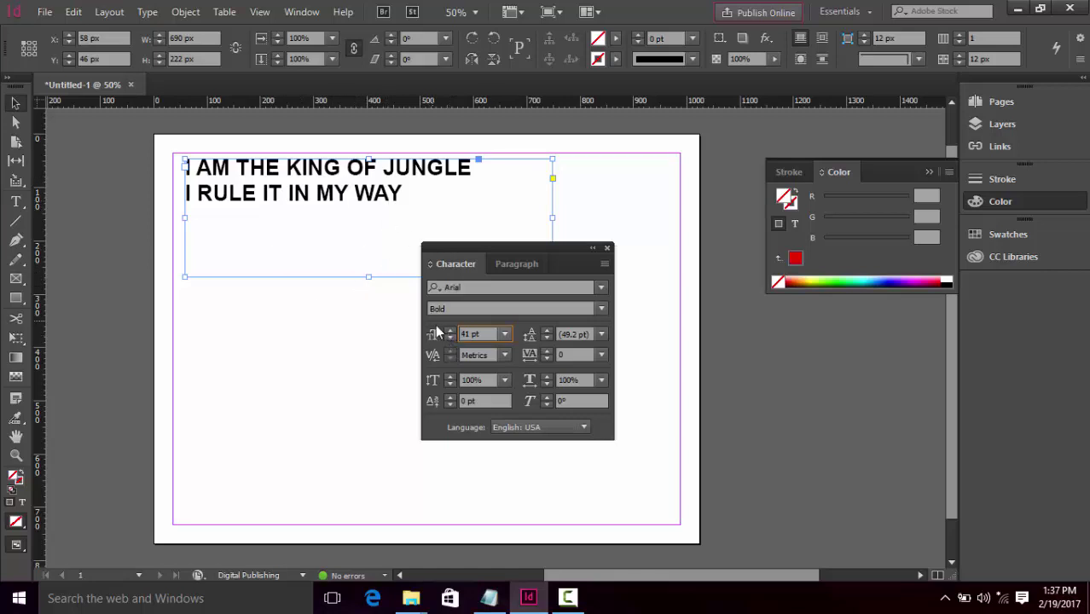
click(449, 338)
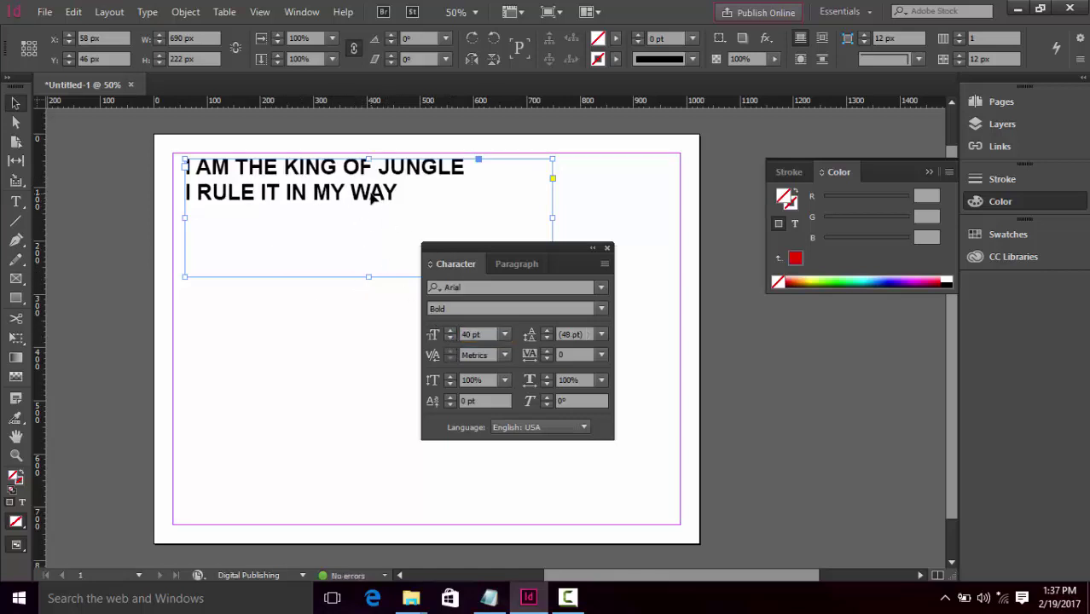
Add a third line reading "LEADING" to the text frame and move the Character panel down below the frame
double_click(415, 203)
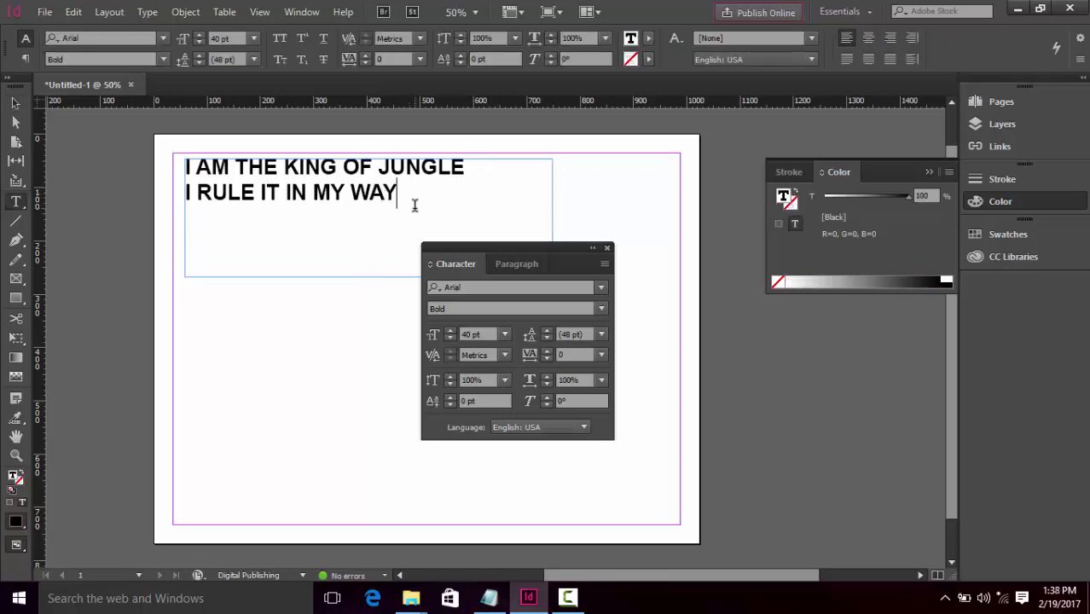
key(Return)
text(LEADING)
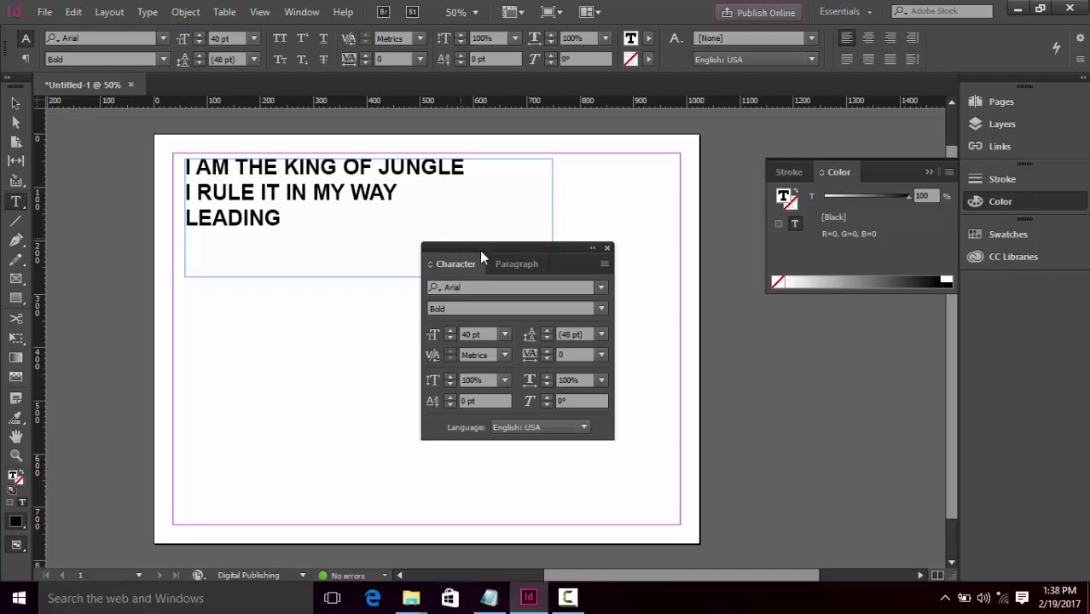
drag(479, 249, 482, 285)
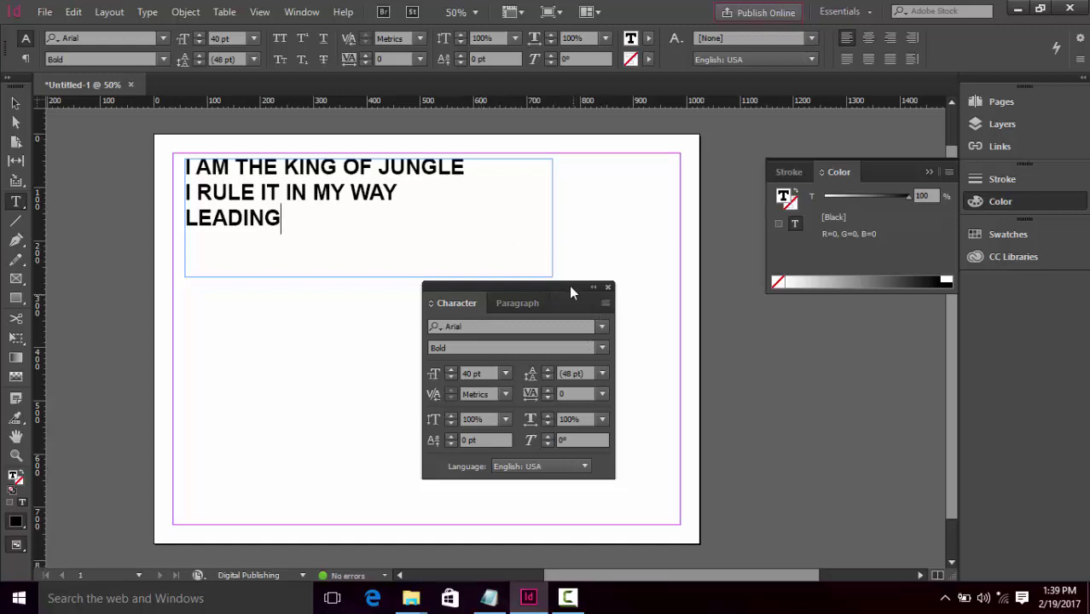
Select the whole text frame and increase its leading stepwise to 60 pt
click(14, 103)
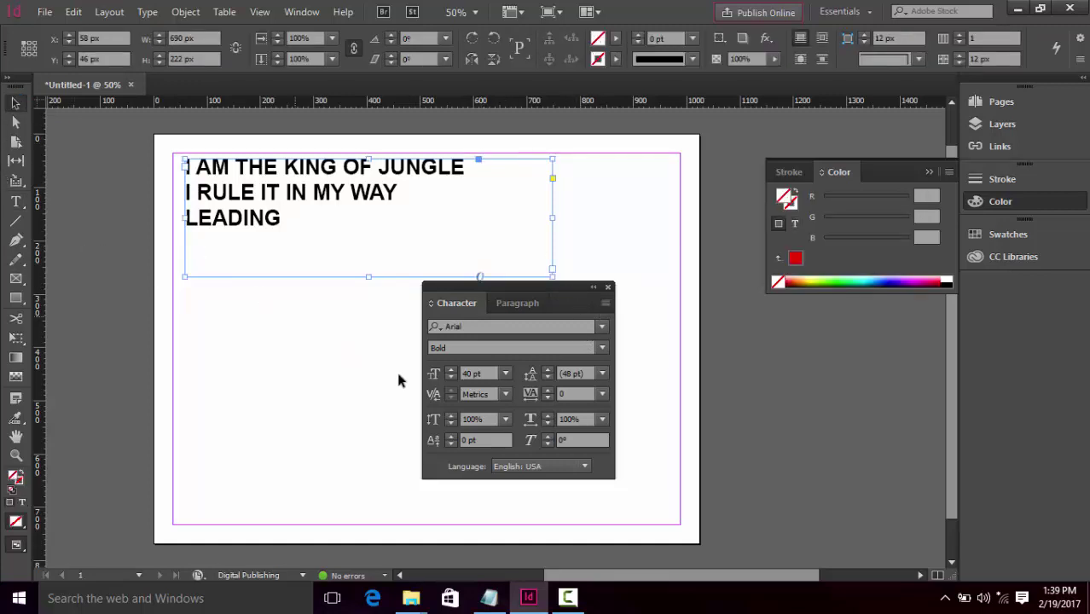
click(548, 369)
click(547, 368)
click(547, 368)
click(548, 368)
click(547, 369)
click(547, 368)
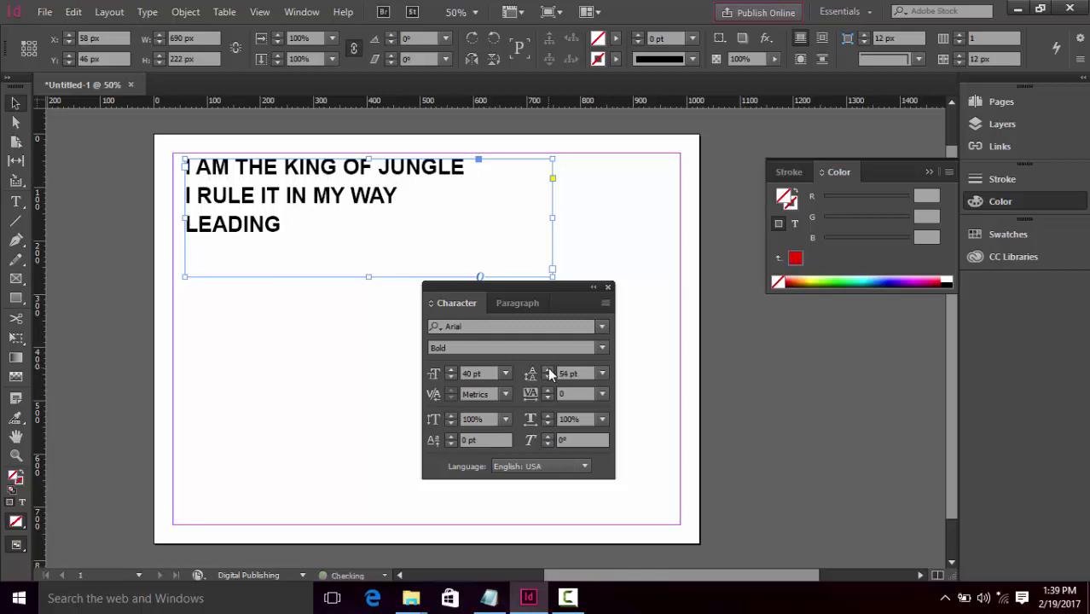
click(547, 369)
click(547, 369)
click(548, 368)
click(548, 369)
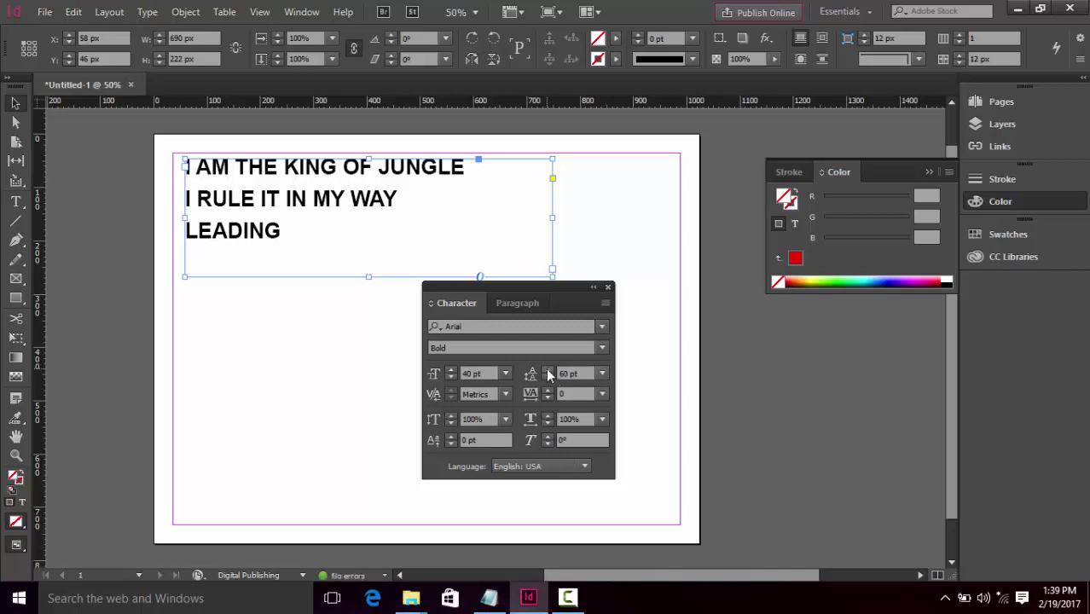
click(563, 373)
click(532, 395)
Add a fourth line reading "TRACKING / KERNING" to the text frame and move the Character panel clear of it
double_click(281, 231)
key(Return)
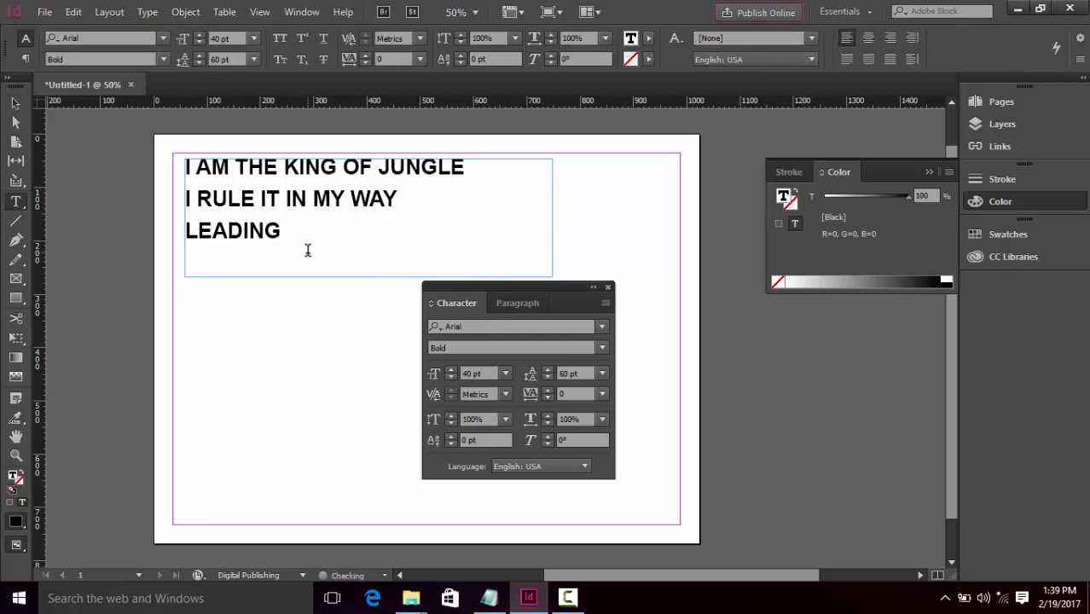
text(TRACKING /)
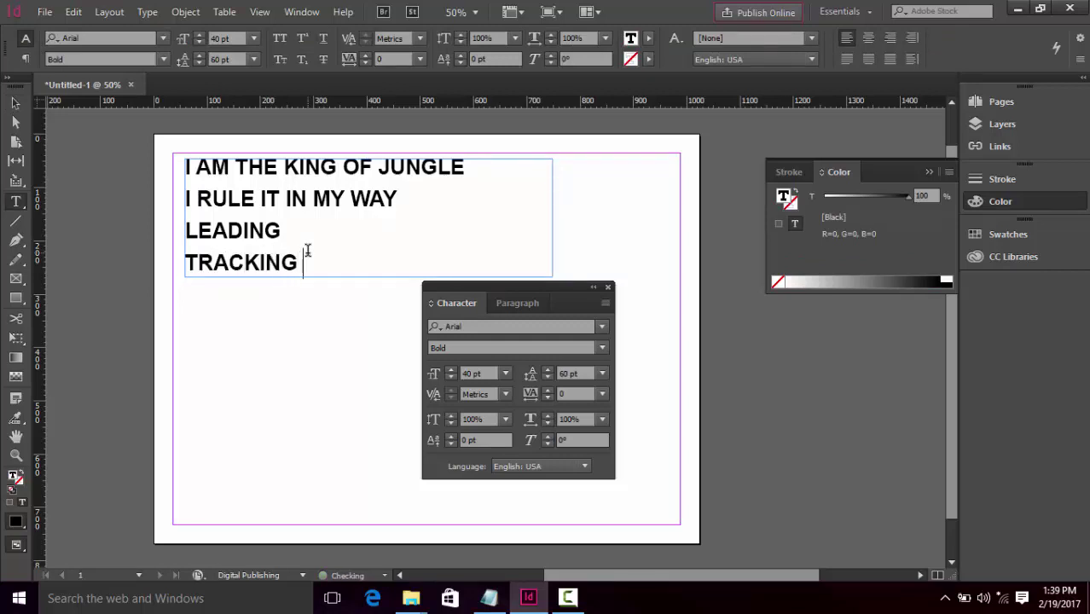
text( KERNING)
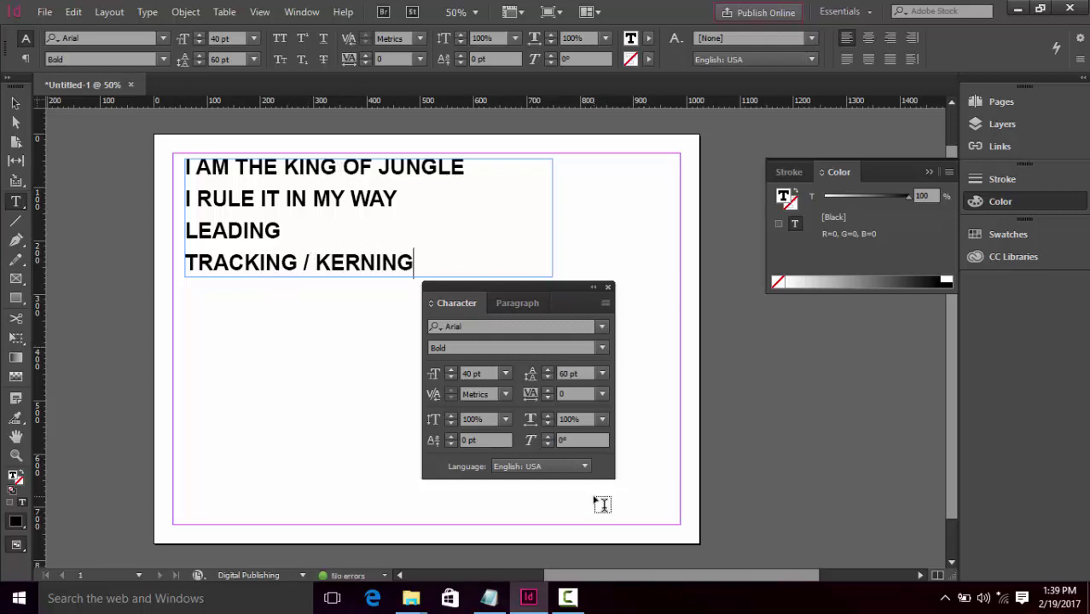
drag(480, 283, 487, 299)
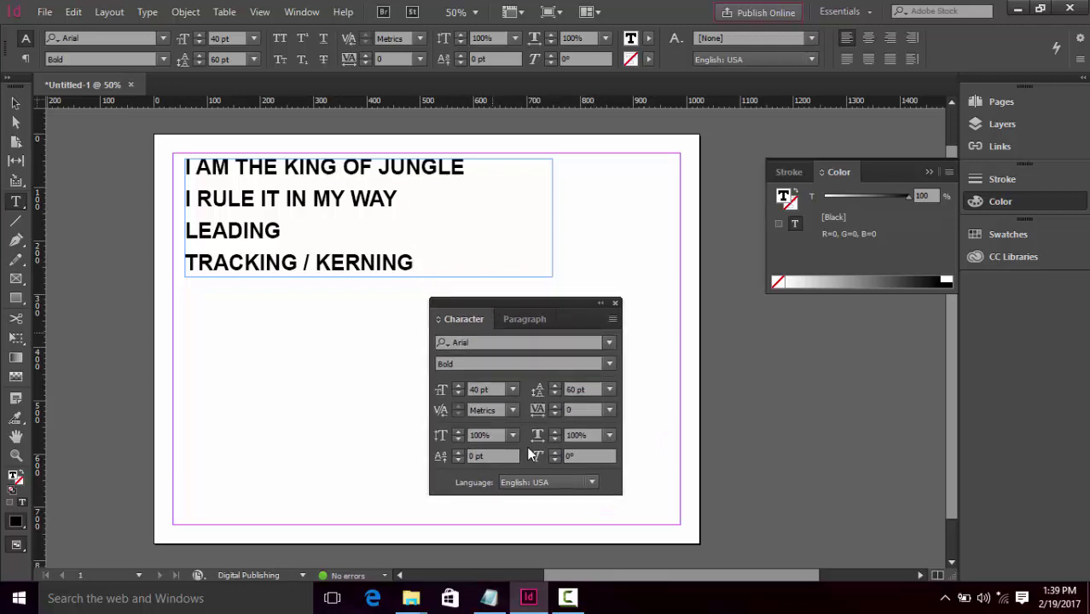
click(567, 598)
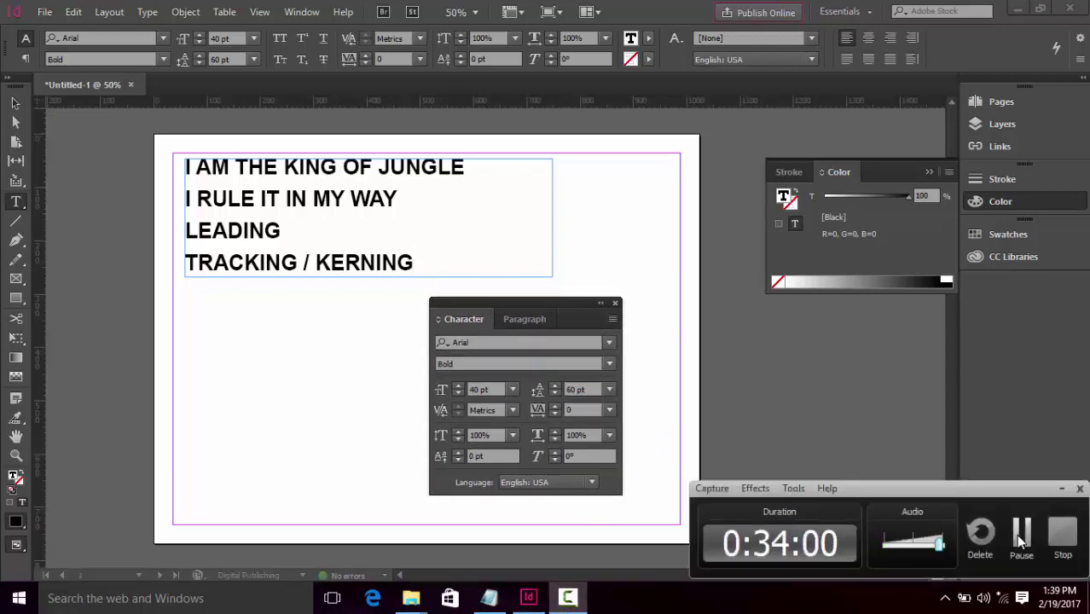
click(993, 519)
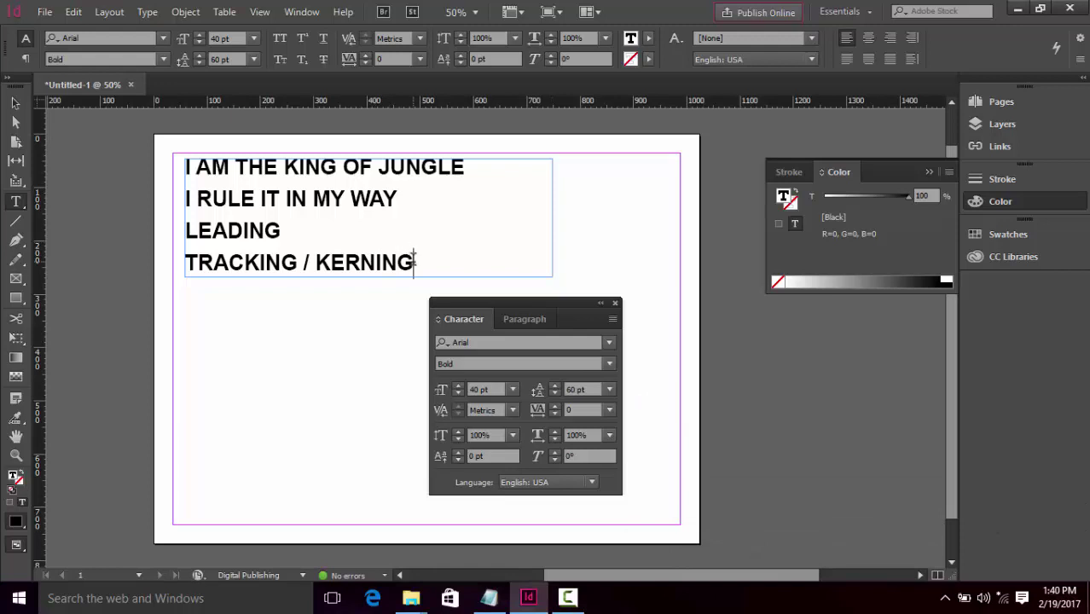
Select the four-line text frame as an object and widen it to 754 px
drag(413, 262, 185, 265)
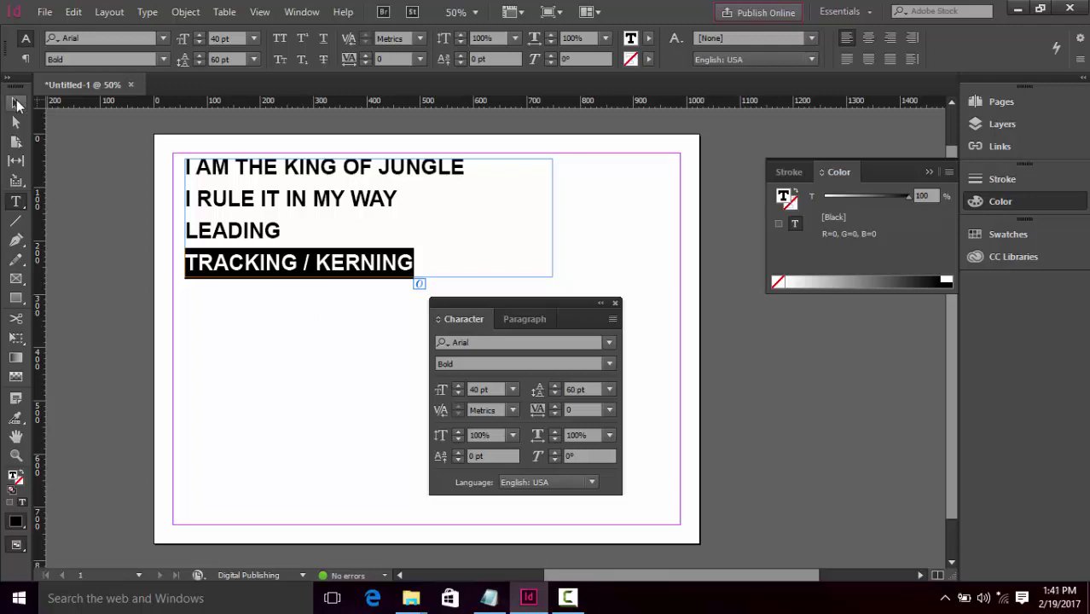
key(Escape)
click(284, 305)
click(324, 169)
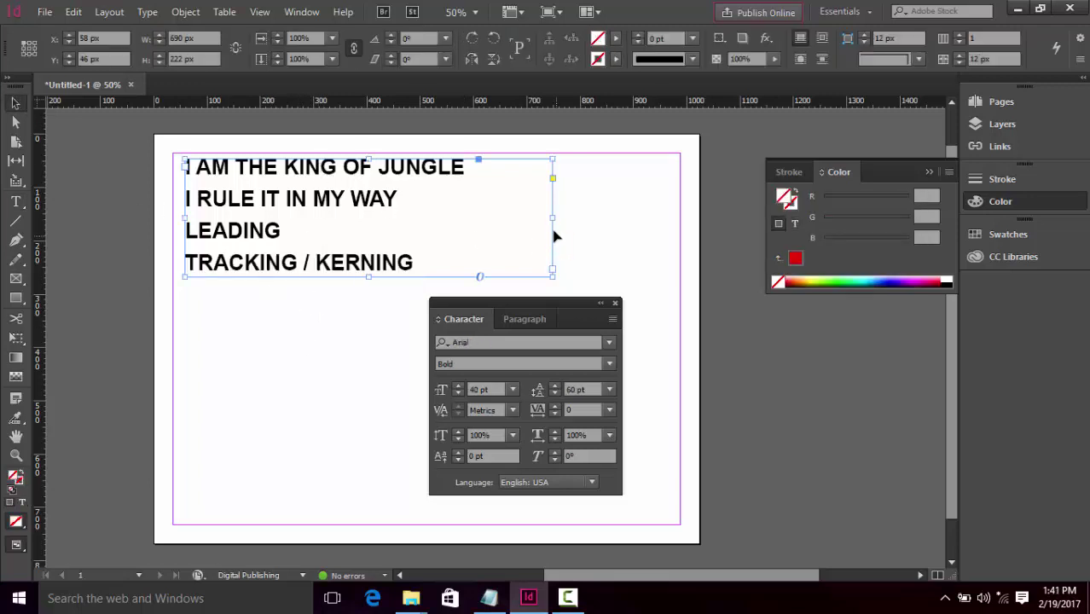
mouse_move(550, 219)
mouse_down()
mouse_move(318, 218)
mouse_move(565, 221)
mouse_up()
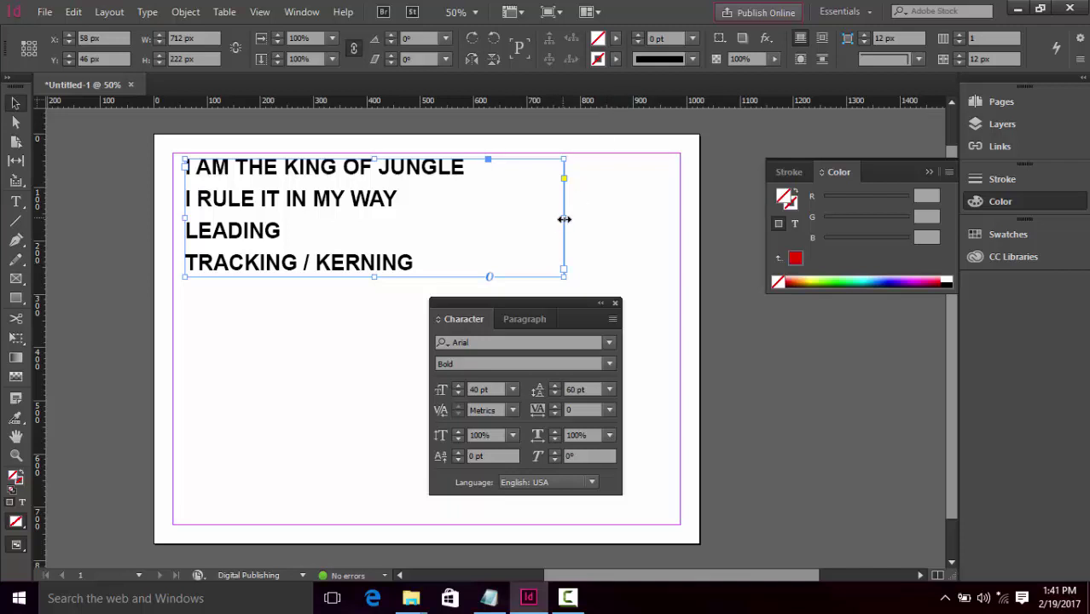
drag(564, 219, 584, 239)
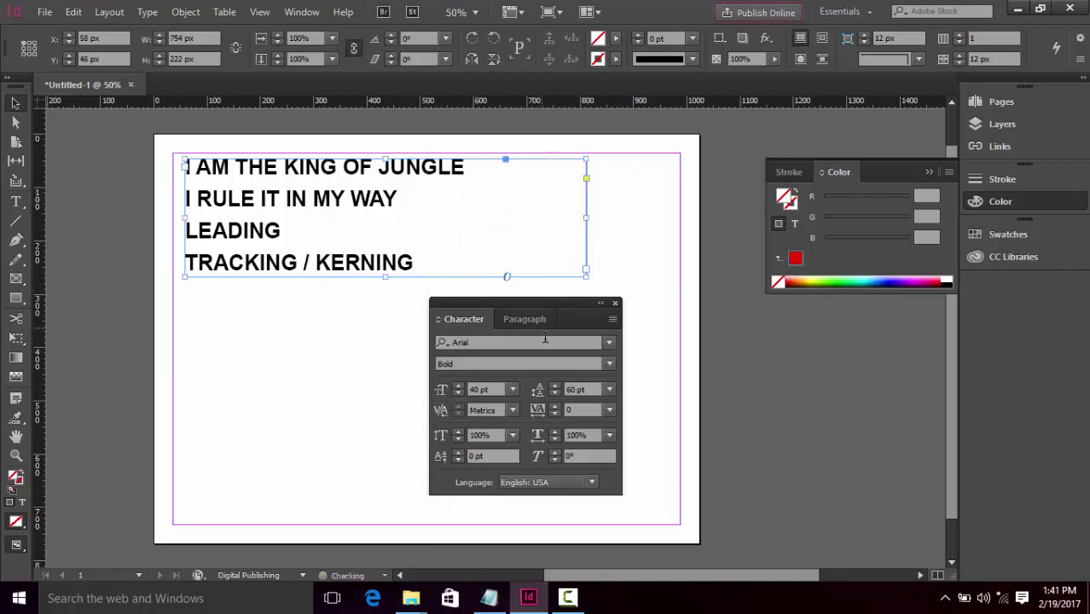
Raise the tracking of the whole text frame stepwise to 260 and lower it back to -10
click(554, 407)
click(554, 407)
click(554, 406)
click(555, 407)
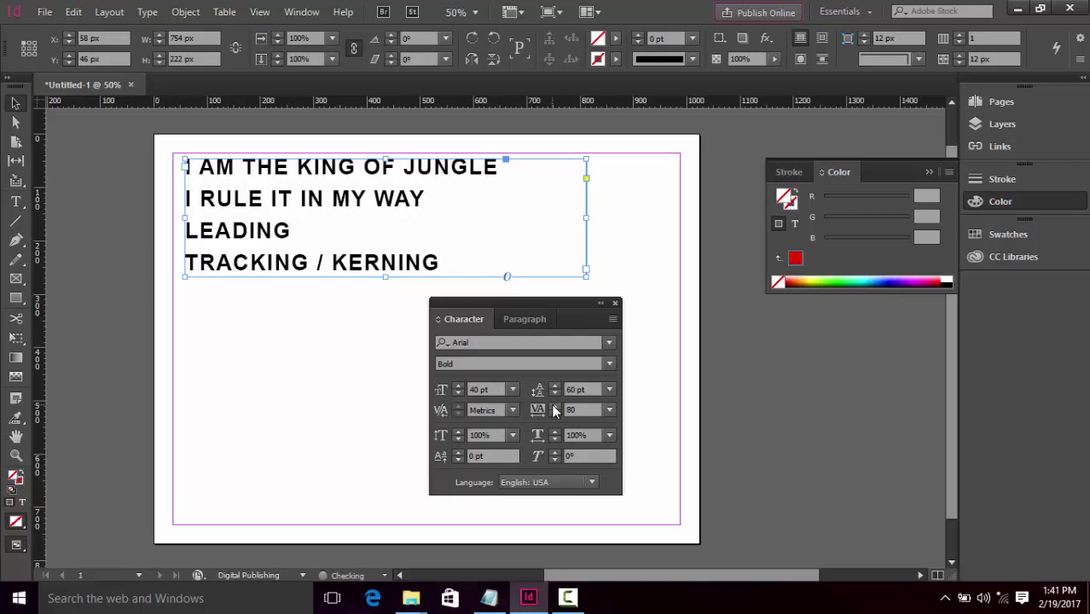
click(555, 406)
click(554, 407)
click(554, 407)
click(554, 407)
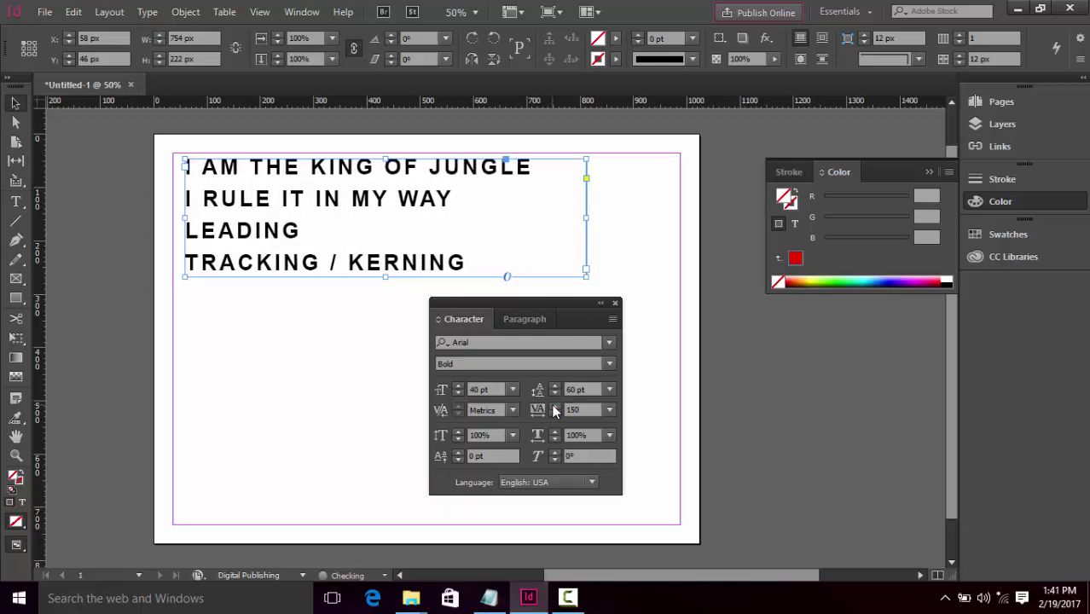
click(554, 406)
click(554, 407)
click(554, 406)
click(554, 407)
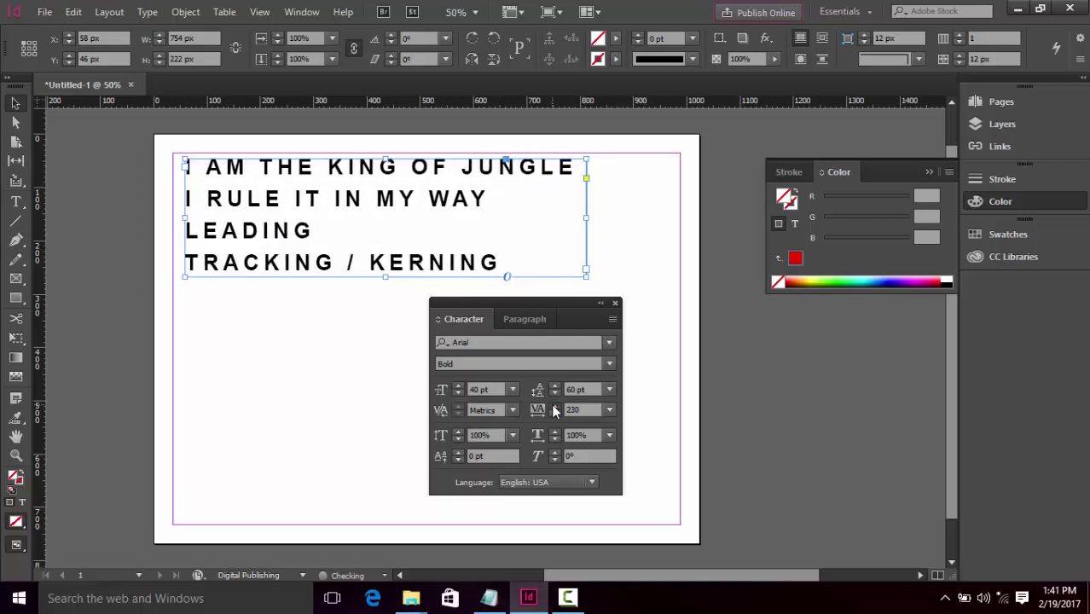
click(554, 407)
click(554, 407)
click(554, 407)
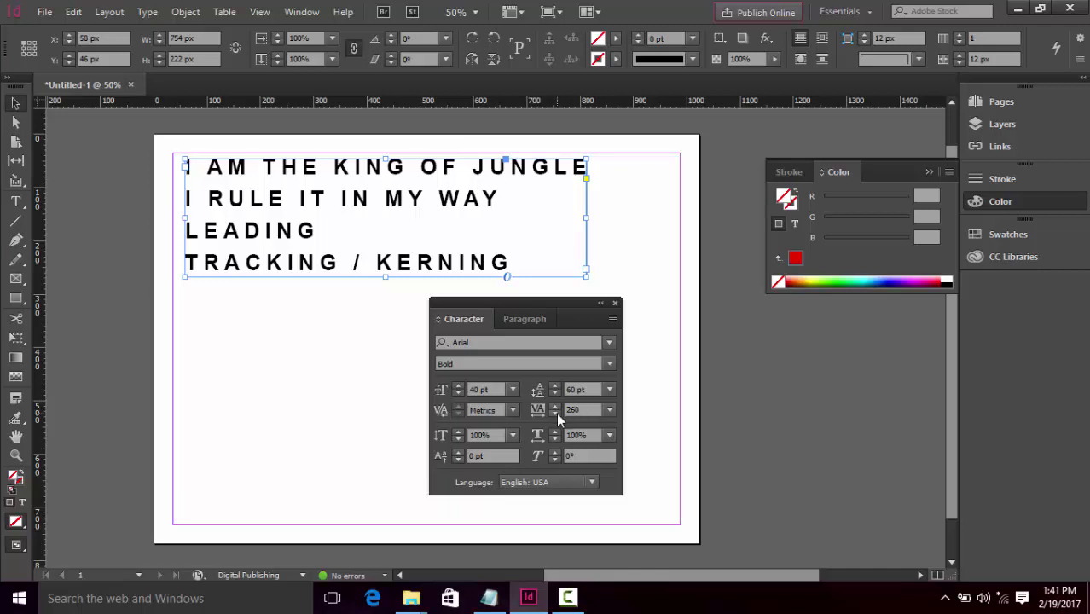
click(556, 413)
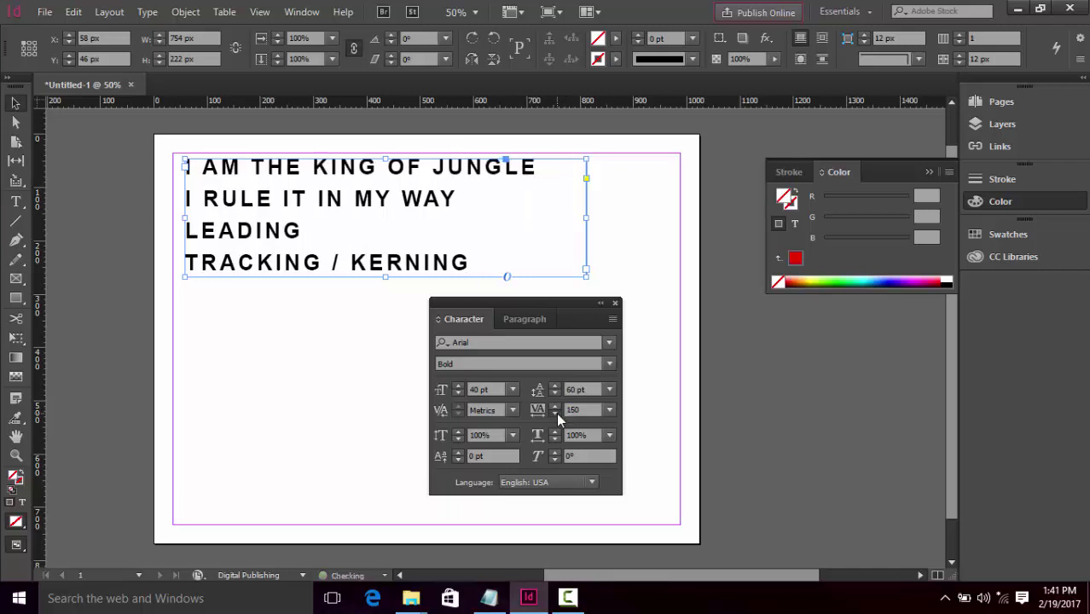
drag(556, 413, 556, 413)
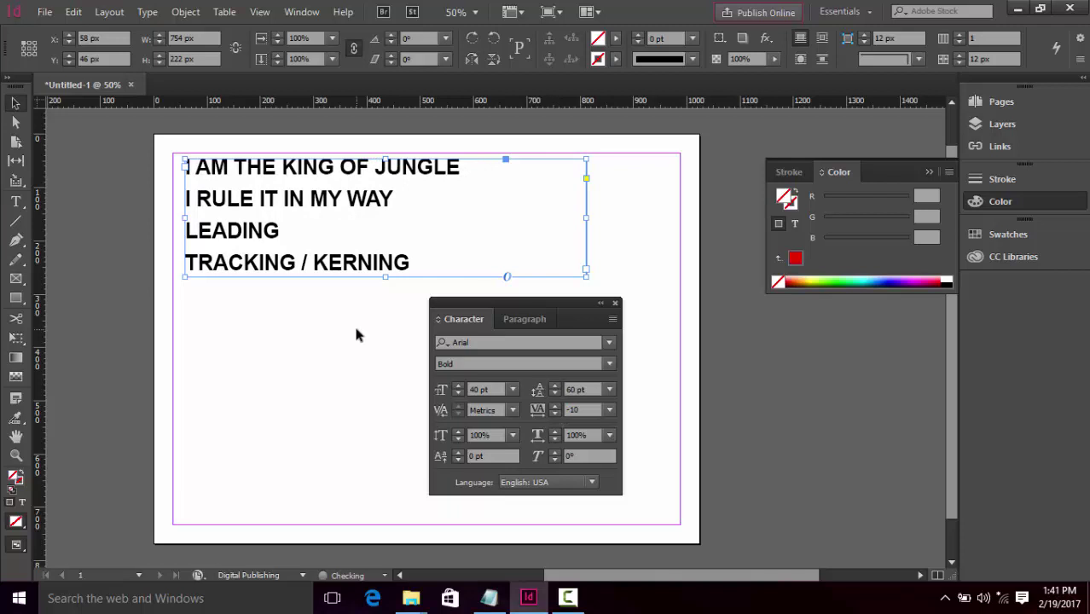
Delete the "LEADING" and "TRACKING / KERNING" lines from the text frame
double_click(394, 254)
drag(410, 263, 163, 214)
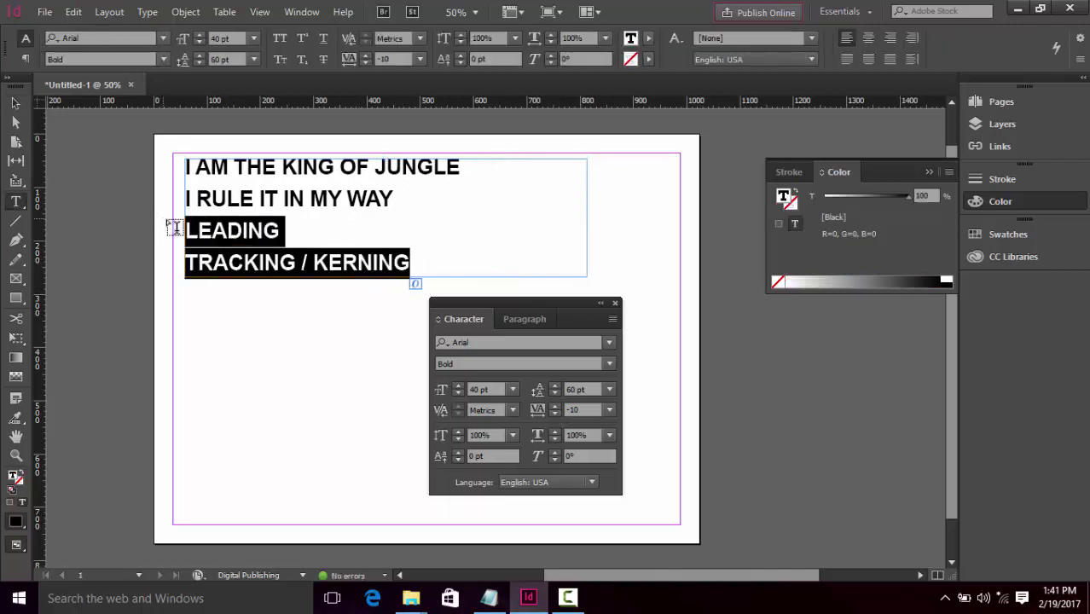
key(BackSpace)
Select the two remaining text lines and change their font to Bauhaus 93
drag(414, 202, 184, 162)
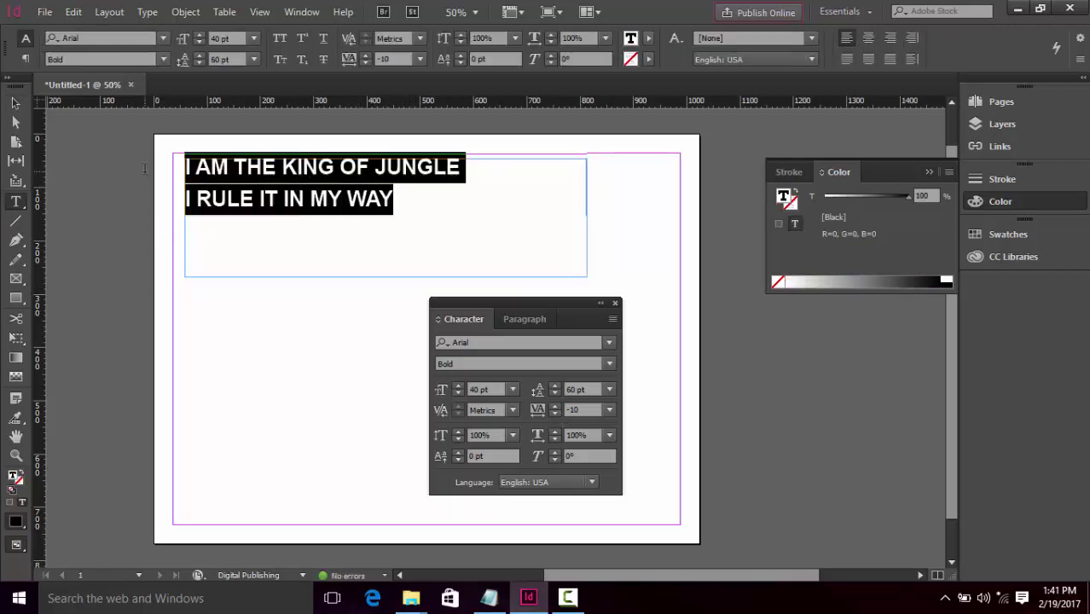
click(609, 342)
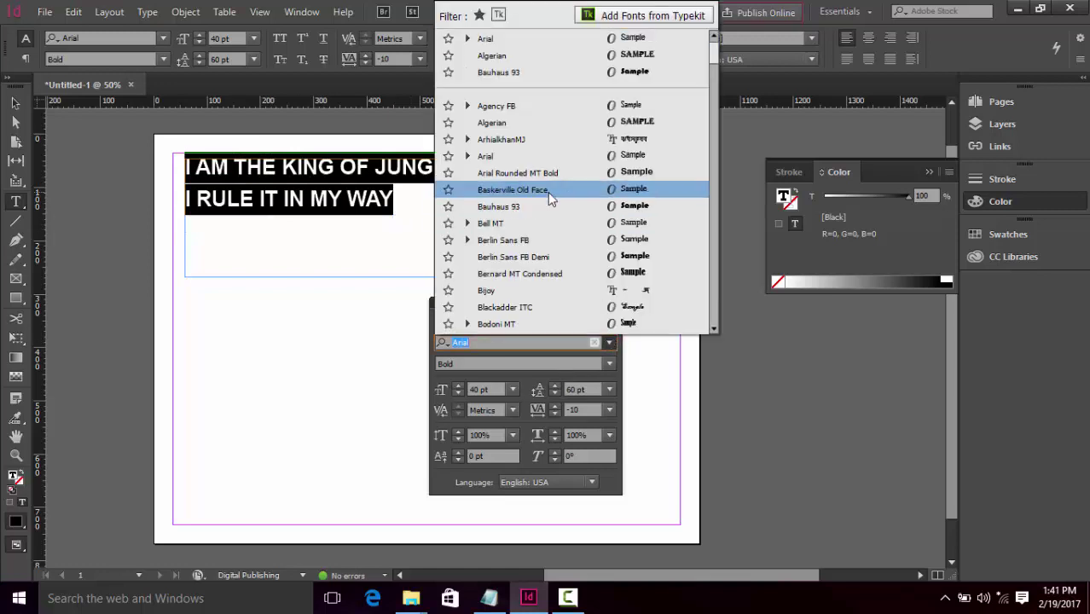
scroll(563, 212, down, 2)
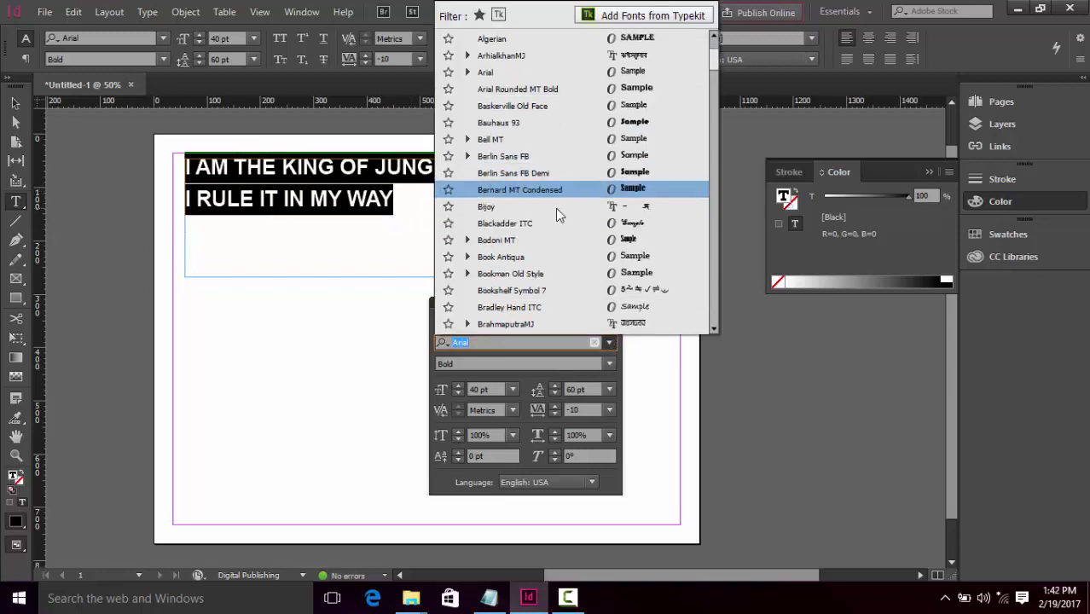
click(583, 128)
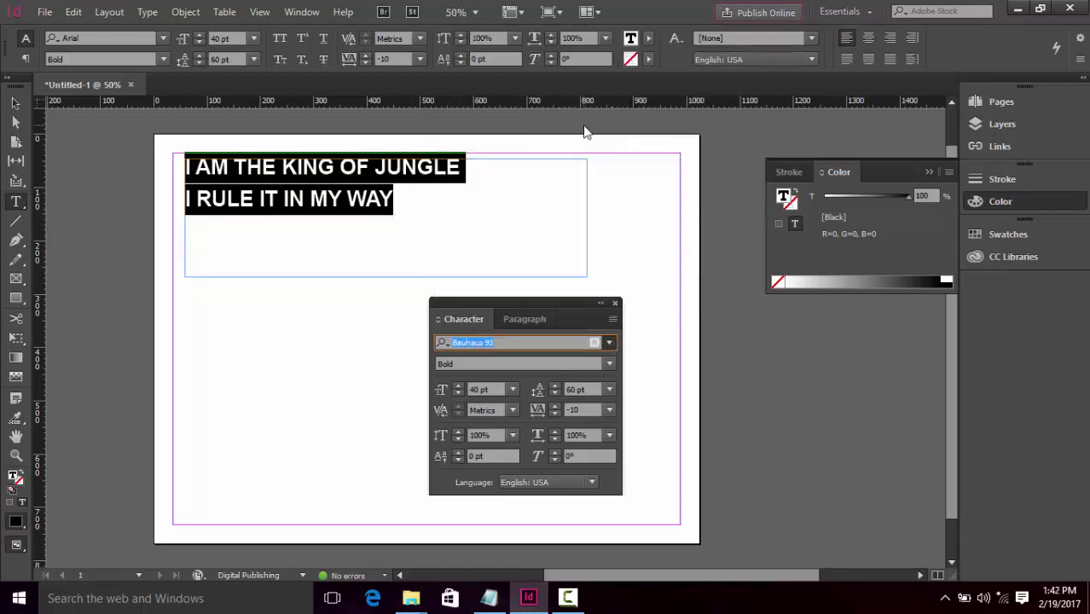
Increase the font size of the two selected lines stepwise to 50 pt
click(458, 386)
click(458, 385)
click(458, 386)
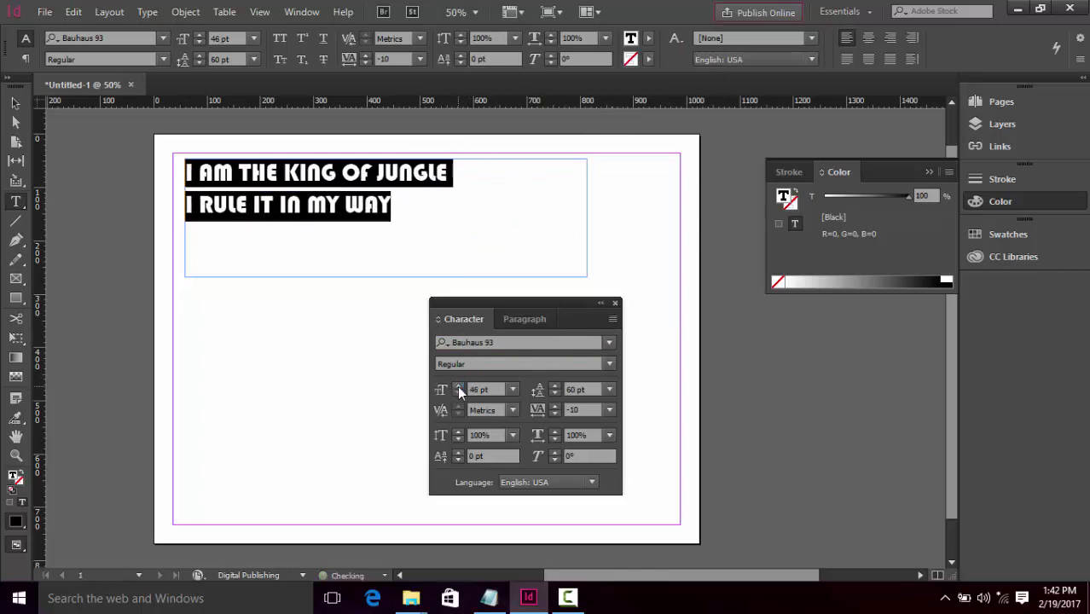
click(458, 385)
click(458, 385)
Increase the leading of the two selected lines stepwise to 74 pt
click(555, 387)
click(555, 386)
click(556, 386)
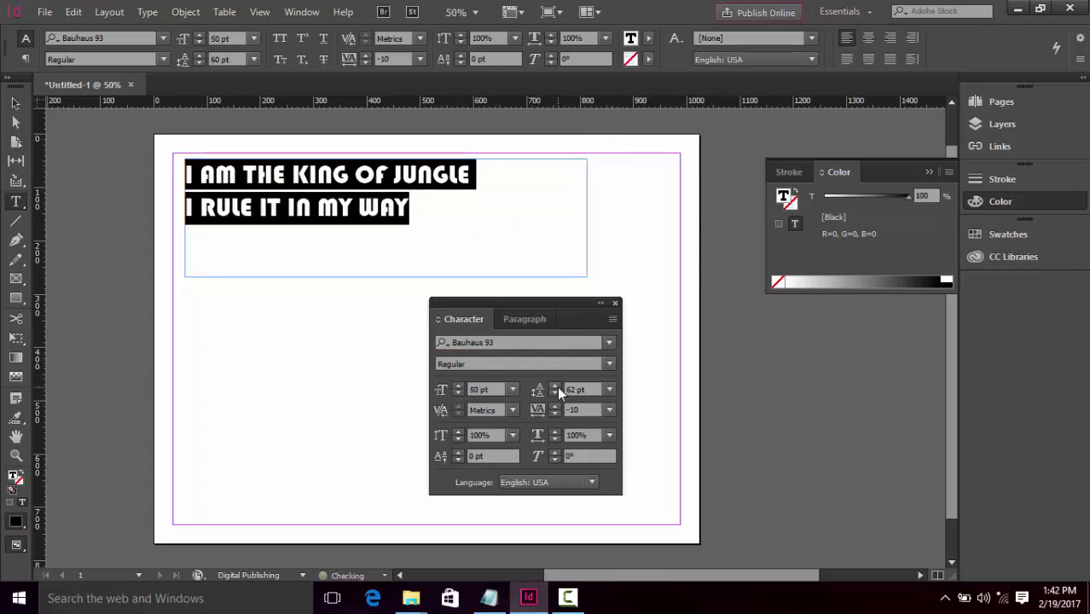
click(556, 386)
click(555, 387)
click(555, 387)
click(555, 387)
click(555, 387)
click(555, 387)
click(555, 386)
click(555, 386)
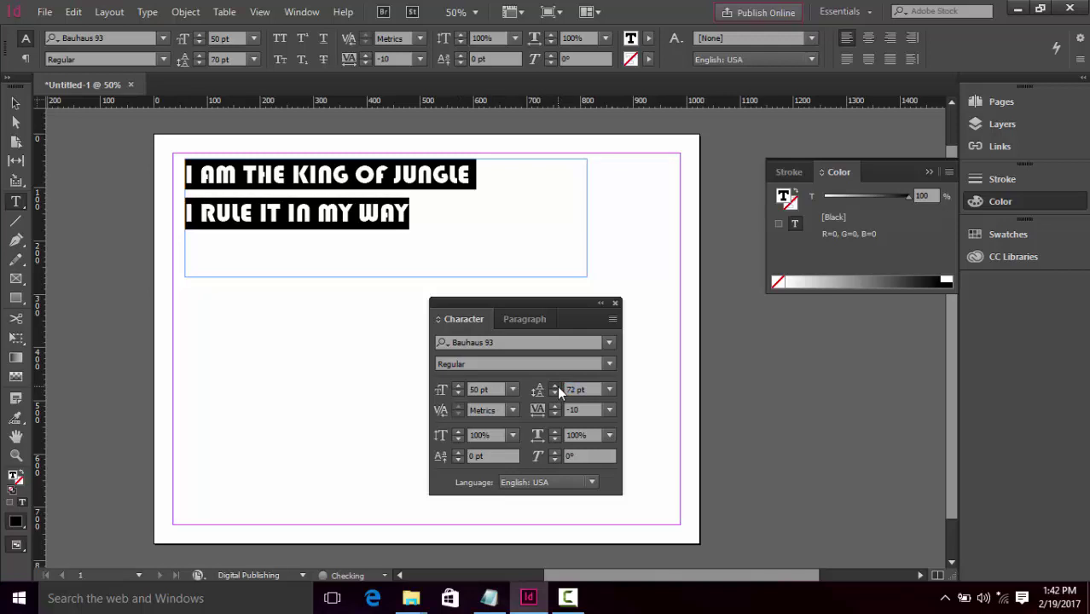
click(555, 386)
click(555, 386)
Enlarge the two selected text lines stepwise to a font size of 61 pt
click(458, 385)
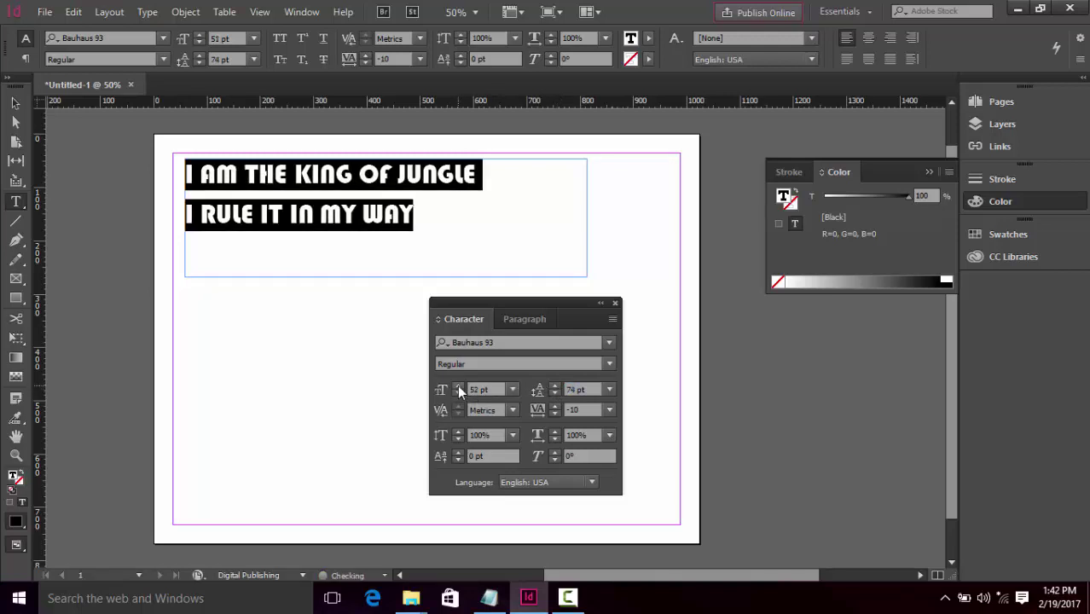
click(458, 386)
click(458, 385)
click(458, 385)
click(458, 386)
click(458, 385)
click(458, 385)
click(458, 385)
click(458, 385)
click(458, 386)
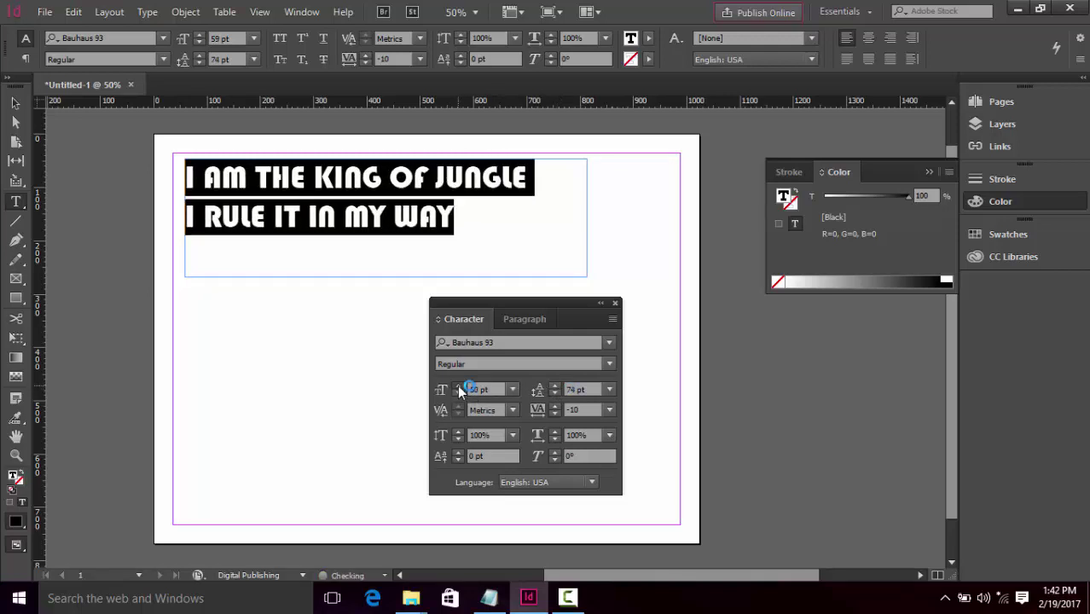
click(457, 386)
Set the tracking of the two selected lines to 60 so each stays on one line, and leave text editing
click(555, 406)
click(555, 406)
click(554, 406)
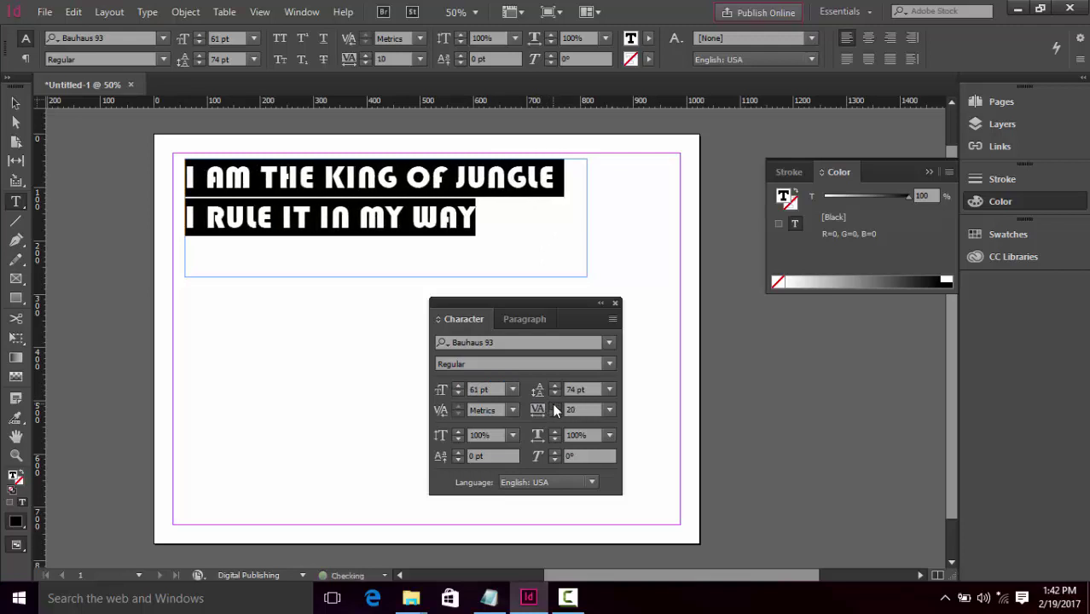
click(554, 406)
click(555, 406)
click(554, 406)
click(554, 405)
click(554, 406)
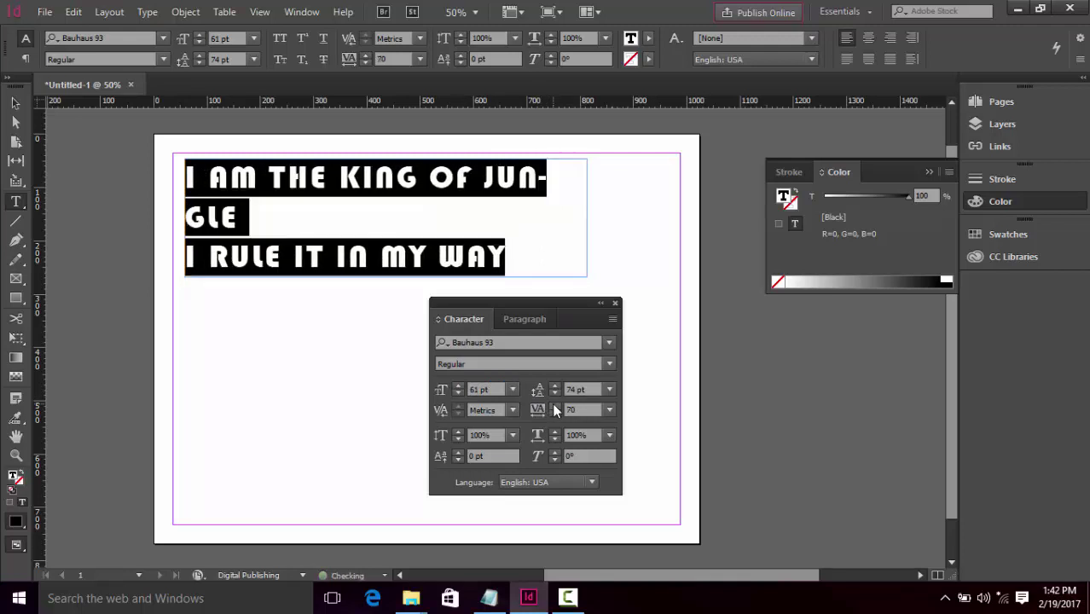
click(552, 414)
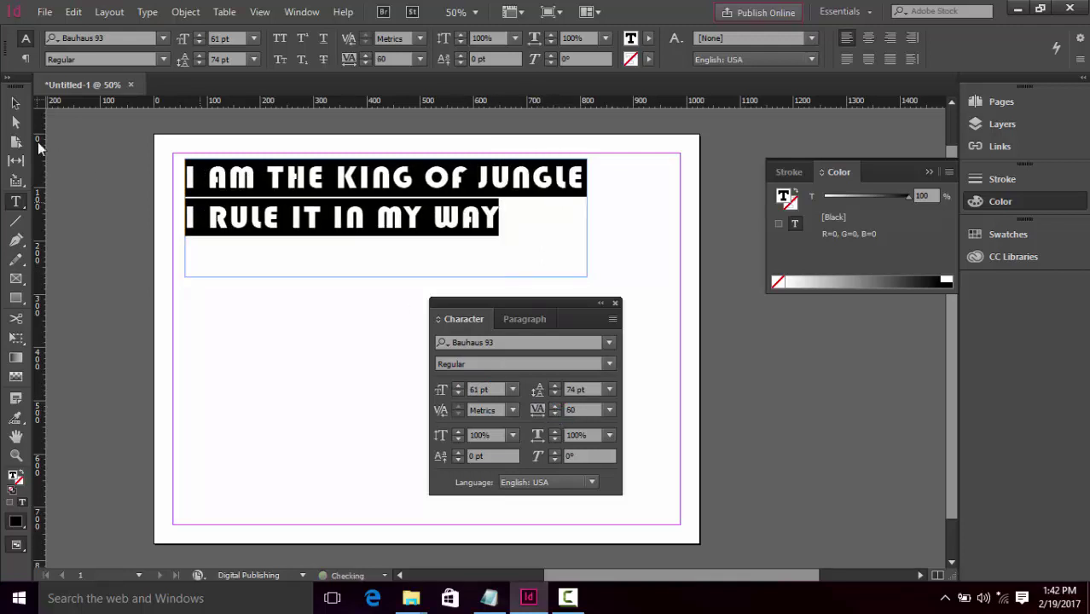
key(Escape)
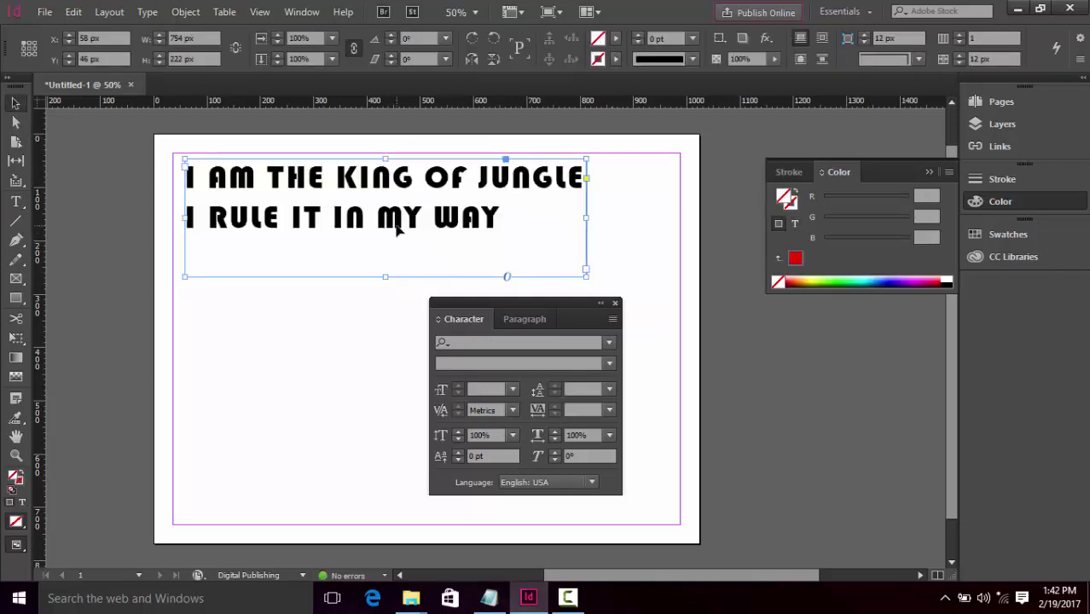
Centre-align the paragraphs in the text frame and deselect it
click(513, 322)
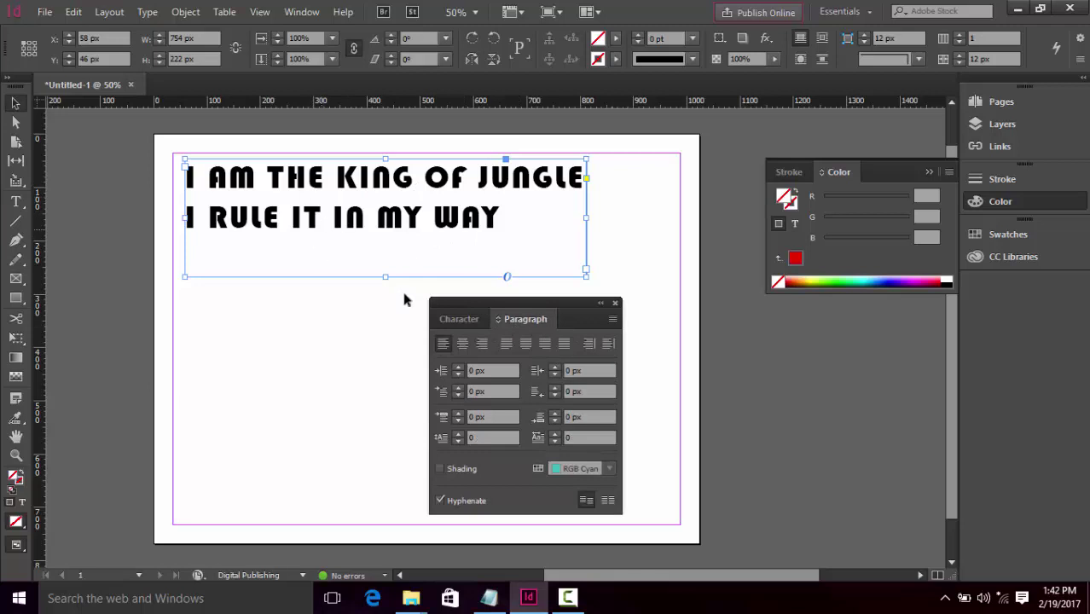
click(463, 344)
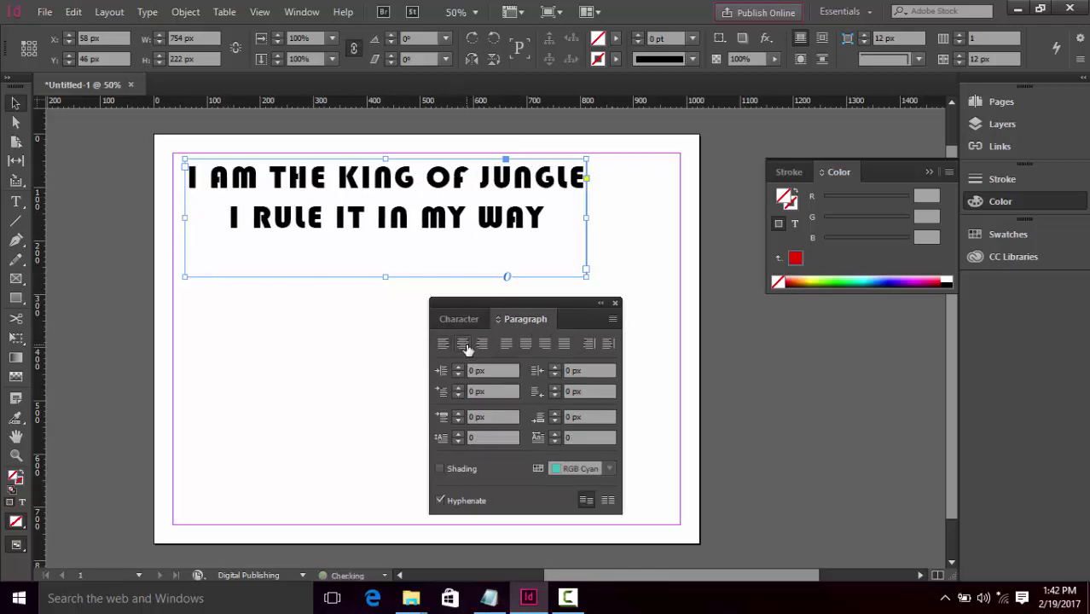
click(316, 376)
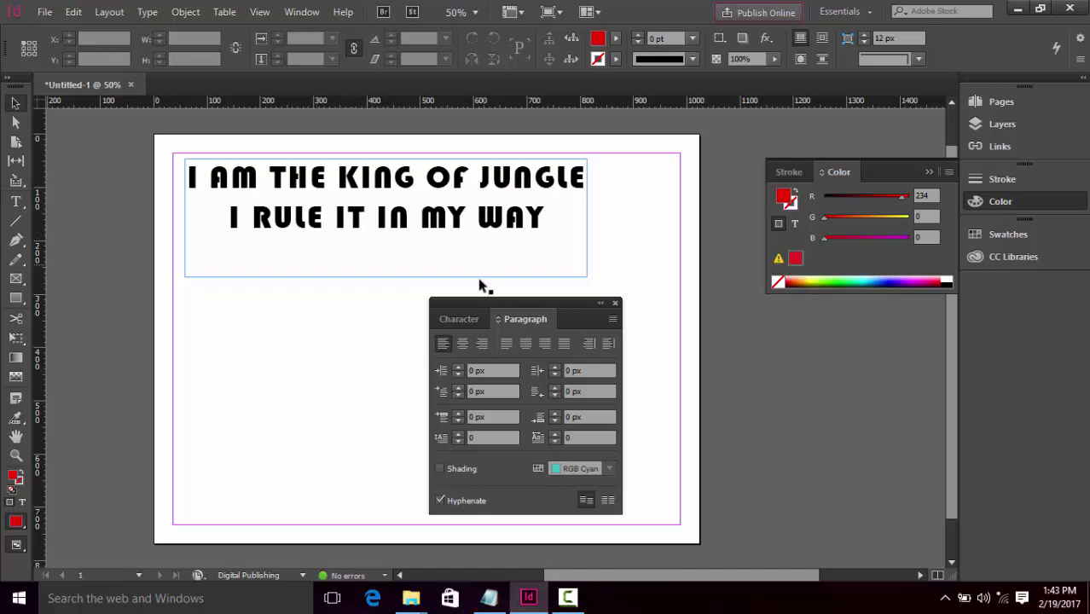
Move the Paragraph panel off the page below the Color panel and delete the text frame
drag(585, 324, 877, 341)
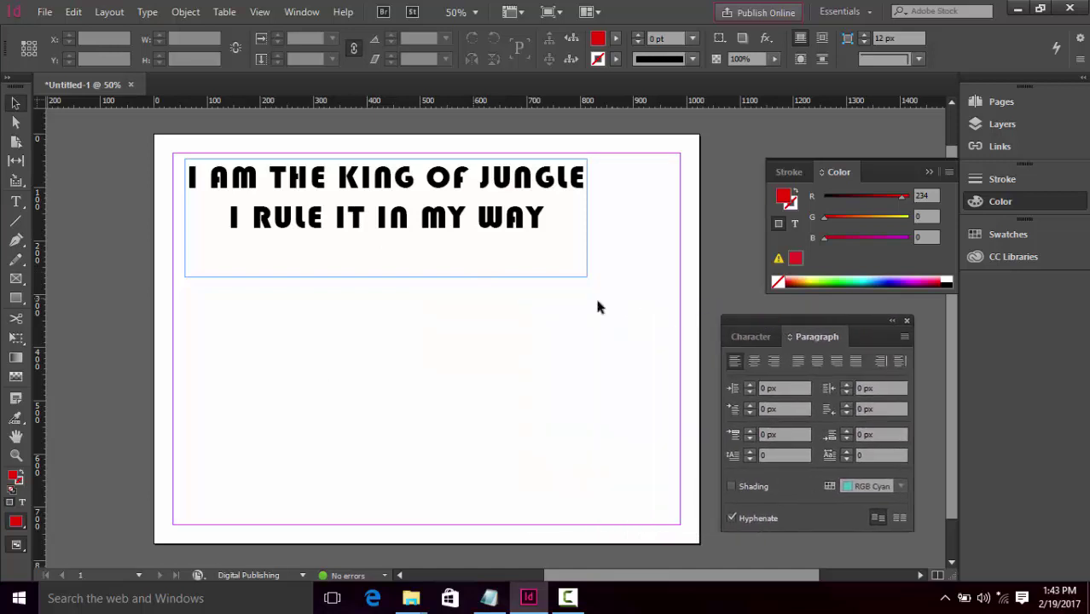
click(492, 186)
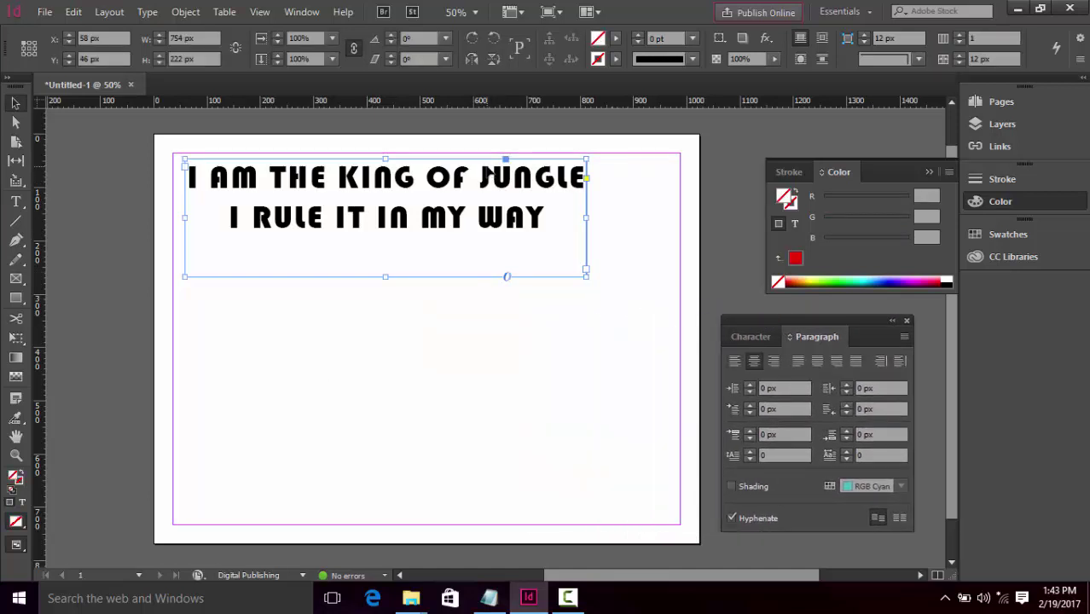
key(Delete)
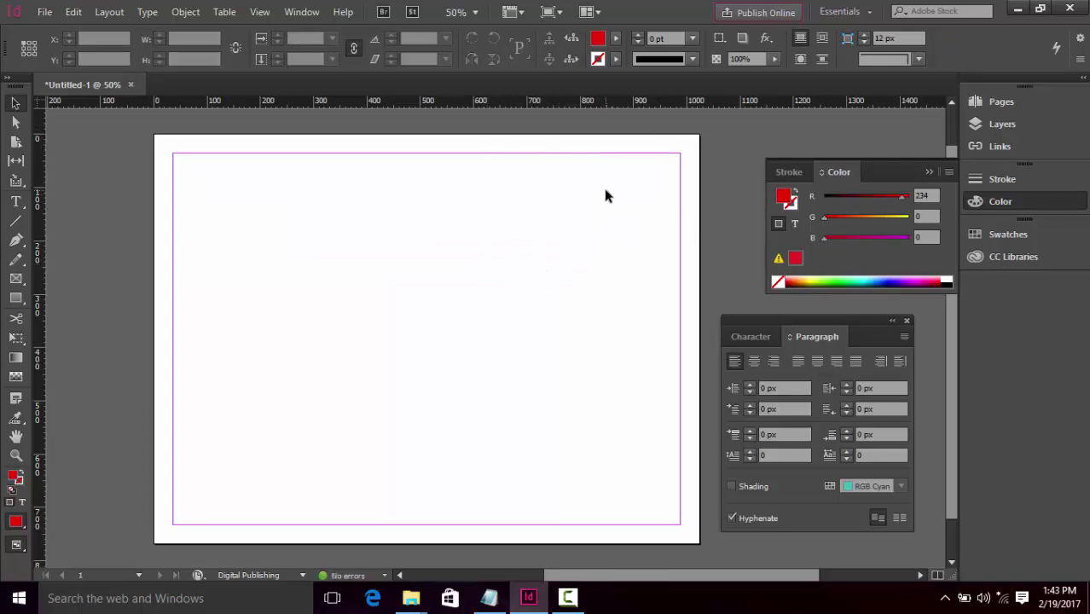
click(1019, 11)
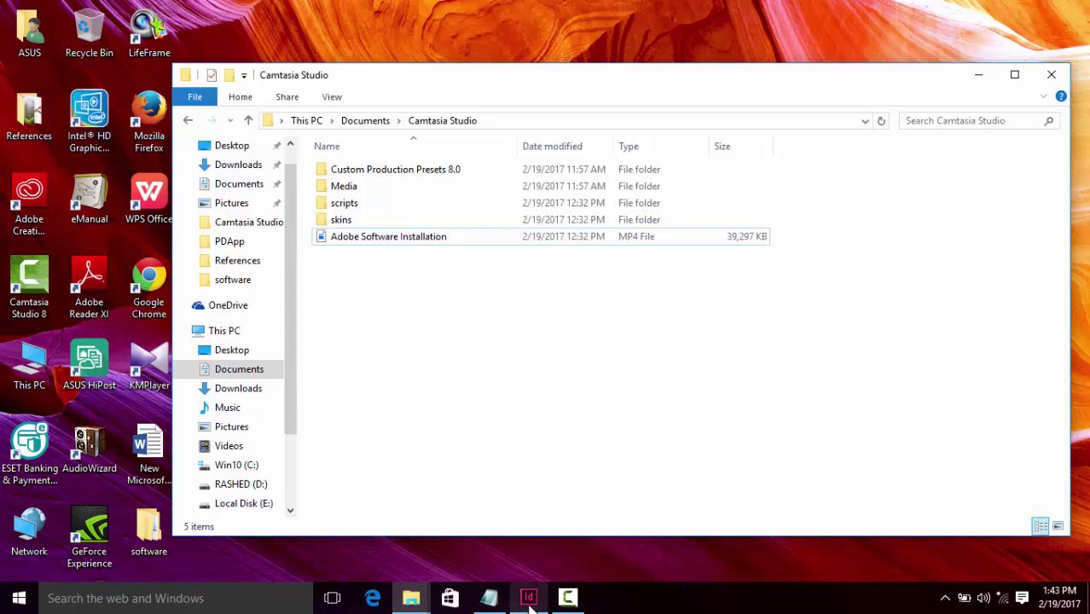
mouse_move(531, 605)
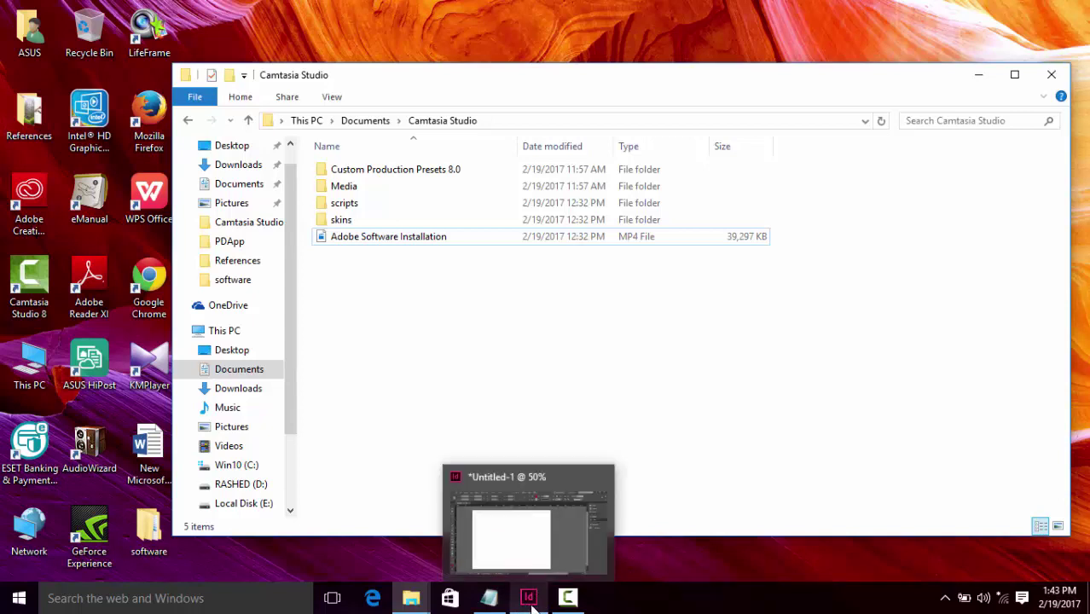
click(530, 601)
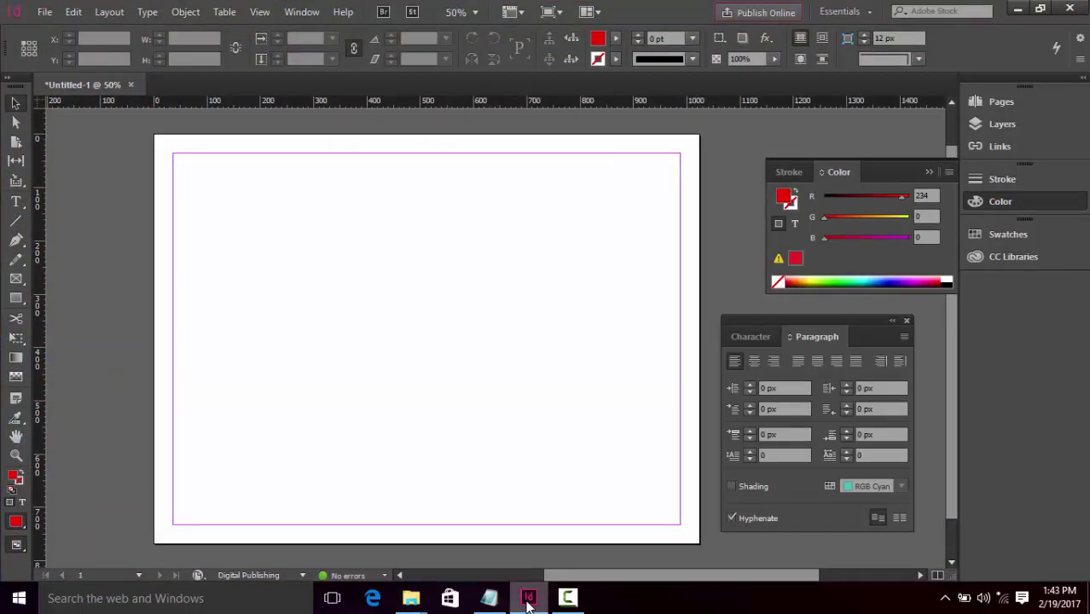
click(503, 600)
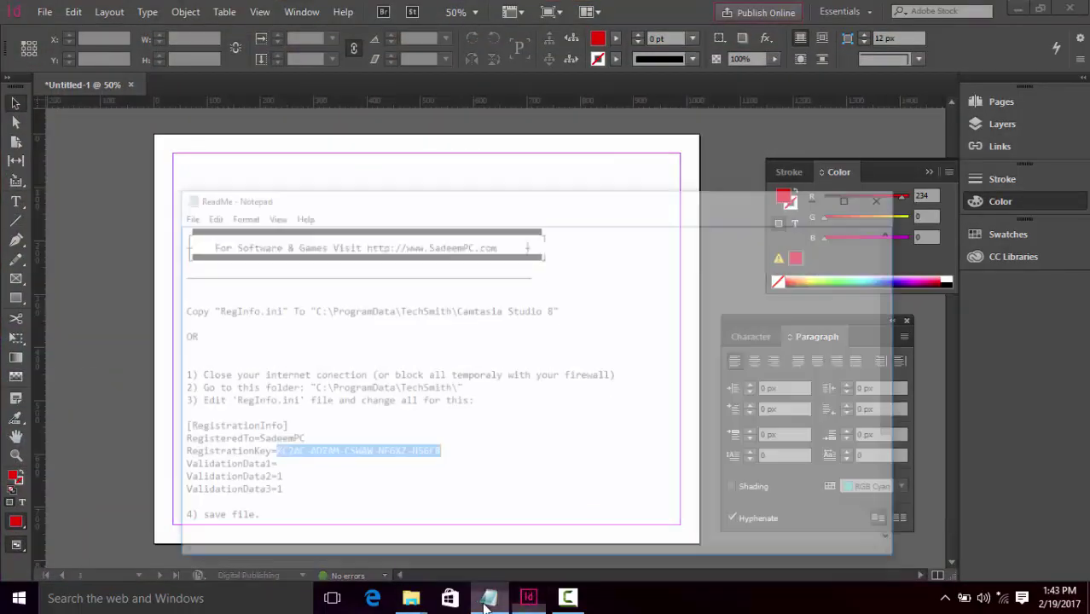
click(507, 599)
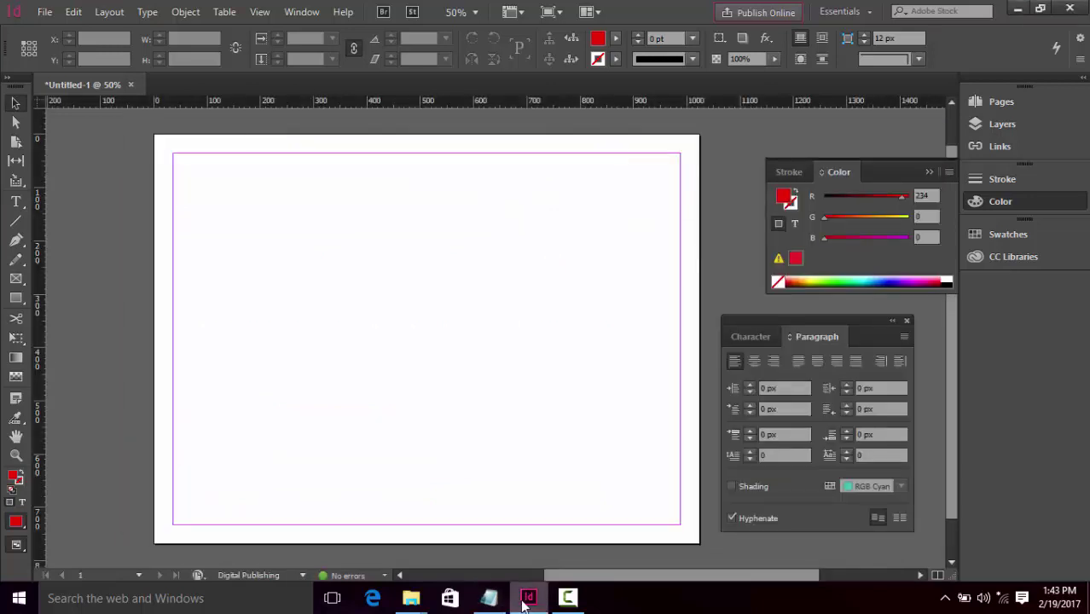
Minimise InDesign and close the open text file and the Camtasia Studio folder window to clear the desktop
click(528, 600)
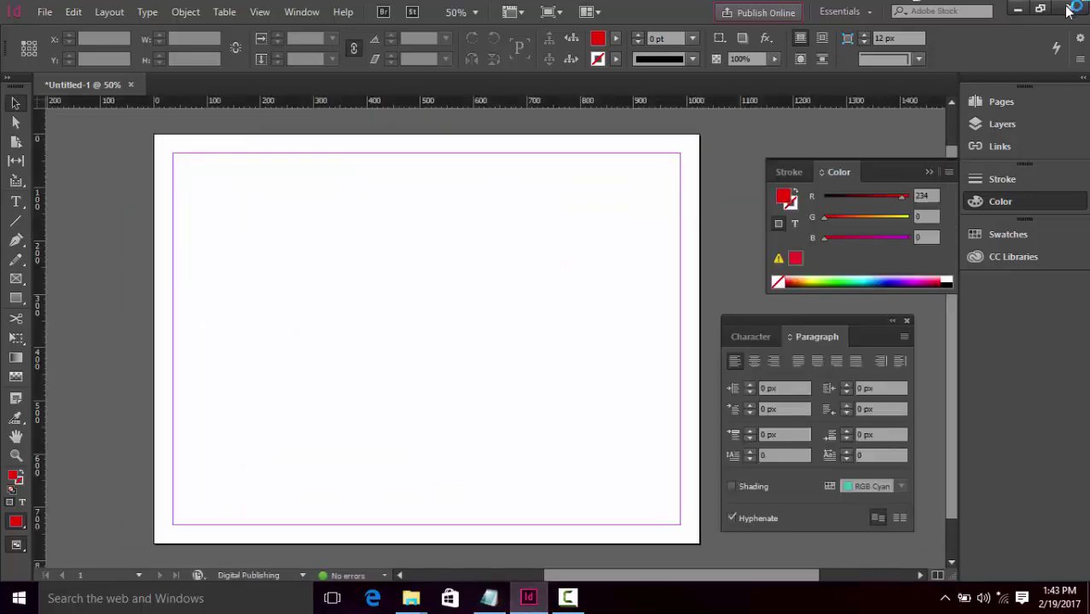
click(1017, 10)
click(918, 139)
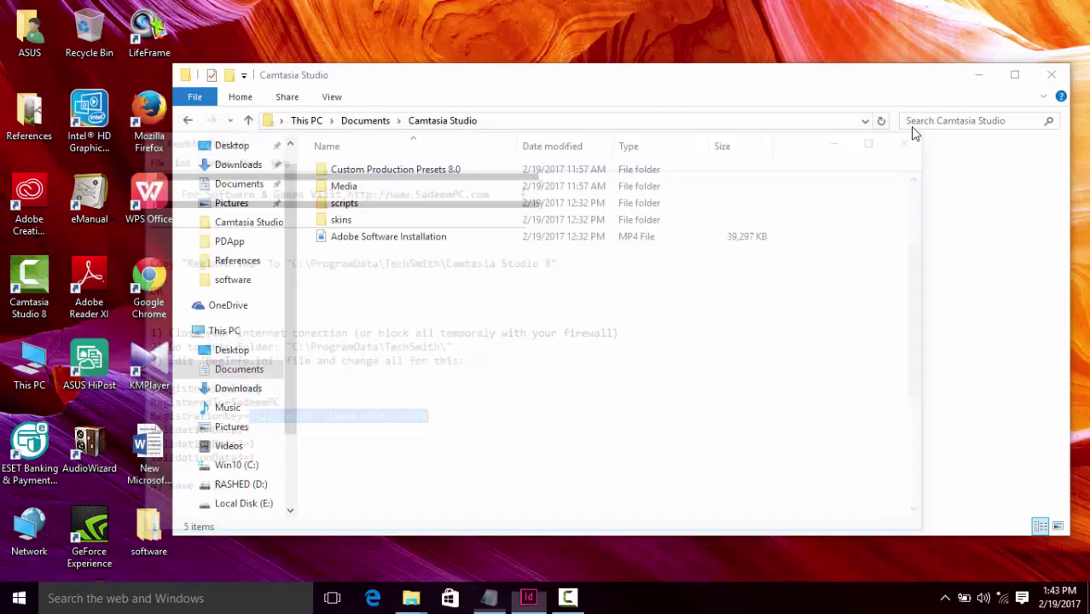
click(1051, 75)
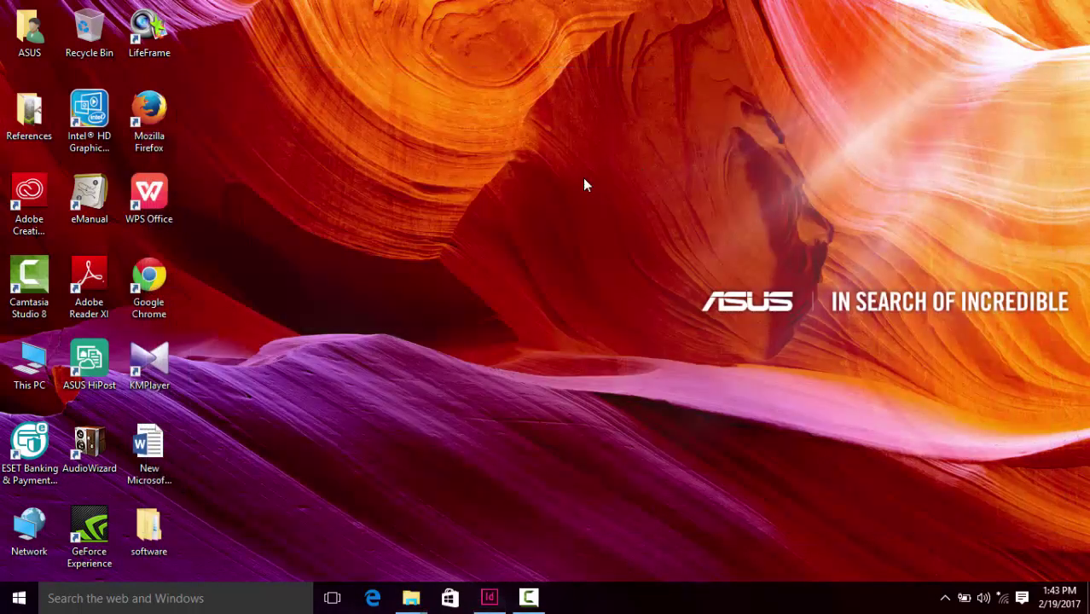
Open the References folder from the desktop and open its Lorem ipsum text file in Notepad
double_click(24, 118)
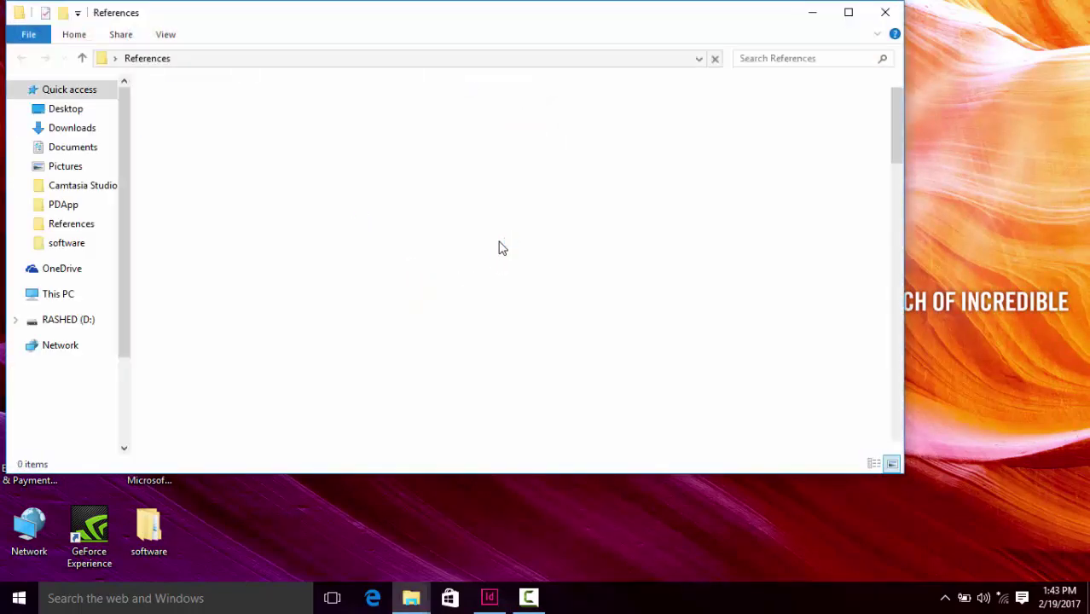
scroll(504, 281, down, 2)
click(504, 282)
scroll(504, 281, down, 4)
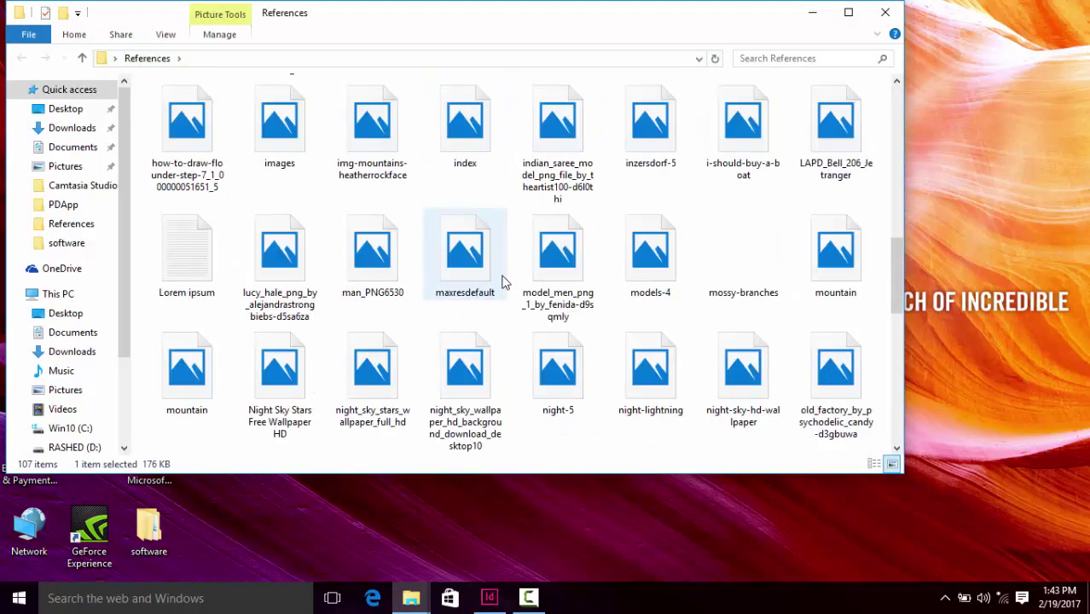
click(179, 260)
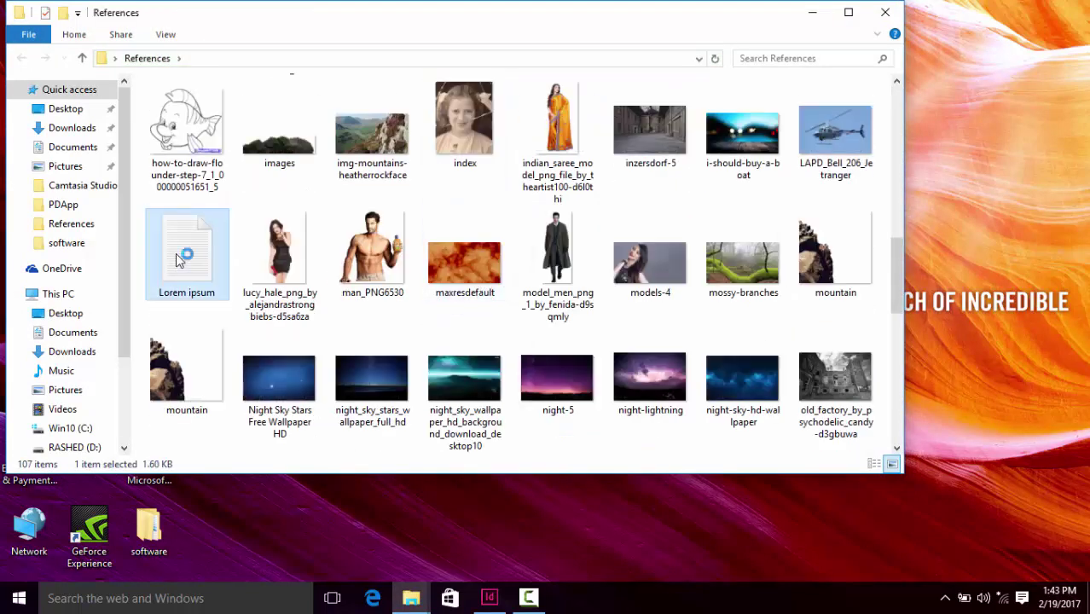
click(849, 12)
scroll(491, 317, down, 1)
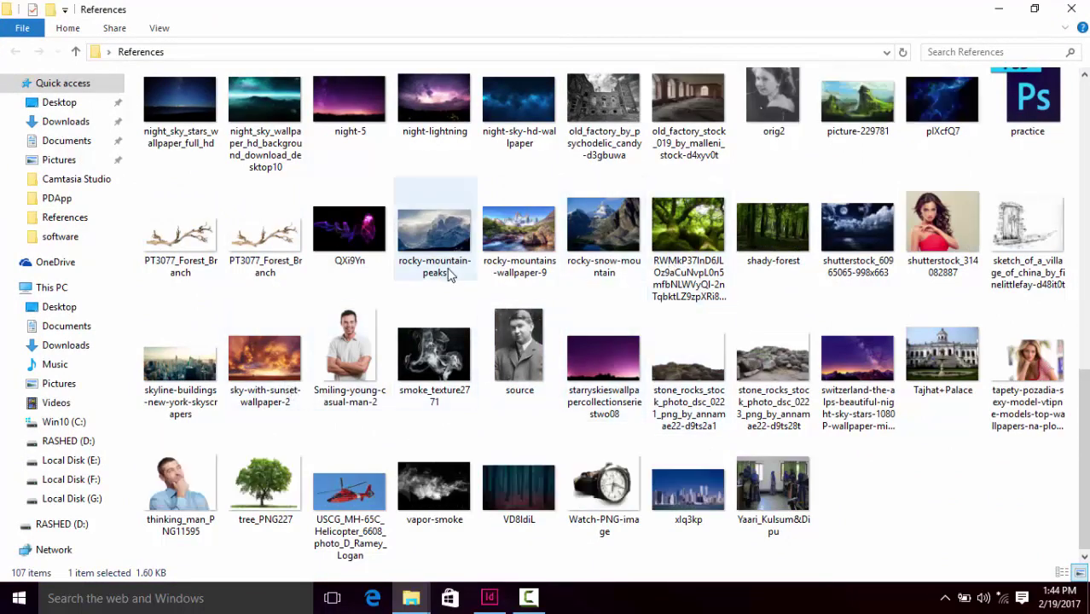
scroll(451, 273, up, 1)
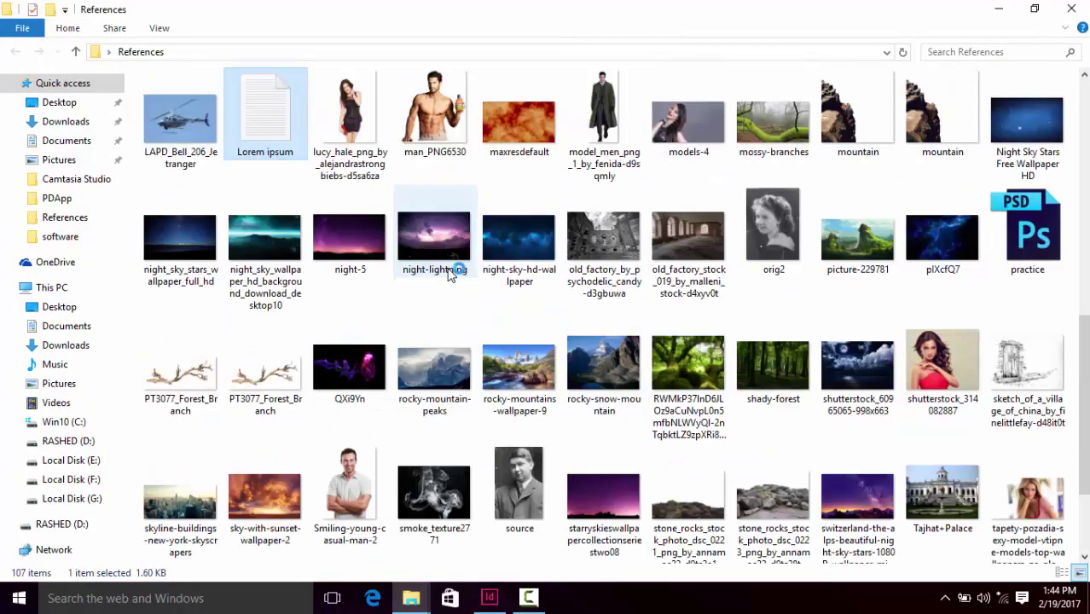
double_click(282, 108)
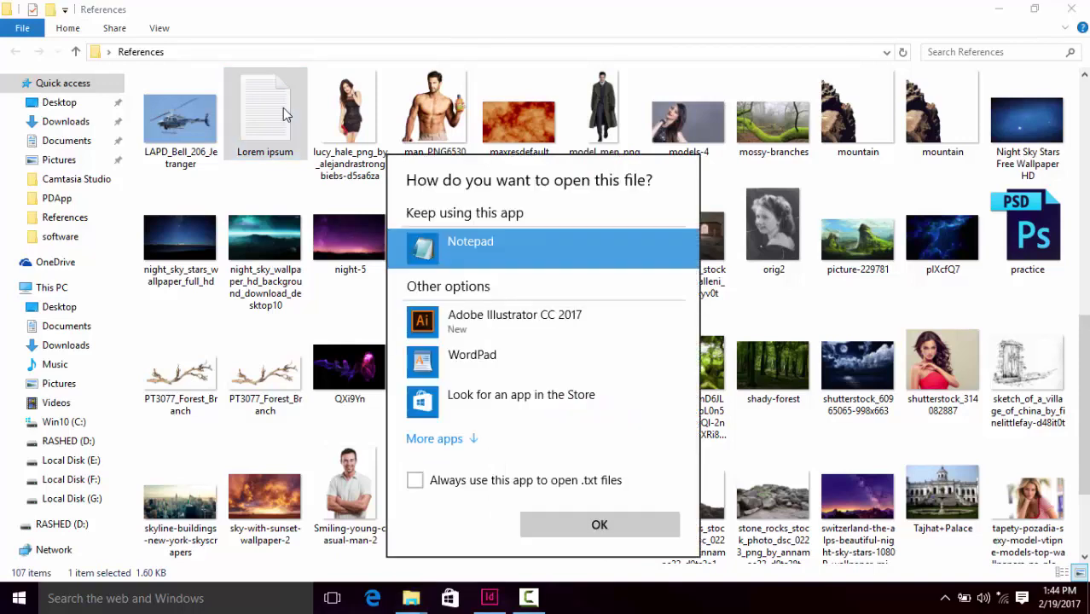
click(597, 525)
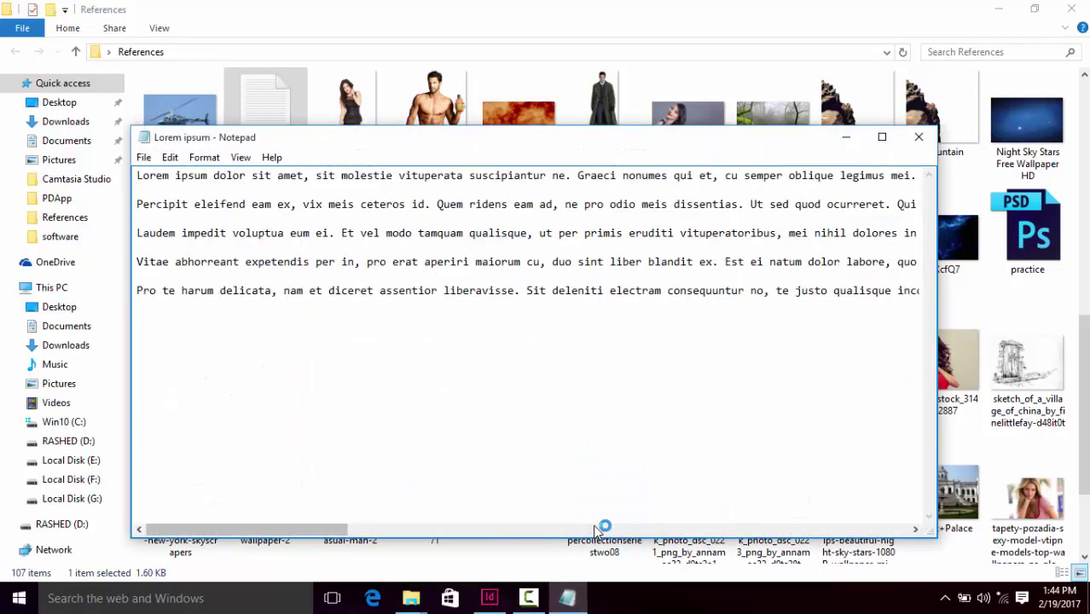
Copy all the text of the Lorem ipsum file, close Notepad and switch back to InDesign
key(ctrl+a)
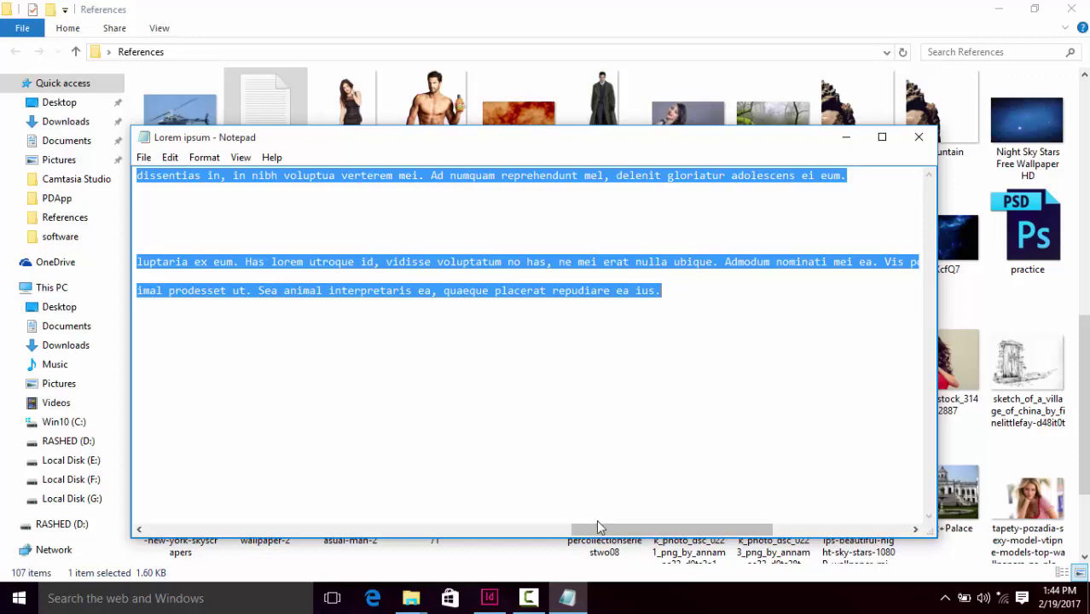
click(917, 138)
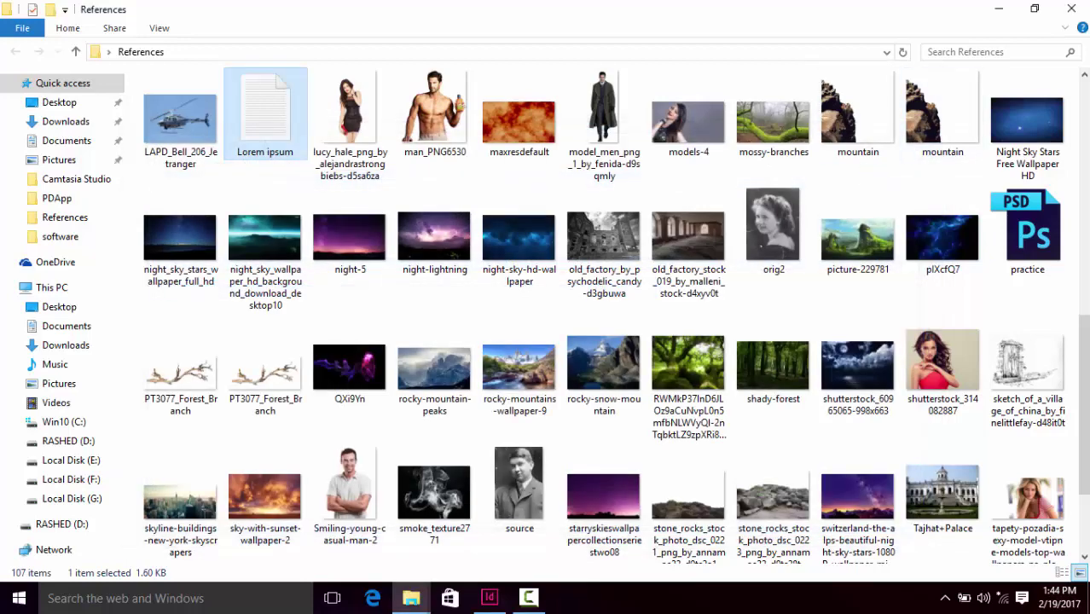
click(493, 600)
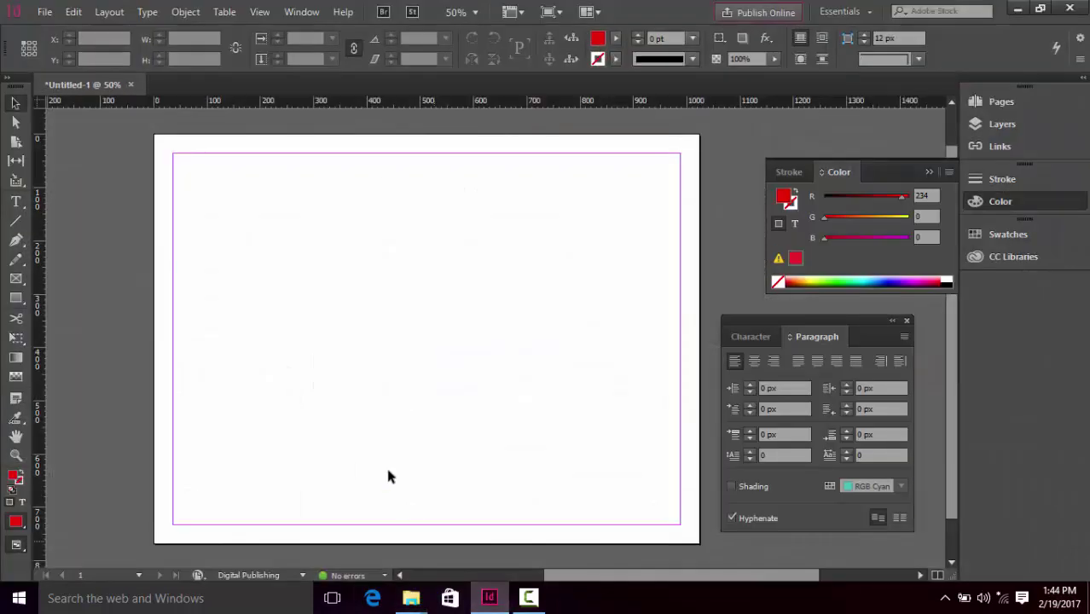
Draw a text frame about 426 × 474 px from the upper-left margin corner, paste the copied text into it and leave text editing
click(15, 201)
drag(174, 154, 399, 406)
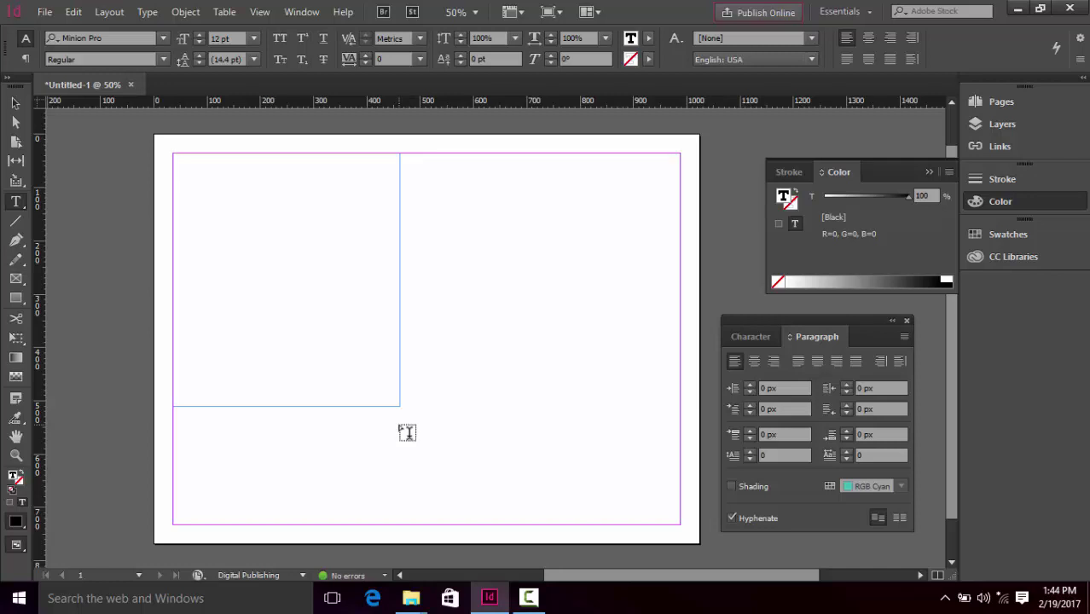
key(ctrl+alt+shift+p)
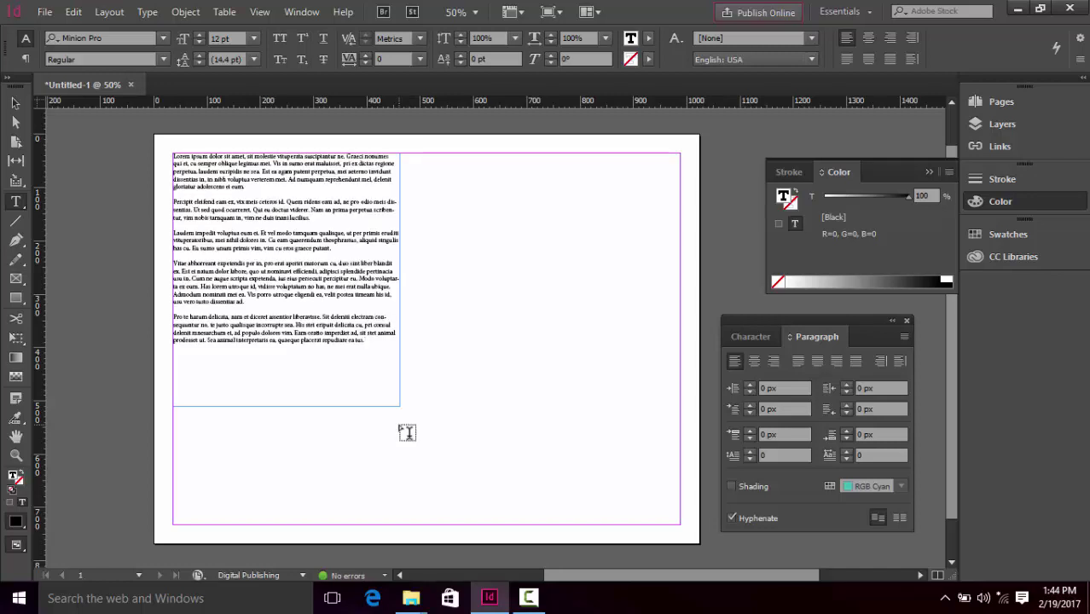
key(Escape)
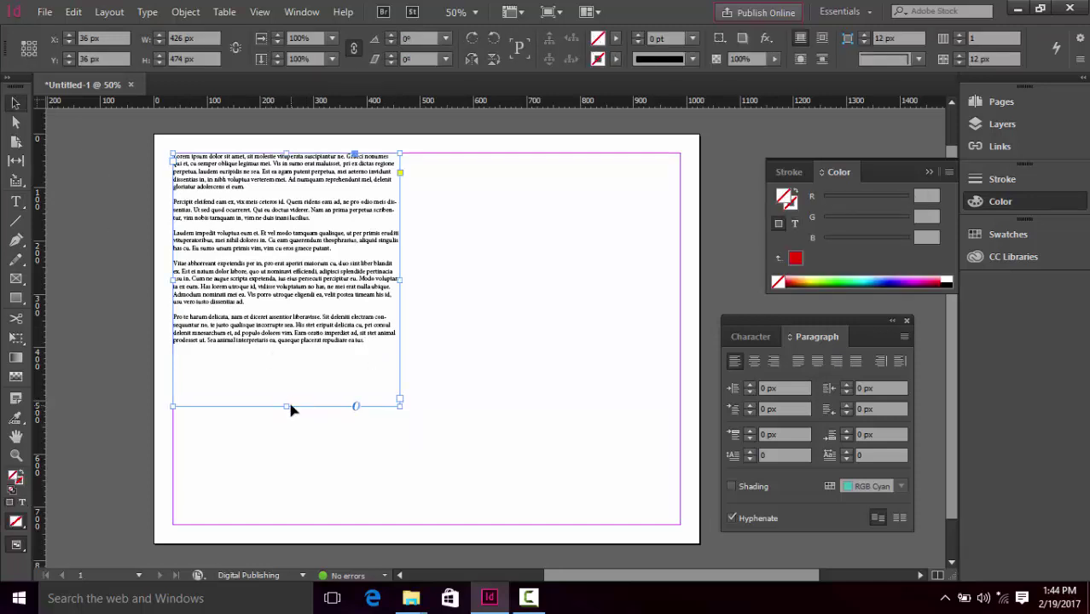
Shorten the text frame until its text is cut off, and enlarge it to about 952 × 564 px across the margins' full width
mouse_move(287, 406)
mouse_down()
mouse_move(324, 351)
mouse_move(326, 317)
mouse_up()
click(404, 429)
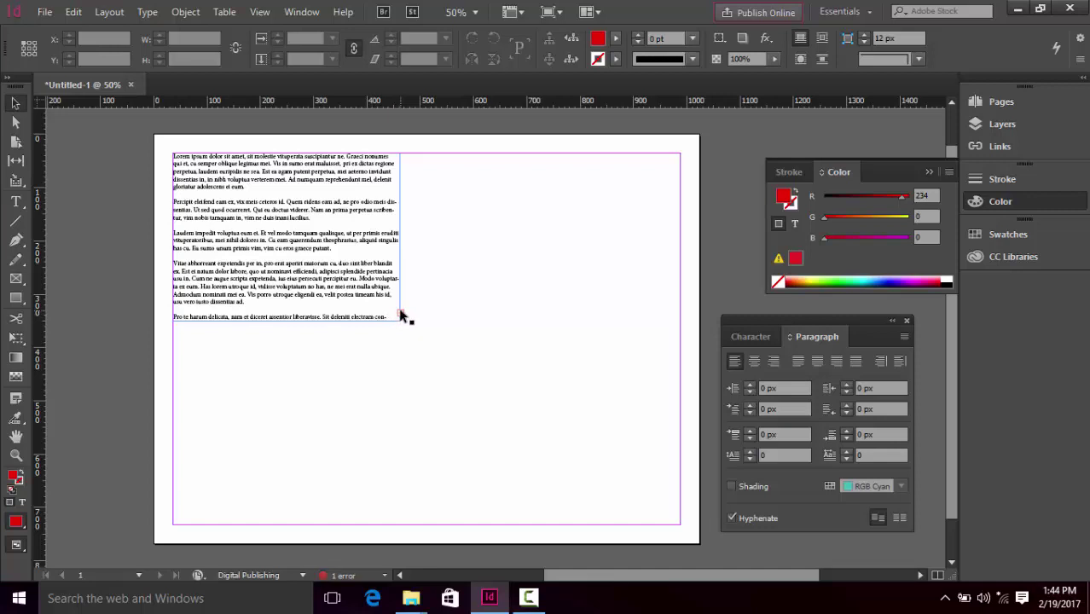
click(344, 281)
drag(286, 320, 287, 454)
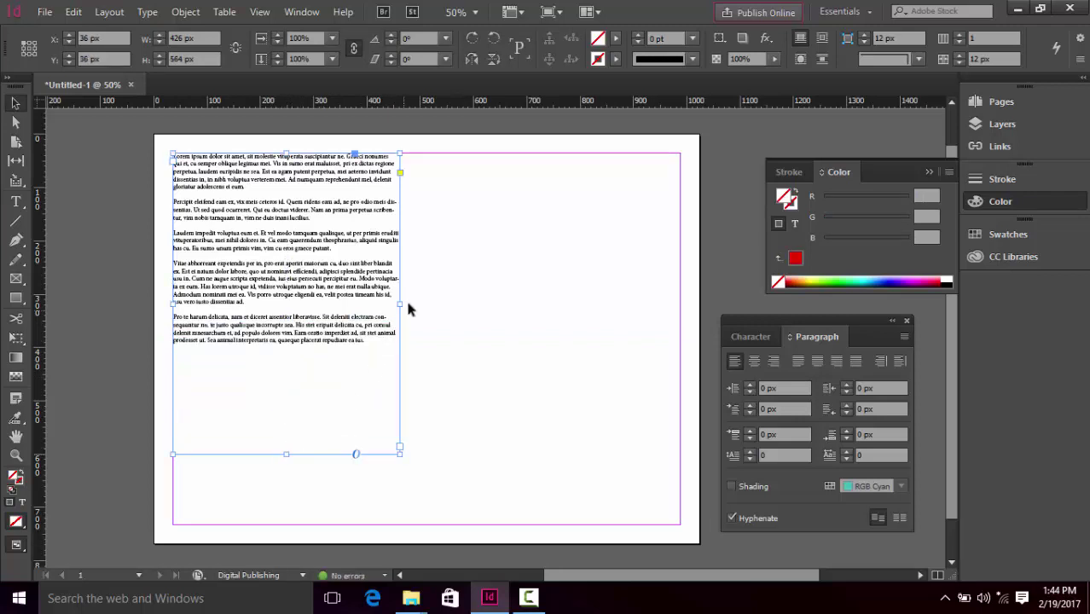
drag(401, 304, 679, 304)
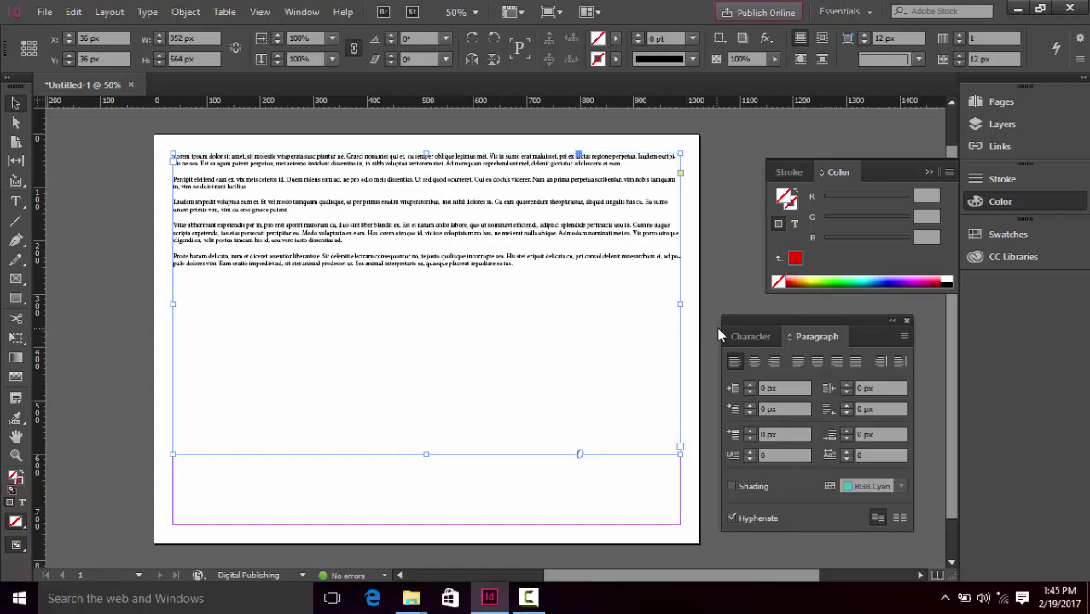
Enlarge the text in the selected frame stepwise to a font size of 21 pt
click(751, 336)
click(749, 404)
click(750, 405)
click(749, 404)
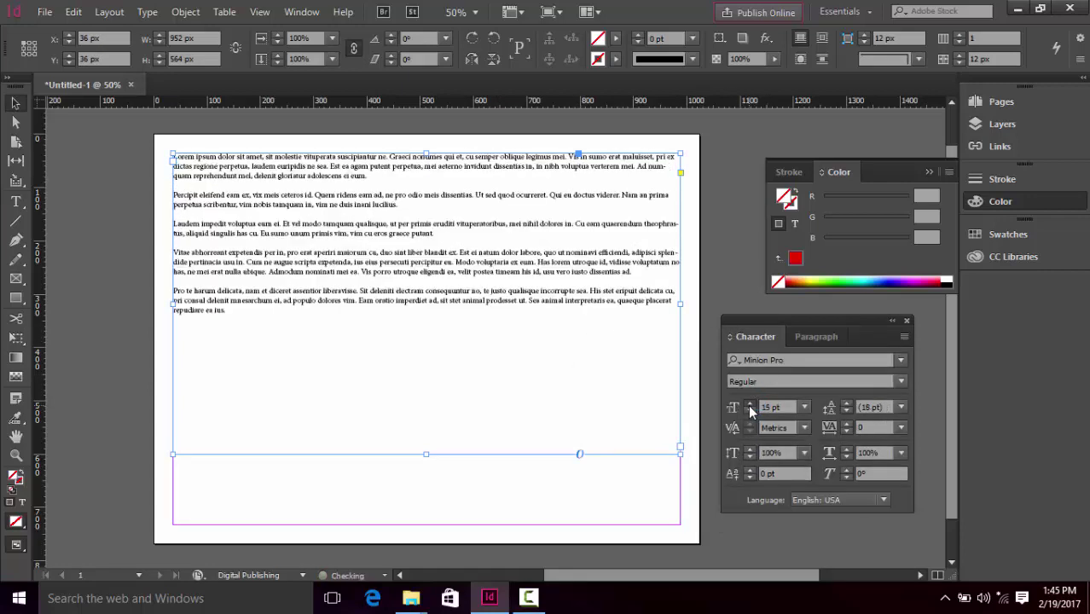
click(749, 405)
click(750, 404)
click(749, 404)
click(749, 404)
click(750, 405)
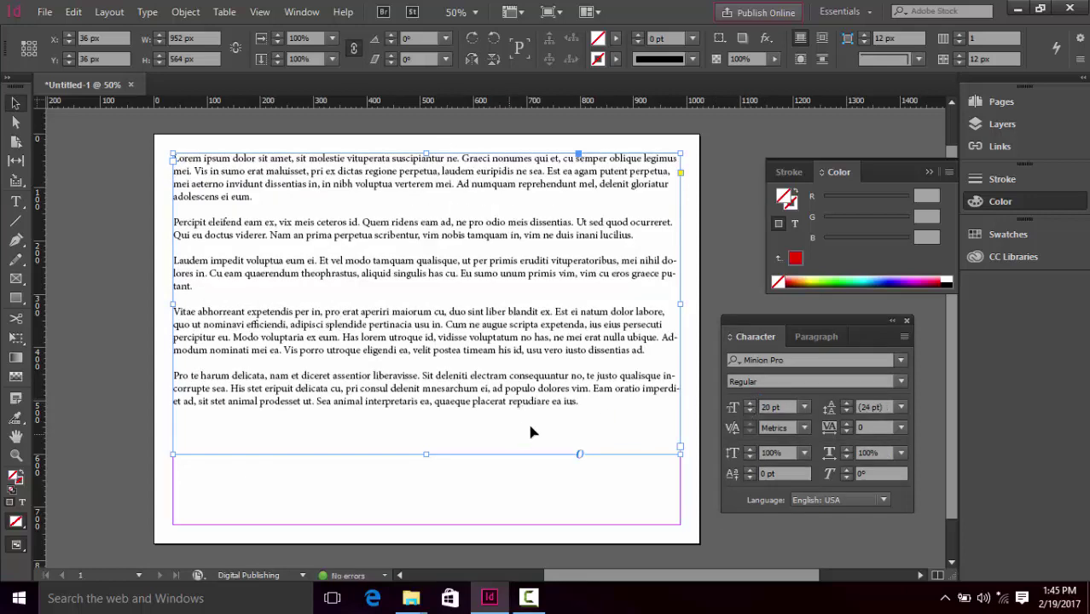
click(749, 404)
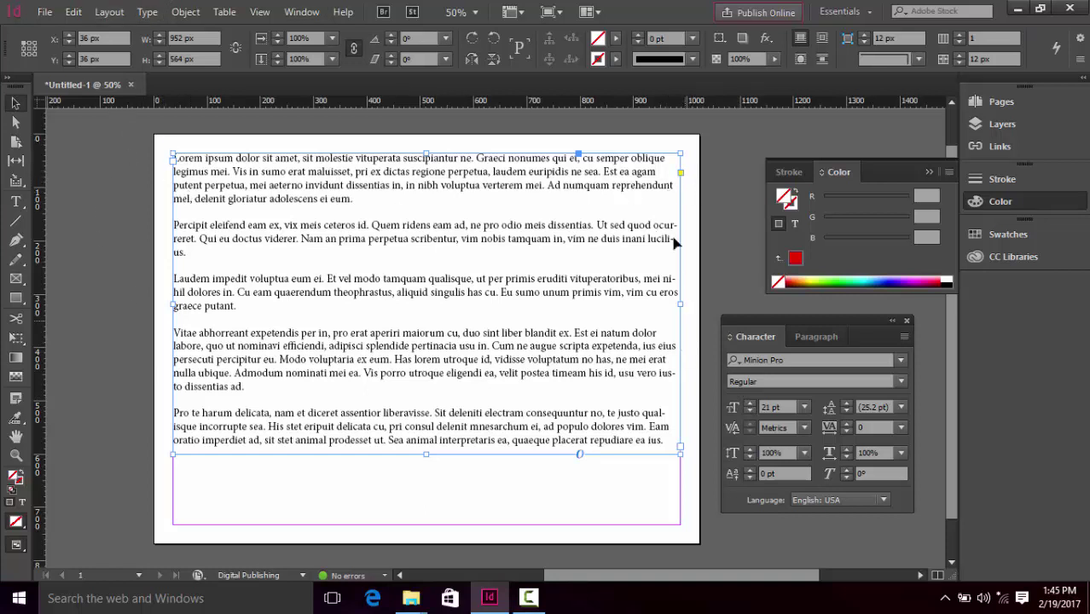
Try right and centre alignment on the frame's paragraphs, and set them back to left alignment
click(818, 335)
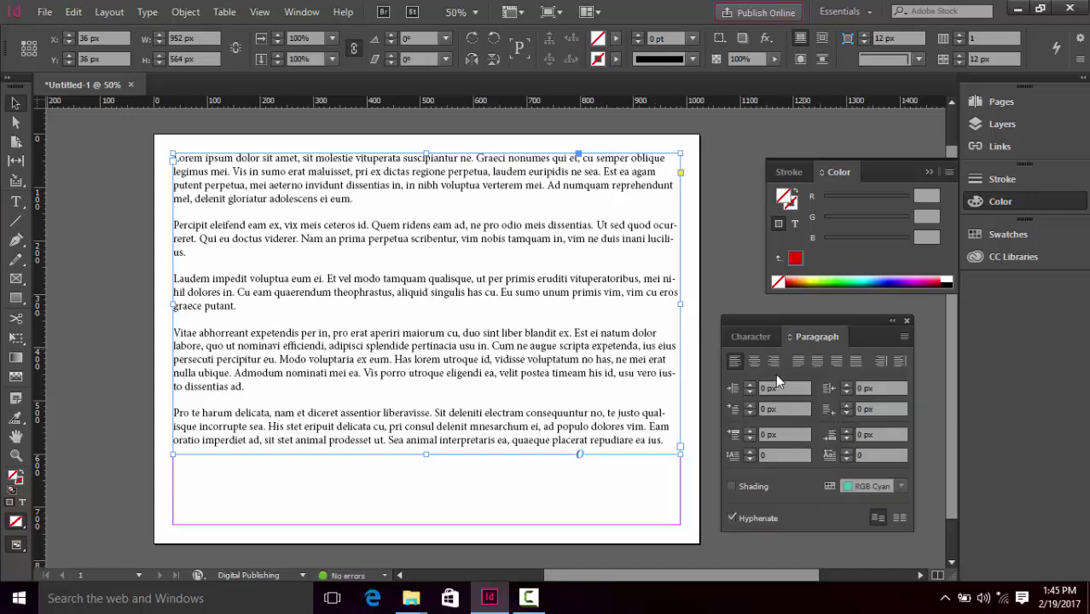
click(773, 361)
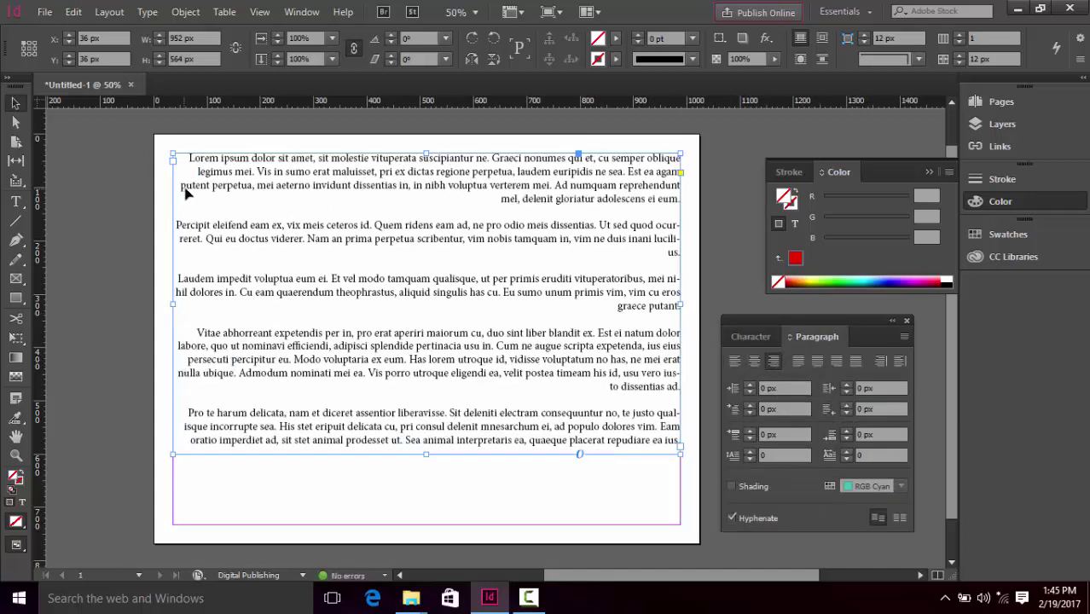
click(753, 360)
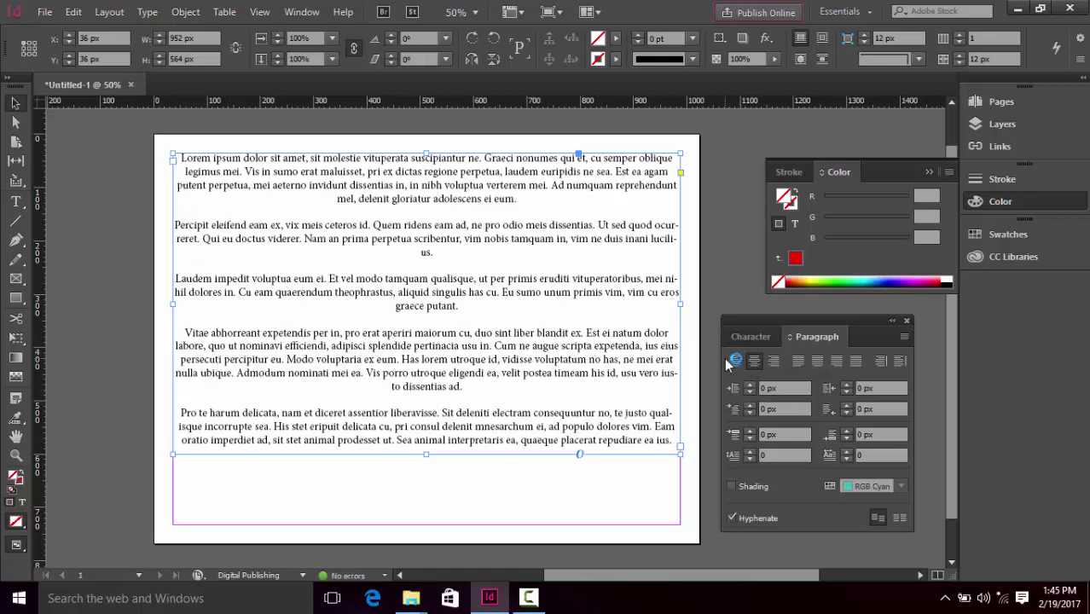
click(734, 361)
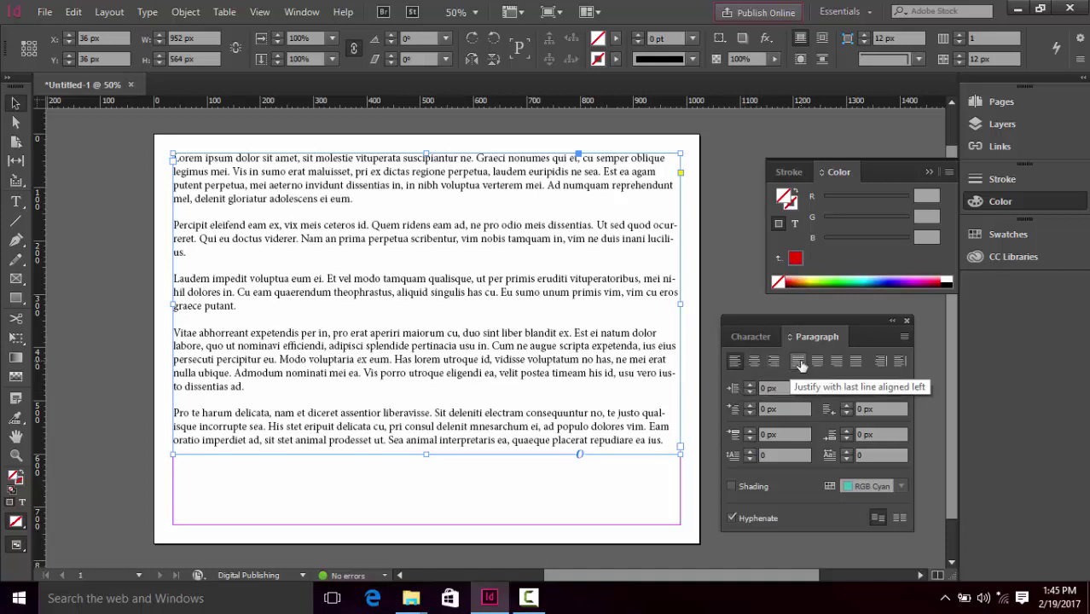
Justify the paragraphs with the last line aligned left, and switch hyphenation off and back on to compare the line endings
click(799, 361)
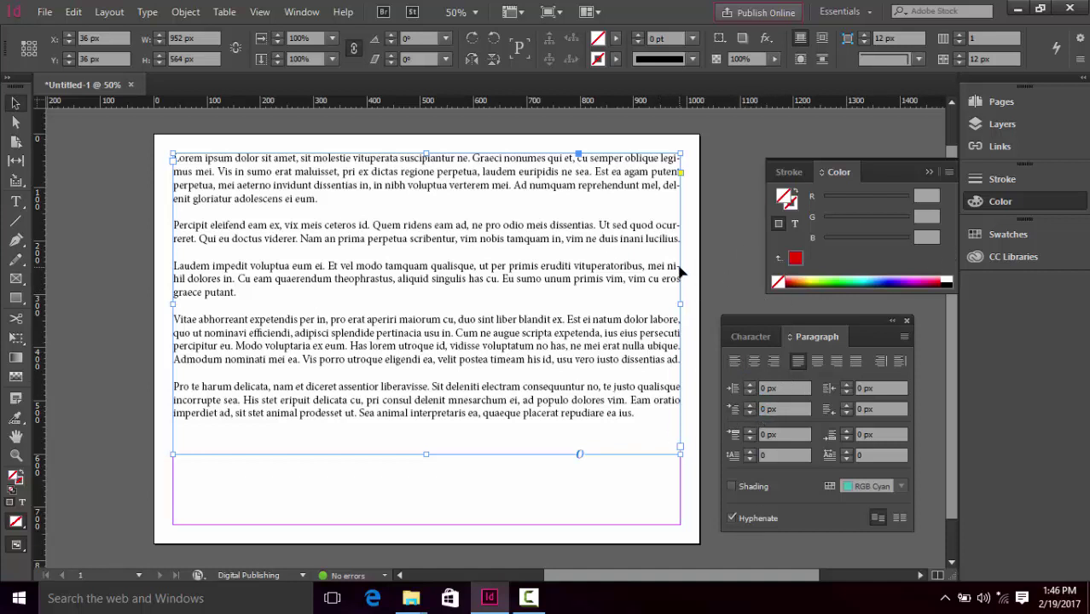
click(731, 518)
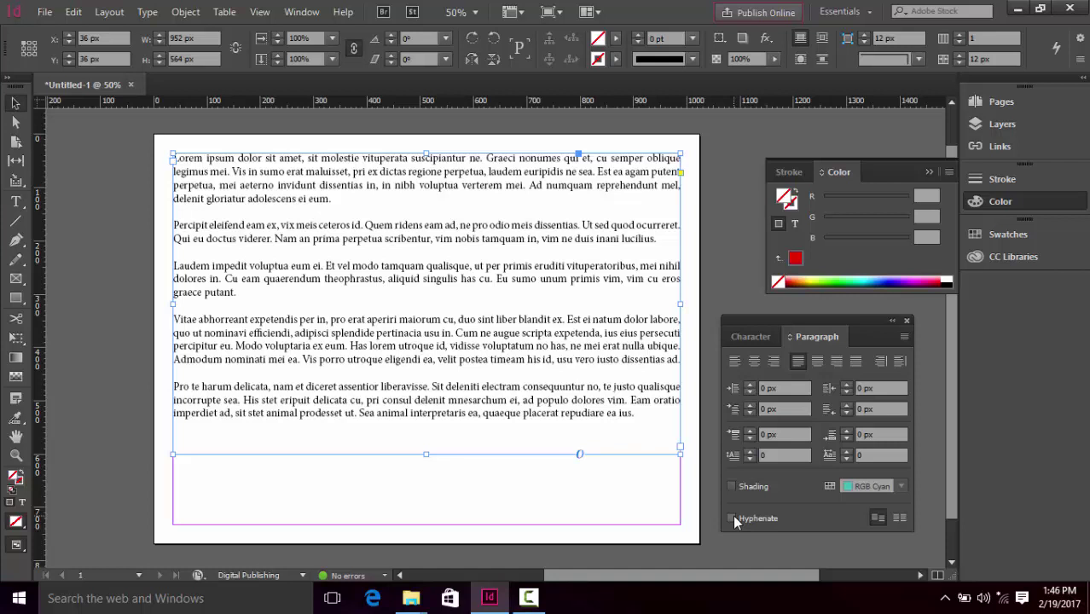
click(732, 517)
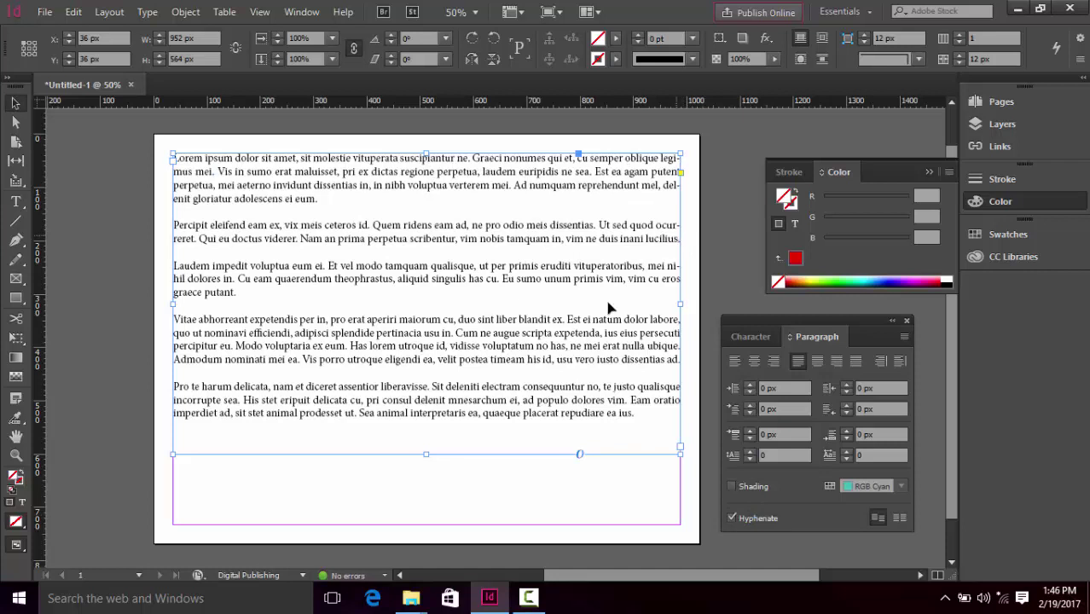
Reduce the text frame to about 422 × 426 px so it fills only the left part of the page
drag(426, 454, 447, 369)
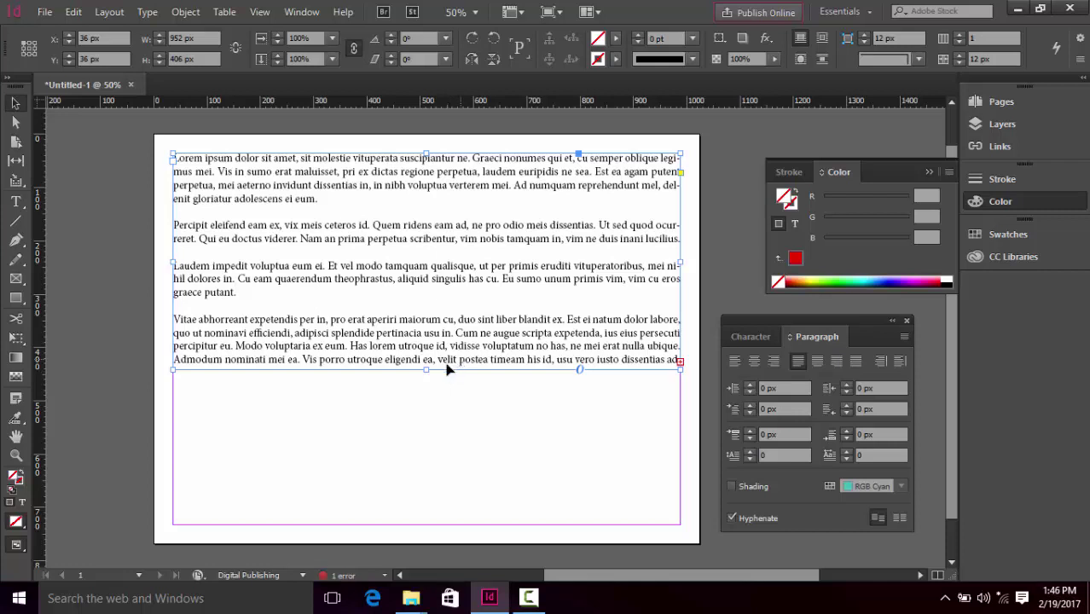
drag(426, 369, 433, 381)
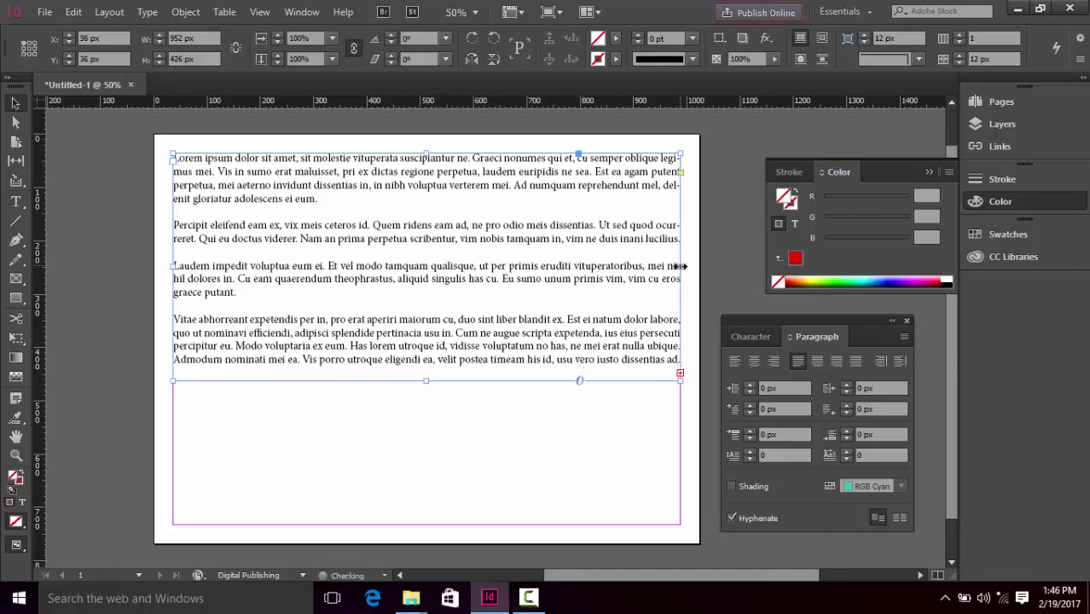
drag(680, 267, 397, 288)
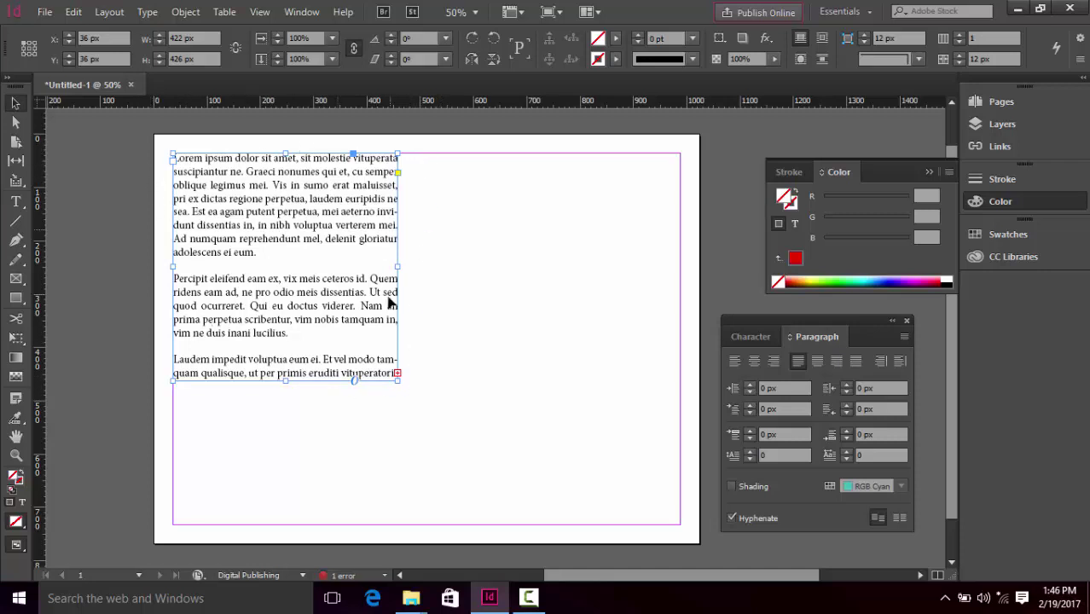
Flow the overset text into a second frame about 502 × 436 px beside the first, and select both frames
click(398, 374)
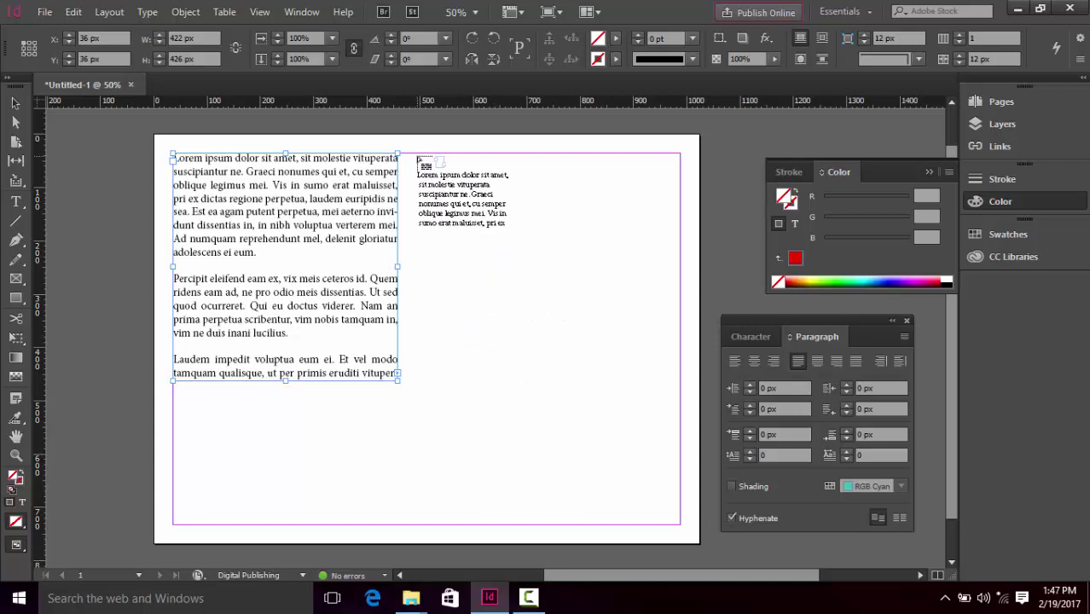
drag(413, 155, 681, 386)
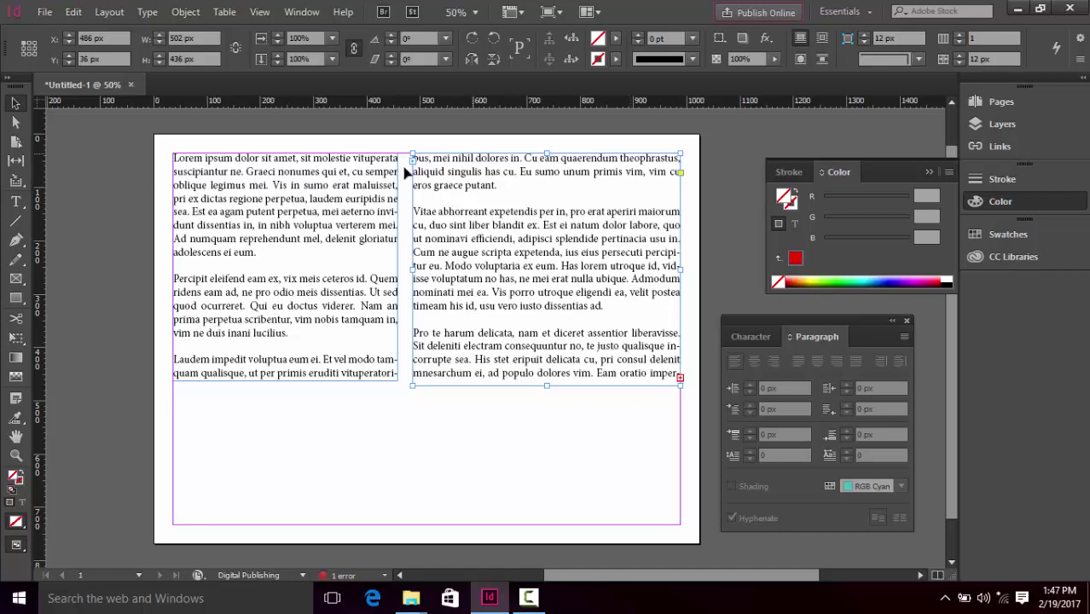
drag(111, 125, 669, 421)
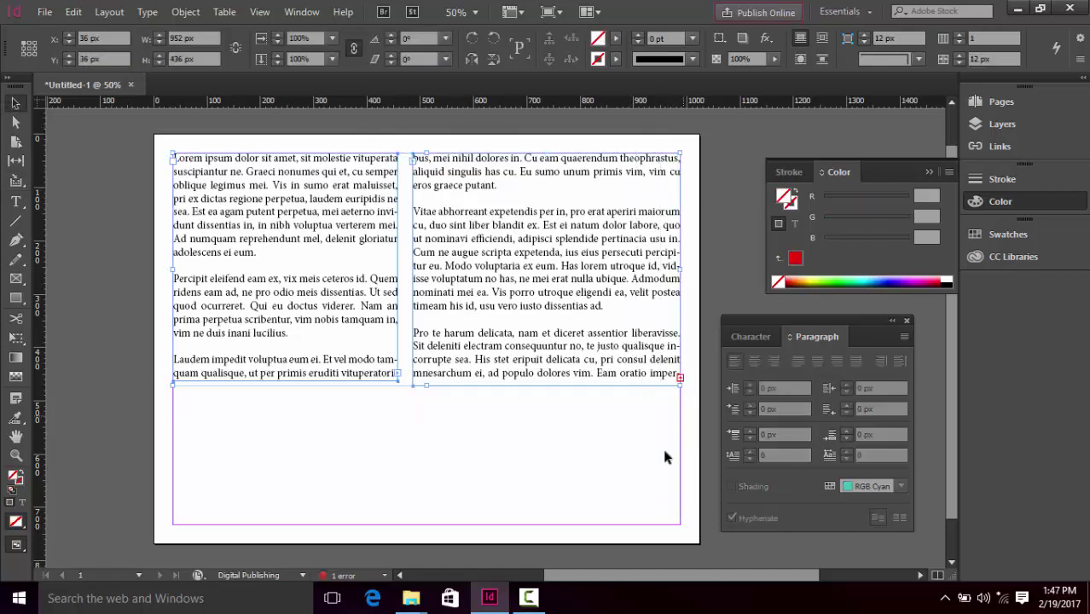
click(528, 598)
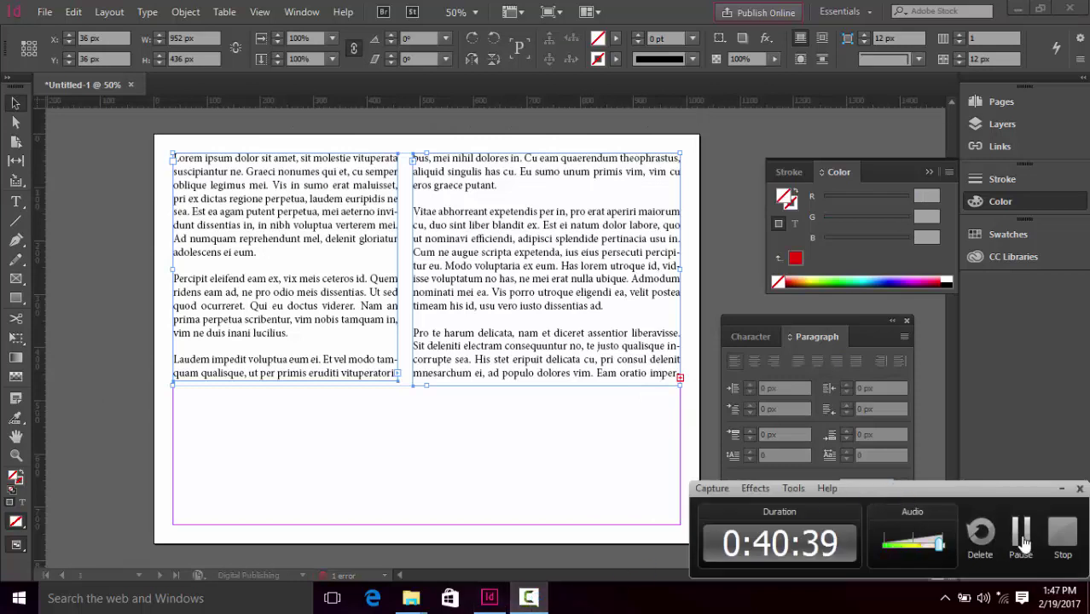